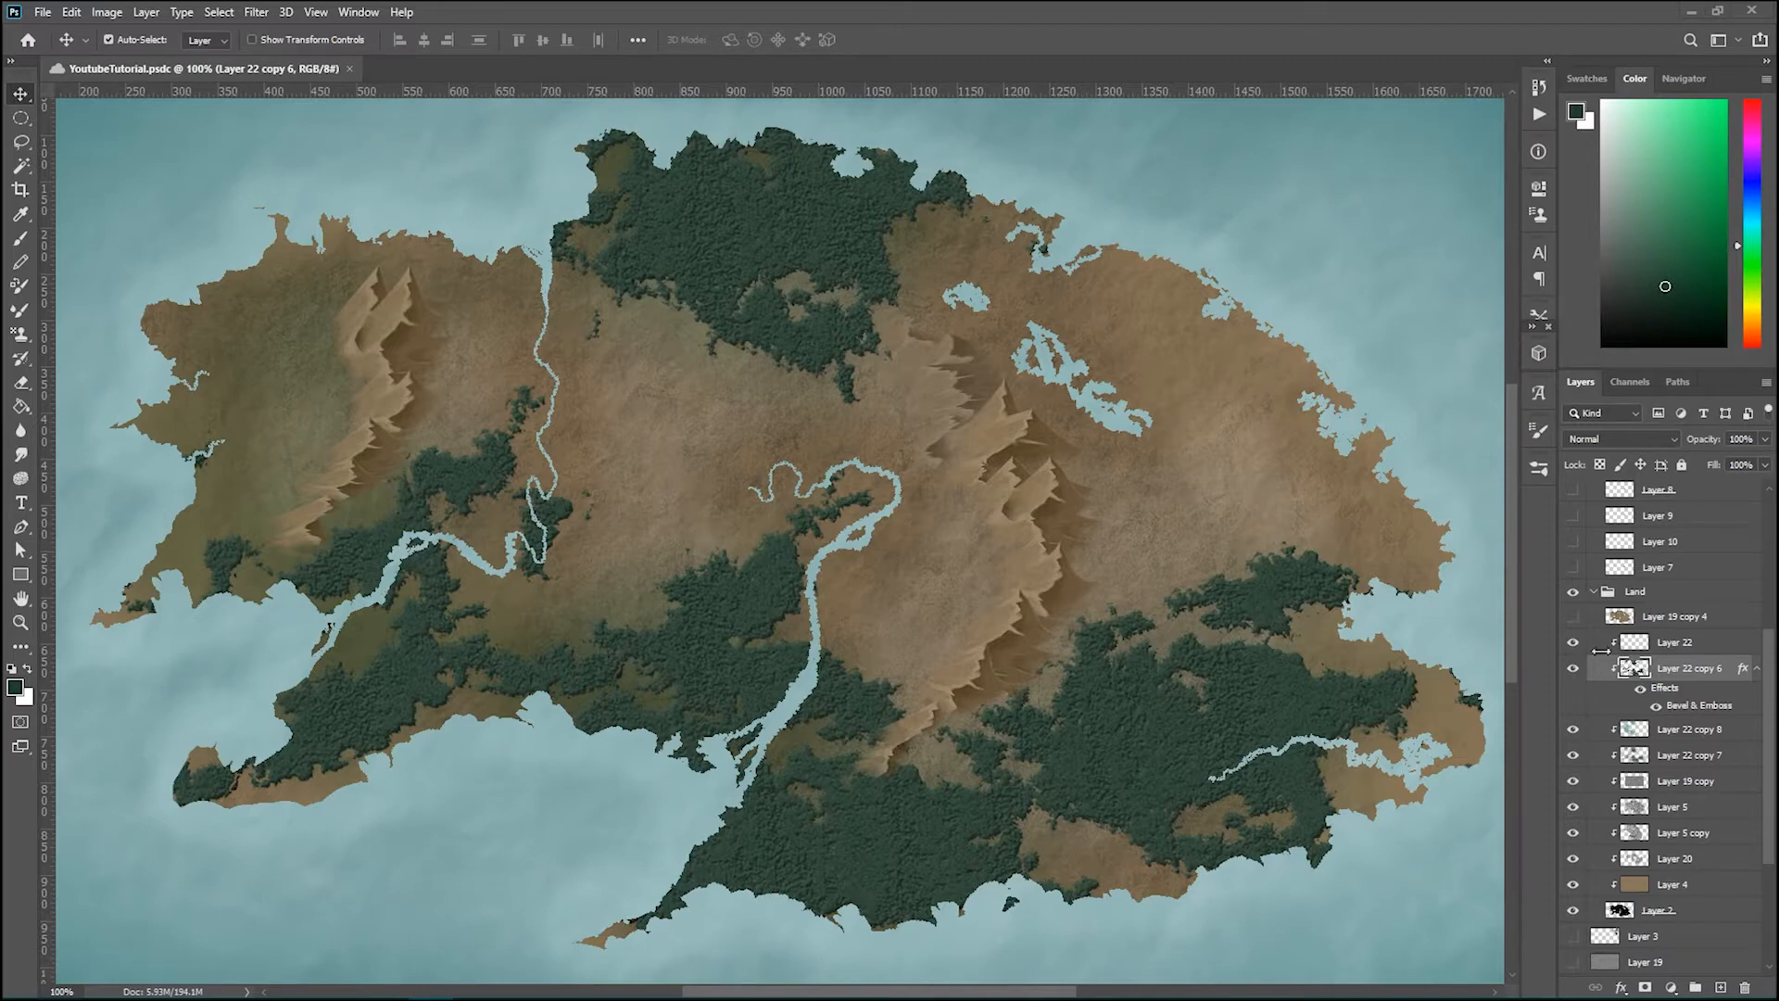
Step: Hide the forest layers Layer 22 copy 6, Layer 22 copy 8 and Layer 22 copy 7 in the Land group
left_click_drag(1572, 674, 1573, 755)
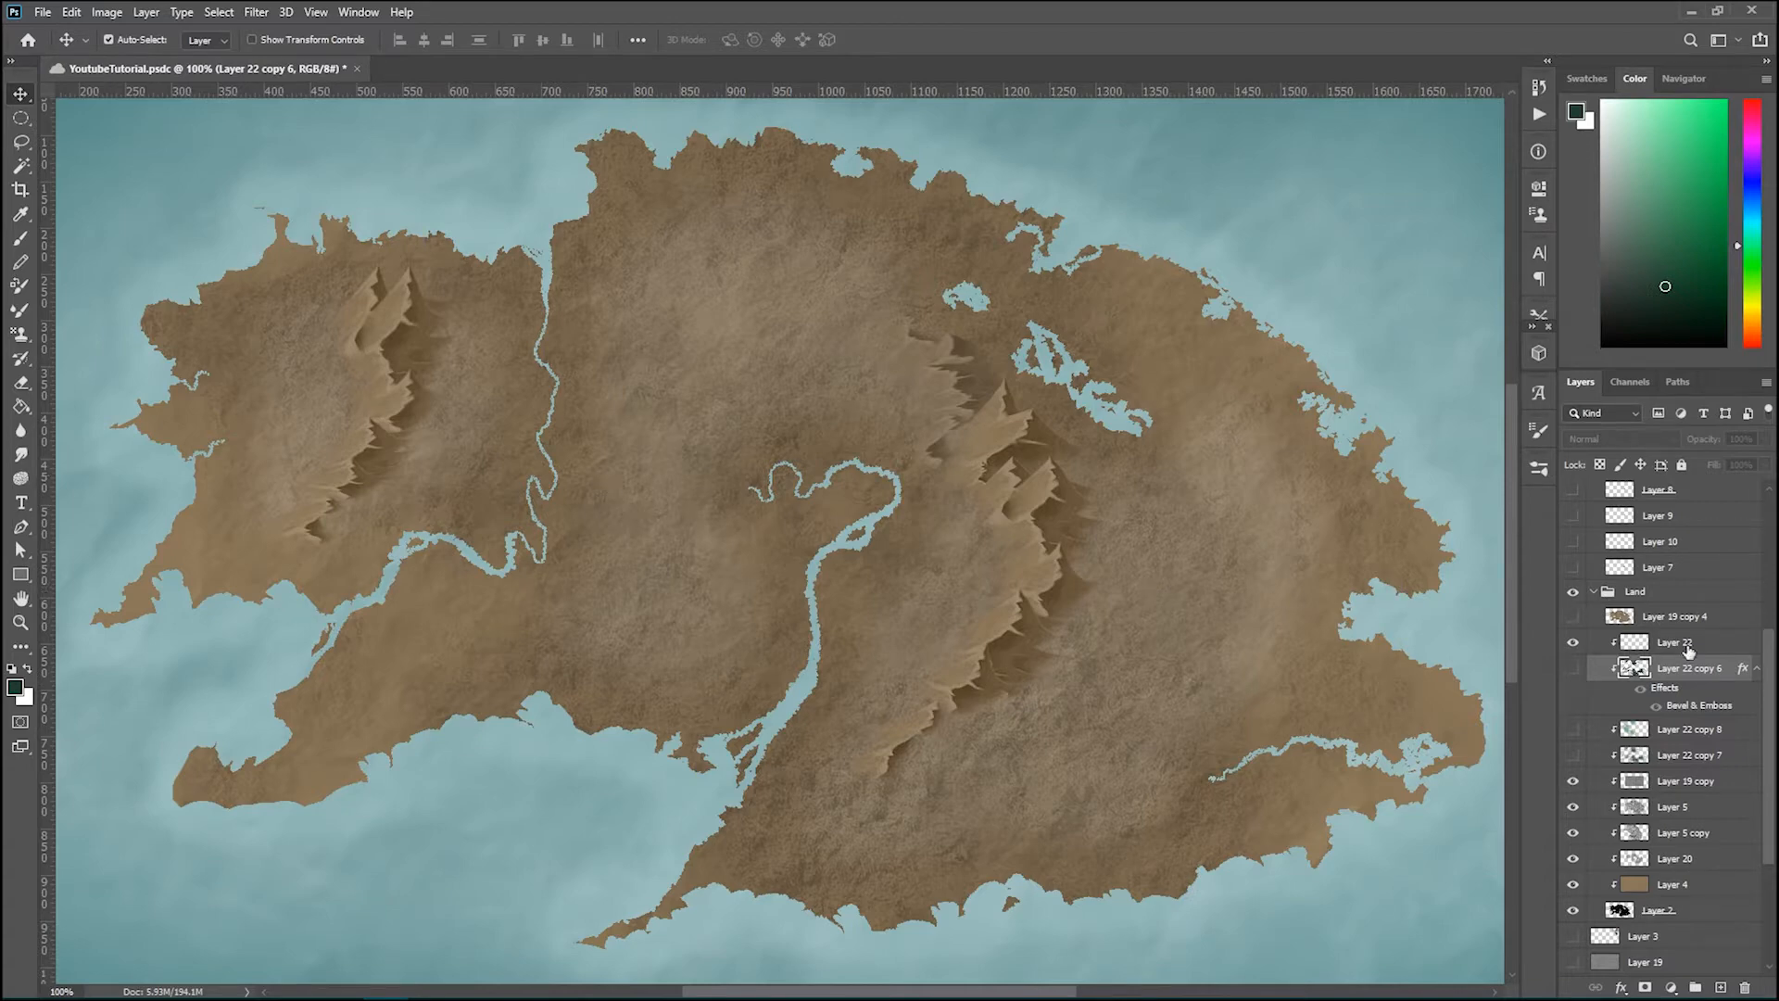
scroll(1688, 652, "down", 1)
scroll(1688, 652, "down", 2)
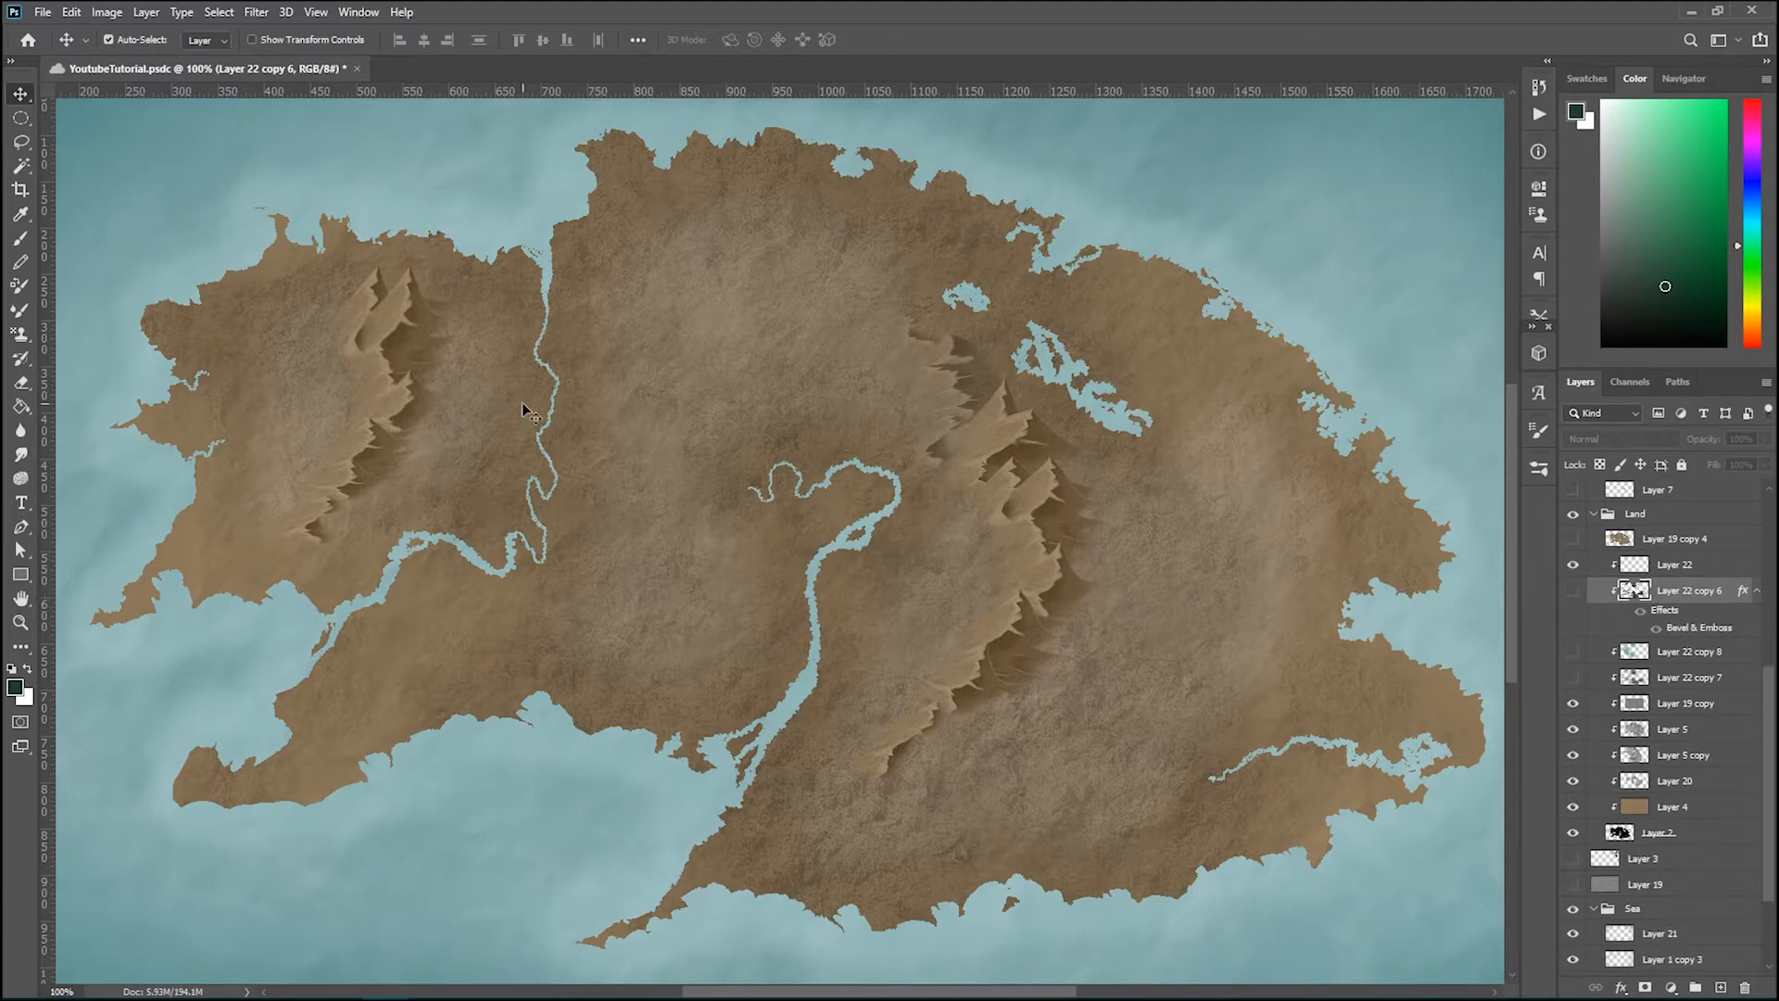
Step: Switch to the Brush tool and add a new Normal layer at 100% opacity, clipped directly above Layer 19 copy
key("g")
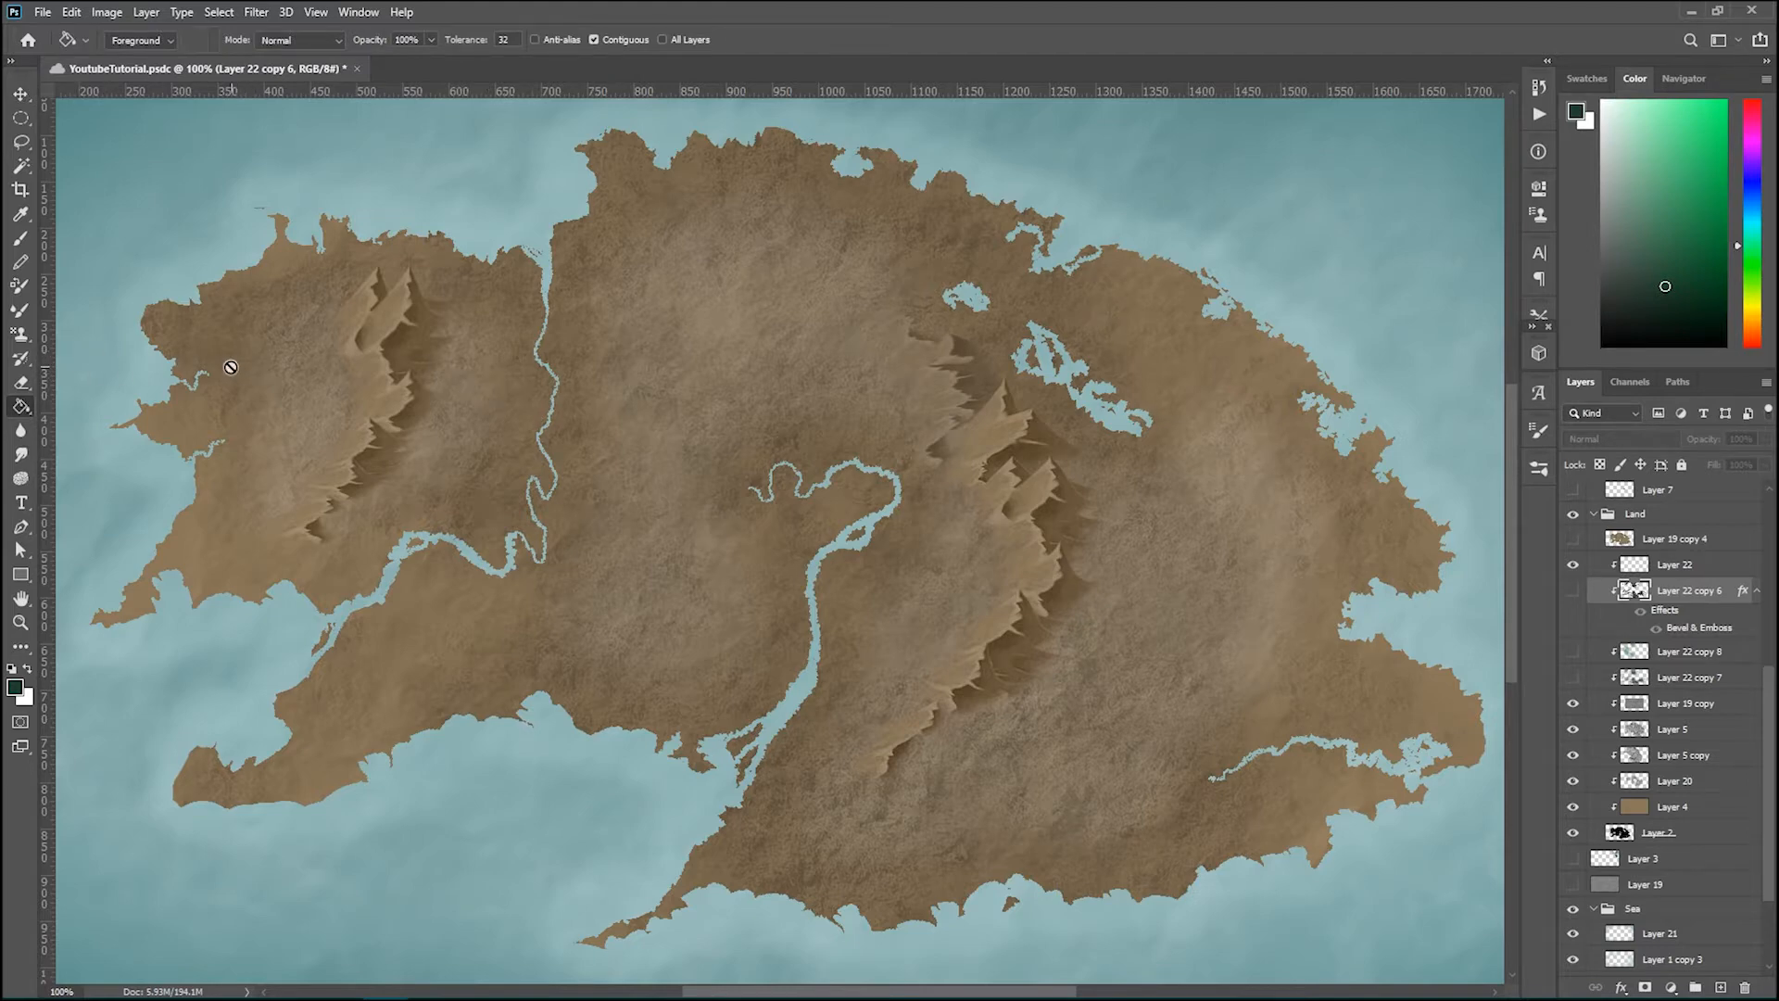
key("b")
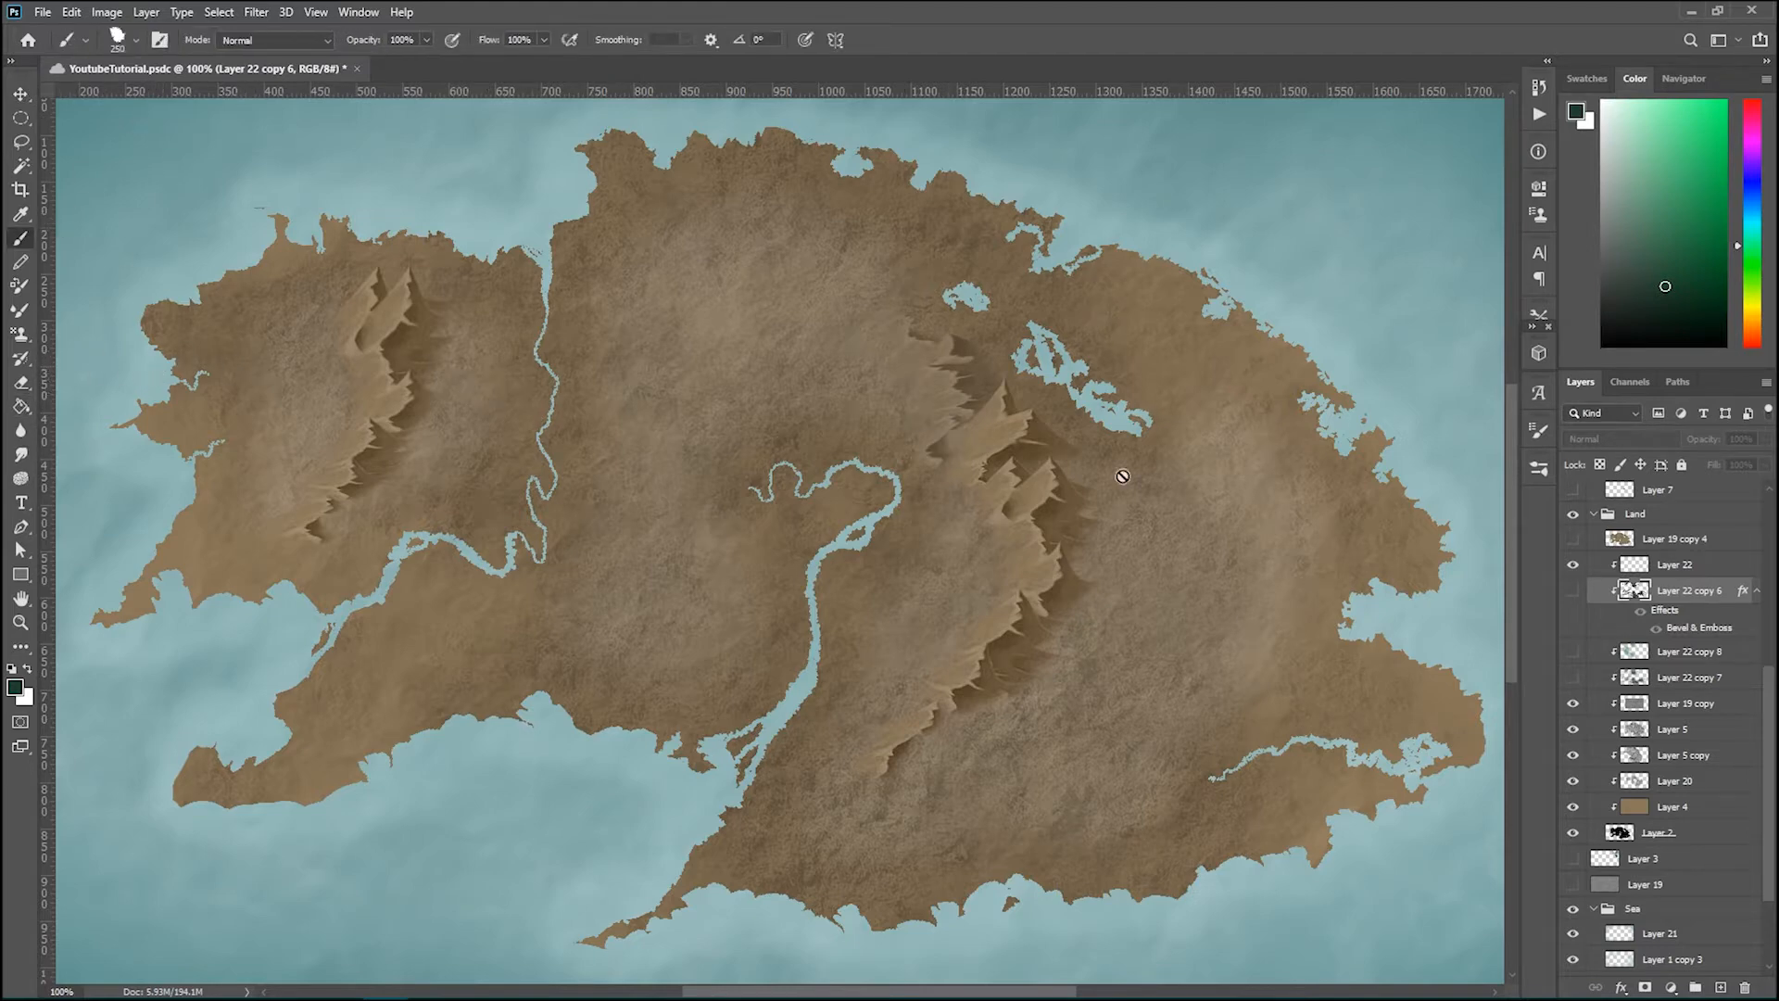
key("alt+[")
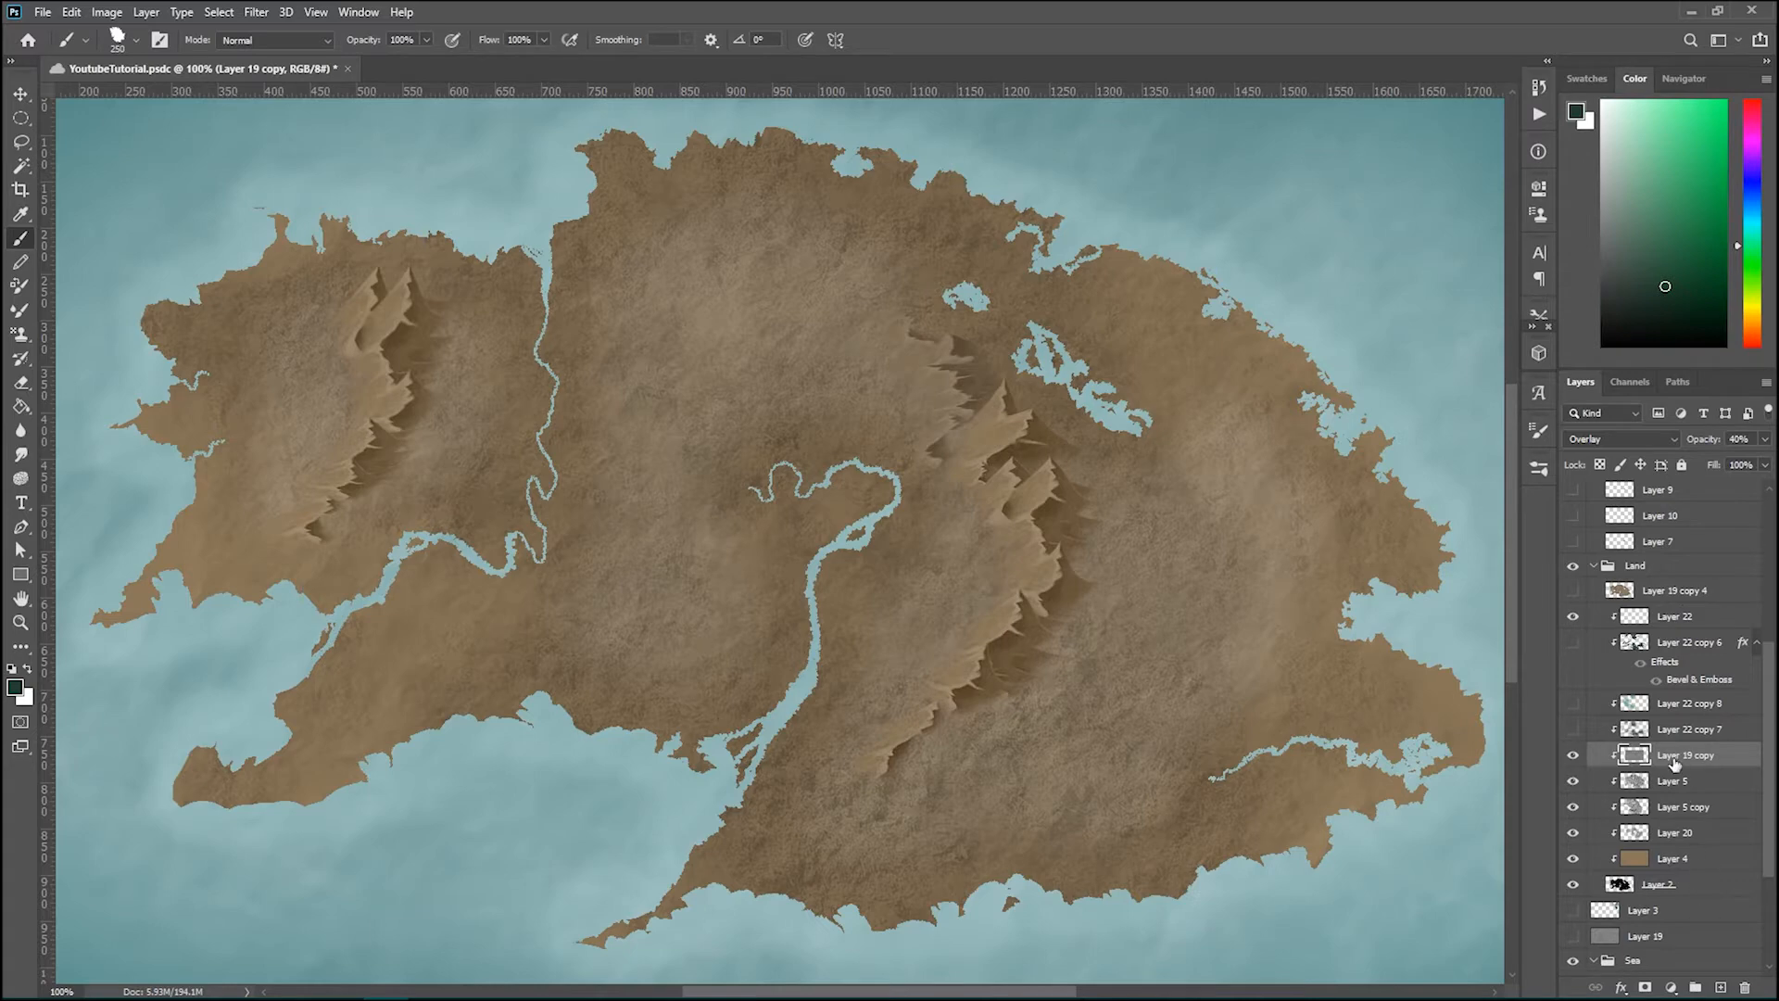
left_click(1677, 888)
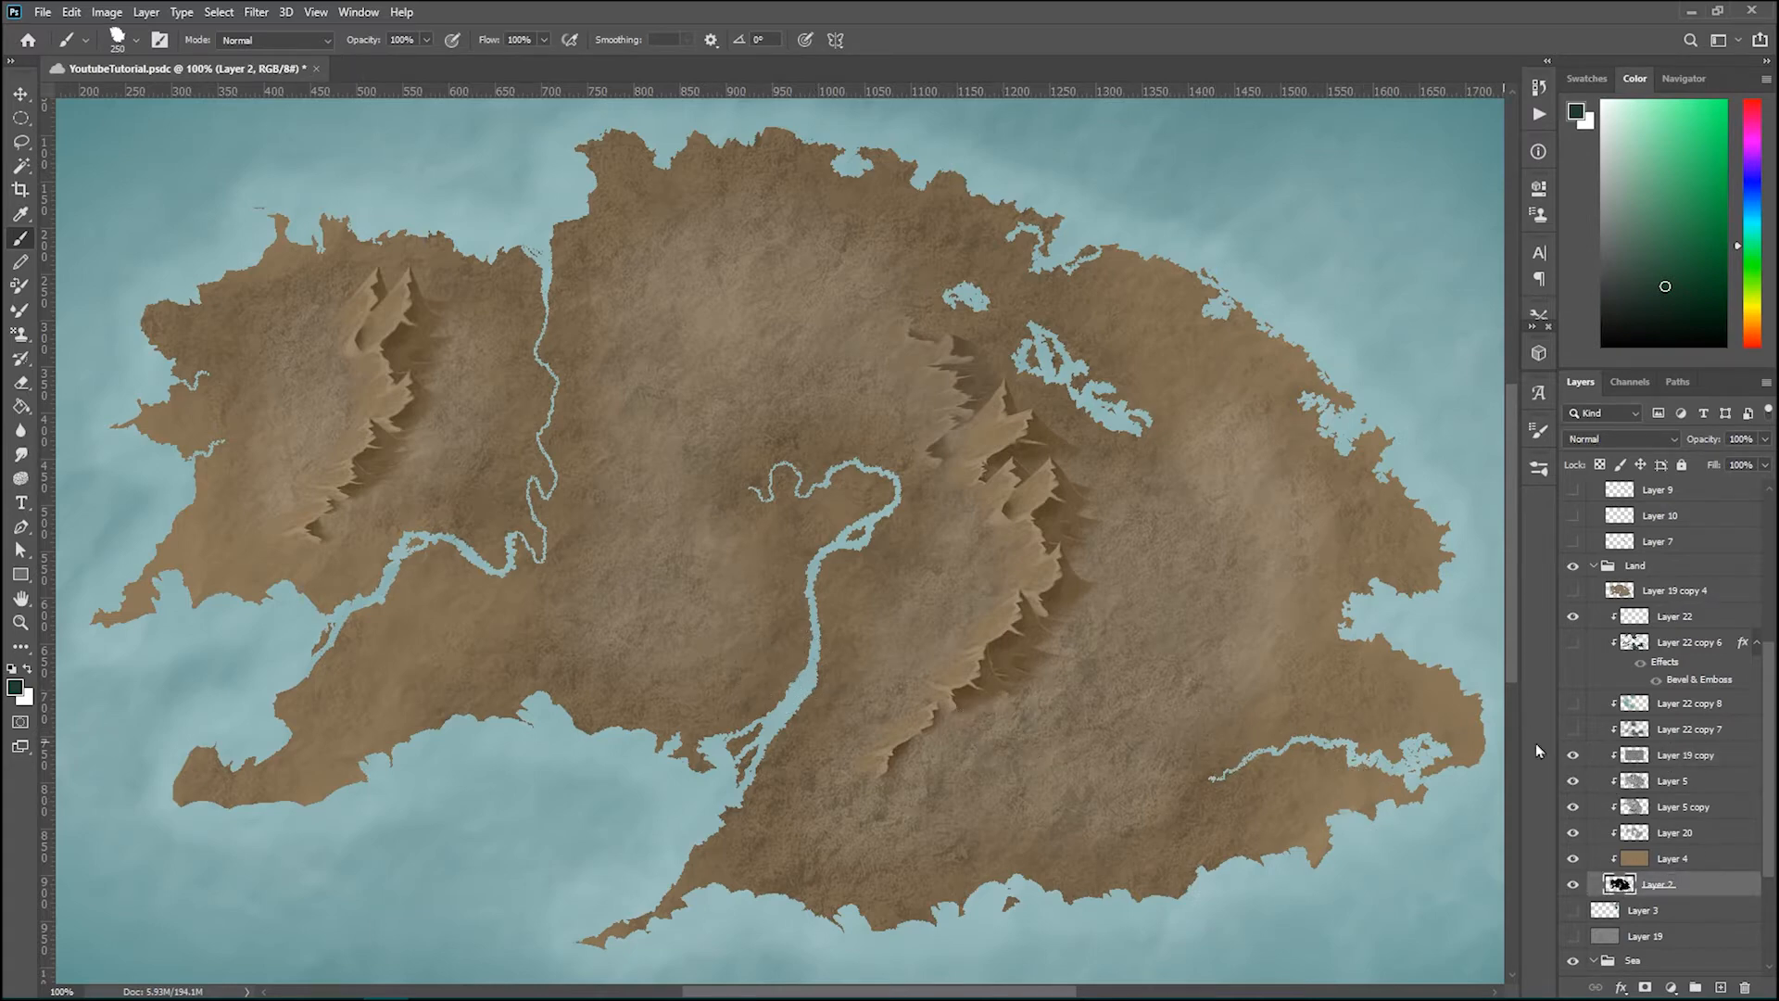
left_click(1701, 758)
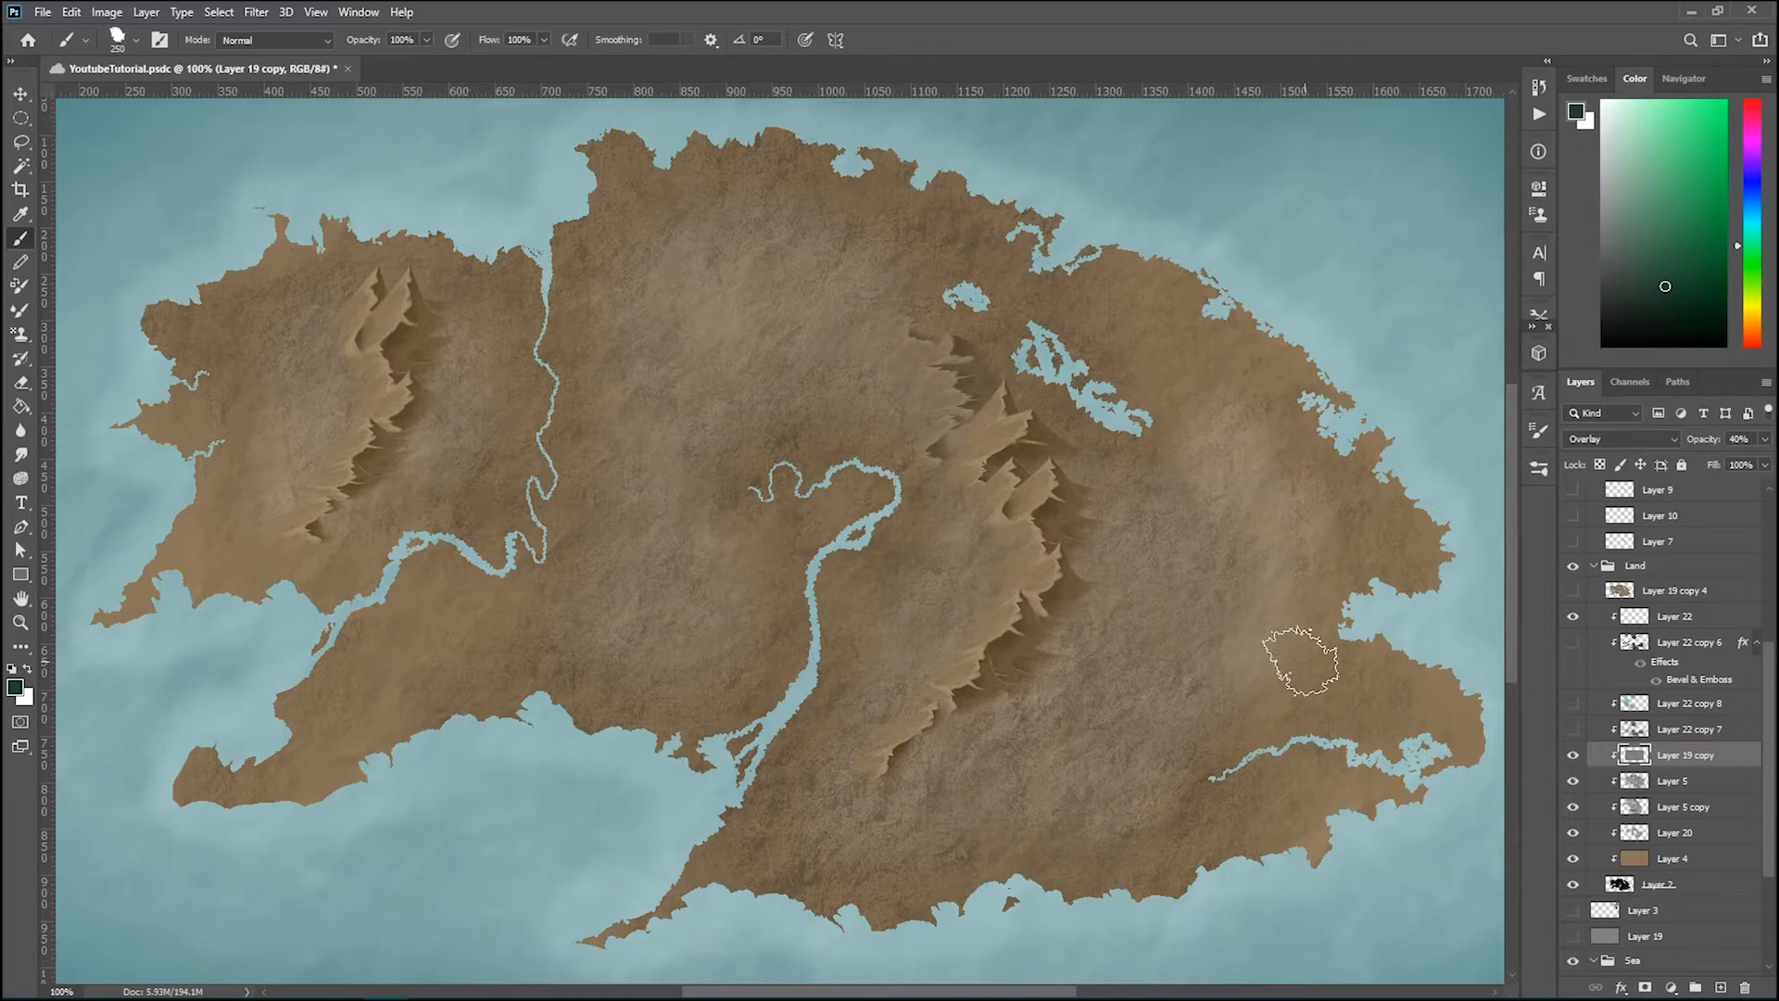
key("ctrl+shift+n")
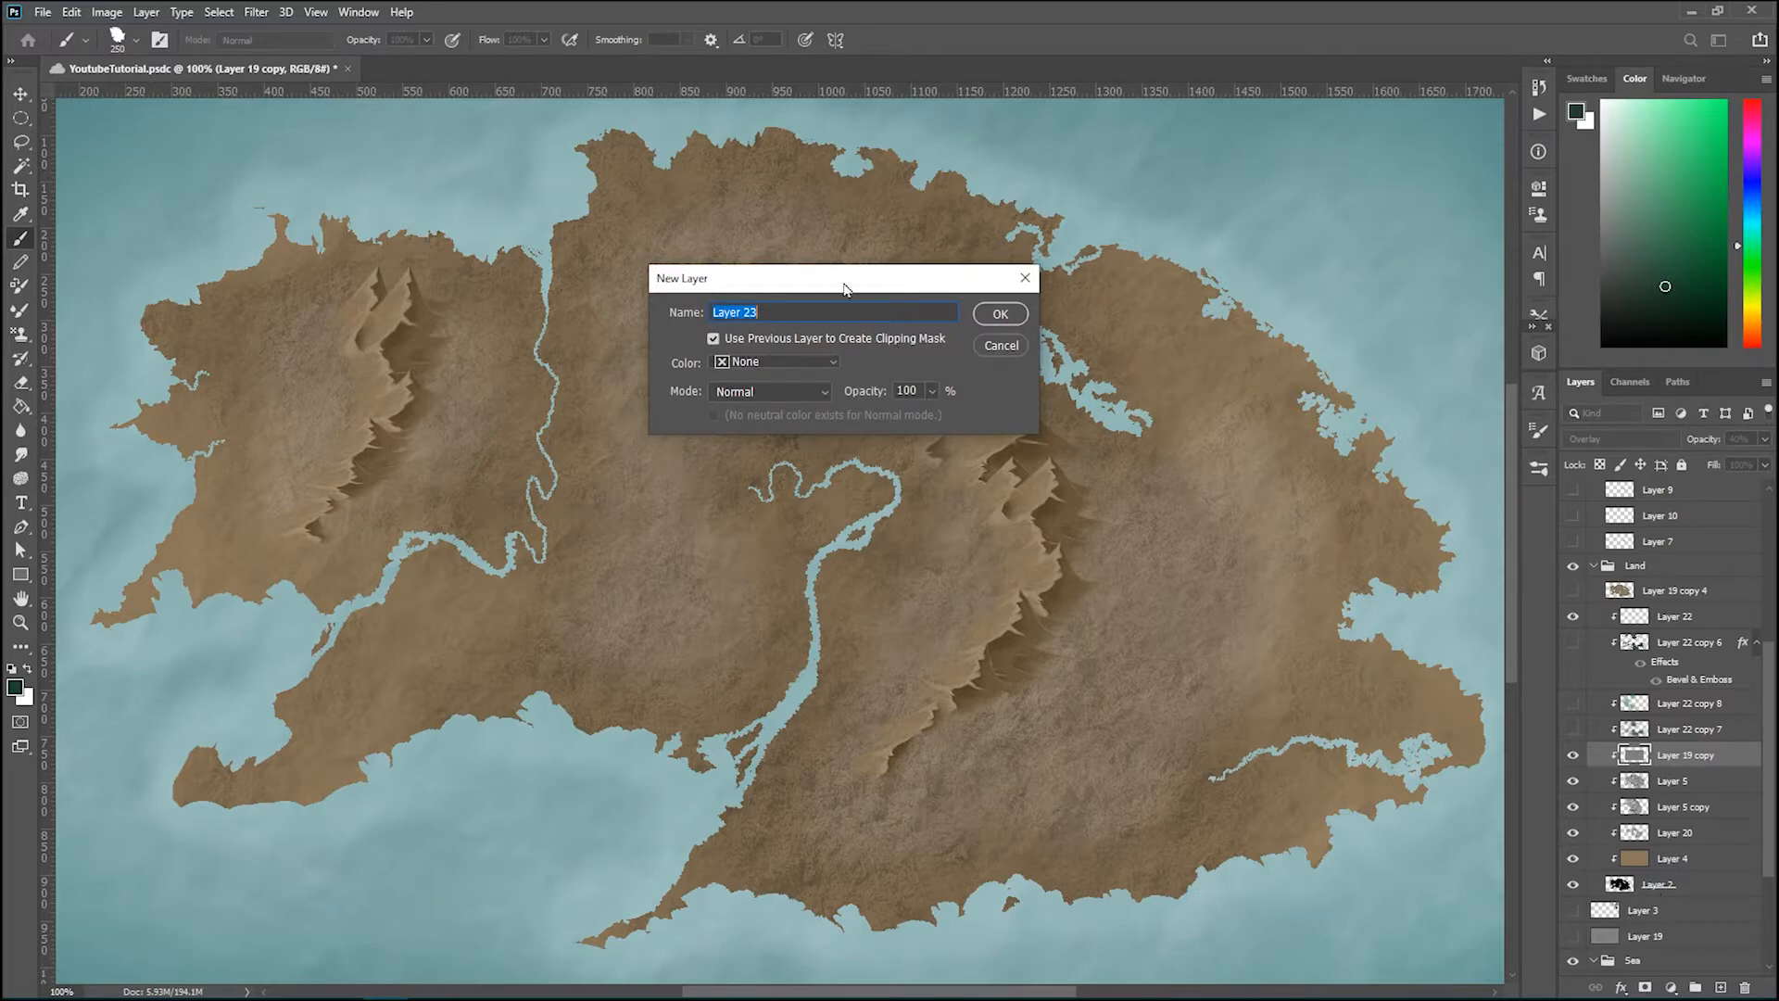
left_click_drag(845, 289, 758, 287)
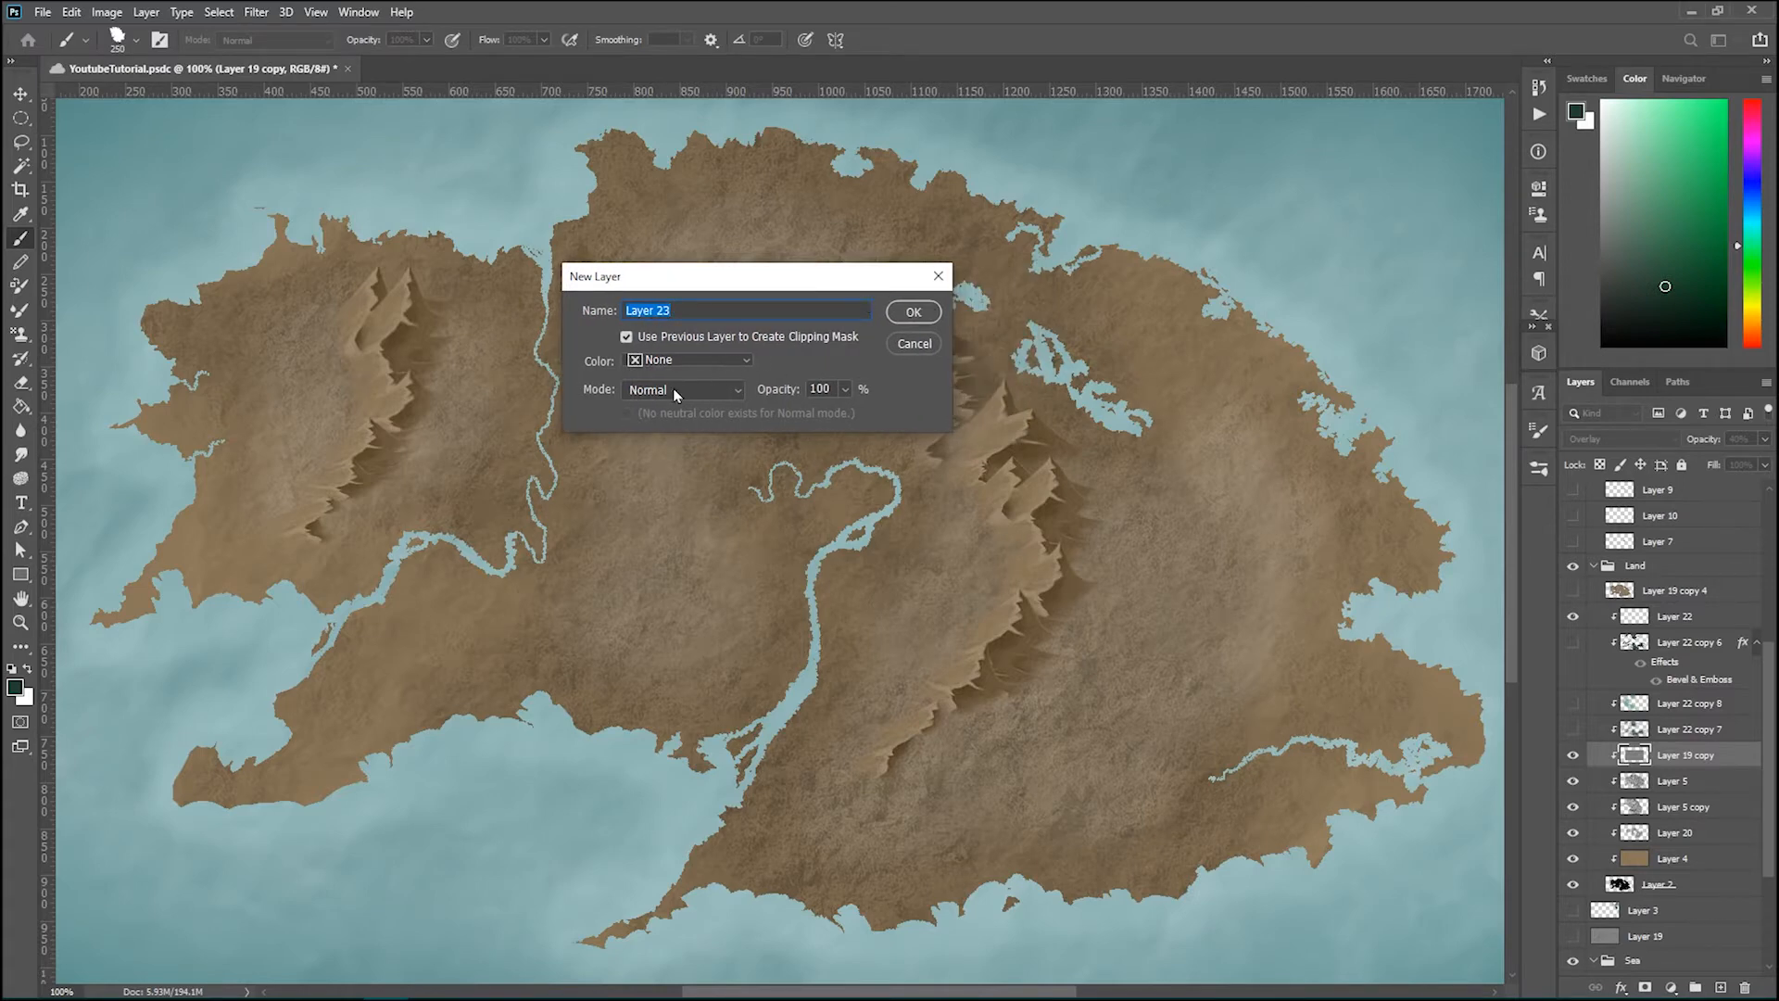
left_click(891, 313)
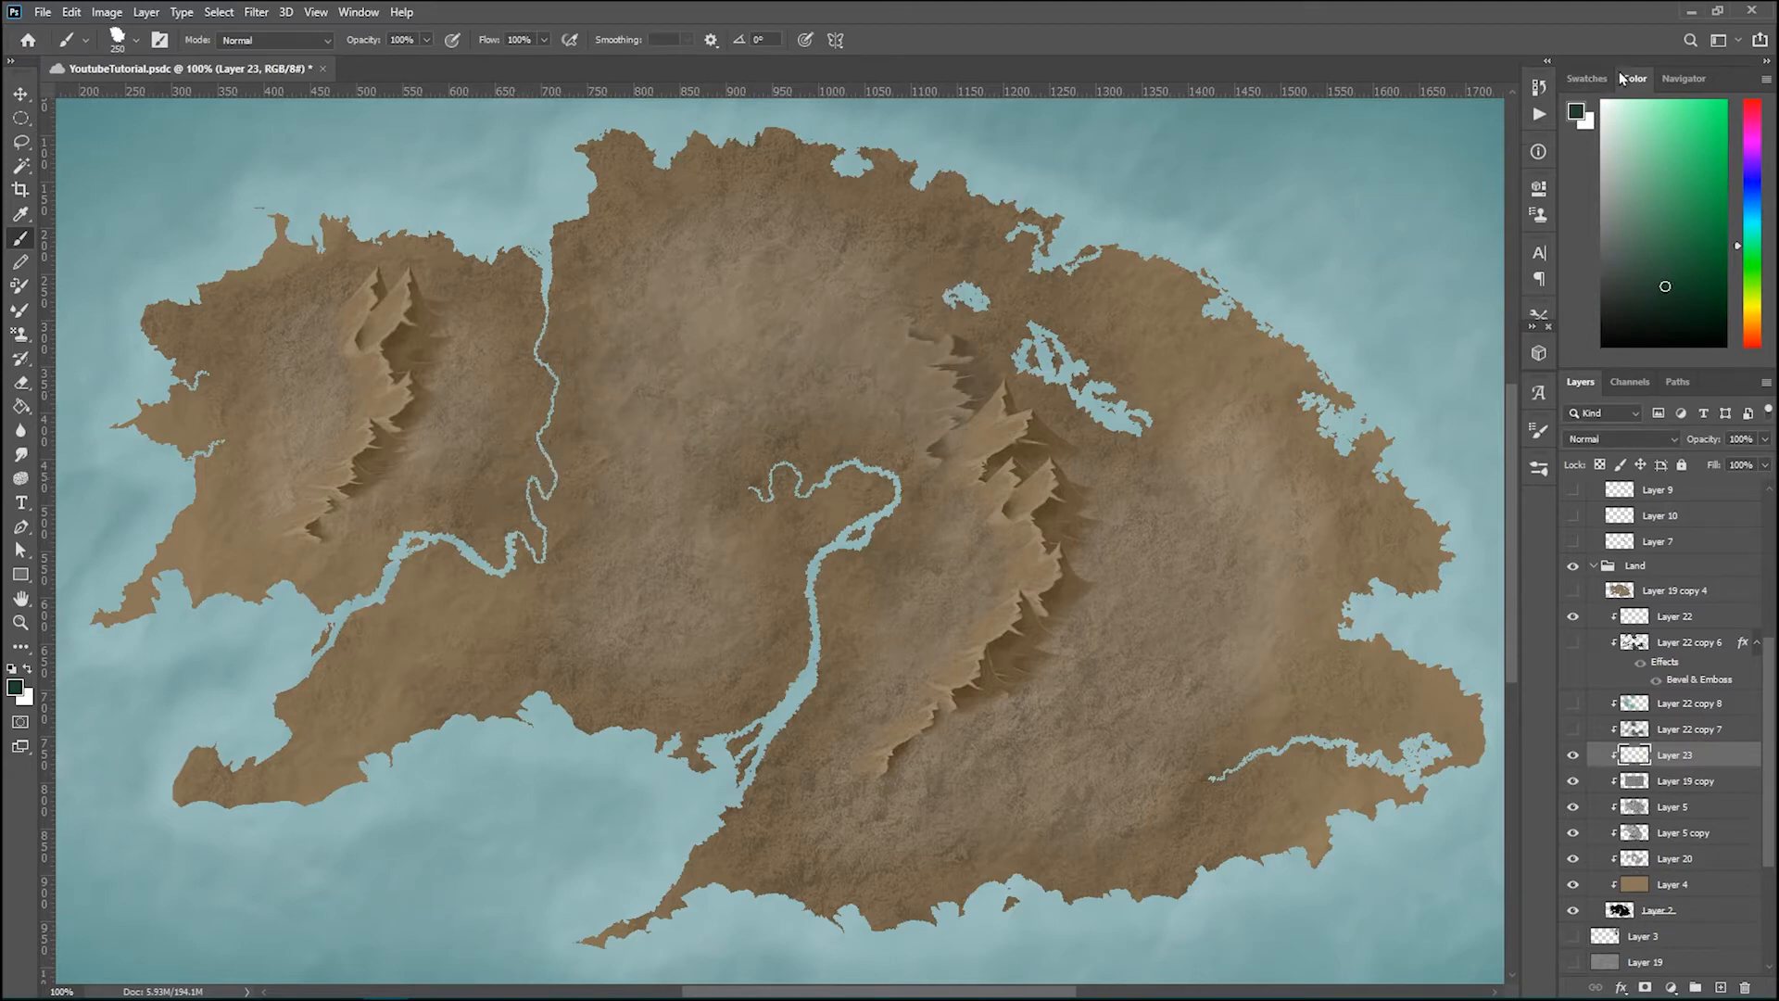
Step: Choose the rough-edged 248 px brush tip for painting forests
key("bracketright")
key("bracketright")
key("bracketright")
key("bracketright")
key("bracketright")
key("bracketright")
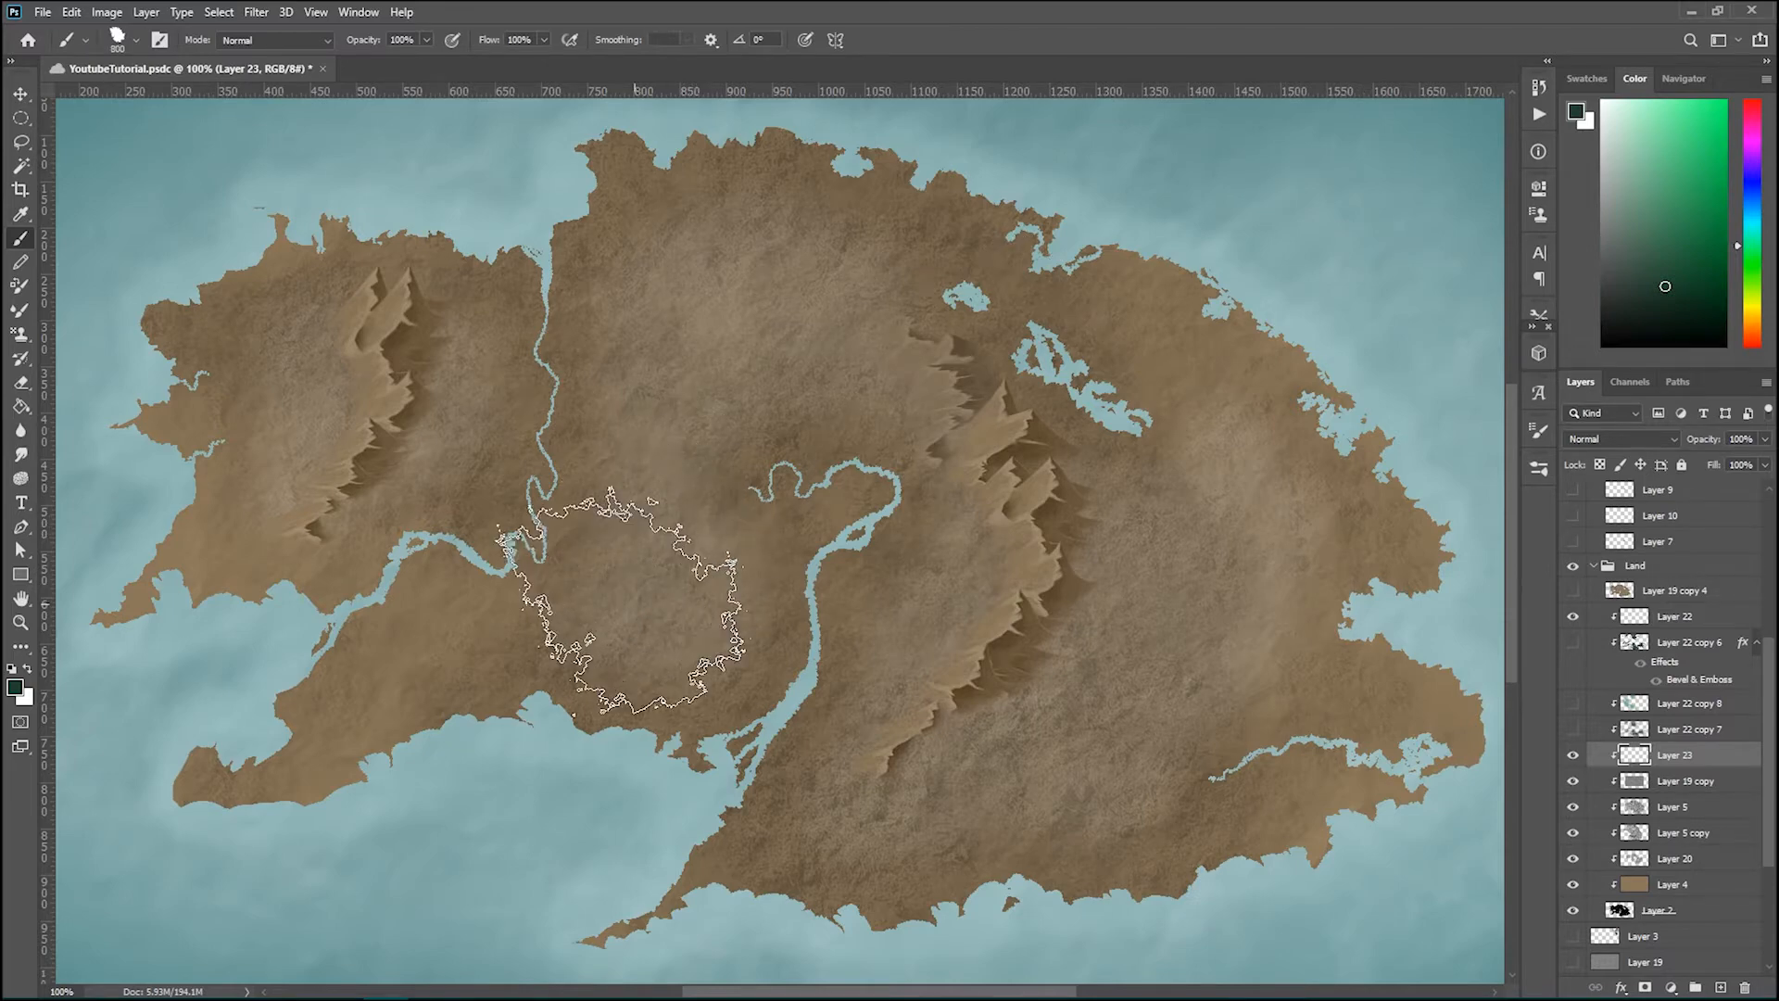
key("bracketleft")
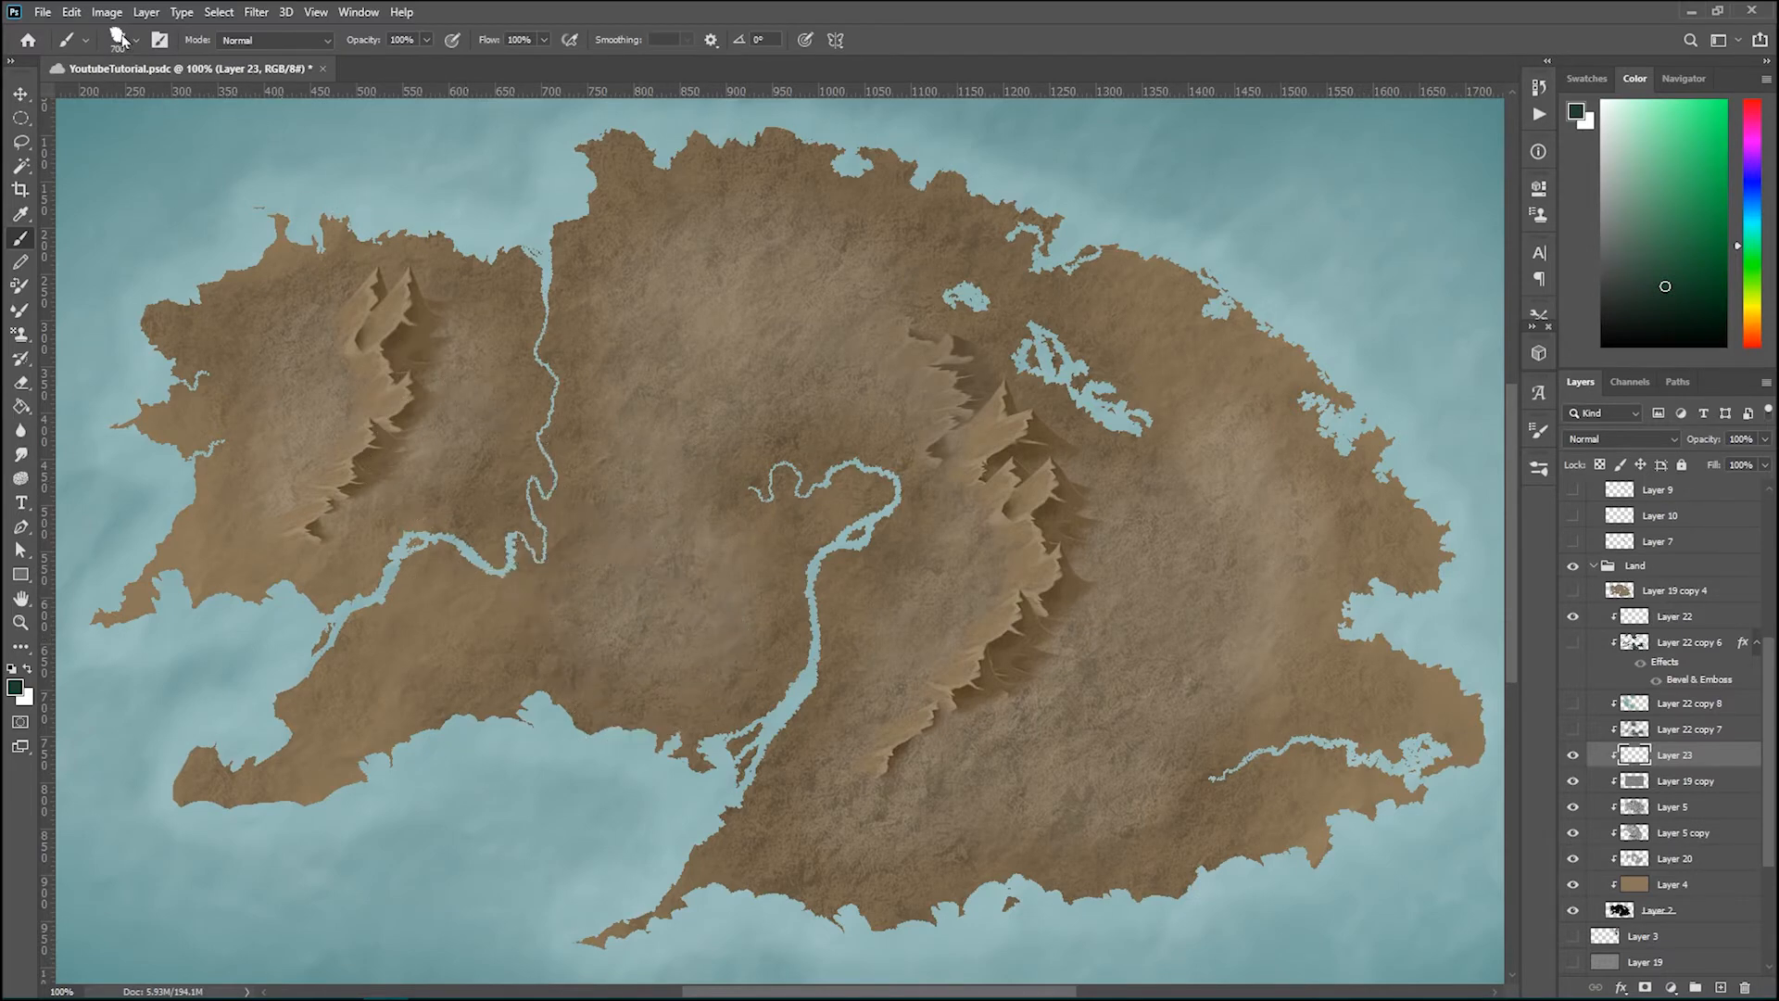
left_click(136, 41)
double_click(106, 256)
Step: Open Brush Settings and dock it among the collapsed panels beside the canvas, leaving it expanded for editing
key("F5")
left_click_drag(1401, 284, 1166, 289)
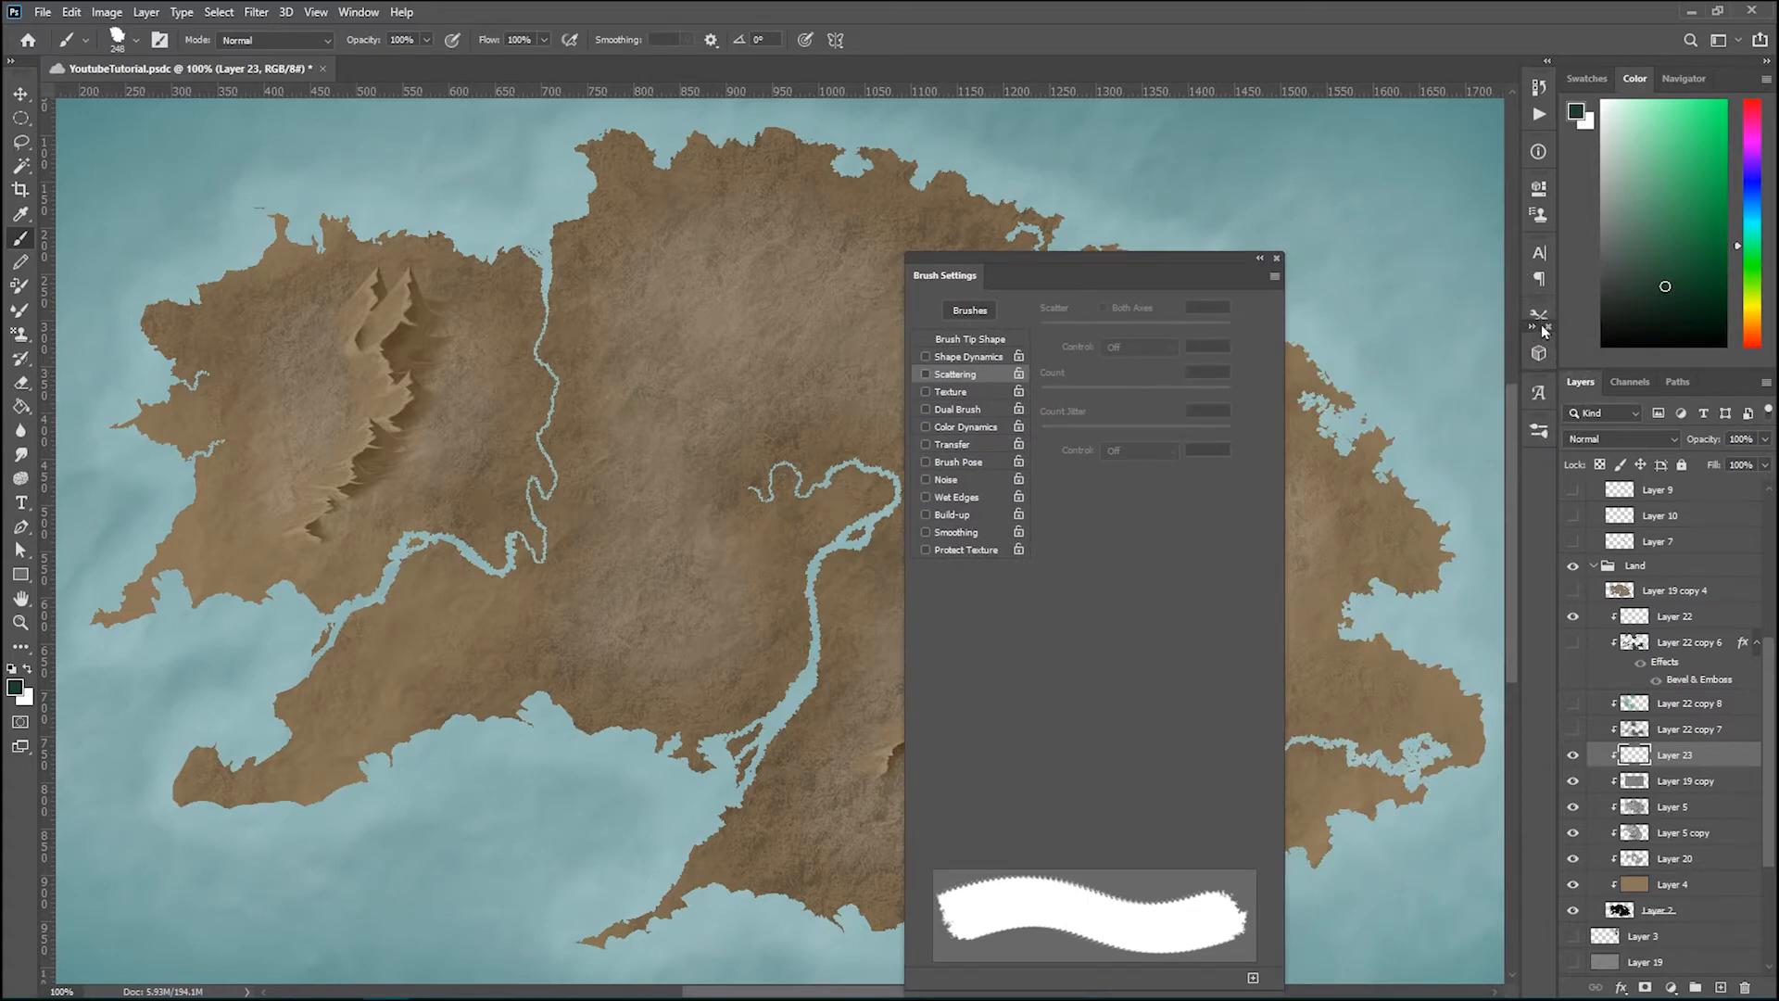
mouse_move(1532, 336)
left_mouse_down()
mouse_move(1461, 385)
mouse_move(1487, 461)
mouse_move(1538, 468)
left_mouse_up()
mouse_move(1132, 272)
left_mouse_down()
mouse_move(1307, 220)
mouse_move(1311, 242)
left_mouse_up()
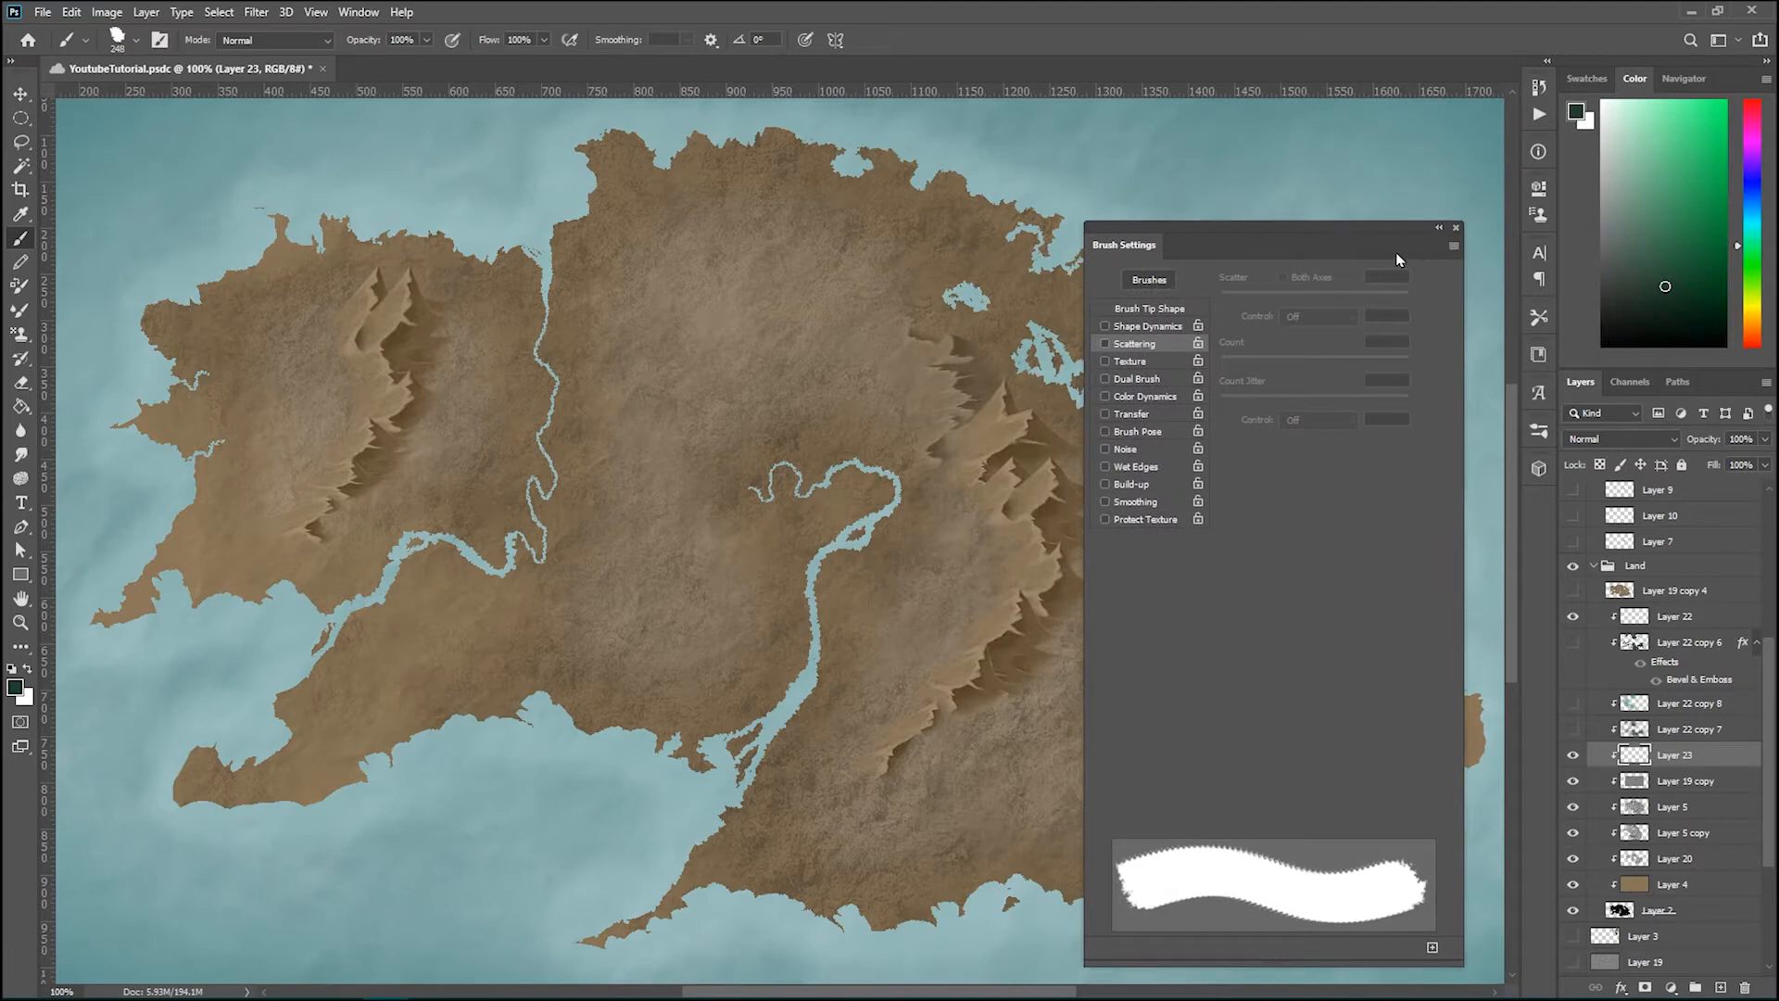
mouse_move(1140, 246)
left_mouse_down()
mouse_move(1548, 523)
mouse_move(1542, 441)
left_mouse_up()
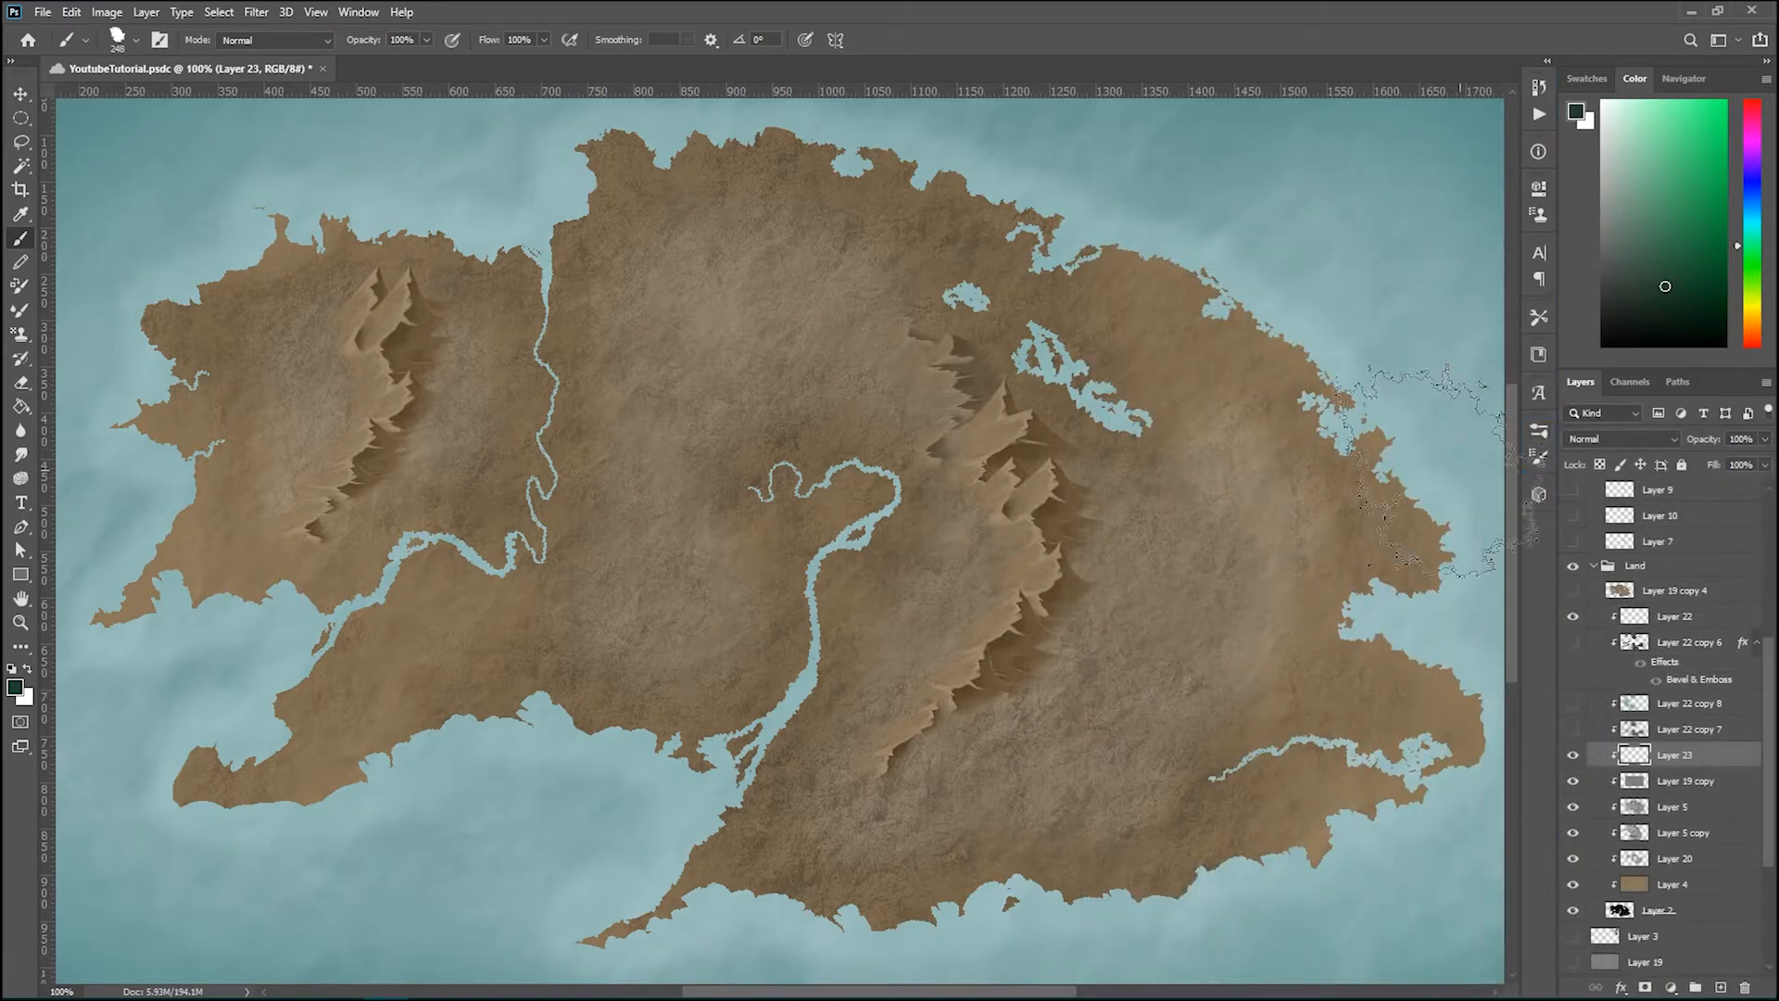
left_click(1540, 462)
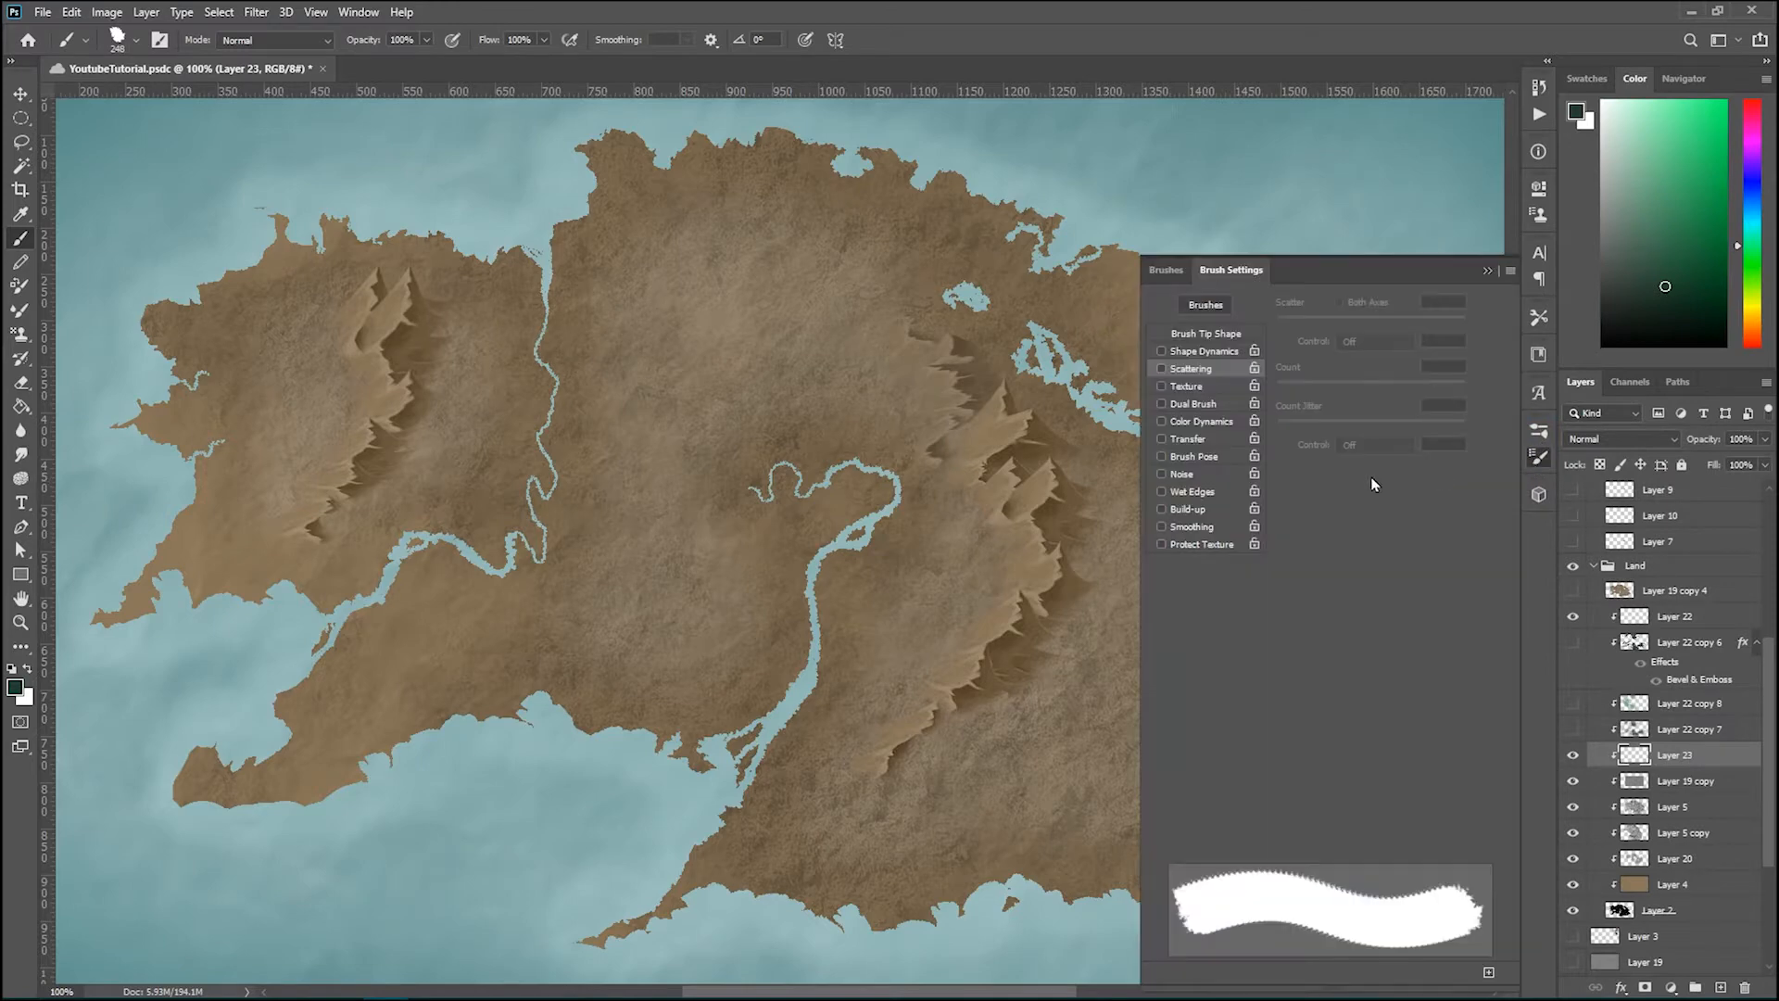
Step: Set the brush's spacing to 66%, size jitter to 51% and angle jitter to 34%
left_click(1202, 333)
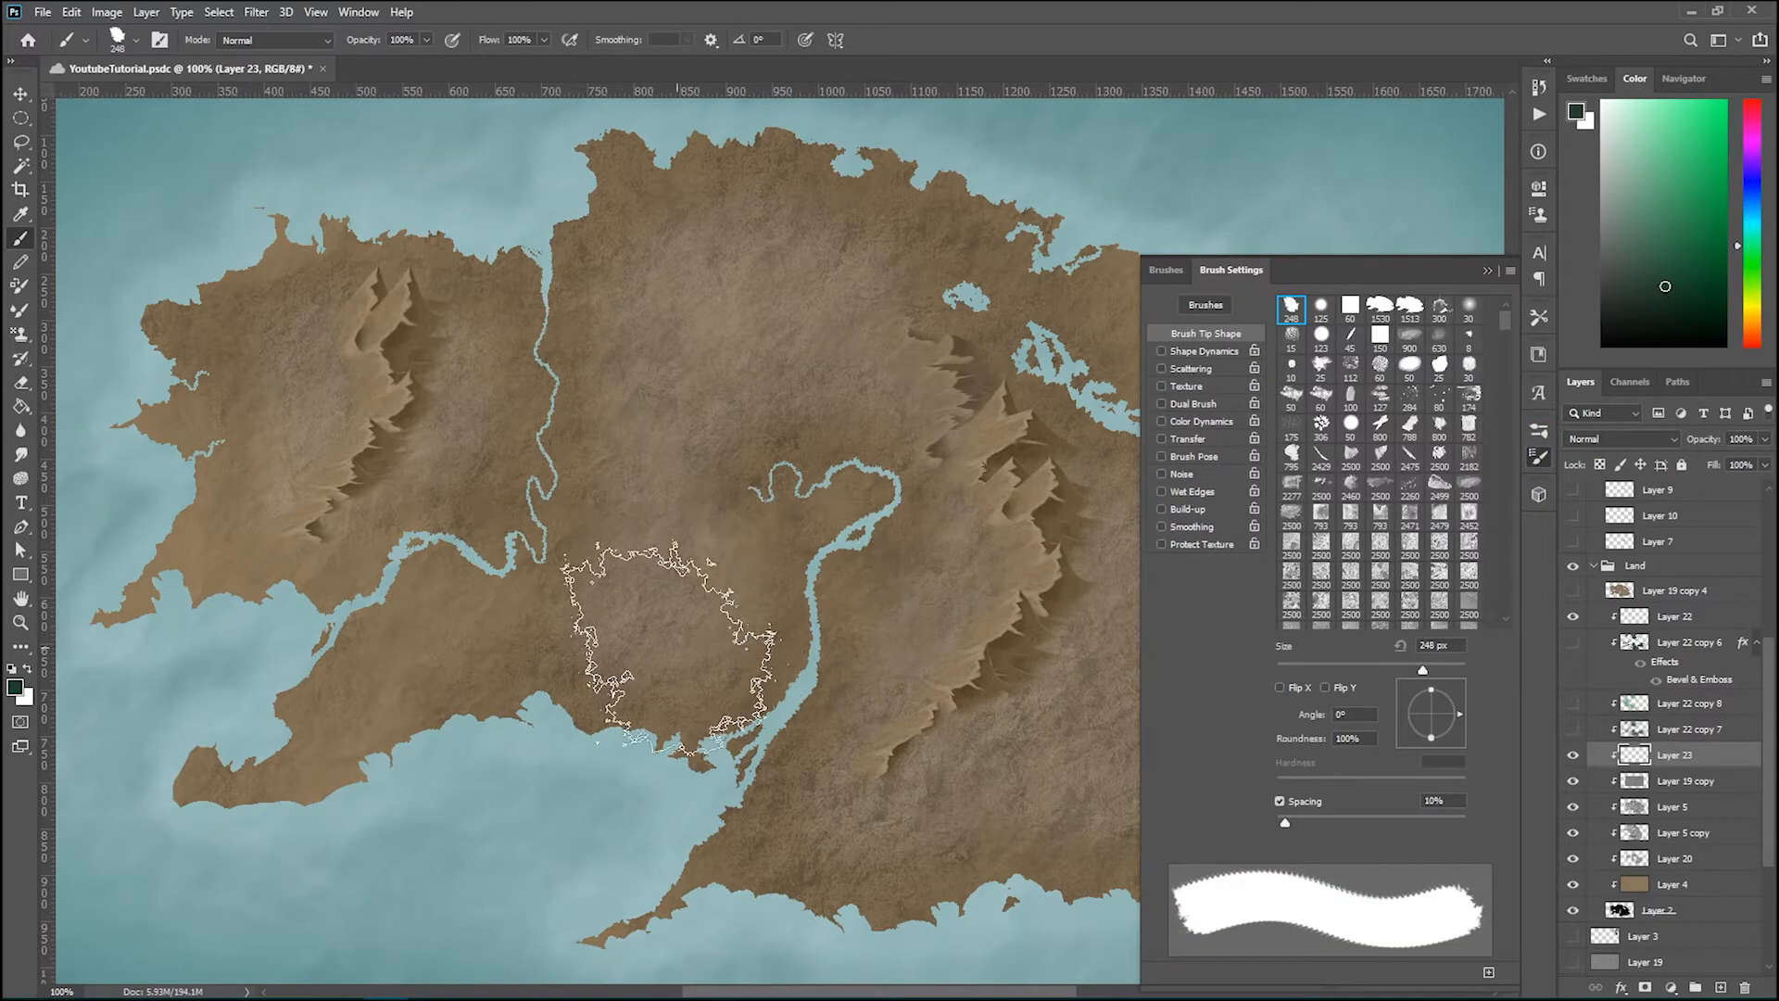
left_click_drag(1288, 831, 1339, 831)
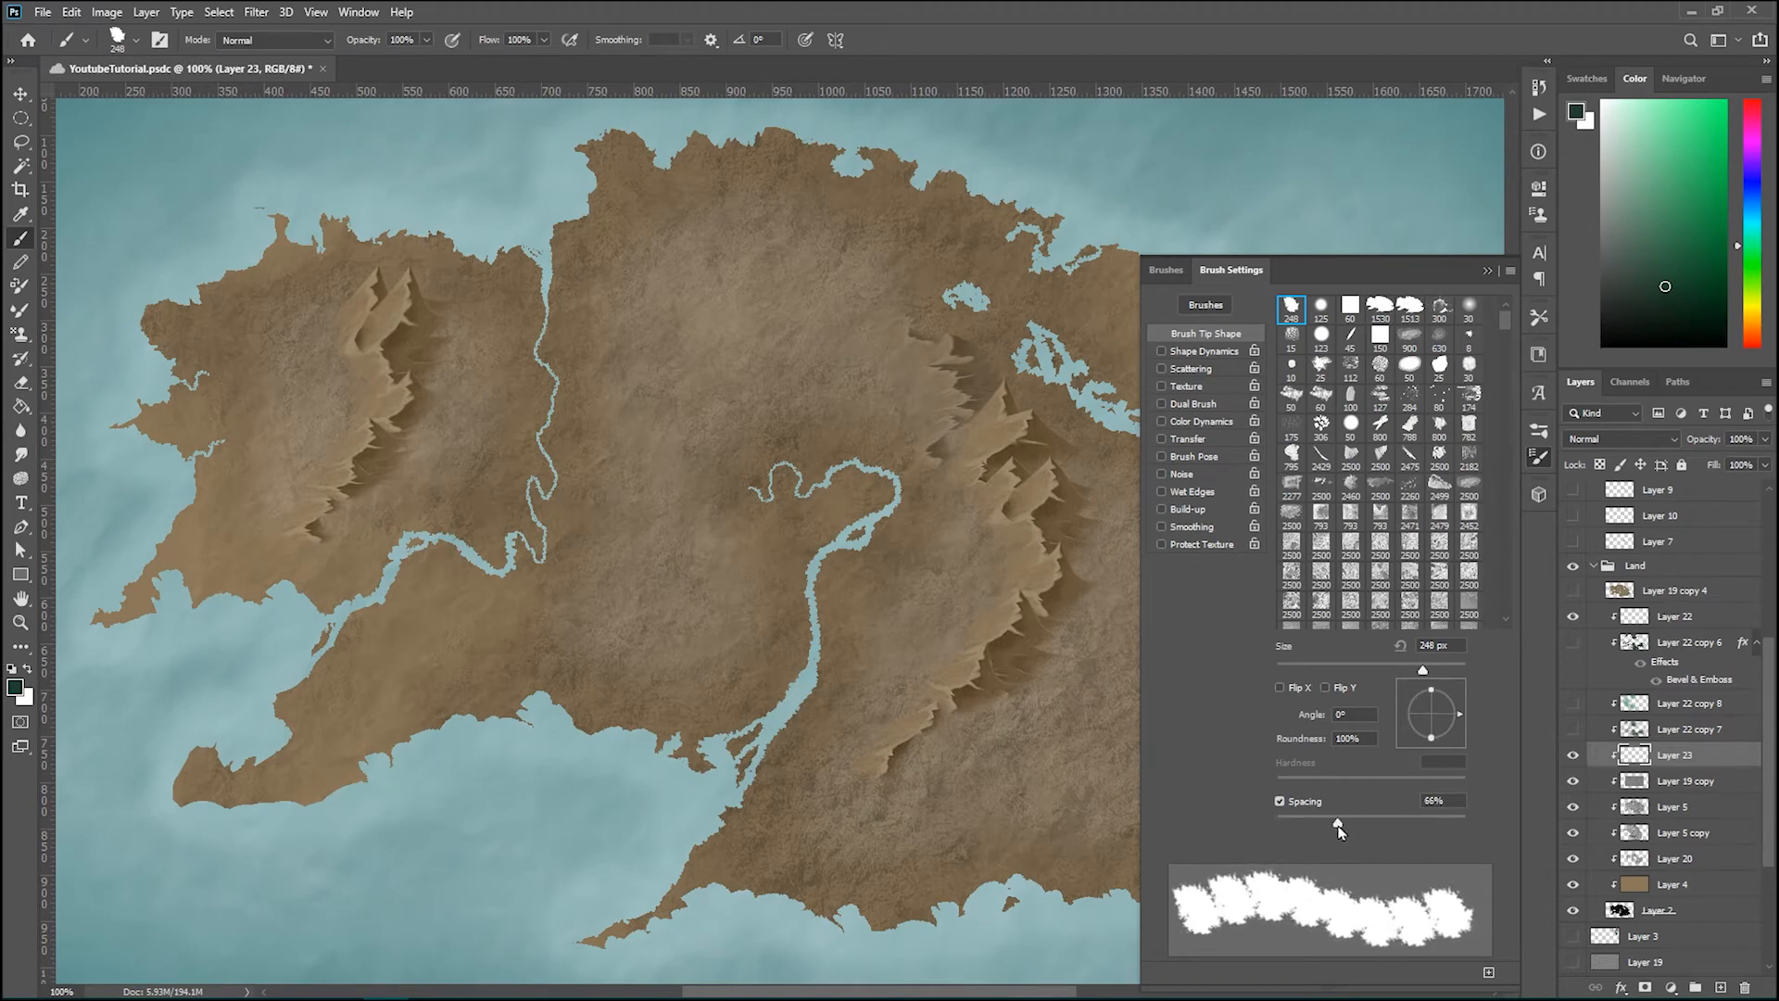
left_click(1202, 352)
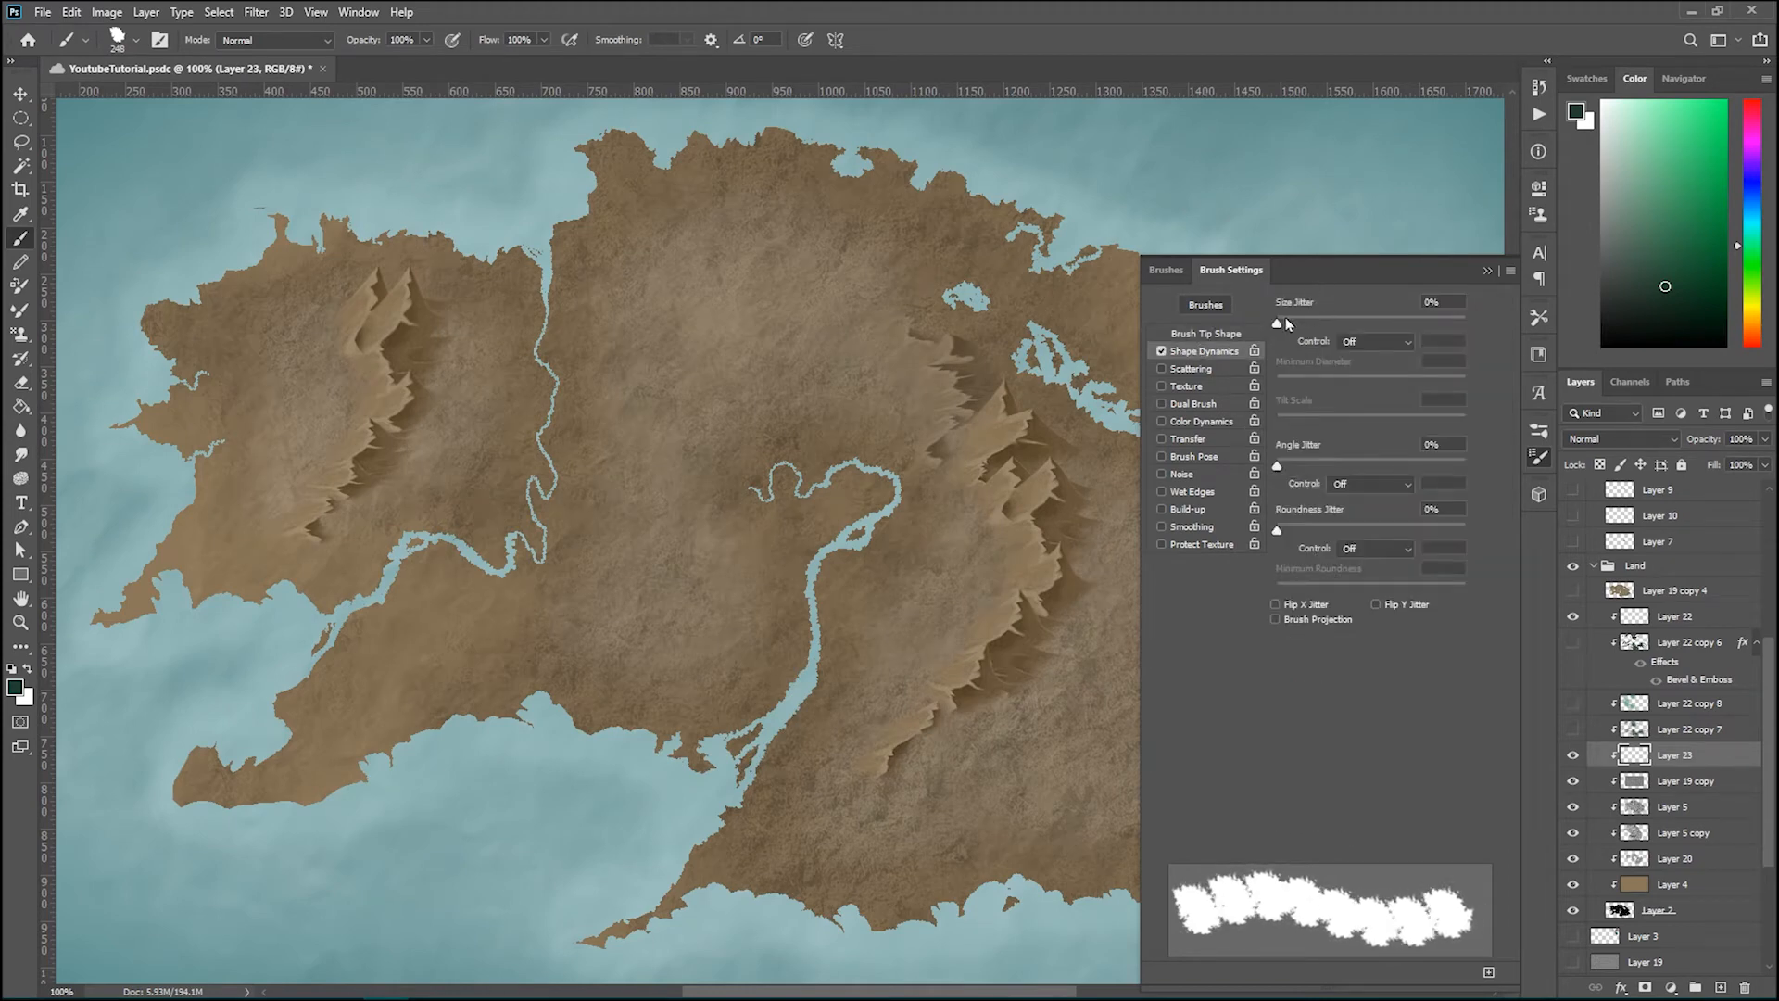
left_click_drag(1285, 319, 1349, 339)
left_click_drag(1279, 466, 1342, 468)
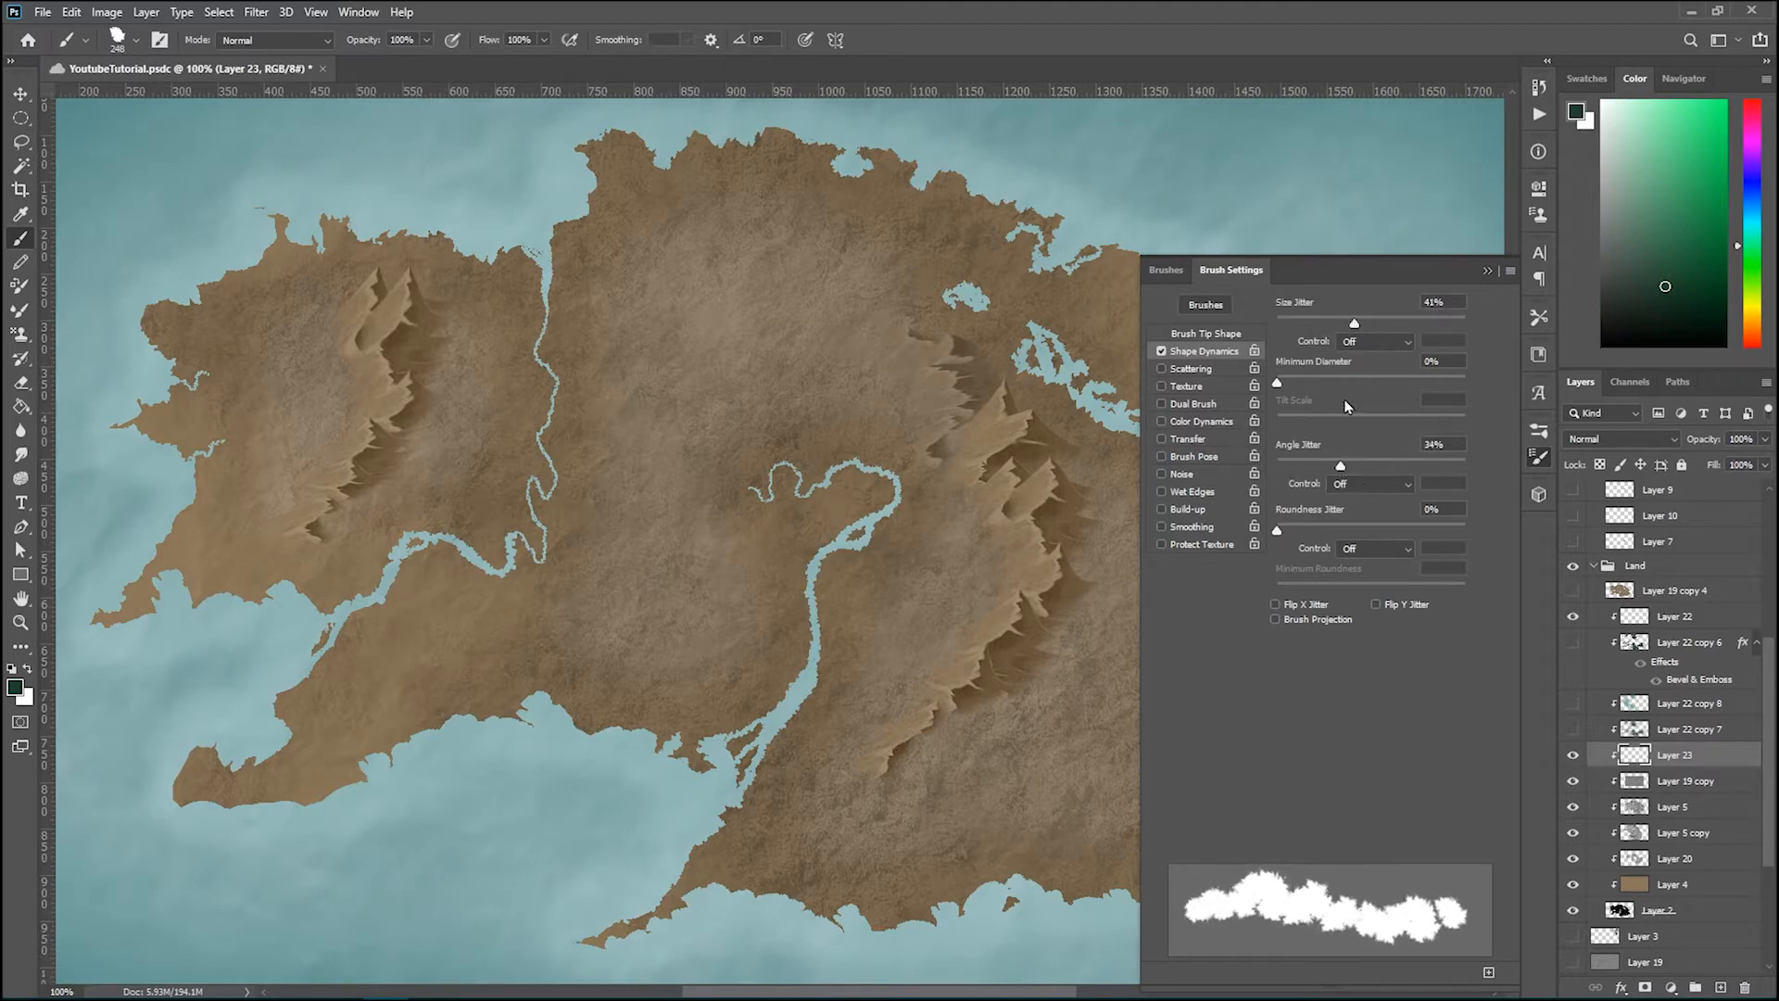
left_click_drag(1357, 324, 1375, 325)
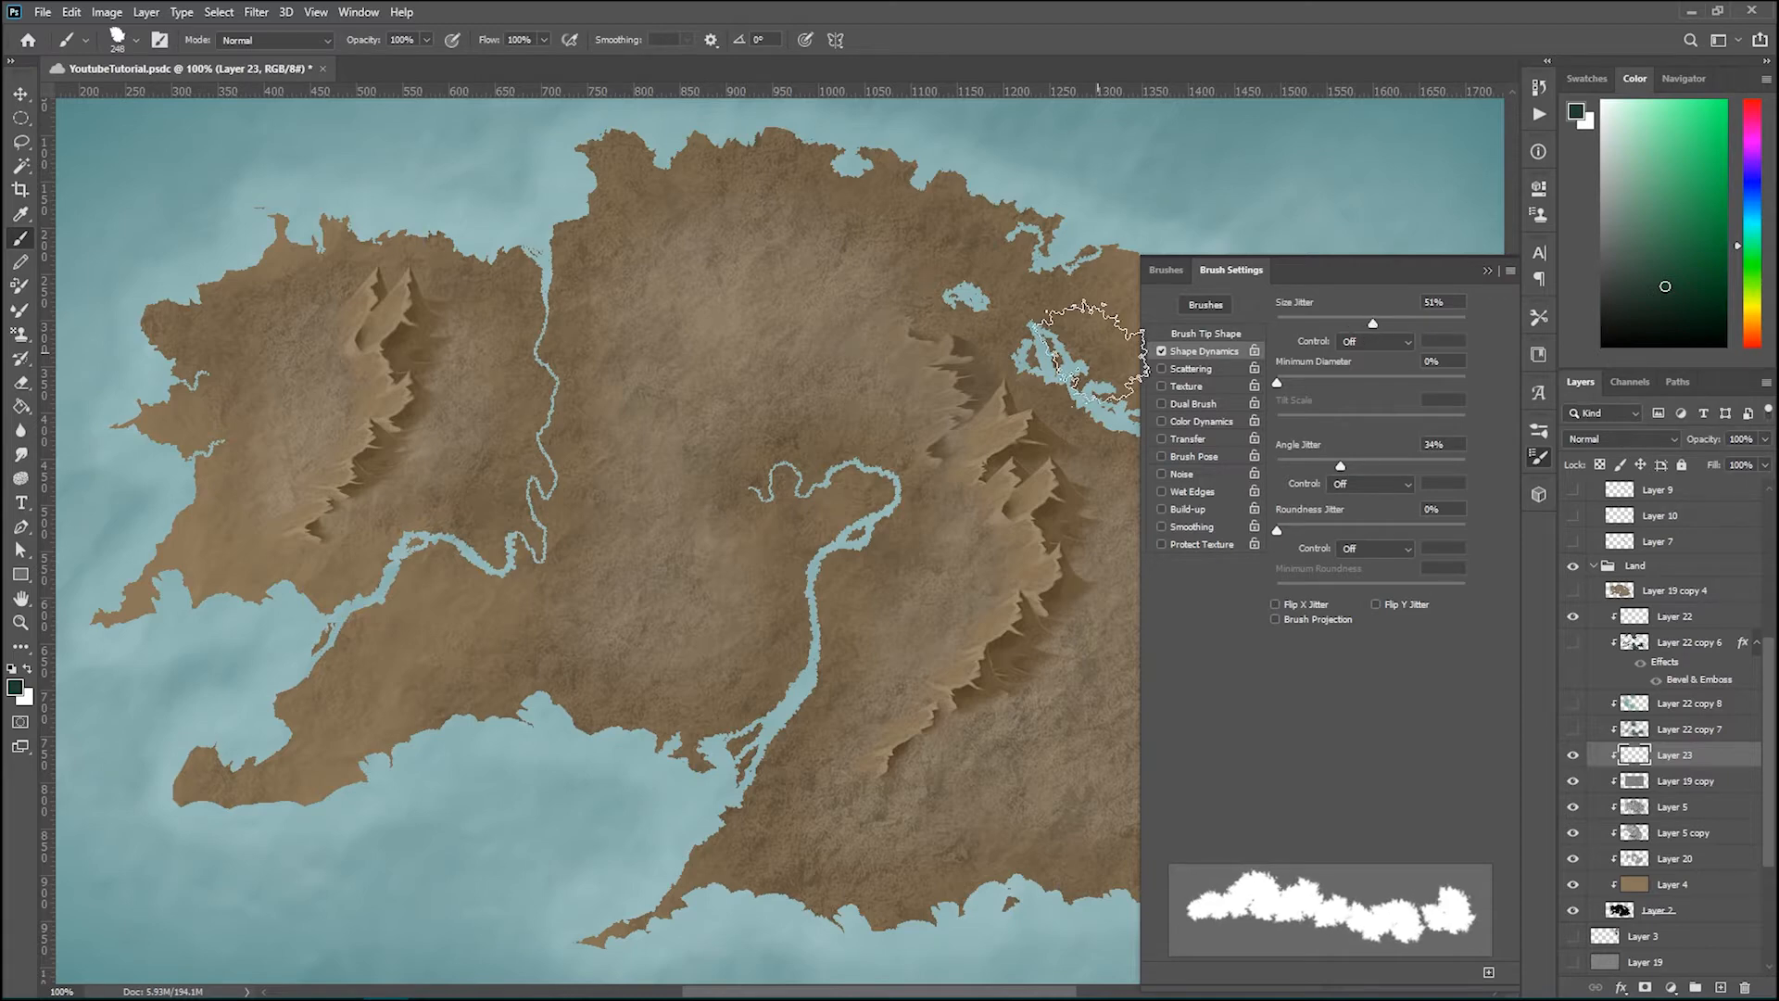
left_click(1539, 457)
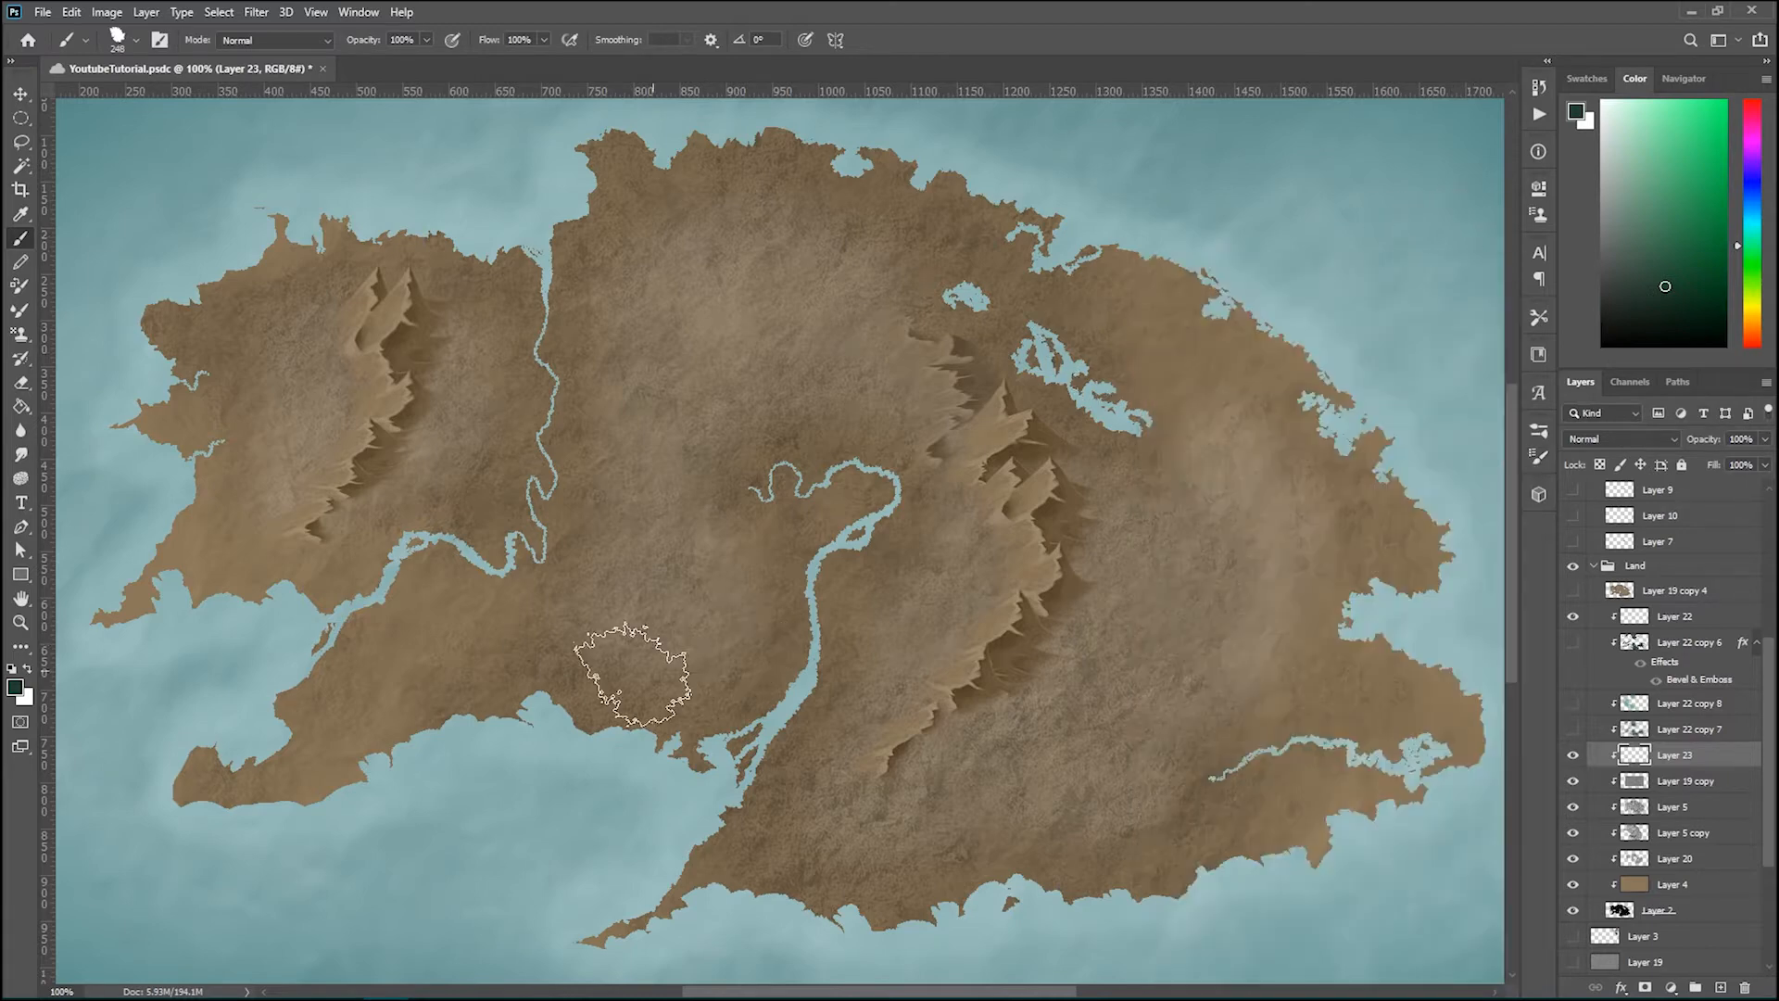
Step: Paint dark green forest masses along the southern and northern parts of the land on the new clipped layer
mouse_move(609, 681)
left_mouse_down()
mouse_move(570, 719)
mouse_move(483, 738)
mouse_move(484, 762)
mouse_move(515, 786)
mouse_move(705, 762)
mouse_move(743, 732)
mouse_move(765, 625)
mouse_move(836, 683)
mouse_move(780, 676)
mouse_move(693, 596)
mouse_move(693, 679)
mouse_move(833, 497)
mouse_move(817, 574)
mouse_move(909, 657)
mouse_move(888, 647)
mouse_move(794, 758)
mouse_move(729, 885)
mouse_move(945, 863)
mouse_move(1108, 815)
mouse_move(1085, 848)
mouse_move(1140, 869)
mouse_move(1242, 856)
mouse_move(1097, 867)
mouse_move(1136, 797)
mouse_move(1147, 863)
mouse_move(1105, 808)
mouse_move(1111, 750)
mouse_move(1176, 720)
mouse_move(1277, 829)
mouse_move(1284, 686)
mouse_move(1273, 761)
mouse_move(1306, 787)
mouse_move(1053, 839)
mouse_move(953, 882)
mouse_move(715, 849)
mouse_move(461, 751)
mouse_move(368, 740)
mouse_move(346, 776)
mouse_move(217, 625)
mouse_move(259, 584)
mouse_move(306, 593)
mouse_move(198, 596)
mouse_move(144, 636)
mouse_move(173, 631)
mouse_move(262, 500)
mouse_move(253, 456)
mouse_move(190, 414)
left_mouse_up()
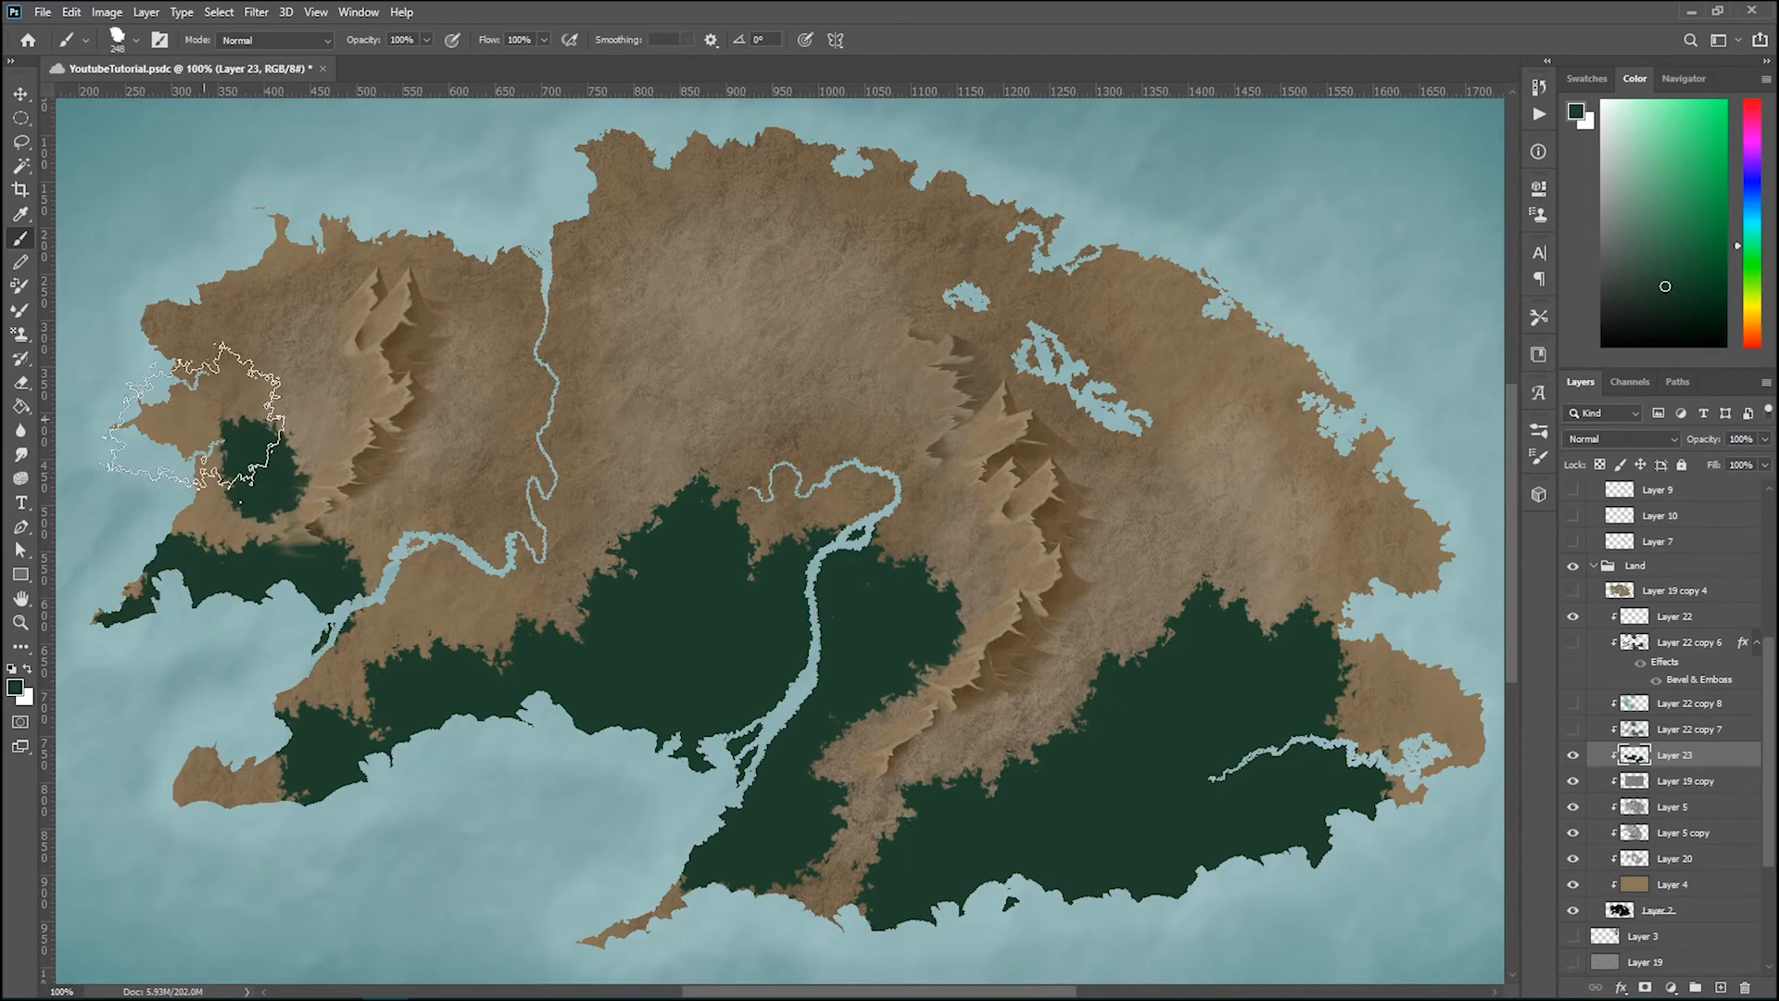
mouse_move(665, 224)
left_mouse_down()
mouse_move(633, 159)
mouse_move(869, 155)
mouse_move(1022, 195)
mouse_move(1048, 227)
mouse_move(1242, 300)
mouse_move(1138, 256)
mouse_move(1290, 343)
left_mouse_up()
mouse_move(889, 195)
left_mouse_down()
mouse_move(847, 195)
mouse_move(814, 236)
mouse_move(480, 271)
mouse_move(436, 213)
mouse_move(365, 201)
mouse_move(279, 258)
mouse_move(245, 254)
mouse_move(217, 310)
left_mouse_up()
left_click_drag(714, 310, 677, 320)
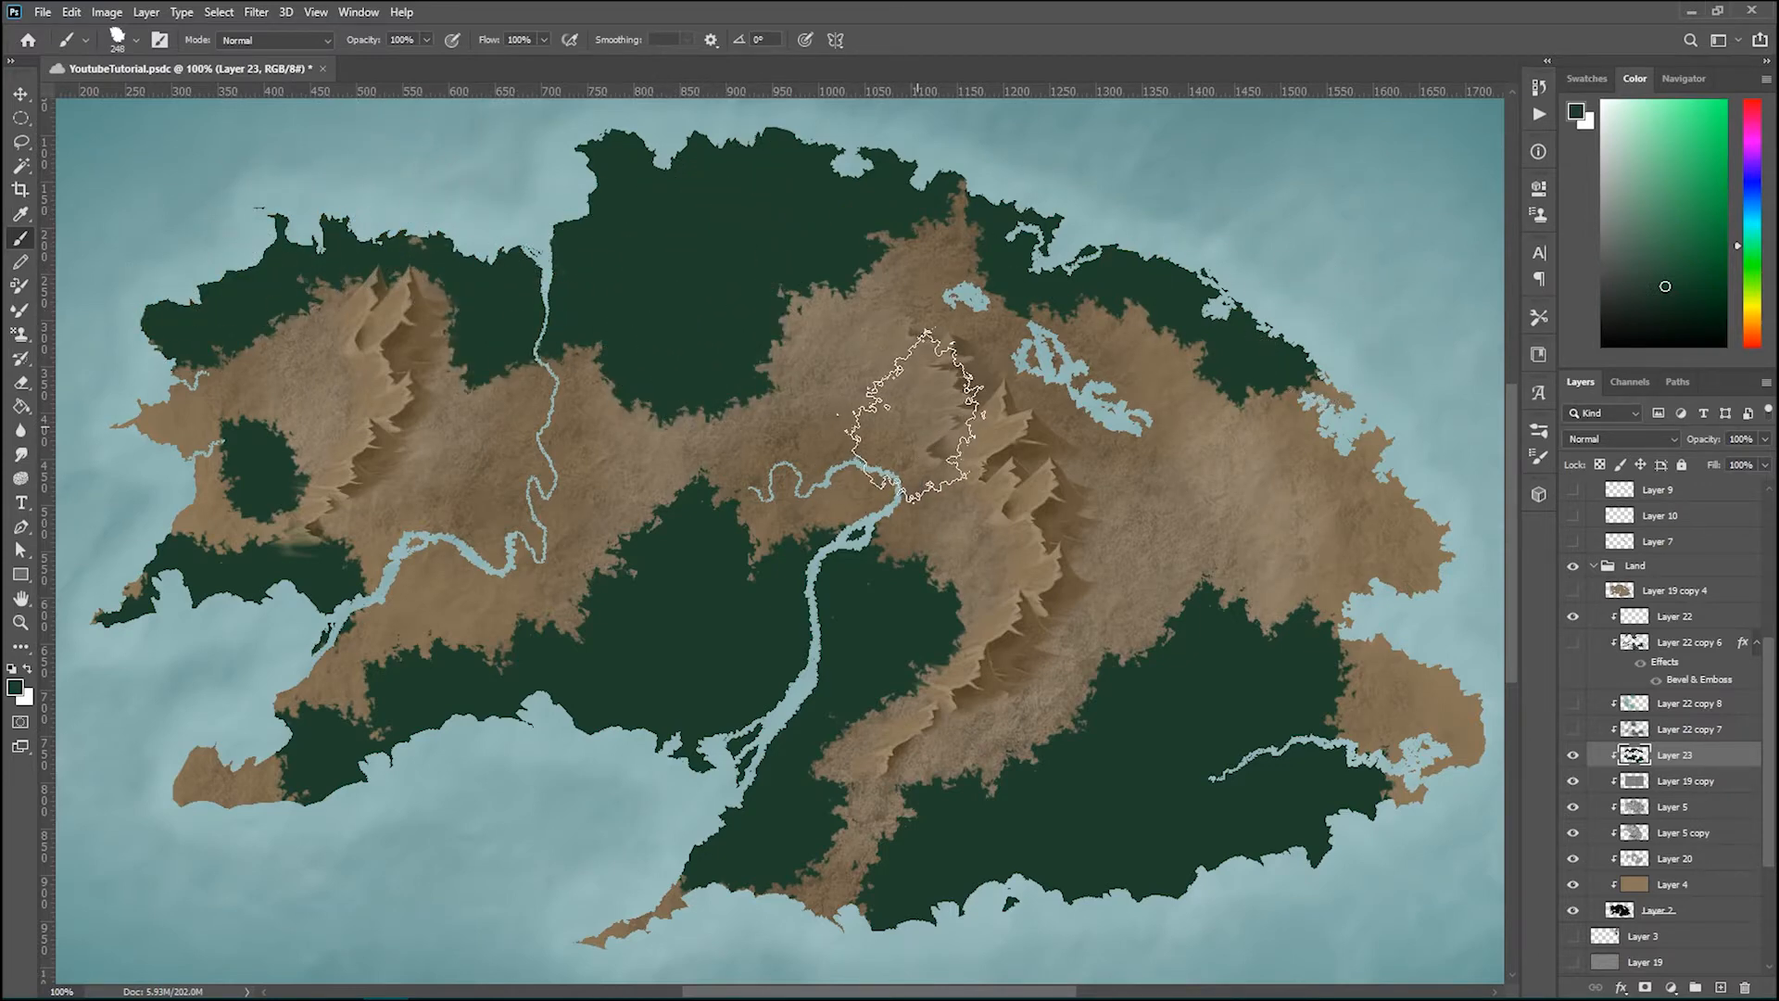
Step: Erase forest west of the western mountains and along the southern edge of the northern forest
left_click(28, 382)
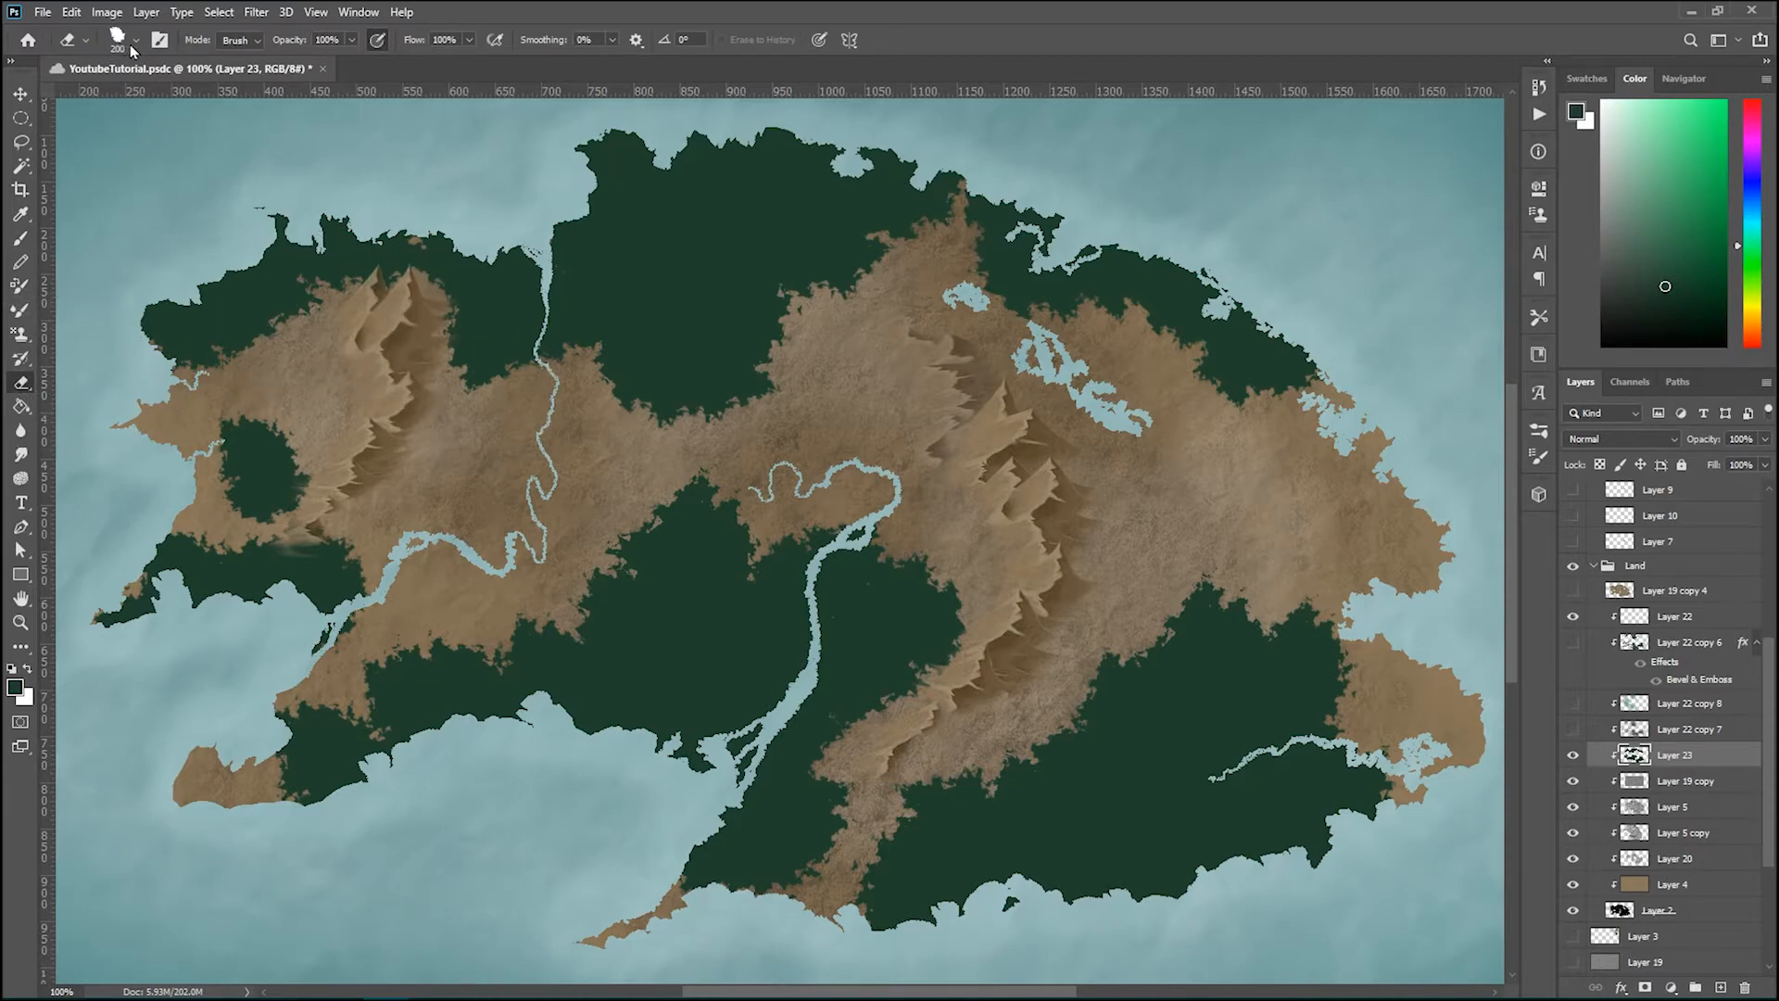
left_click(273, 363)
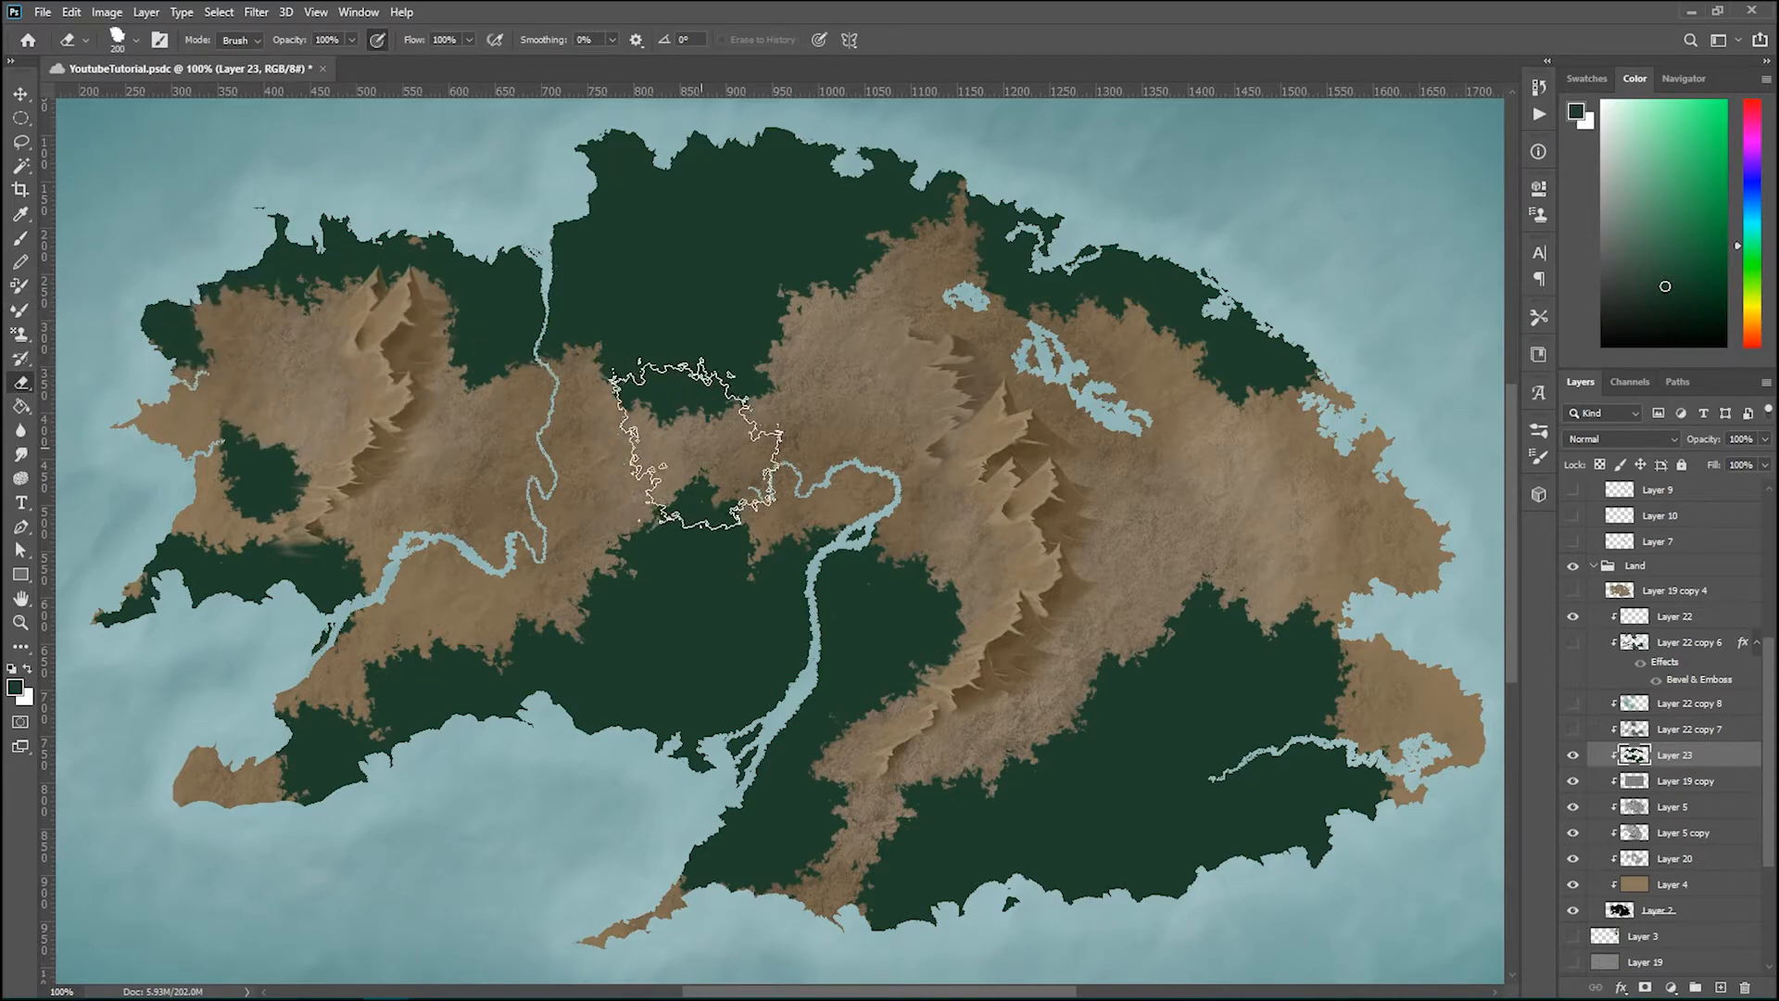
left_click(750, 427)
Step: Set the eraser's size jitter and angle jitter to 58% each and its spacing to 45%
left_click(1538, 457)
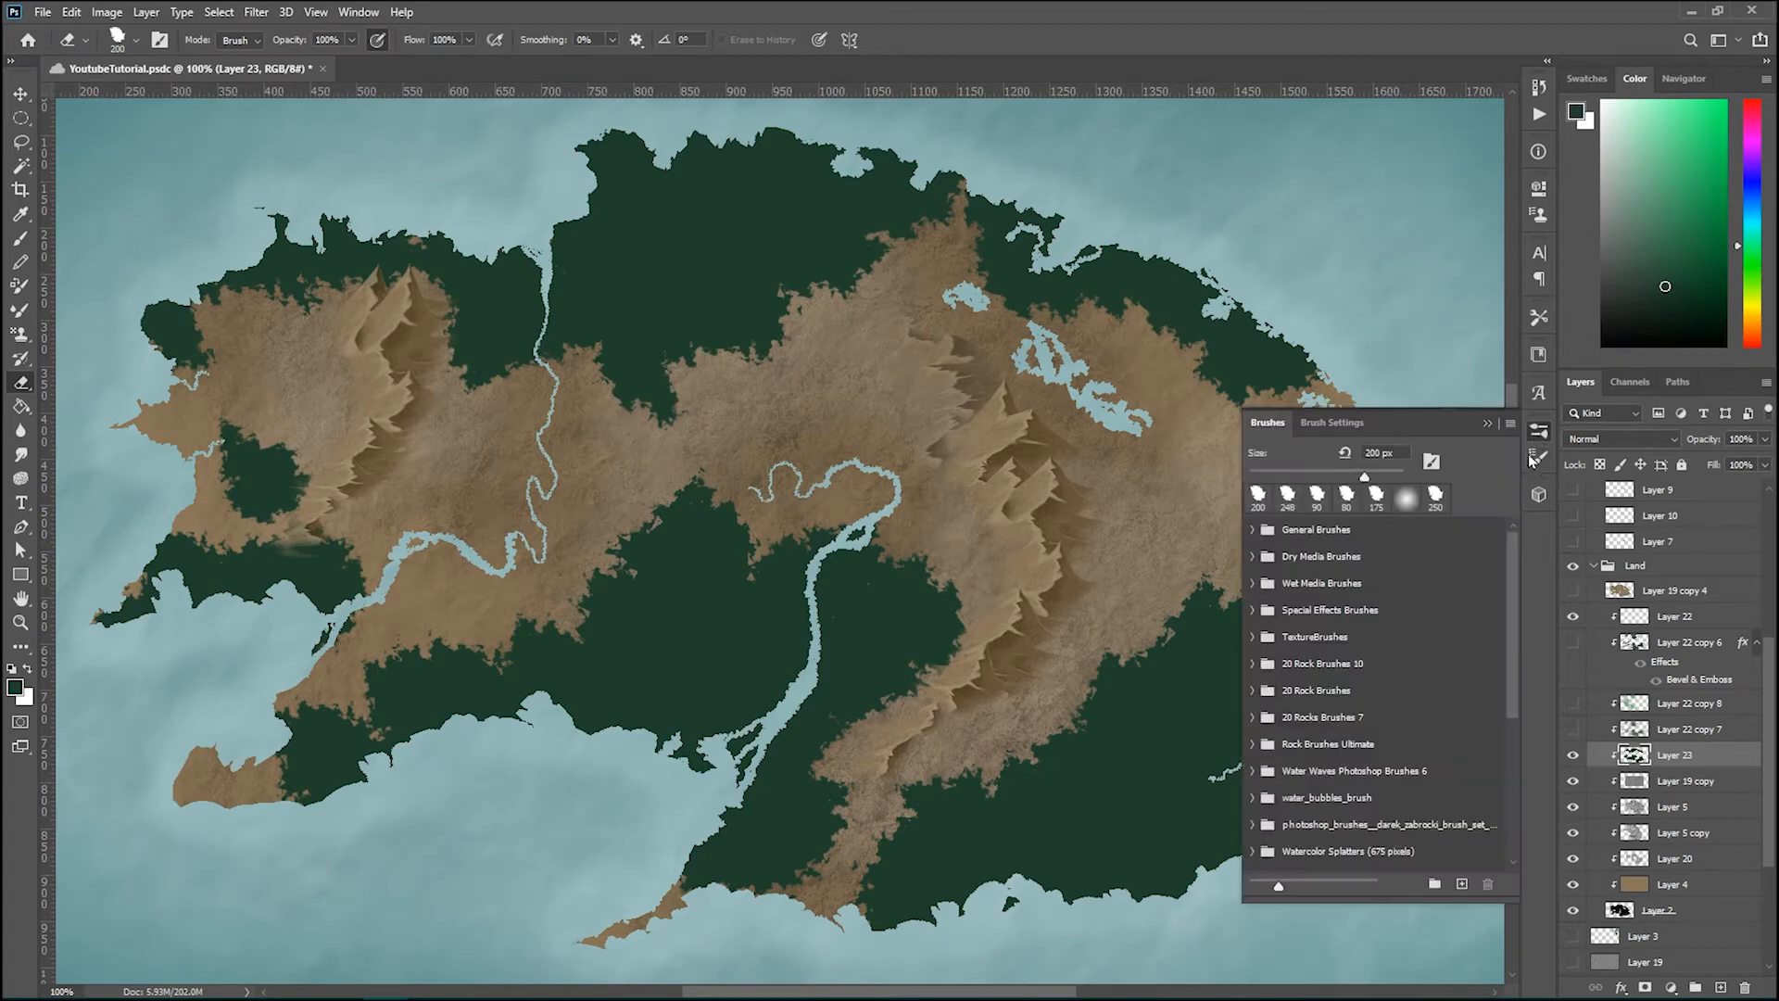
left_click(1538, 457)
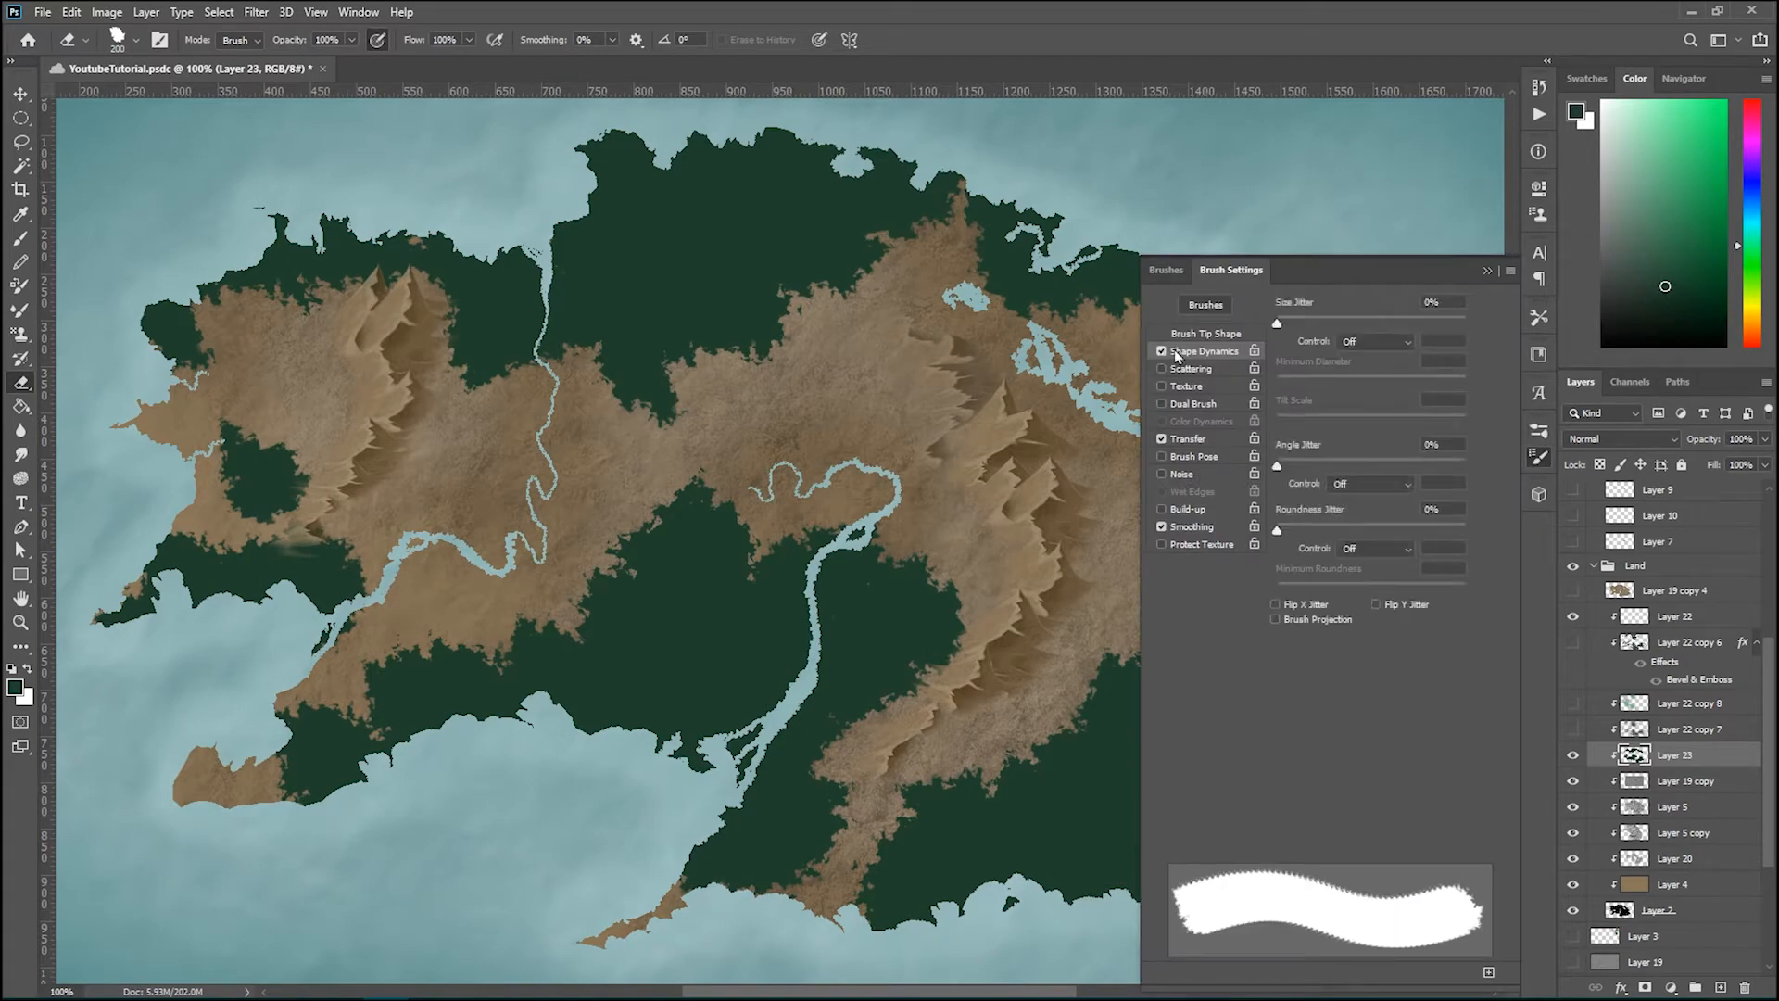
left_click_drag(1280, 321, 1386, 337)
left_click_drag(1277, 465, 1389, 473)
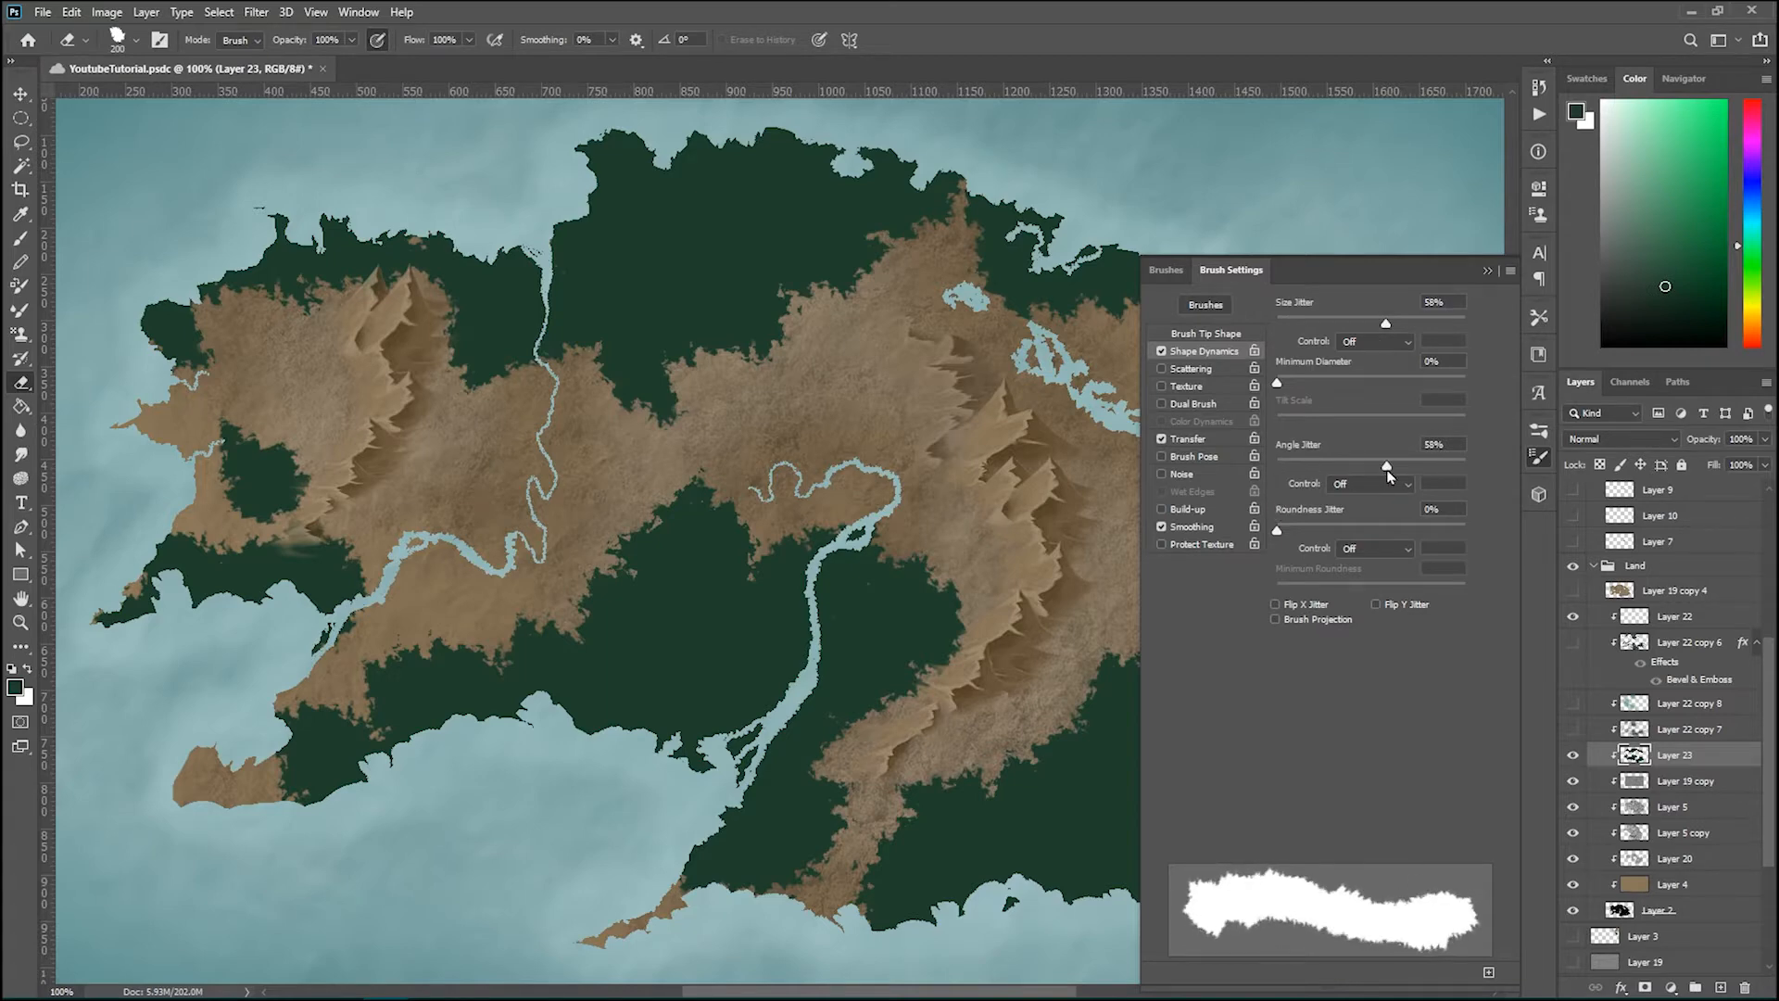
left_click(1208, 333)
left_click_drag(1279, 827, 1319, 826)
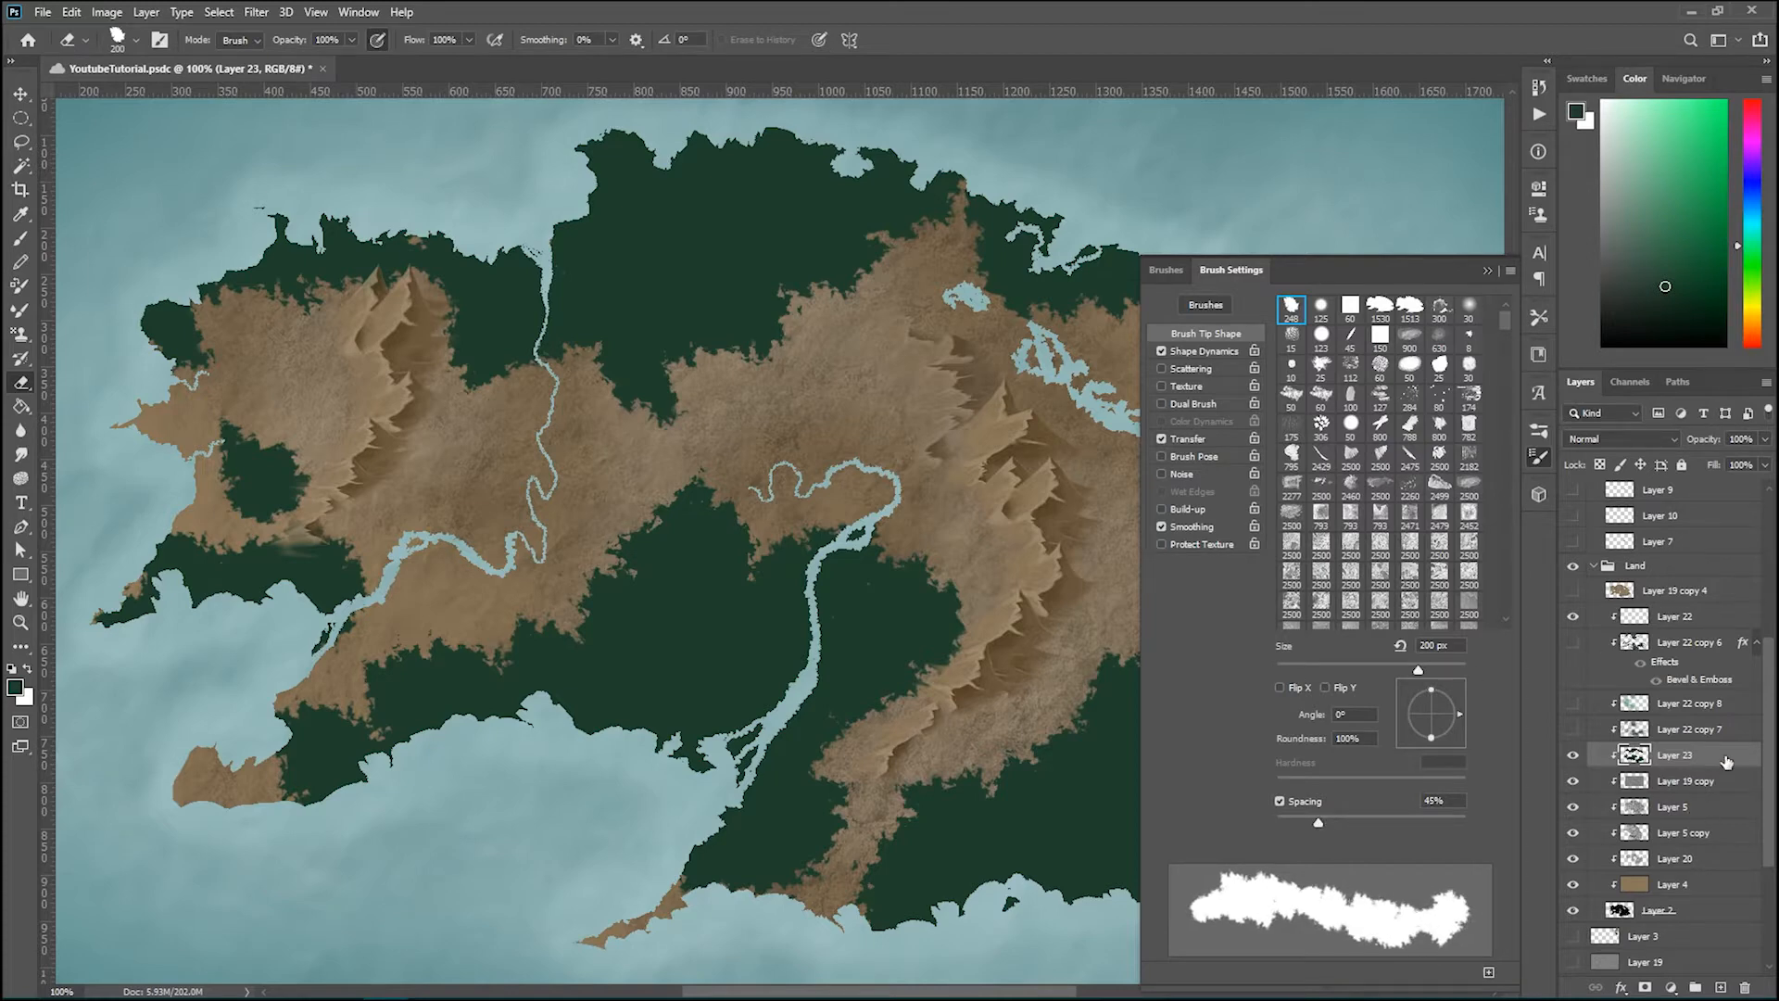
Step: Erase an irregular clearing into the northern forest, widening its western edge with a smaller eraser
left_click(787, 276)
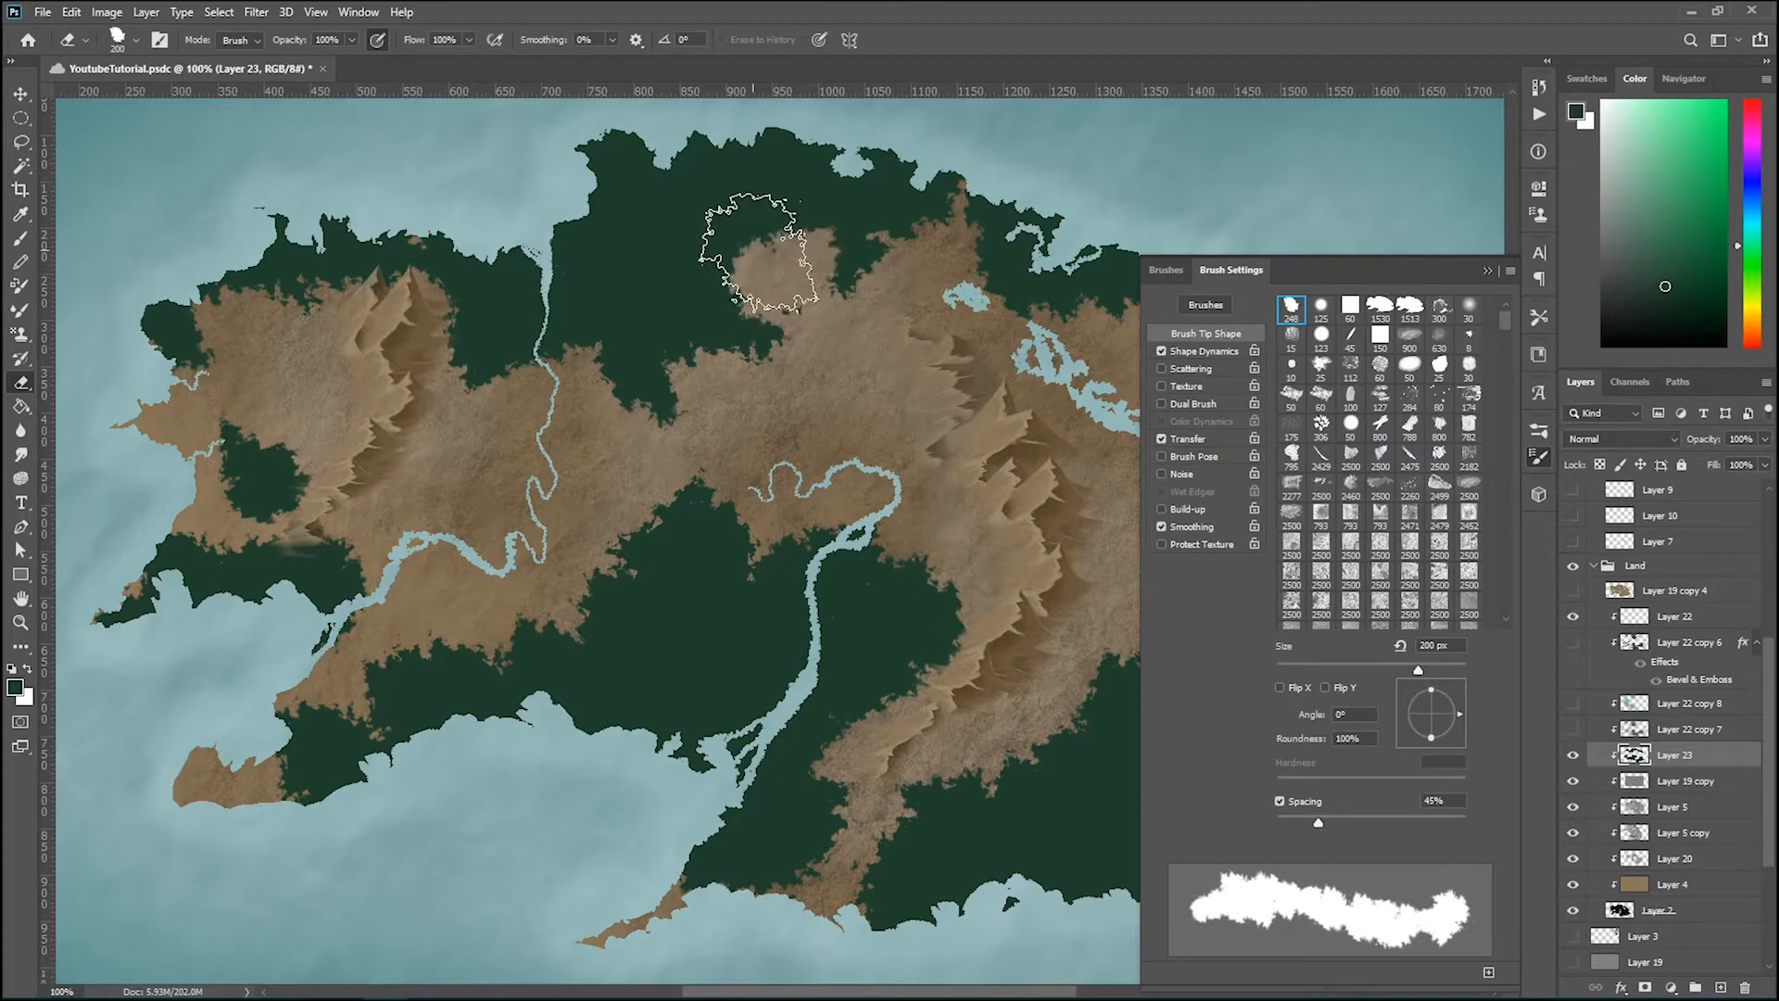
left_click(765, 257)
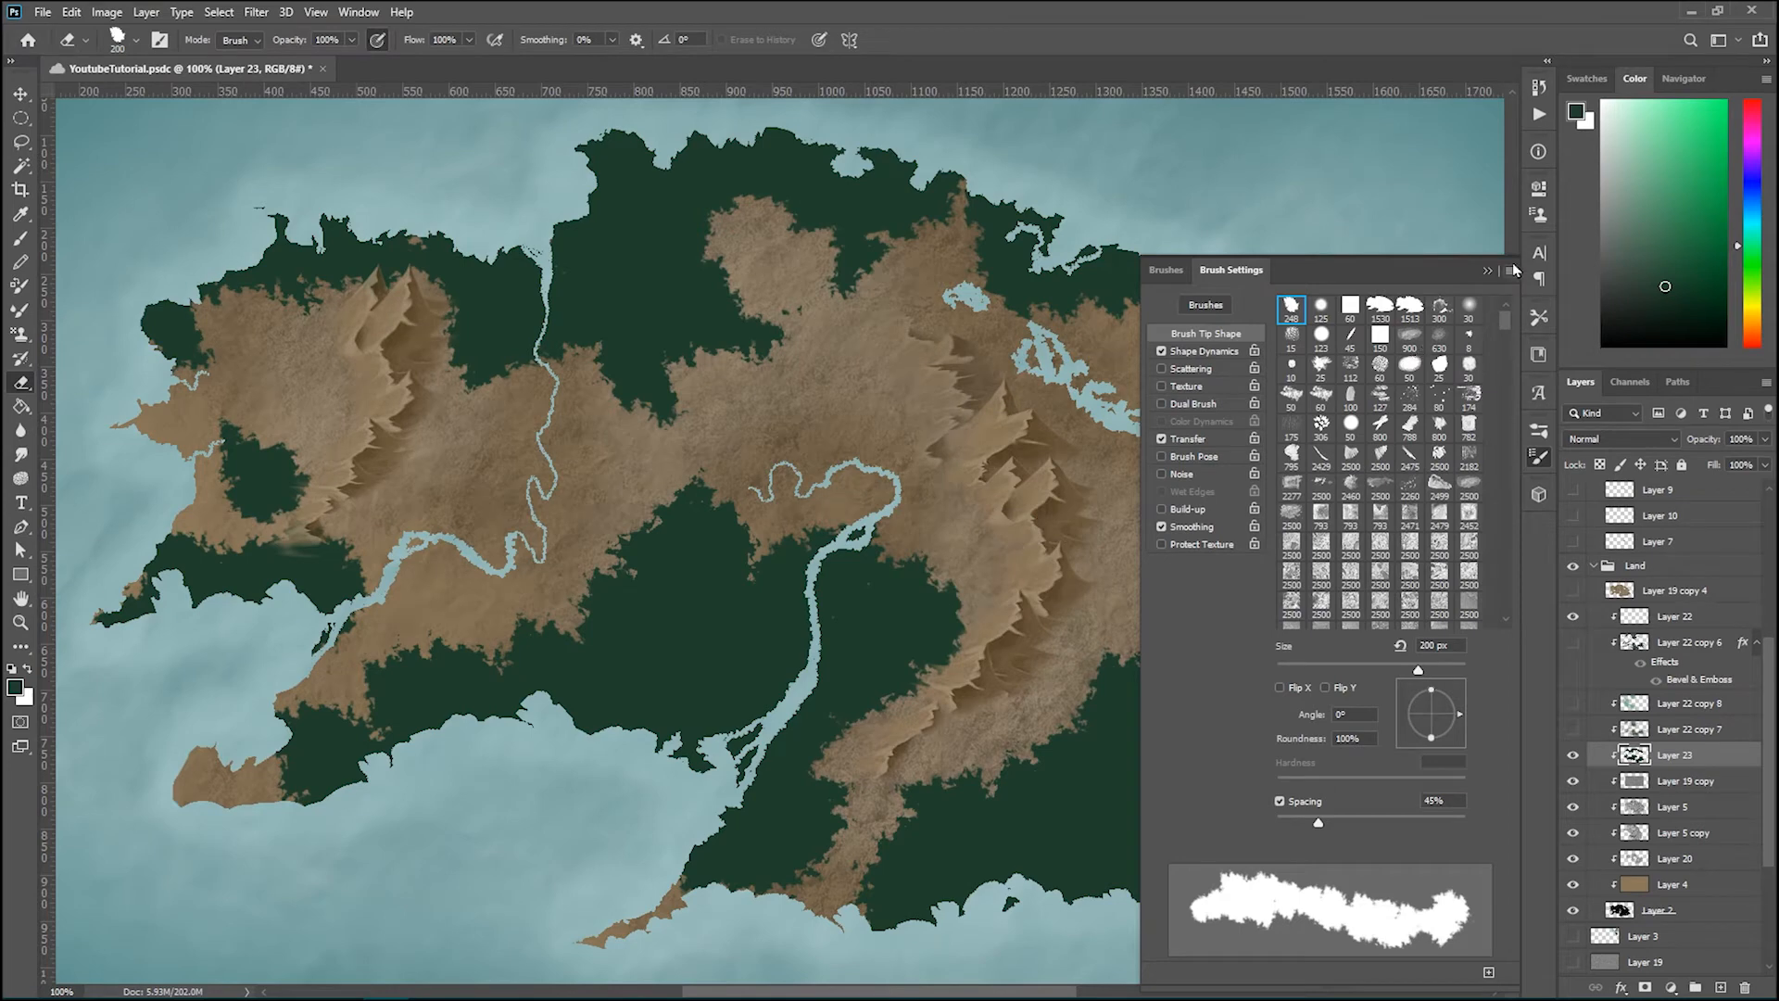
left_click(1541, 460)
key("bracketleft")
key("bracketleft")
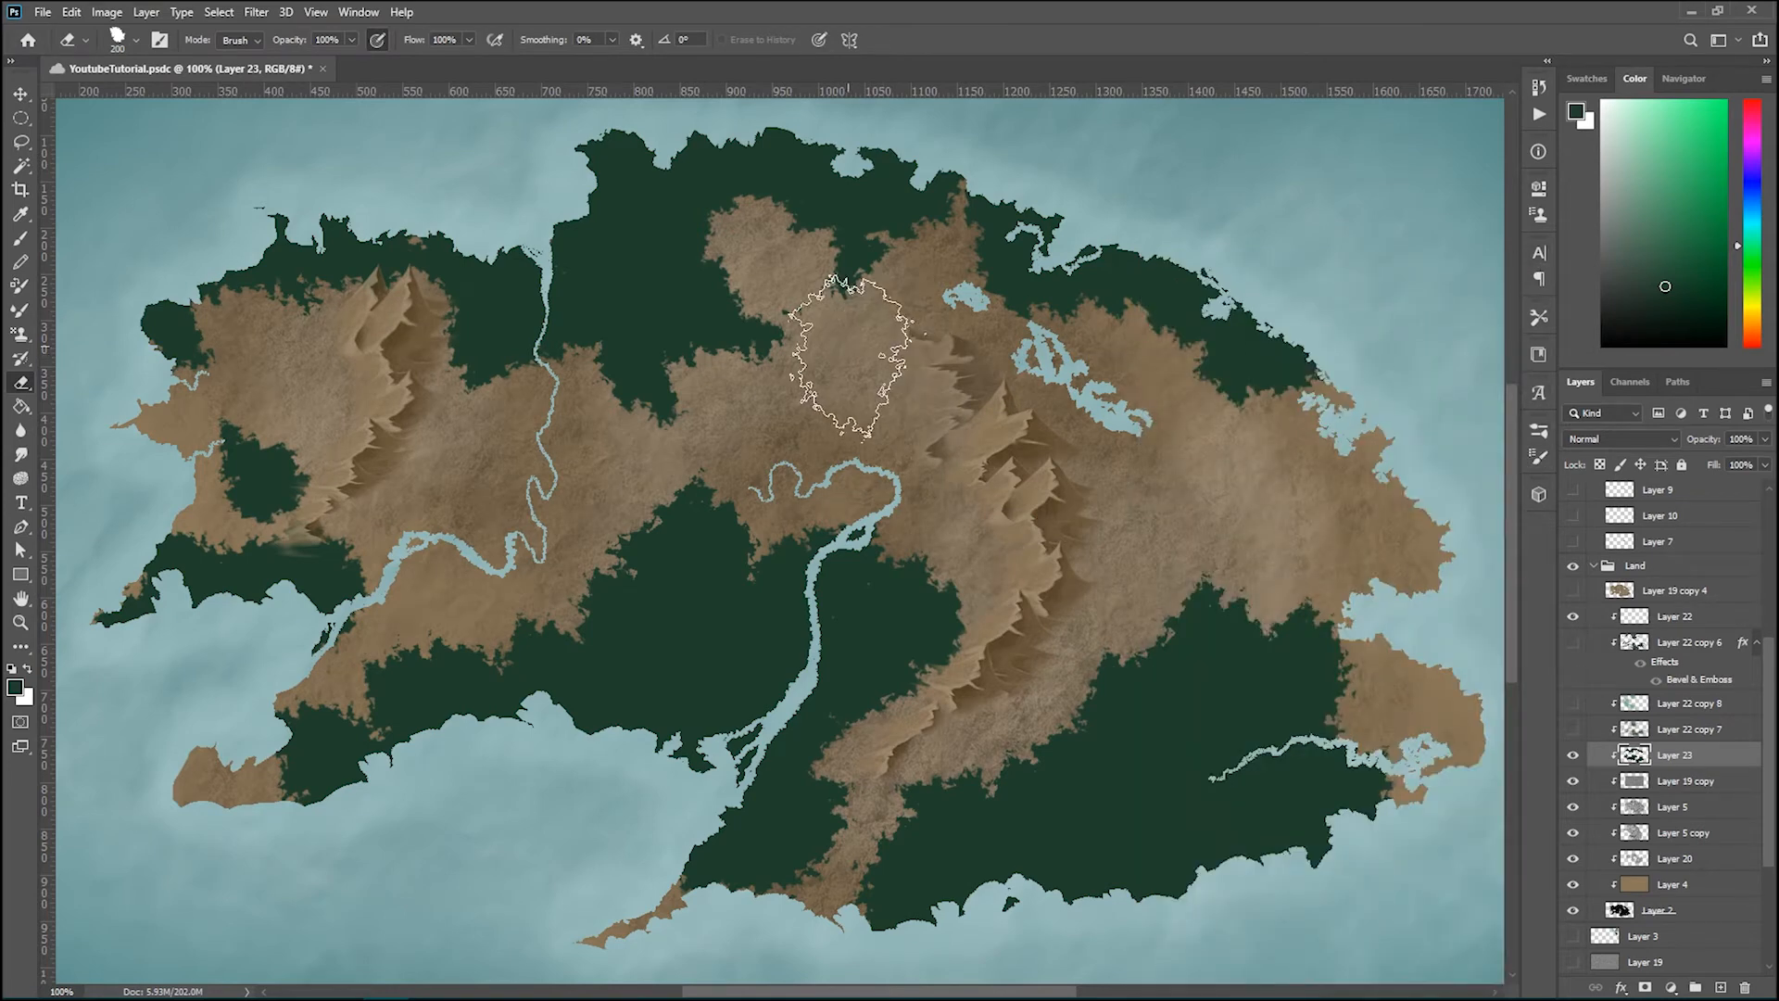
key("bracketleft")
key("bracketleft")
key("bracketleft")
key("bracketleft")
key("bracketleft")
key("bracketleft")
left_click_drag(714, 262, 709, 278)
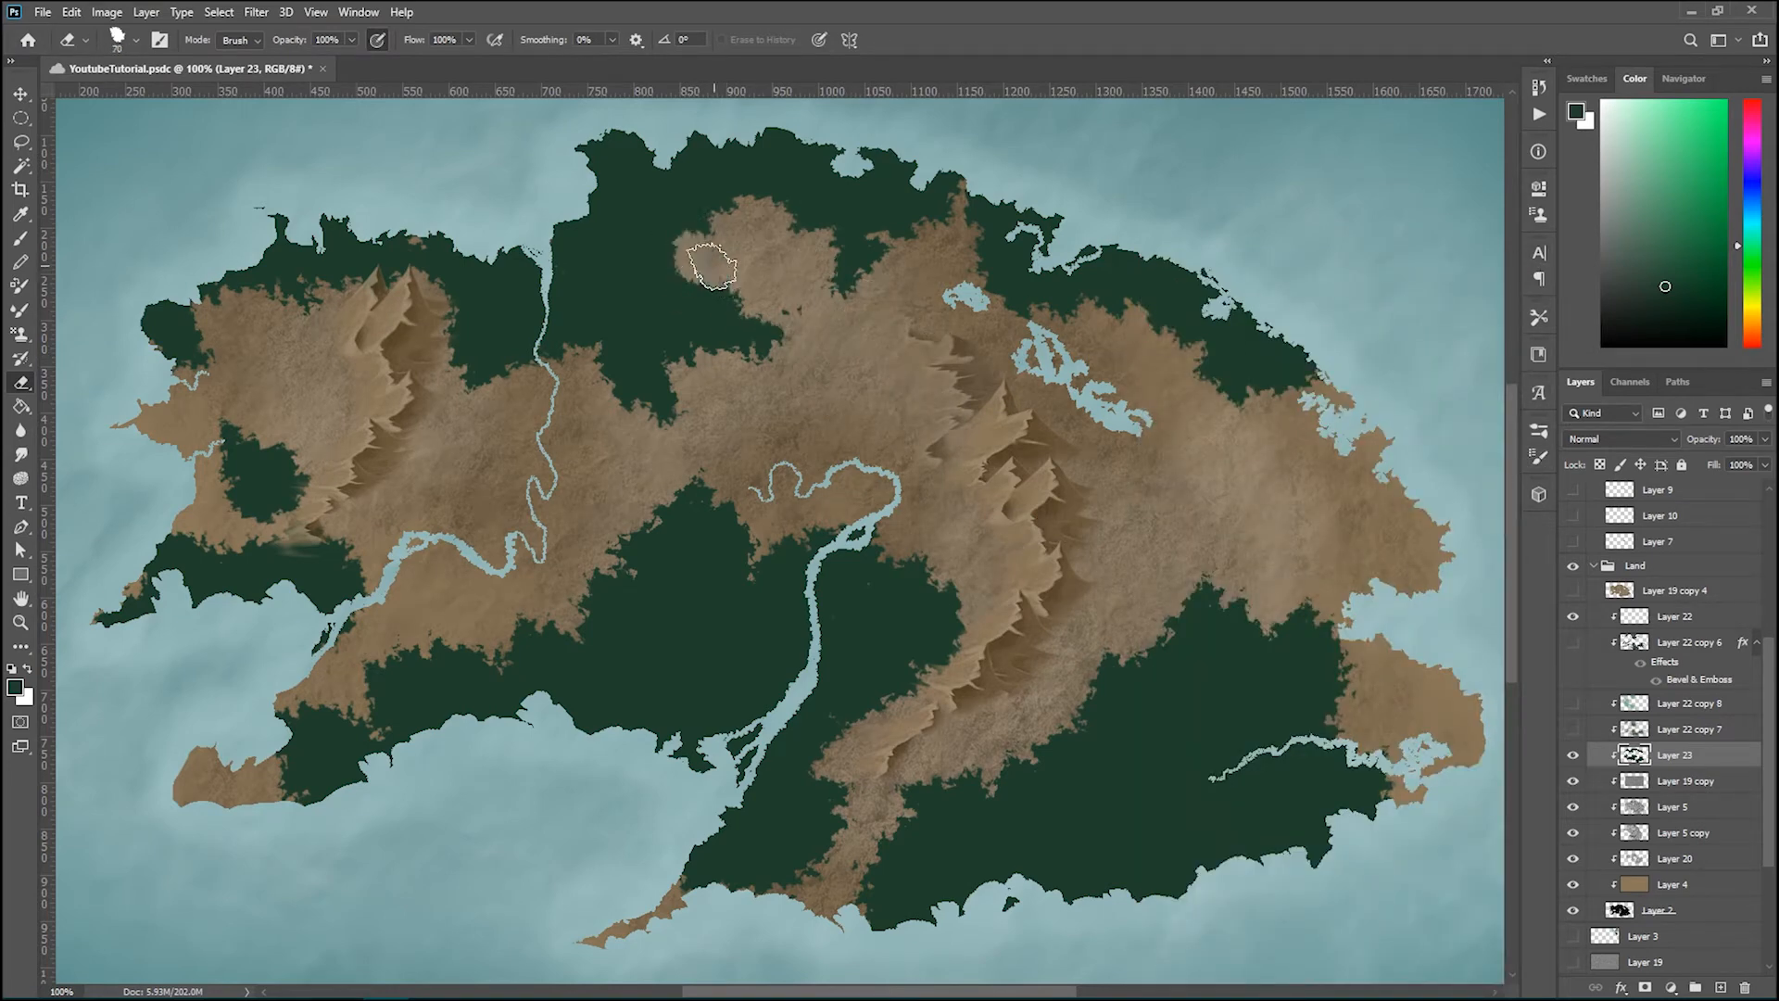
Step: Extend the northern forest's clearing southwest with a 125 px eraser, leaving a few small scattered tree patches
key("bracketleft")
key("bracketleft")
key("bracketleft")
key("bracketleft")
left_click(654, 278)
key("bracketright")
key("bracketright")
key("bracketright")
mouse_move(695, 255)
left_mouse_down()
mouse_move(667, 259)
mouse_move(645, 296)
left_mouse_up()
mouse_move(630, 408)
left_mouse_down()
mouse_move(649, 334)
mouse_move(732, 389)
mouse_move(704, 306)
mouse_move(727, 352)
left_mouse_up()
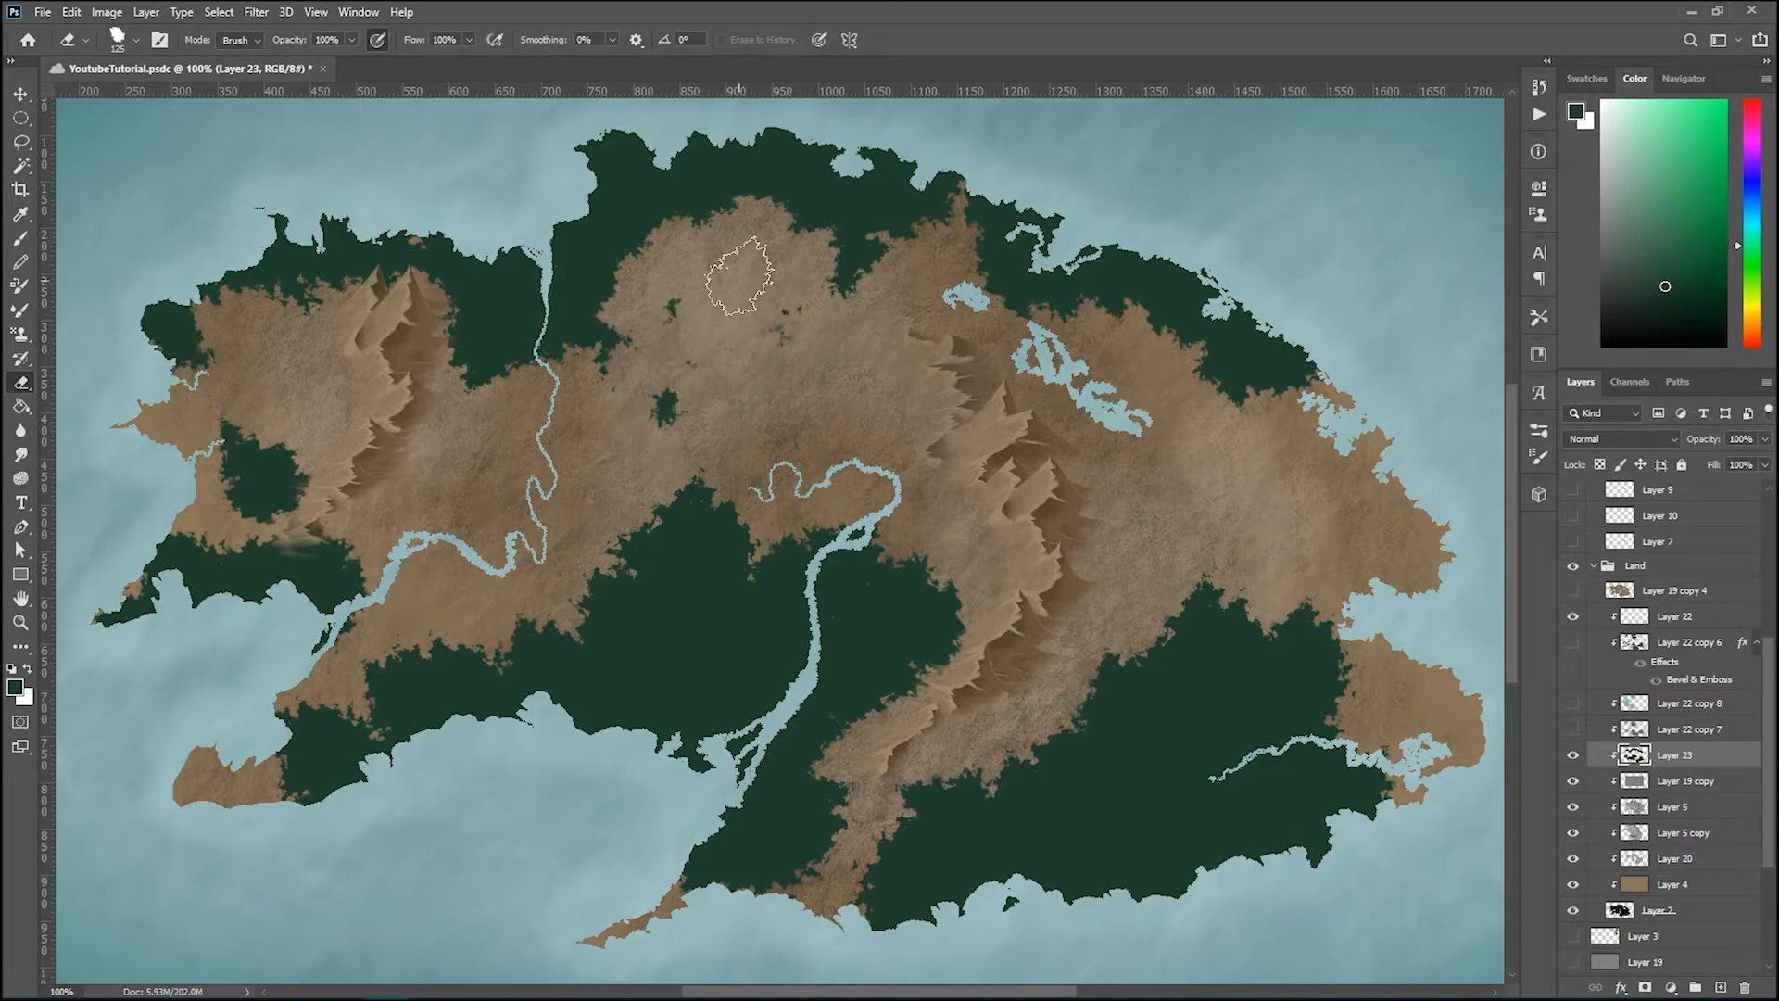
Step: Brush dark green over most of the northern forest's clearing, extending the forest southwest to the river and leaving a jagged southern edge
key("b")
mouse_move(649, 278)
left_mouse_down()
mouse_move(659, 290)
mouse_move(742, 241)
mouse_move(815, 340)
mouse_move(683, 249)
mouse_move(801, 181)
mouse_move(903, 305)
left_mouse_up()
key("e")
key("b")
mouse_move(815, 232)
left_mouse_down()
mouse_move(834, 181)
mouse_move(991, 325)
left_mouse_up()
left_click_drag(758, 380, 593, 366)
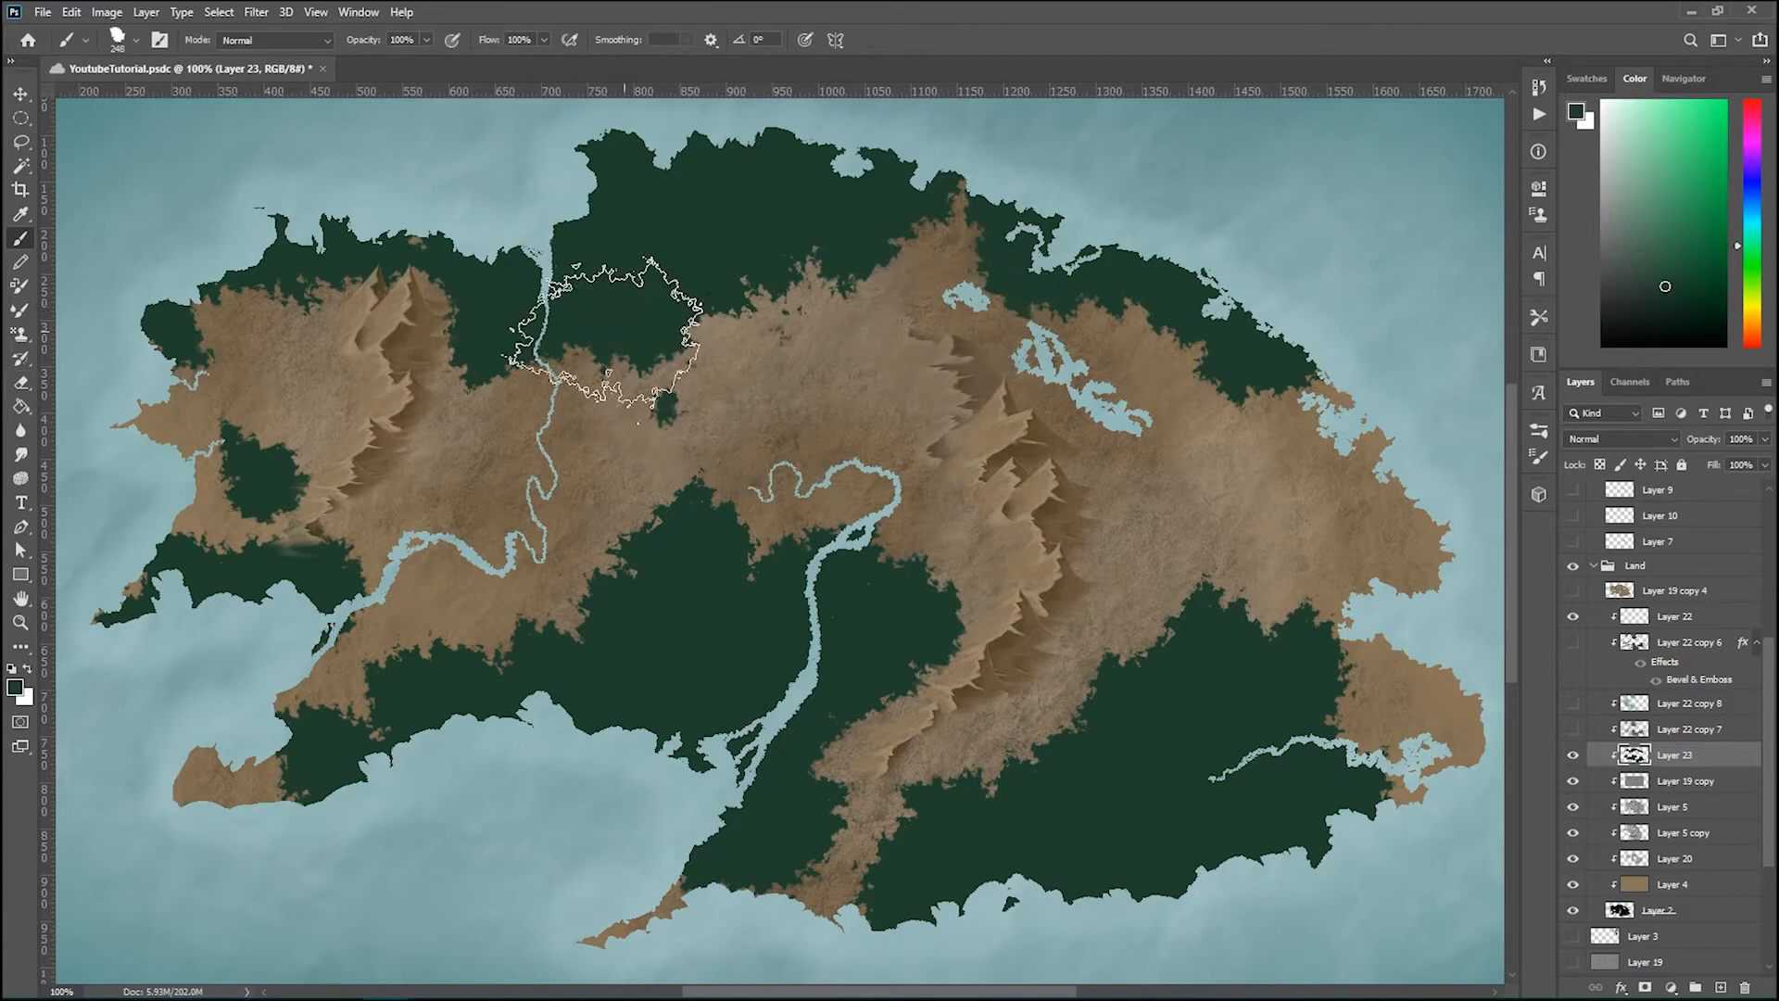
Step: Erase the upper part of the central southern forest into scattered patches and roughen the northern forest's edge near the river
key("e")
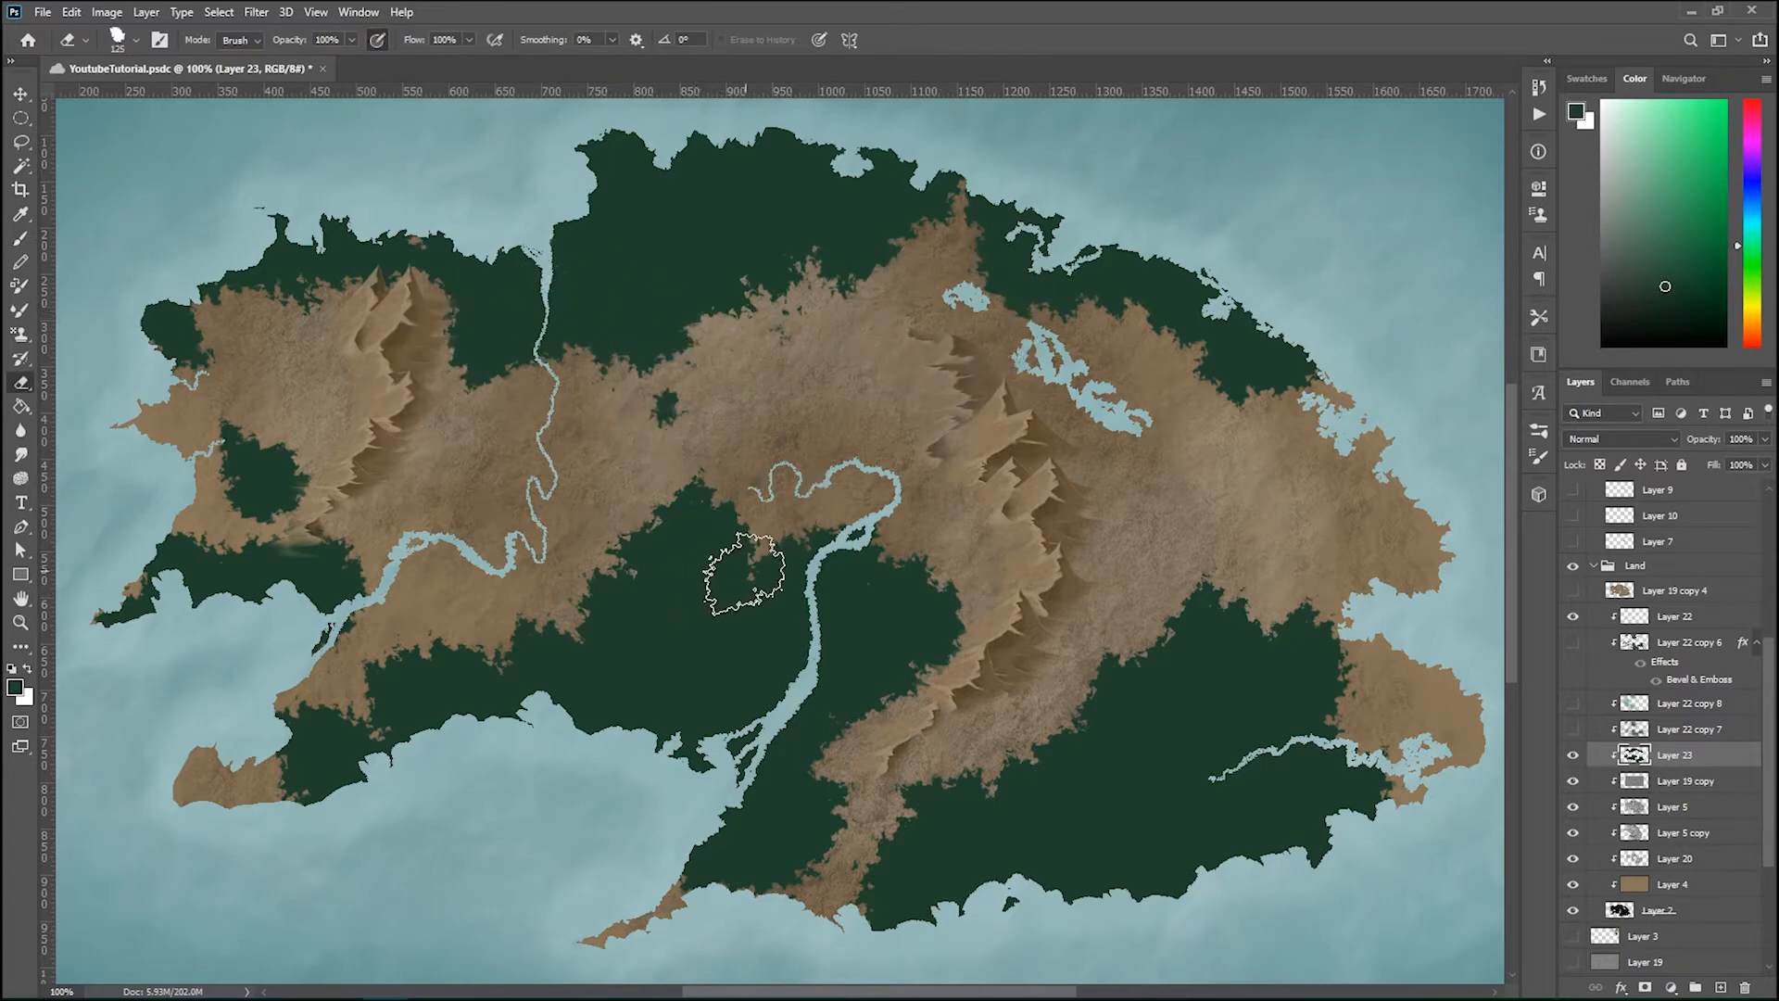
left_click_drag(735, 576, 704, 612)
mouse_move(675, 514)
left_mouse_down()
mouse_move(747, 615)
mouse_move(675, 576)
mouse_move(636, 588)
left_mouse_up()
left_click_drag(616, 341, 538, 389)
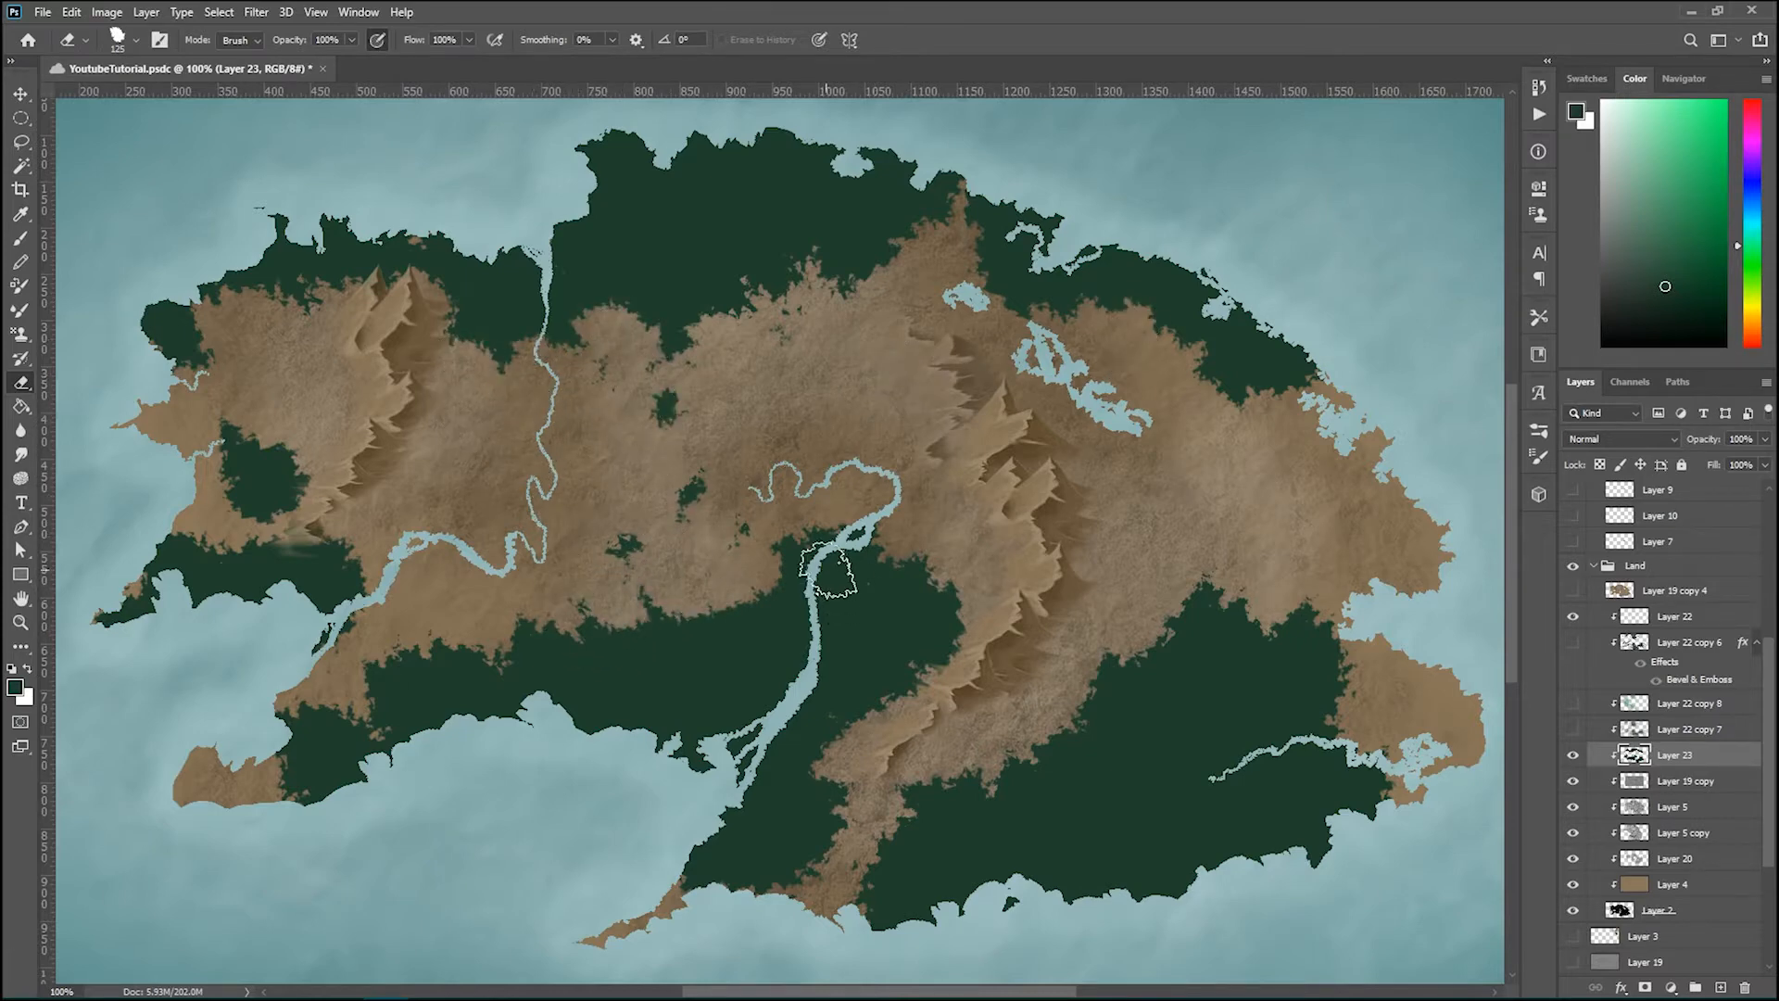
left_click_drag(827, 570, 607, 674)
Step: Repaint the central southern forest's upper edge and extend it northwest across the bend of the western river
key("b")
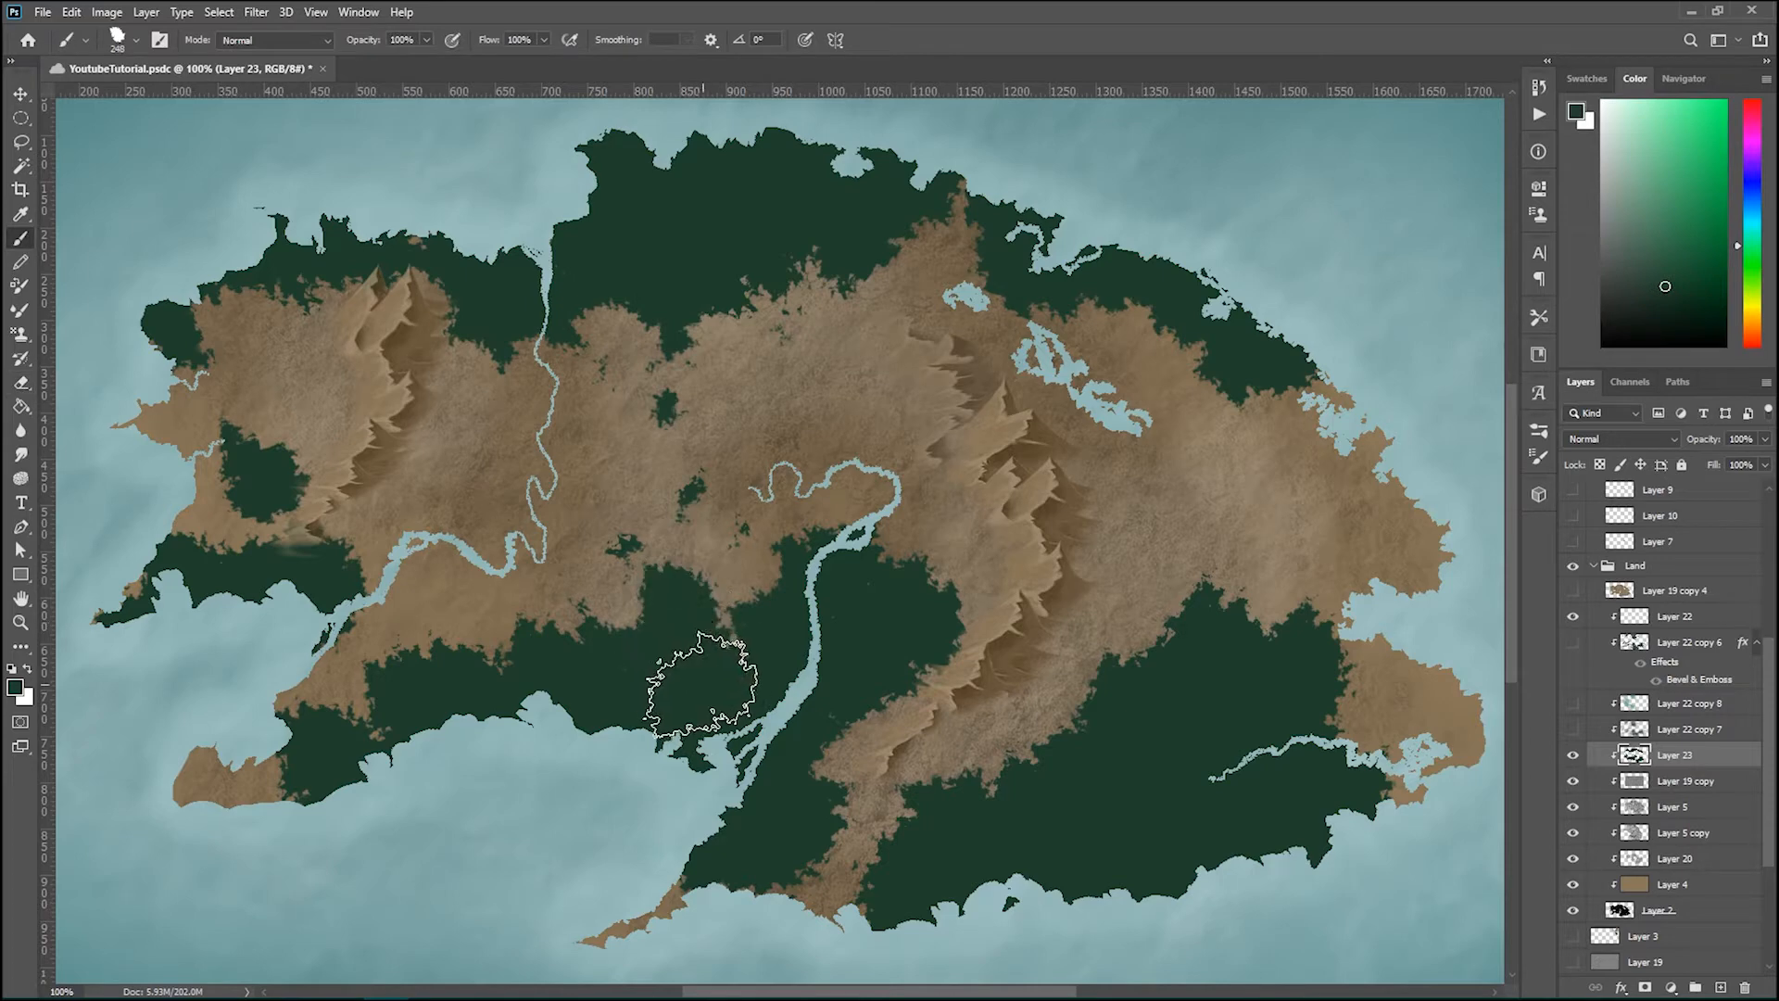
mouse_move(576, 615)
left_mouse_down()
mouse_move(636, 555)
mouse_move(542, 649)
mouse_move(674, 649)
mouse_move(506, 622)
mouse_move(641, 598)
mouse_move(576, 690)
mouse_move(690, 598)
mouse_move(620, 711)
mouse_move(677, 655)
mouse_move(580, 687)
mouse_move(570, 637)
mouse_move(474, 651)
mouse_move(509, 572)
left_mouse_up()
key("e")
key("b")
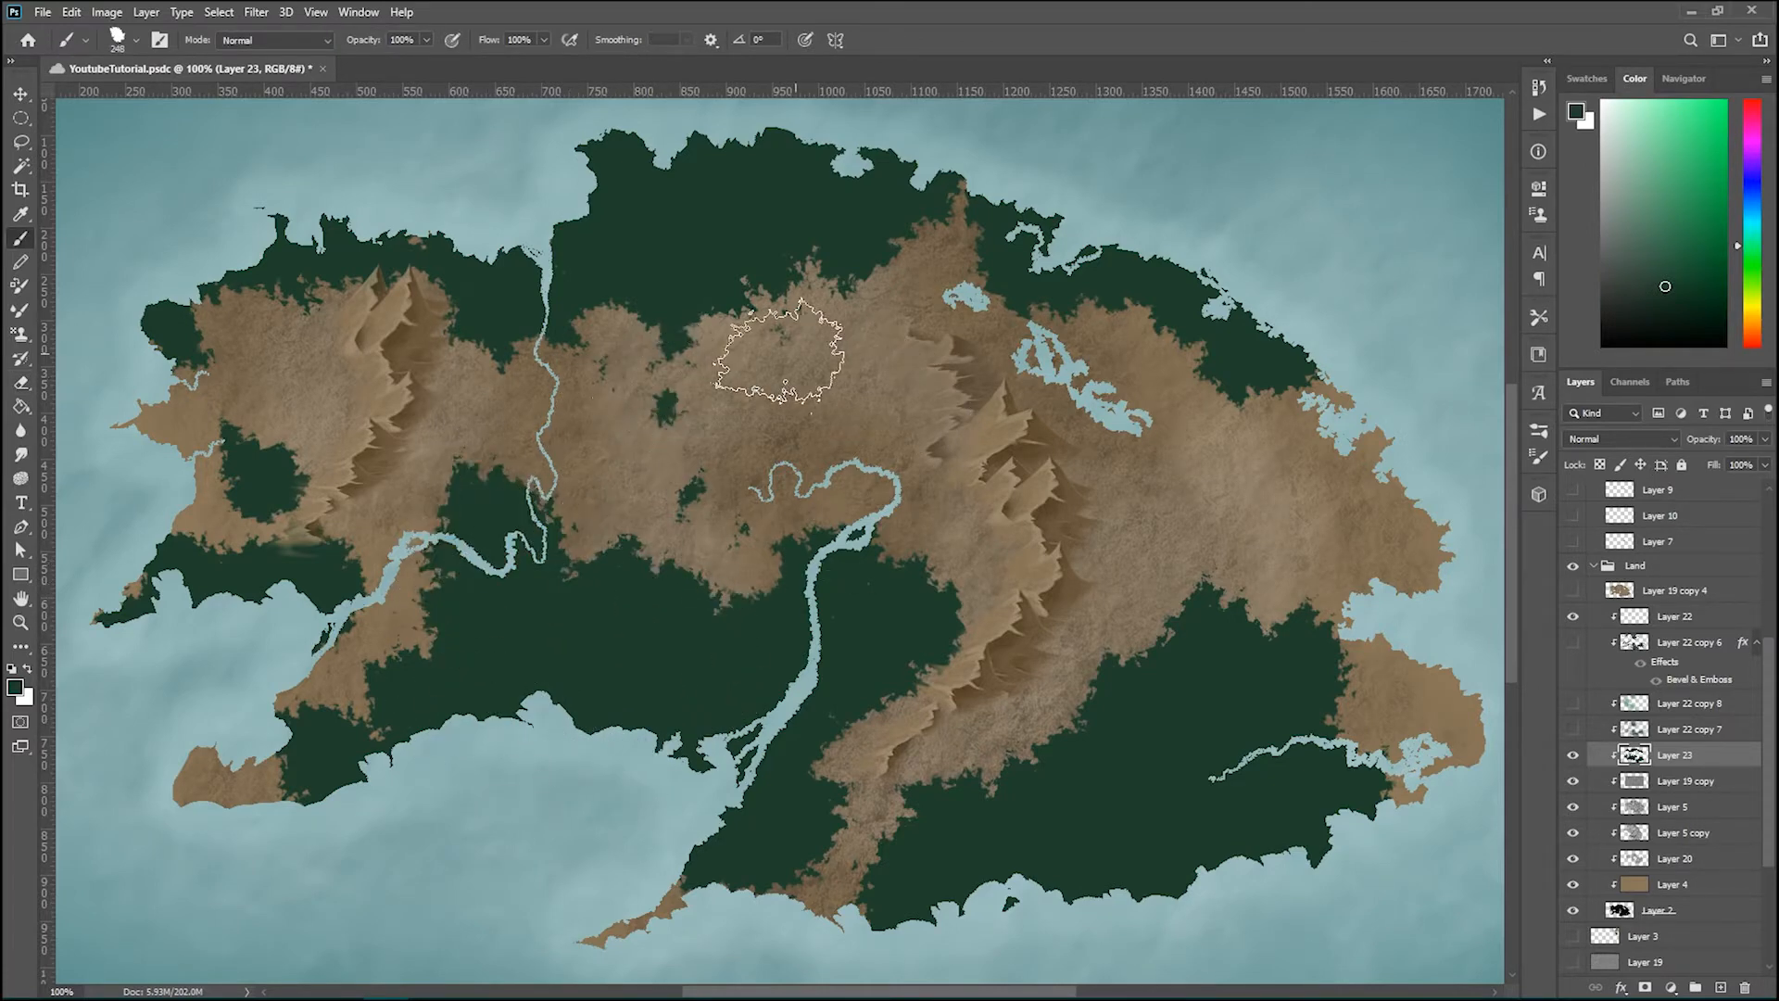
Step: Erase forest along both sides of the eastern mountains, cutting a notch into the southeastern forest
key("e")
mouse_move(926, 544)
left_mouse_down()
mouse_move(1024, 660)
mouse_move(1106, 651)
mouse_move(1019, 741)
mouse_move(1072, 730)
mouse_move(1123, 687)
mouse_move(1211, 714)
left_mouse_up()
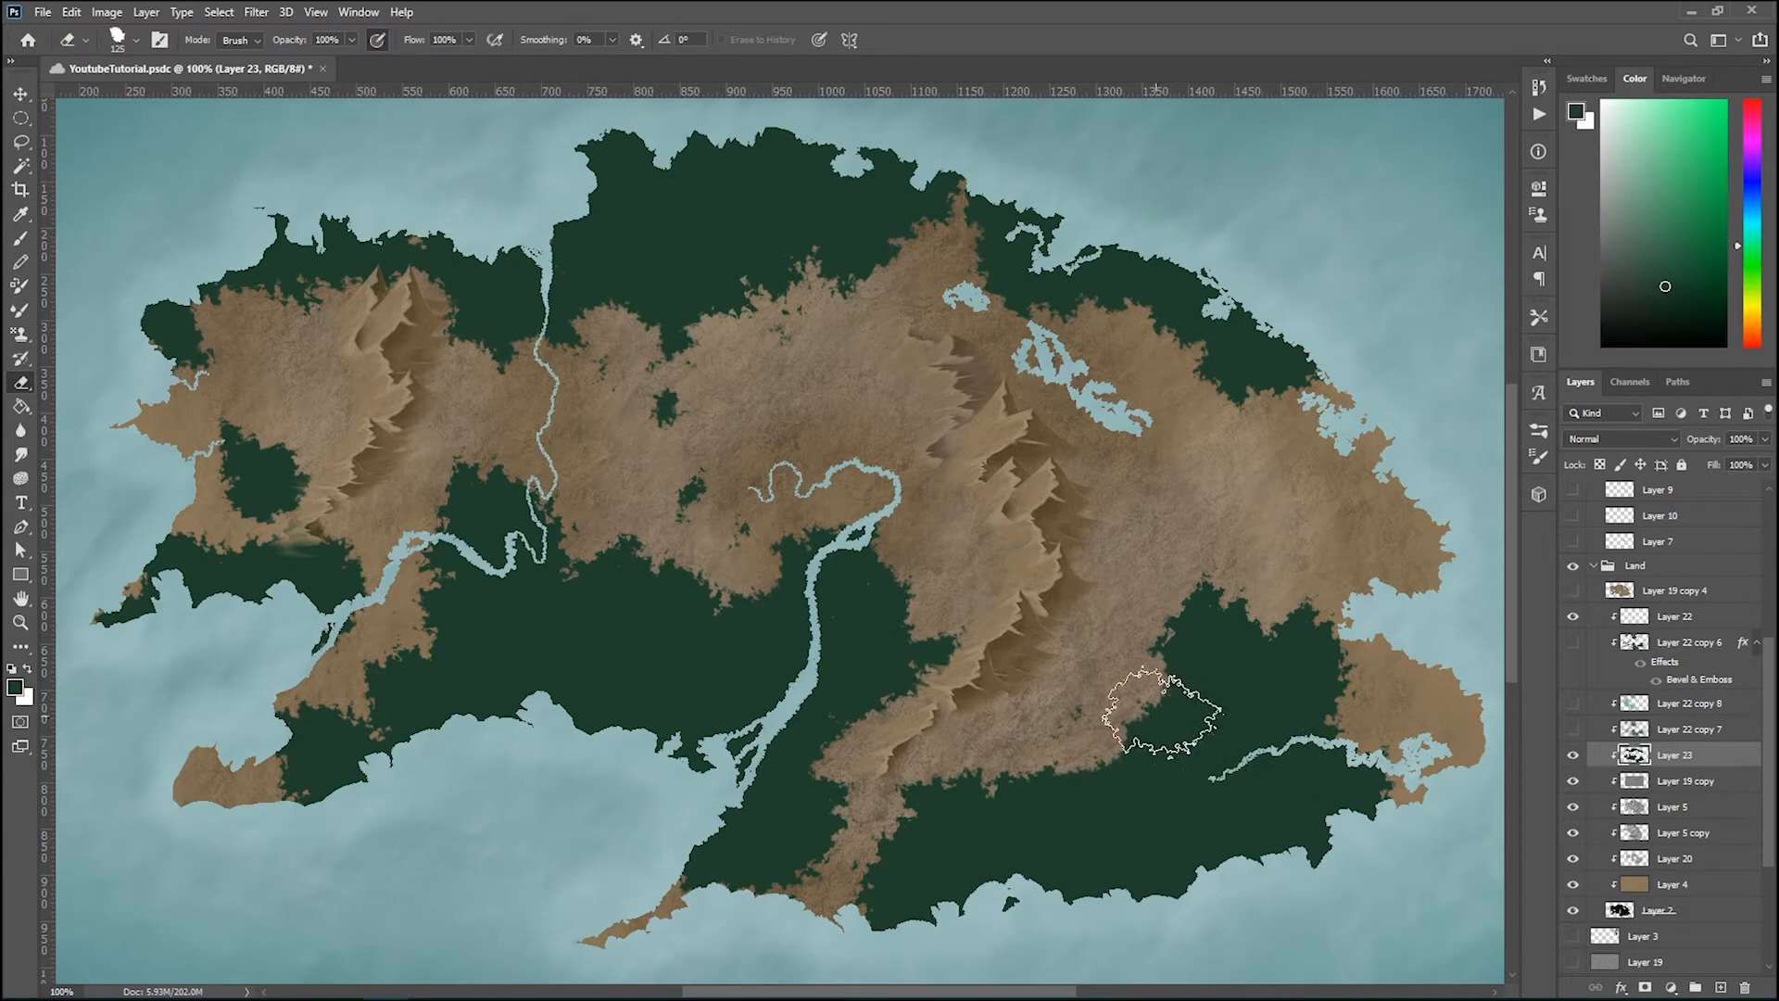
key("b")
key("ctrl+z")
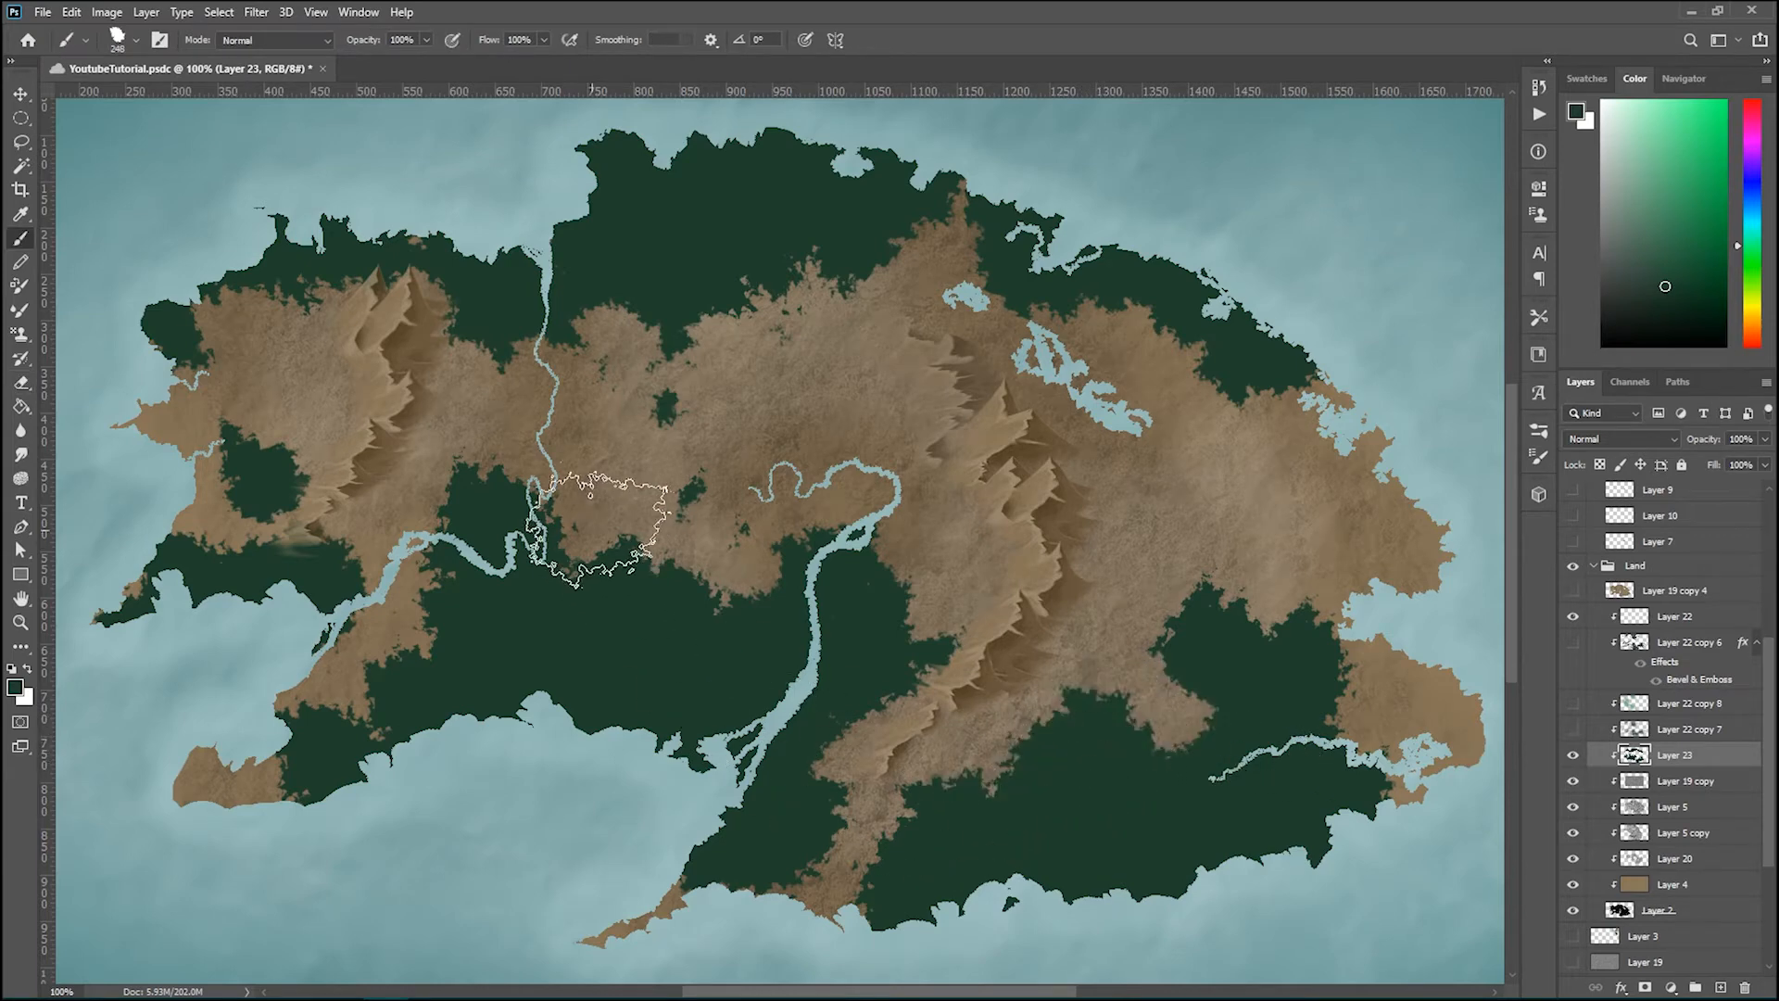
Step: Paint forest east of the eastern mountains and erase around it, leaving a small isolated patch beside the southeastern forest
mouse_move(1167, 649)
left_mouse_down()
mouse_move(1173, 596)
mouse_move(1102, 627)
mouse_move(1168, 544)
mouse_move(1241, 630)
left_mouse_up()
key("e")
mouse_move(1270, 590)
left_mouse_down()
mouse_move(1222, 661)
mouse_move(1203, 616)
left_mouse_up()
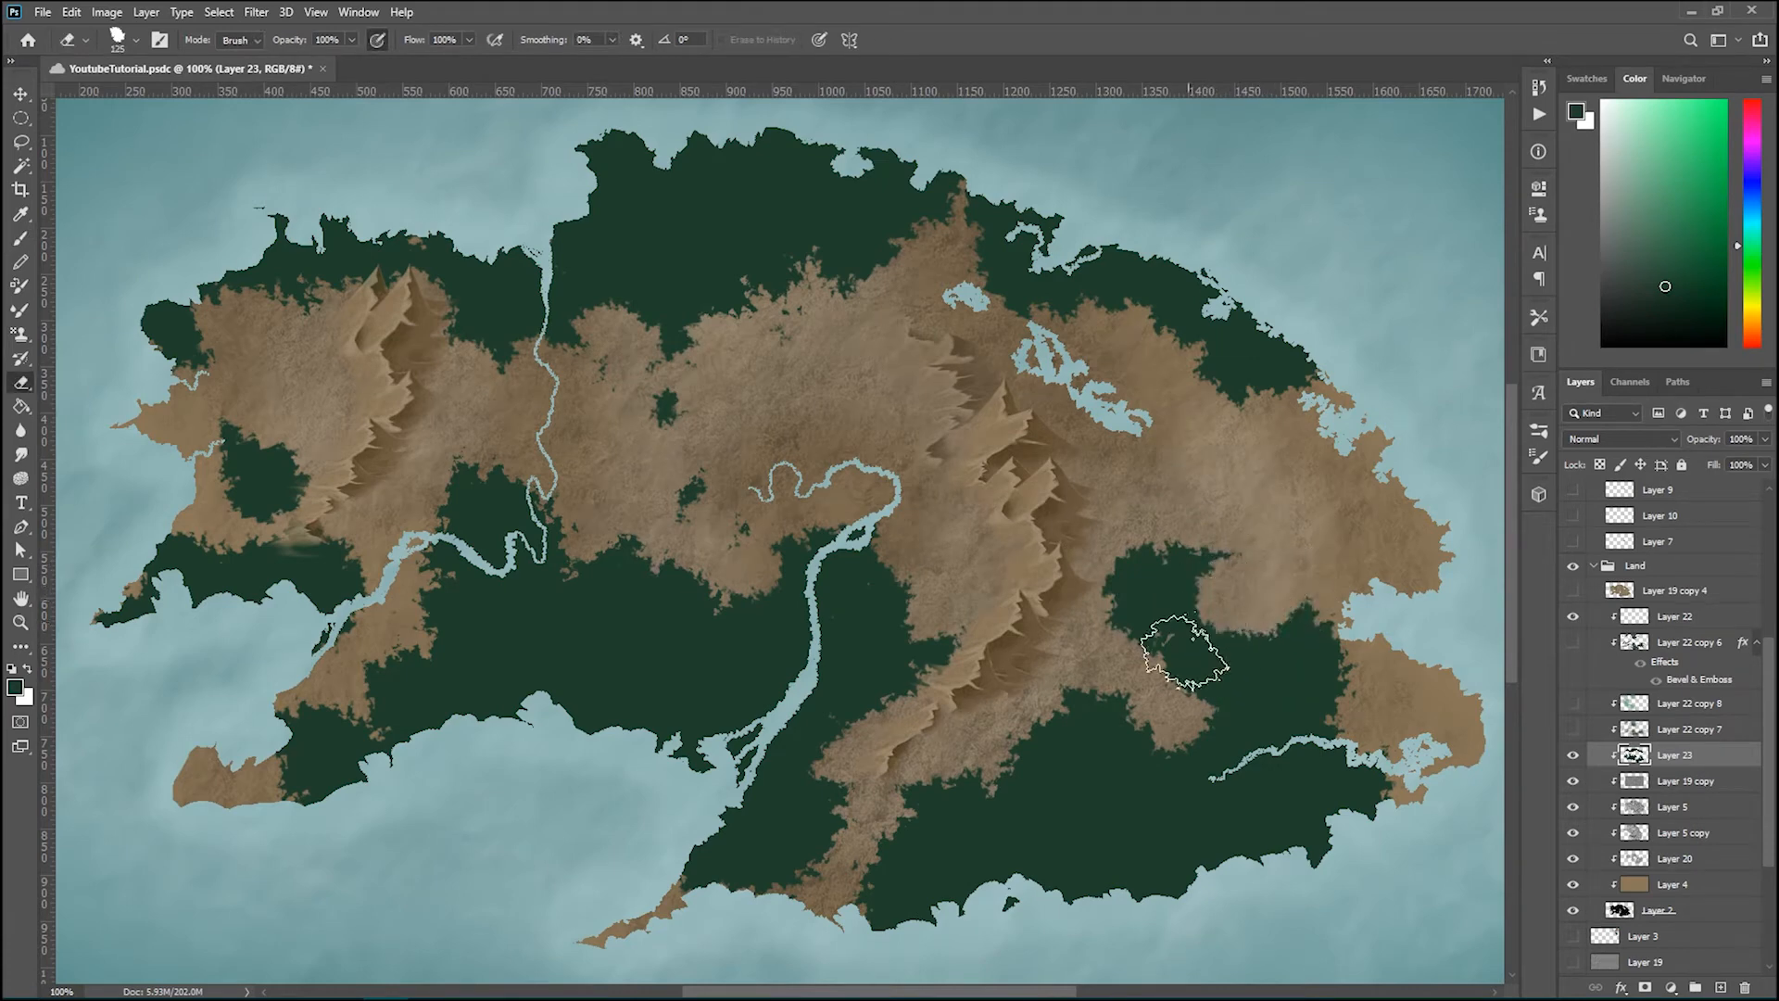
mouse_move(1170, 699)
left_mouse_down()
mouse_move(1195, 593)
mouse_move(1124, 587)
mouse_move(1325, 505)
left_mouse_up()
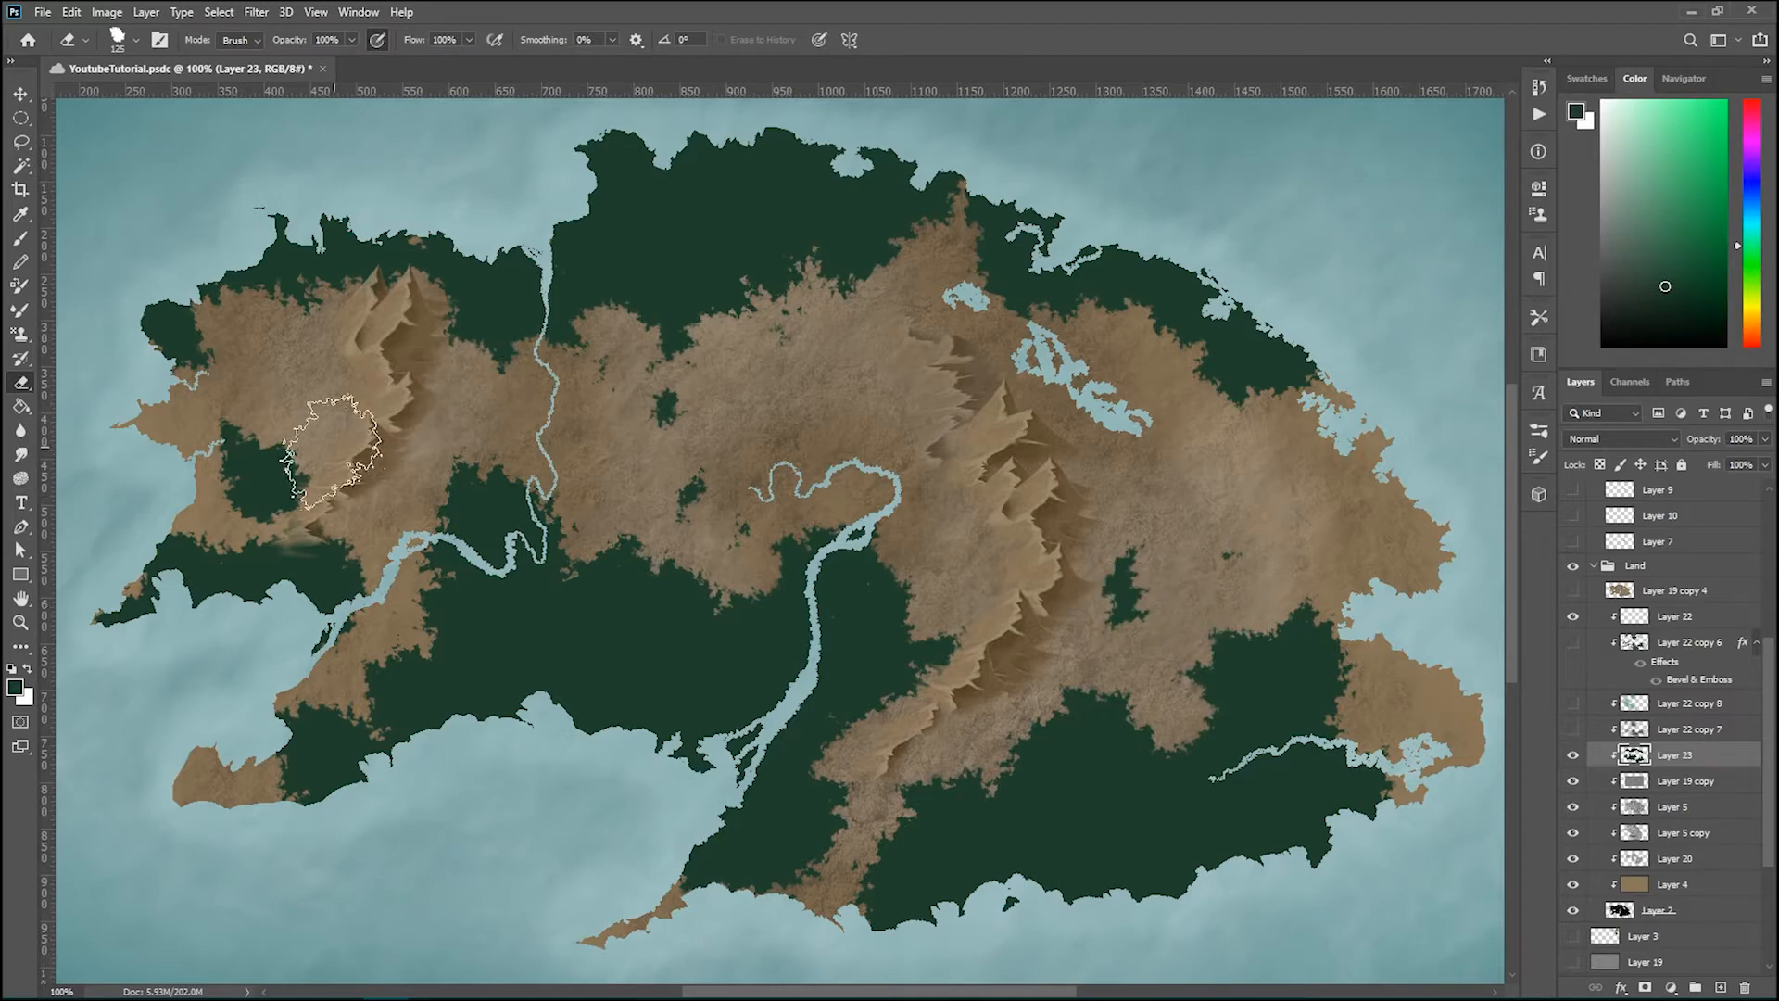
Step: Paint forest onto the southwestern peninsula and erase its northern side so a strip remains along the southern coast
scroll(634, 621, "down", 4)
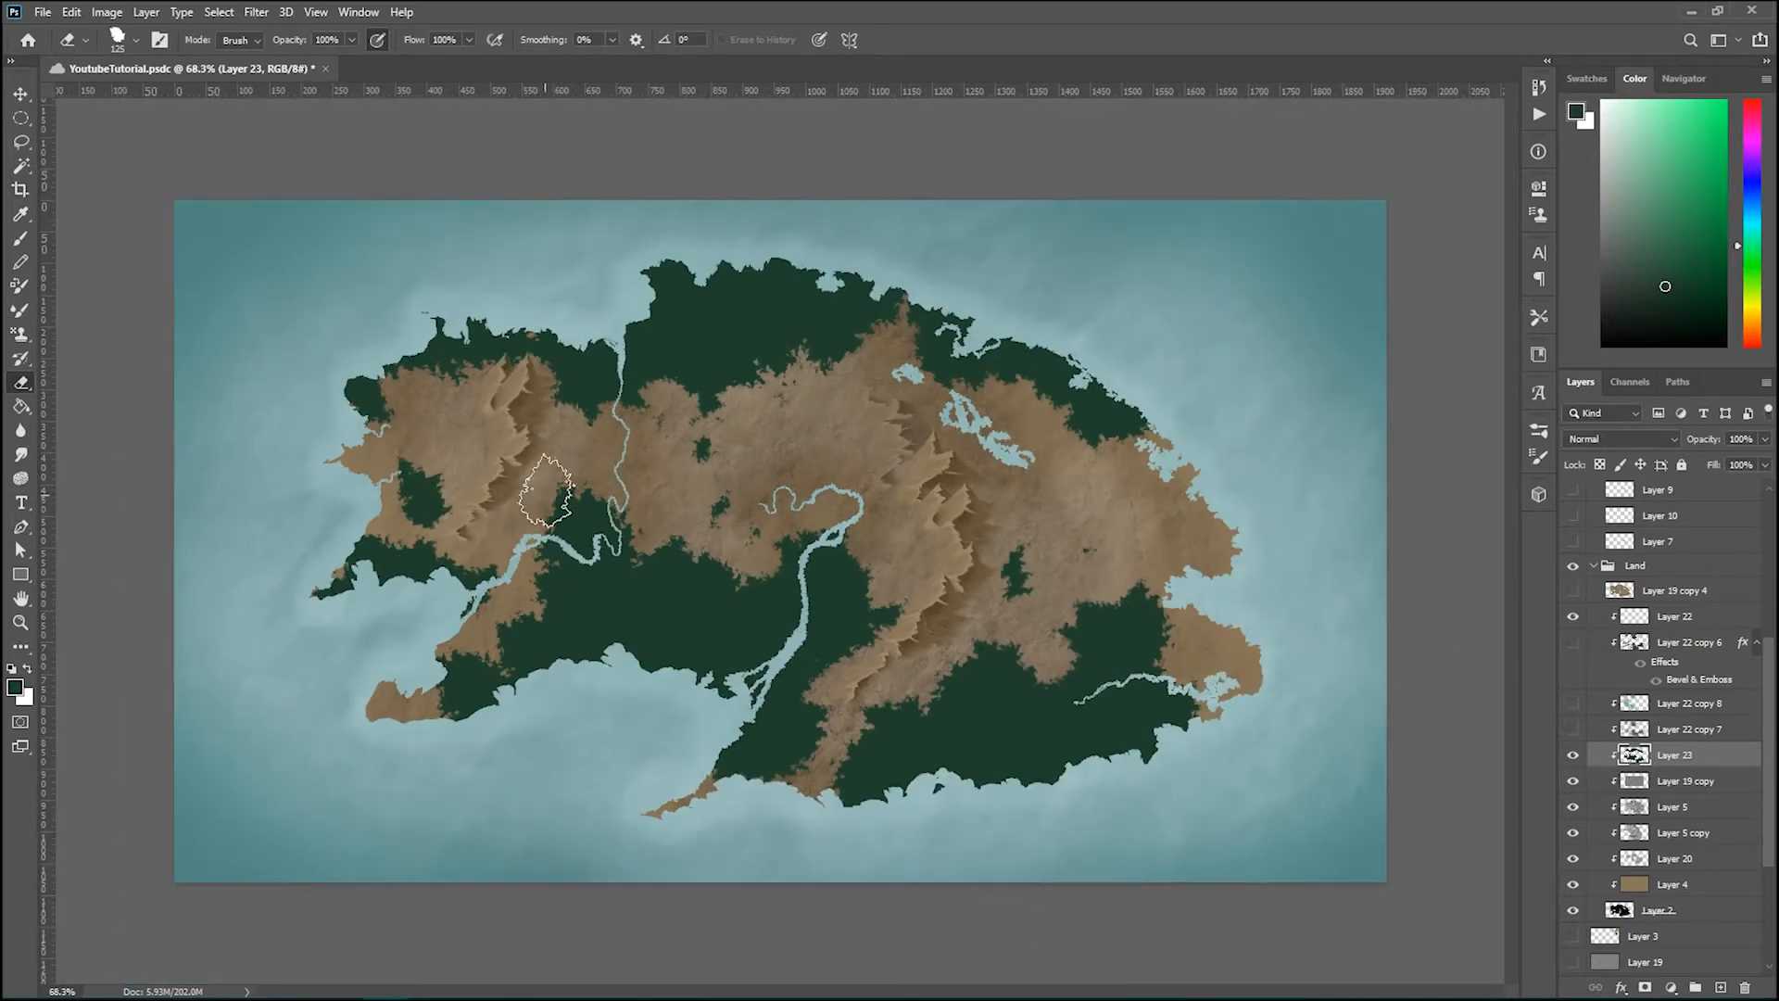
scroll(513, 613, "up", 3)
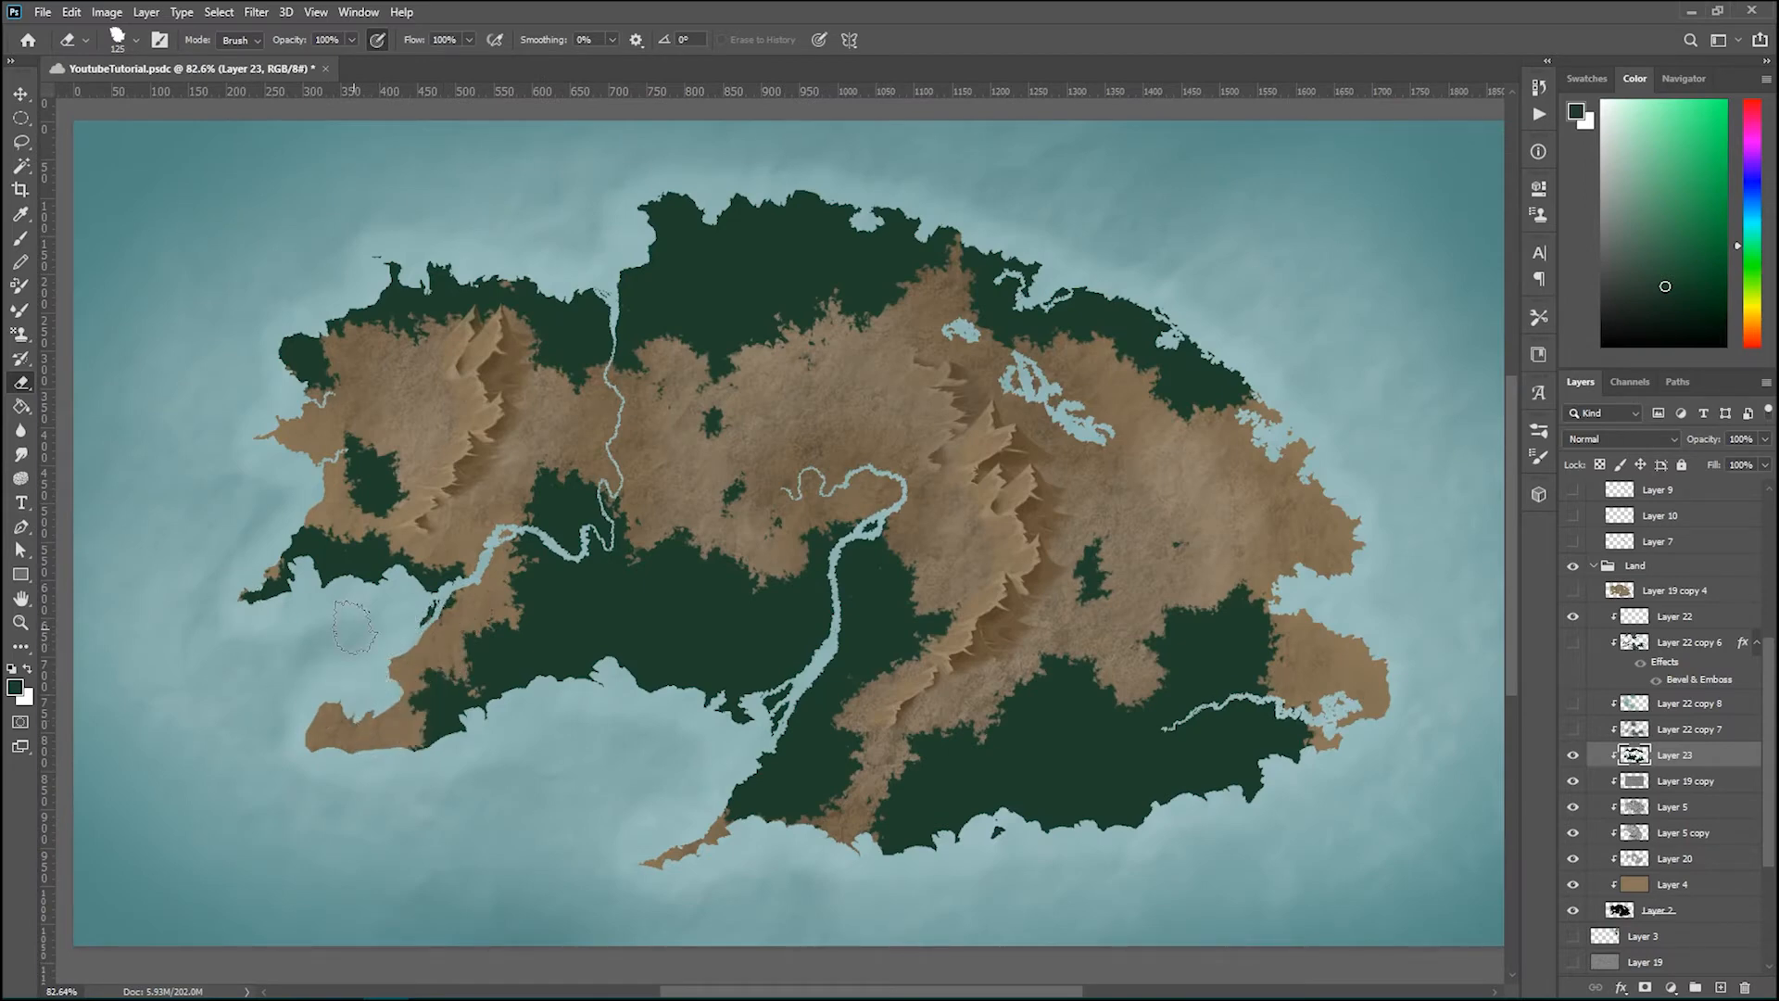
key("b")
left_click(412, 742)
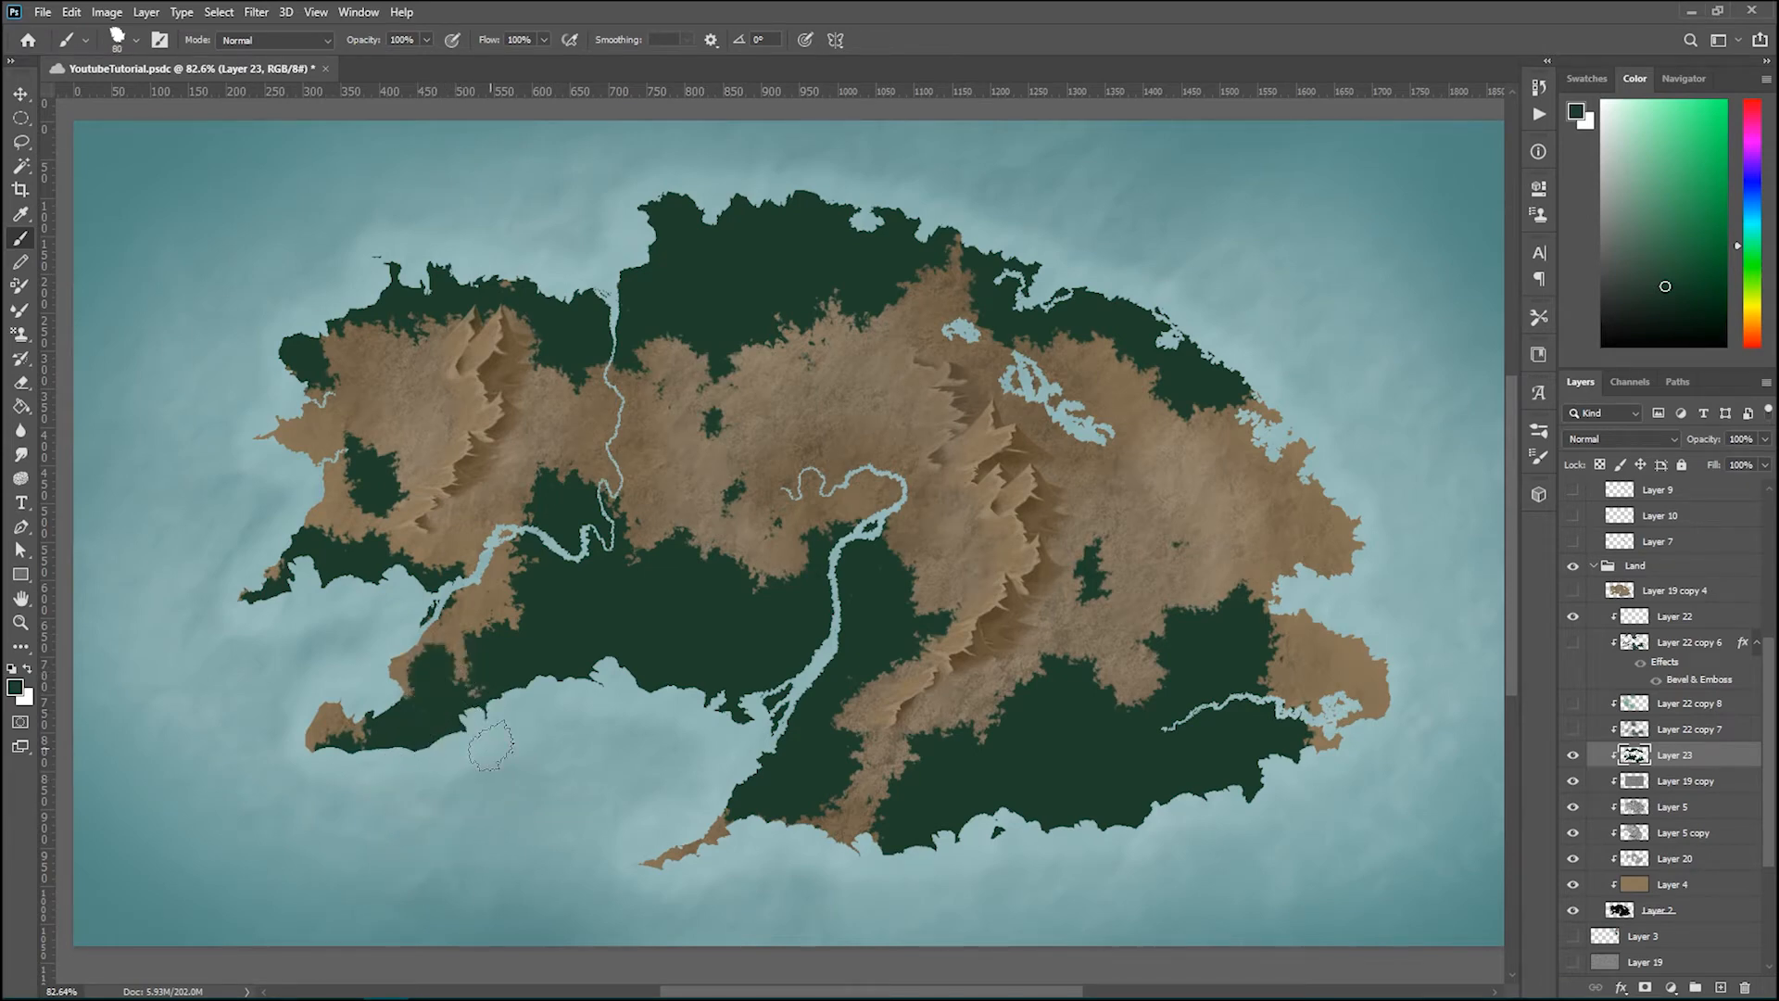
key("e")
mouse_move(461, 727)
left_mouse_down()
mouse_move(418, 681)
mouse_move(387, 716)
left_mouse_up()
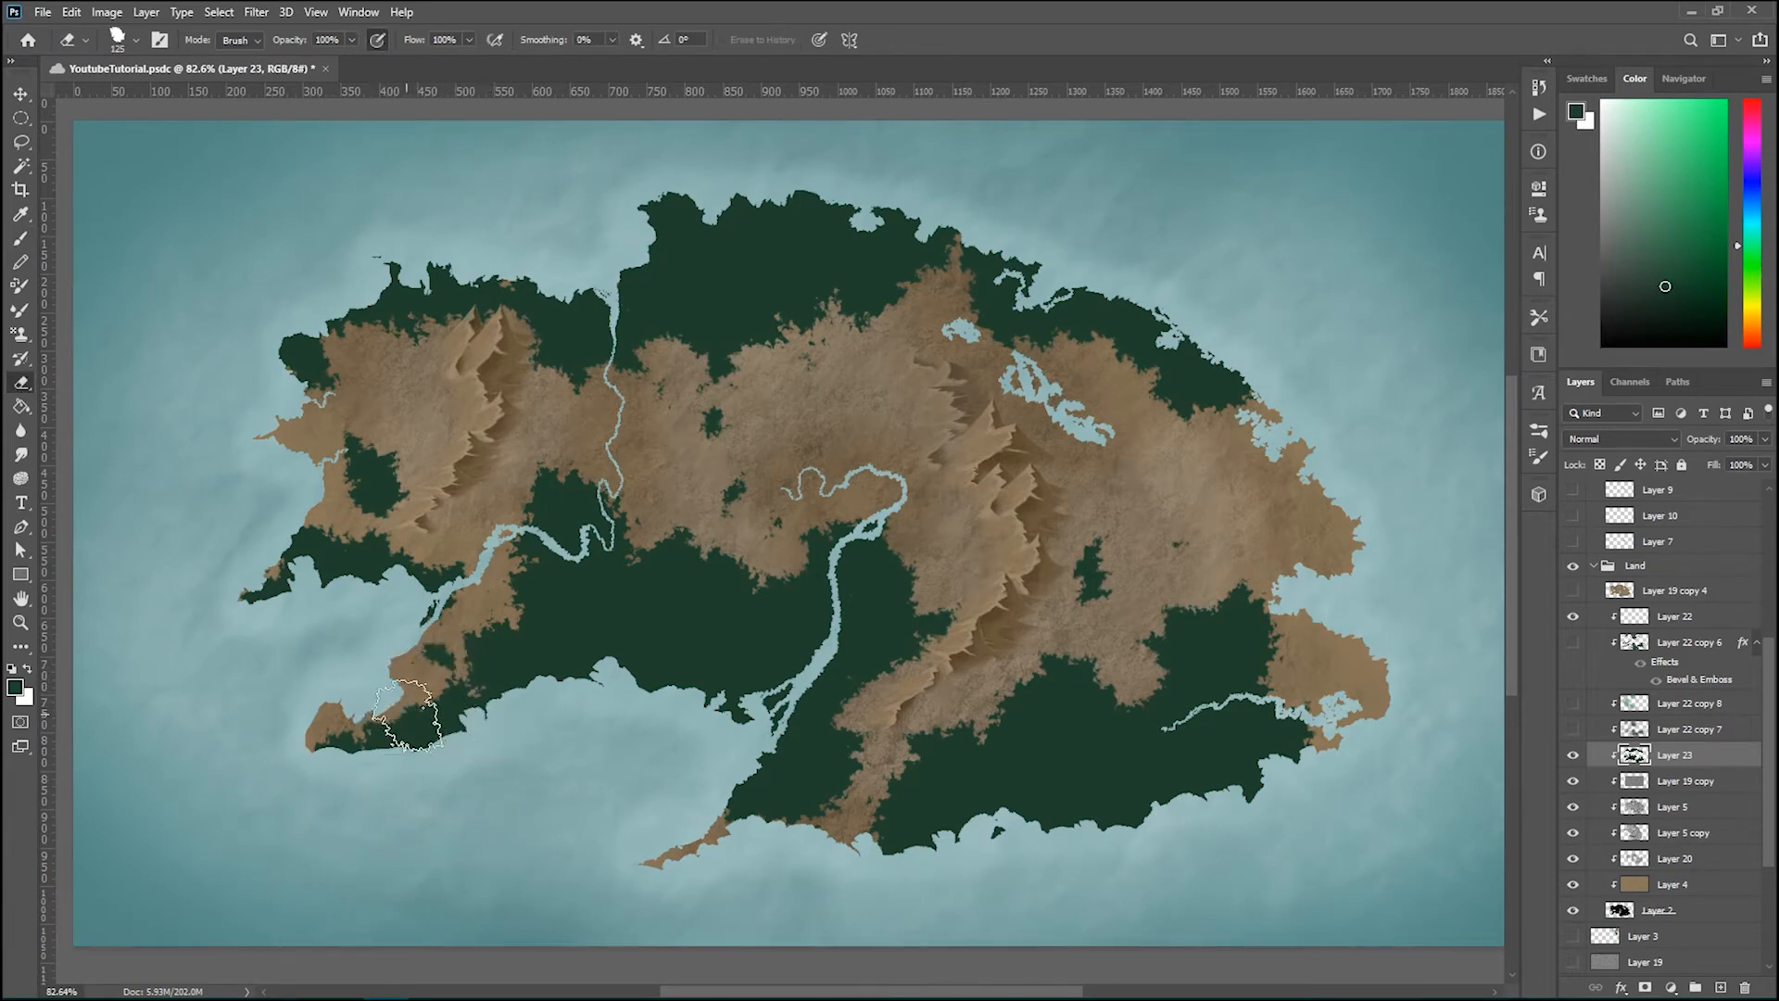
Step: Erase small clearings in the southeastern forest and at its southern coast, using a reduced eraser size
scroll(750, 505, "down", 1)
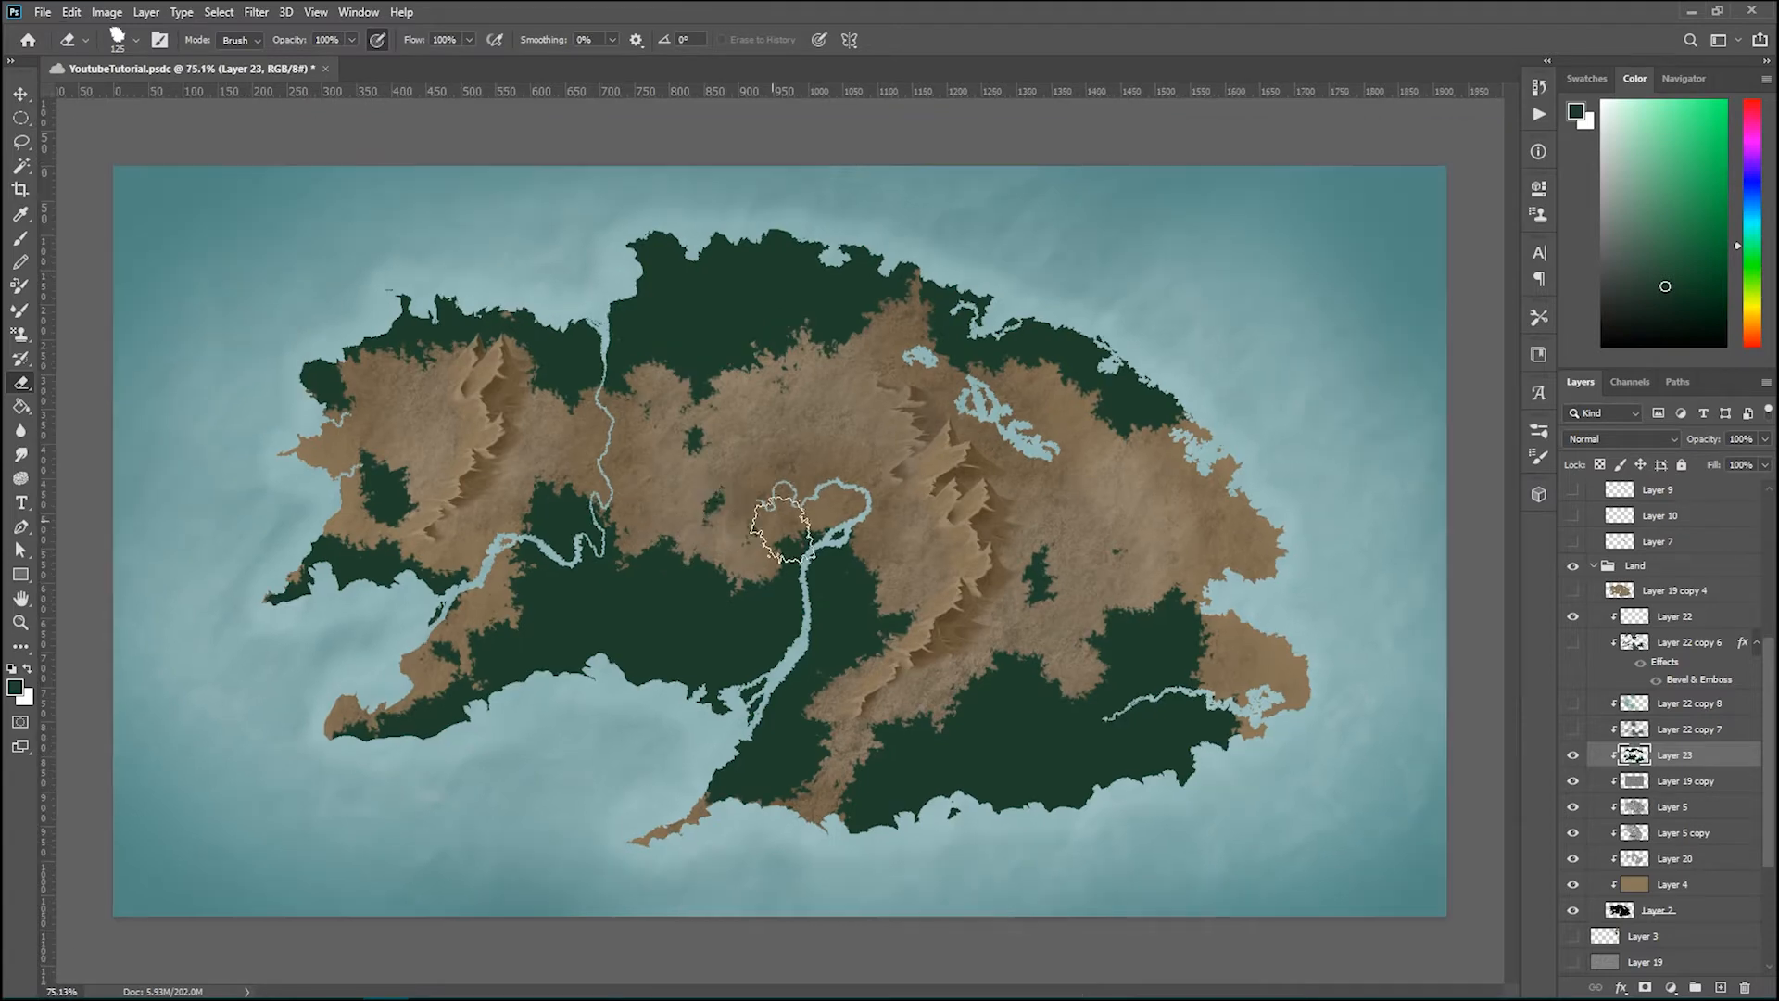
scroll(1054, 706, "up", 2)
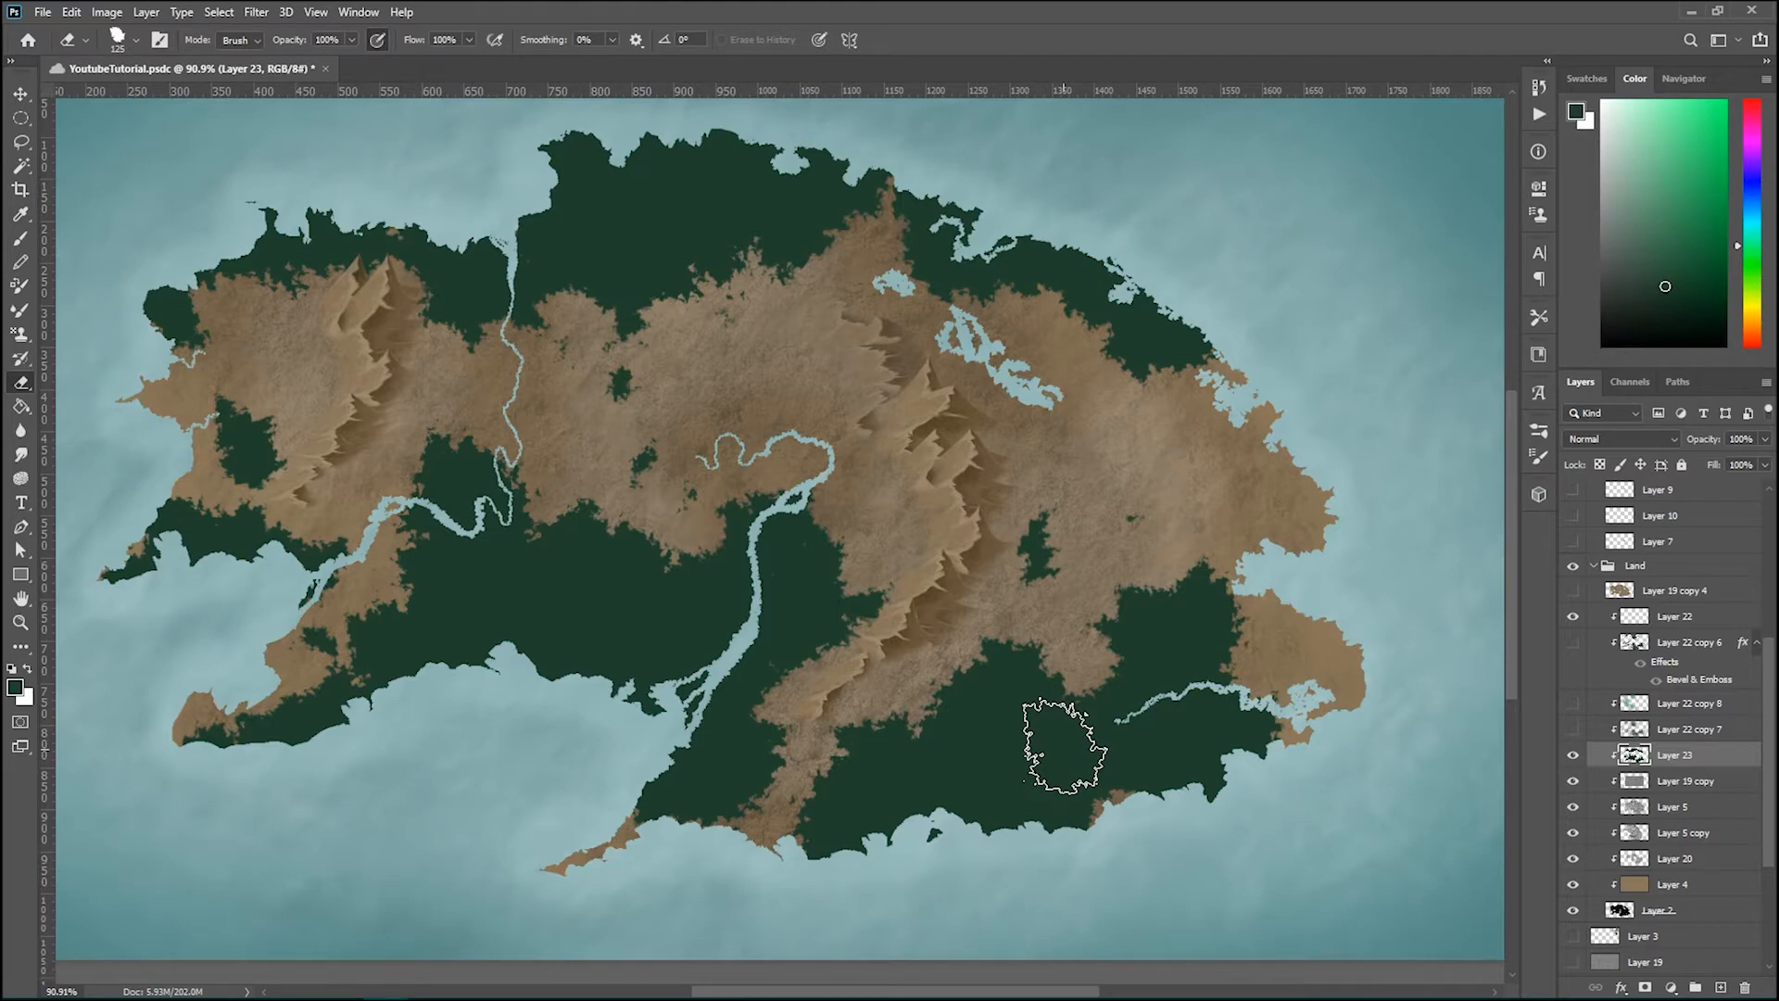
key("bracketleft")
key("bracketleft")
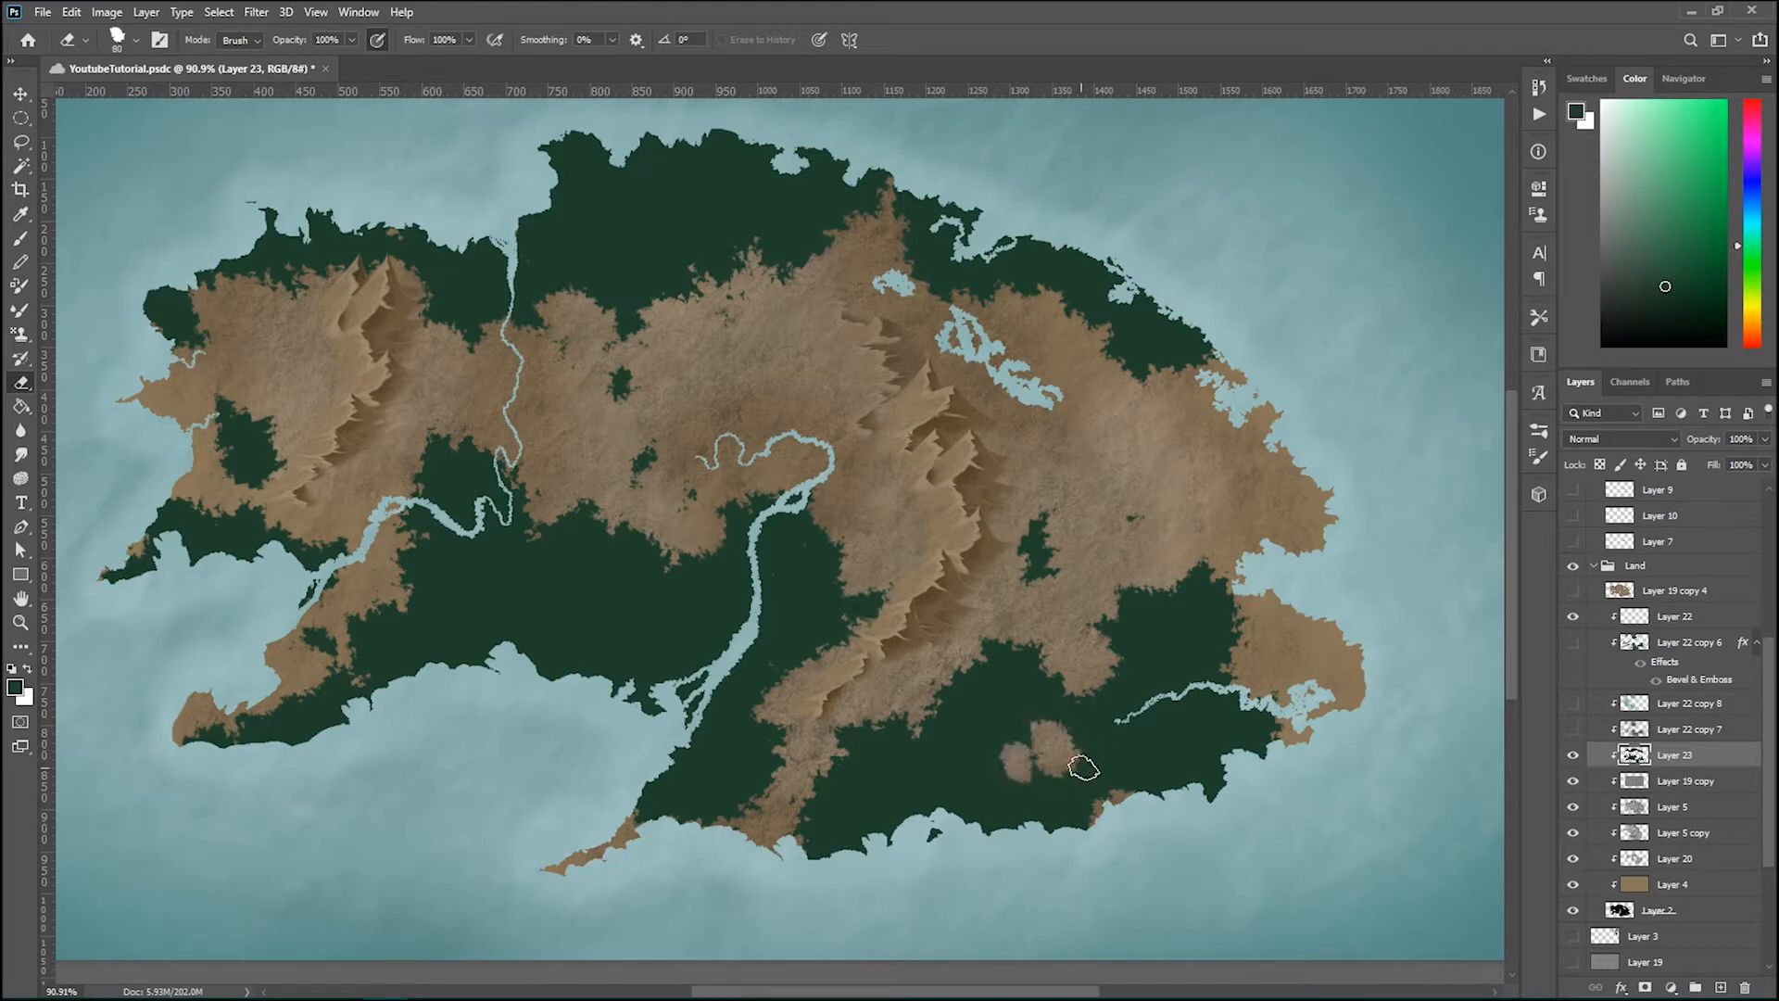
Step: Repaint most of the southeastern forest's clearings with a 175 px brush, keeping one small gap
key("b")
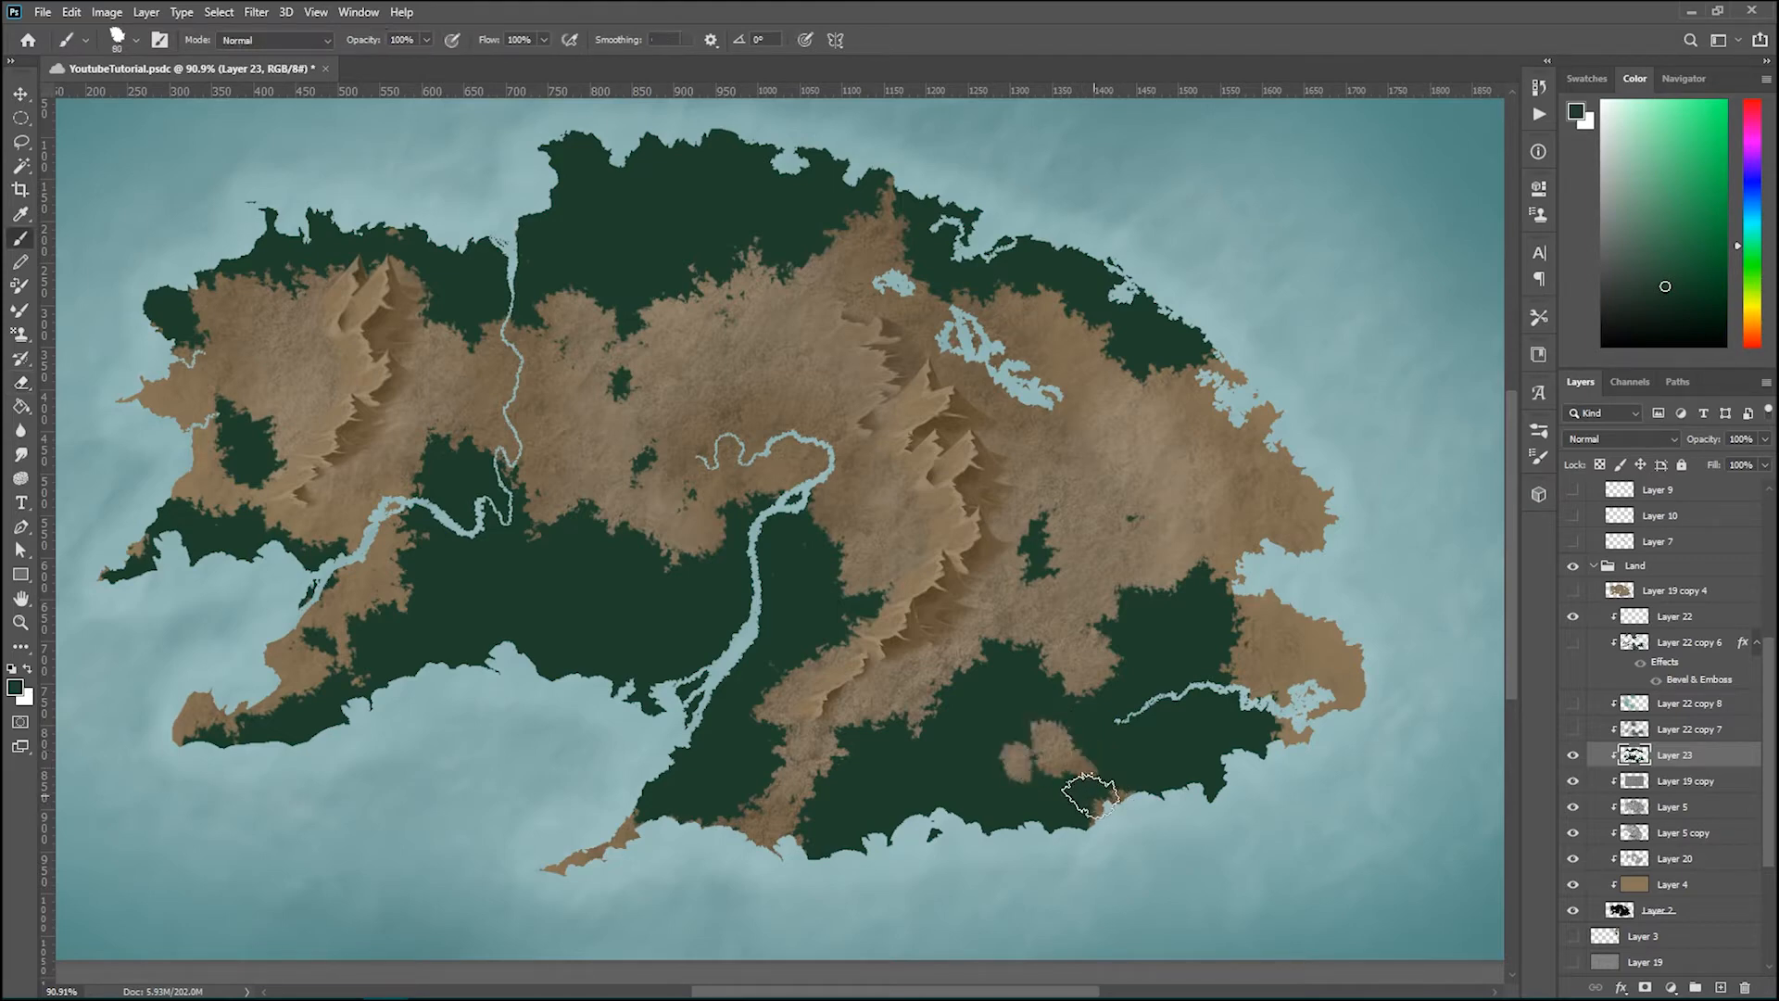
key("bracketright")
key("bracketright")
key("bracketright")
left_click_drag(1082, 780, 1104, 815)
left_click(1006, 781)
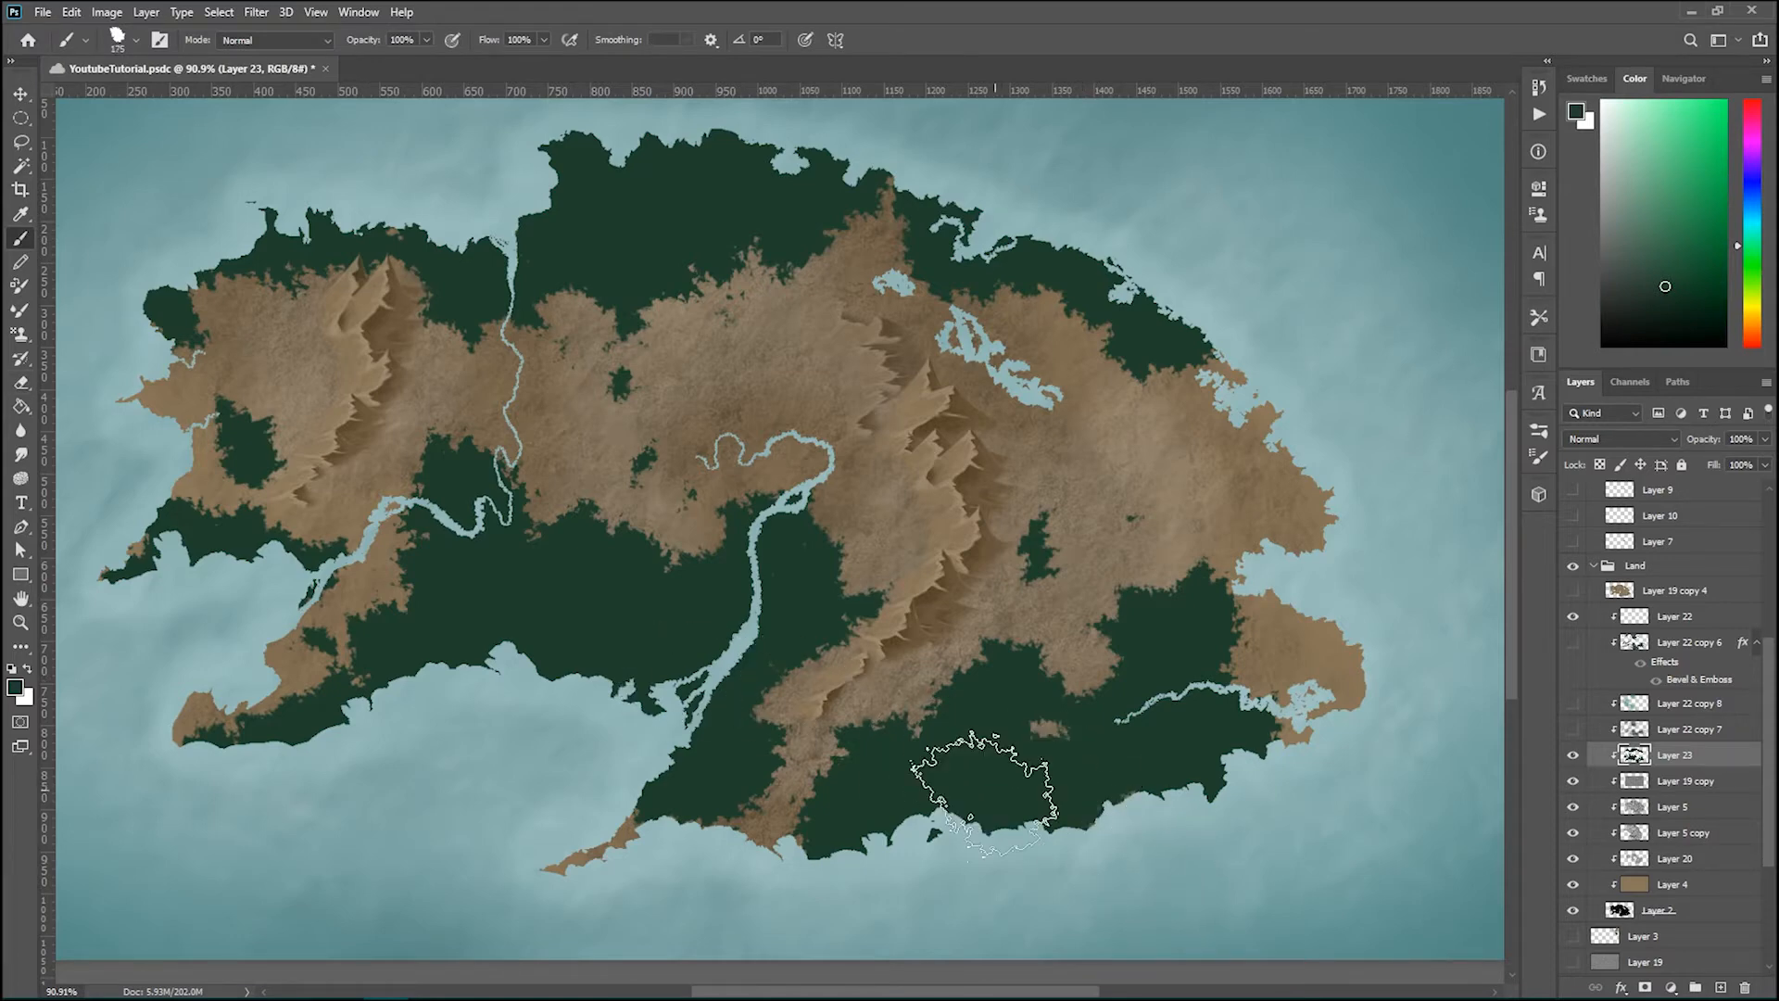
Step: Scale the forest layer to about 48% width and 41% height and place it over the southwestern land
scroll(1006, 781, "down", 3)
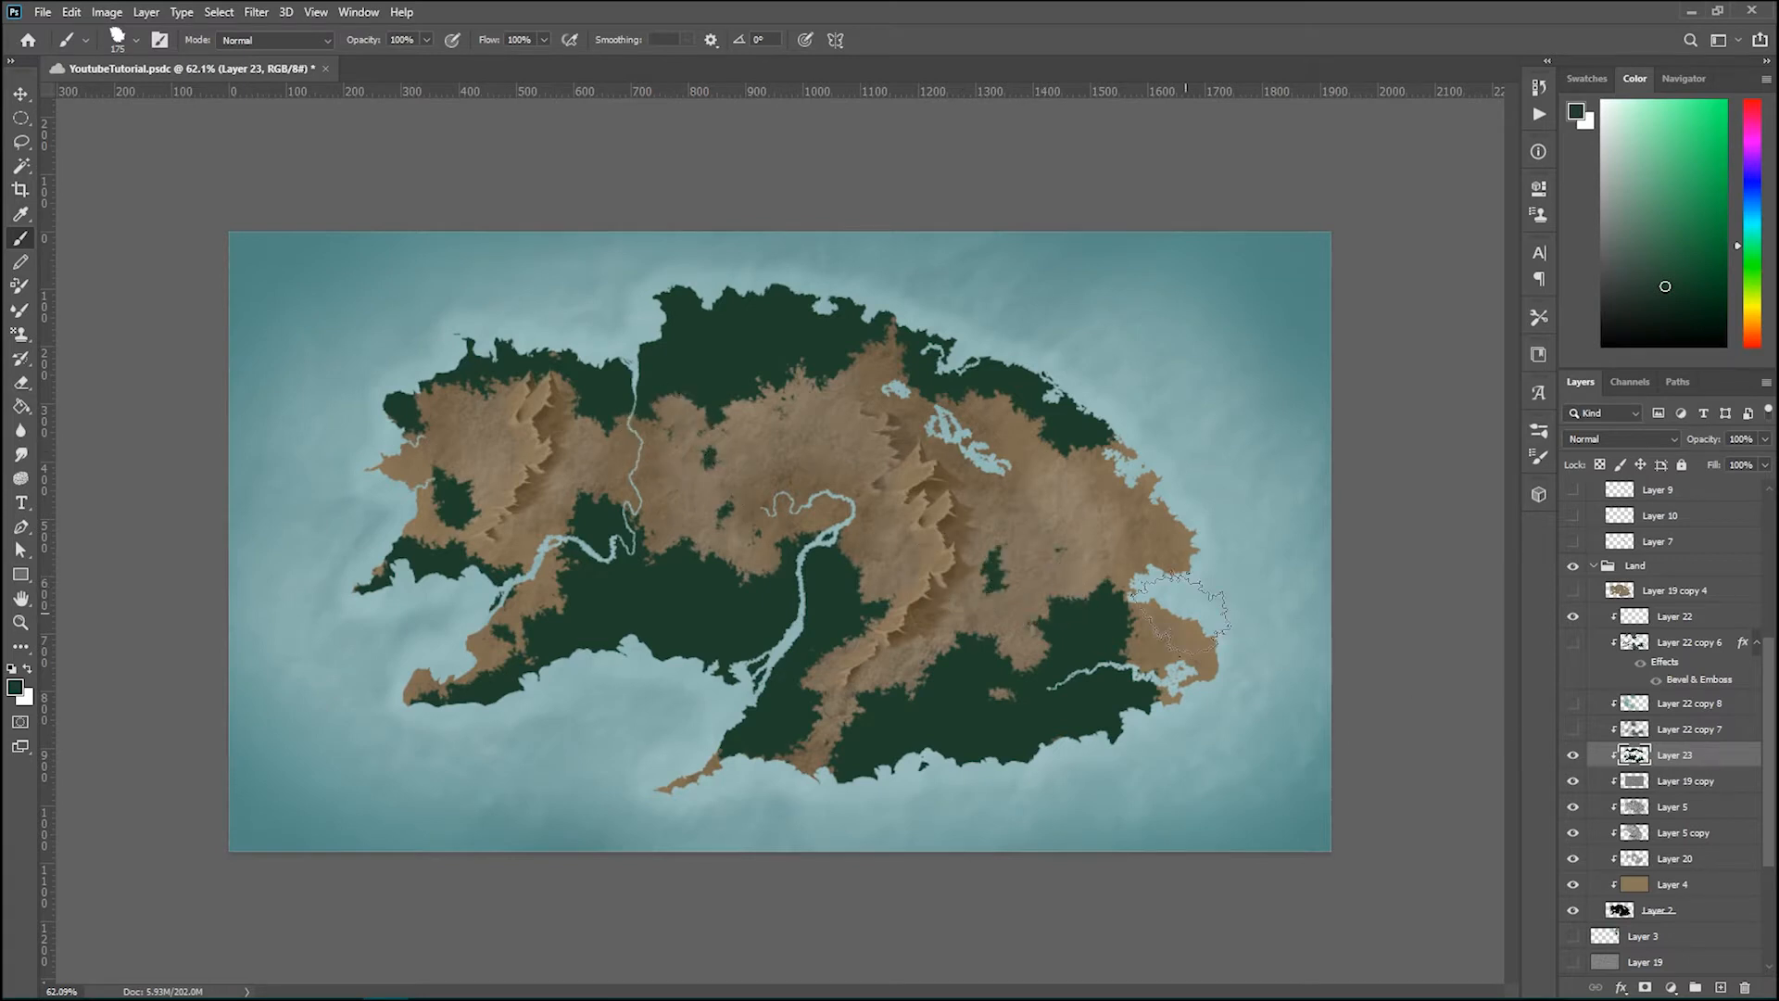
key("ctrl+t")
left_click_drag(1168, 825, 874, 595)
left_click_drag(712, 540, 858, 755)
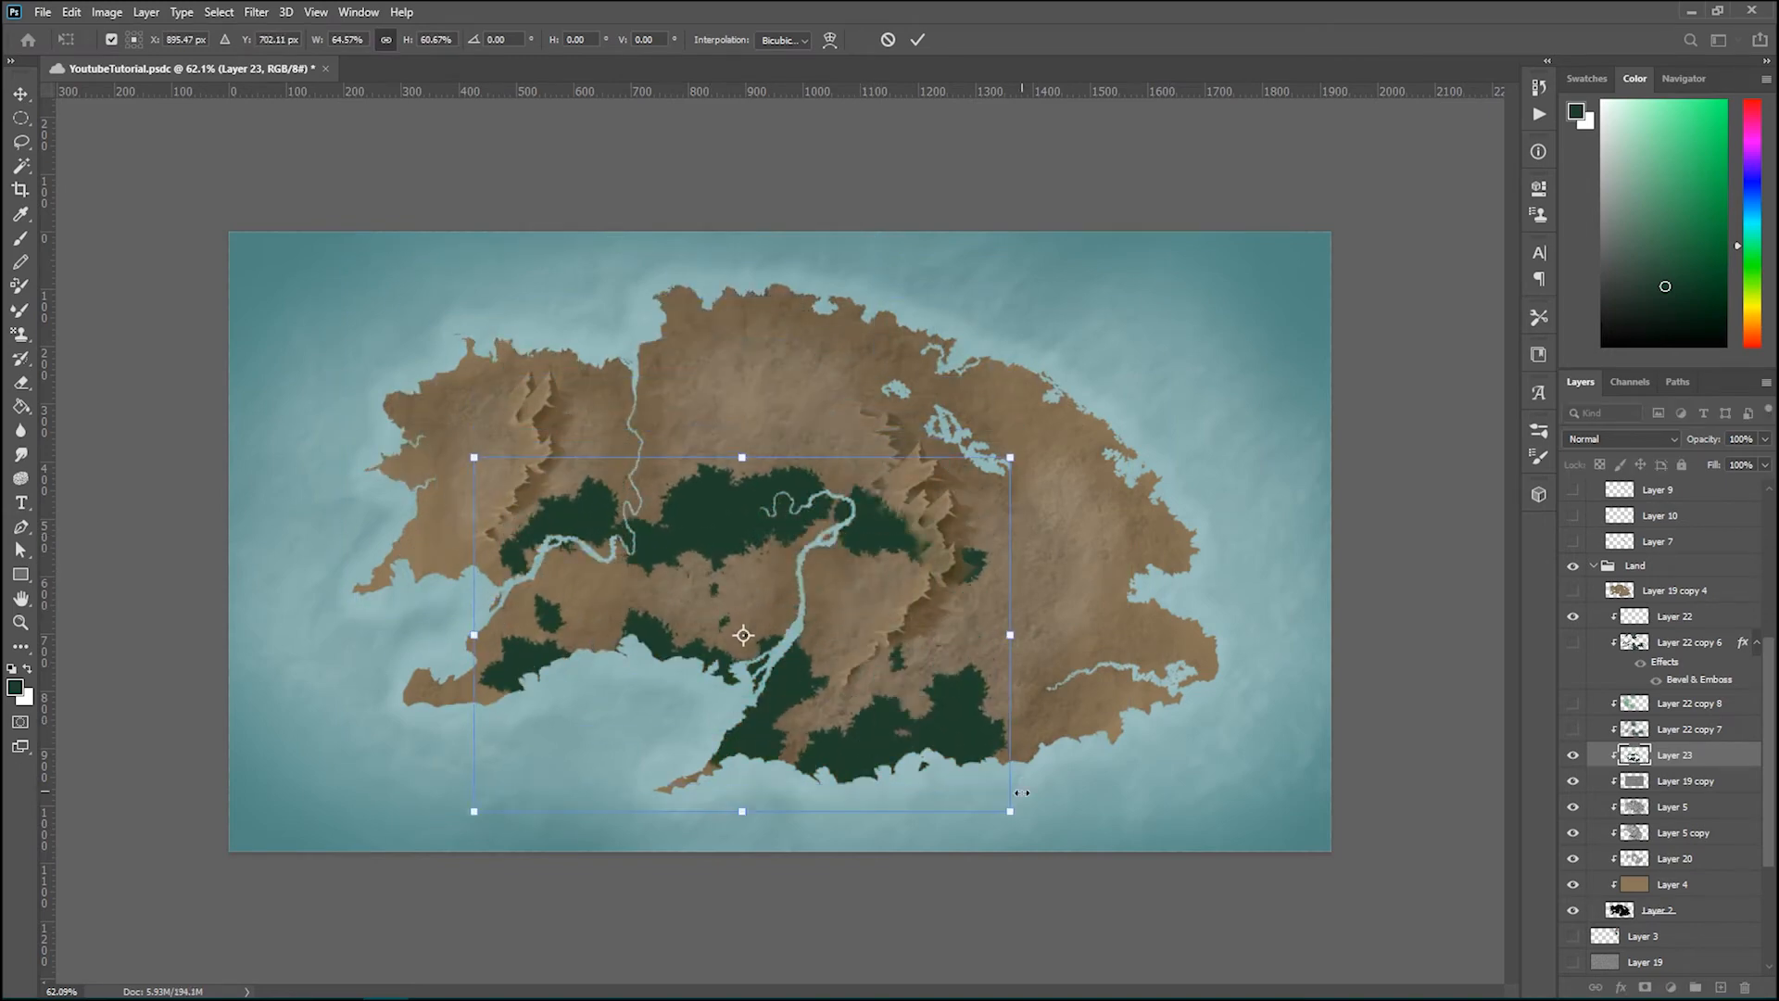
left_click_drag(1008, 813, 875, 708)
mouse_move(684, 612)
left_mouse_down()
mouse_move(738, 654)
mouse_move(761, 646)
mouse_move(700, 623)
left_mouse_up()
key("Return")
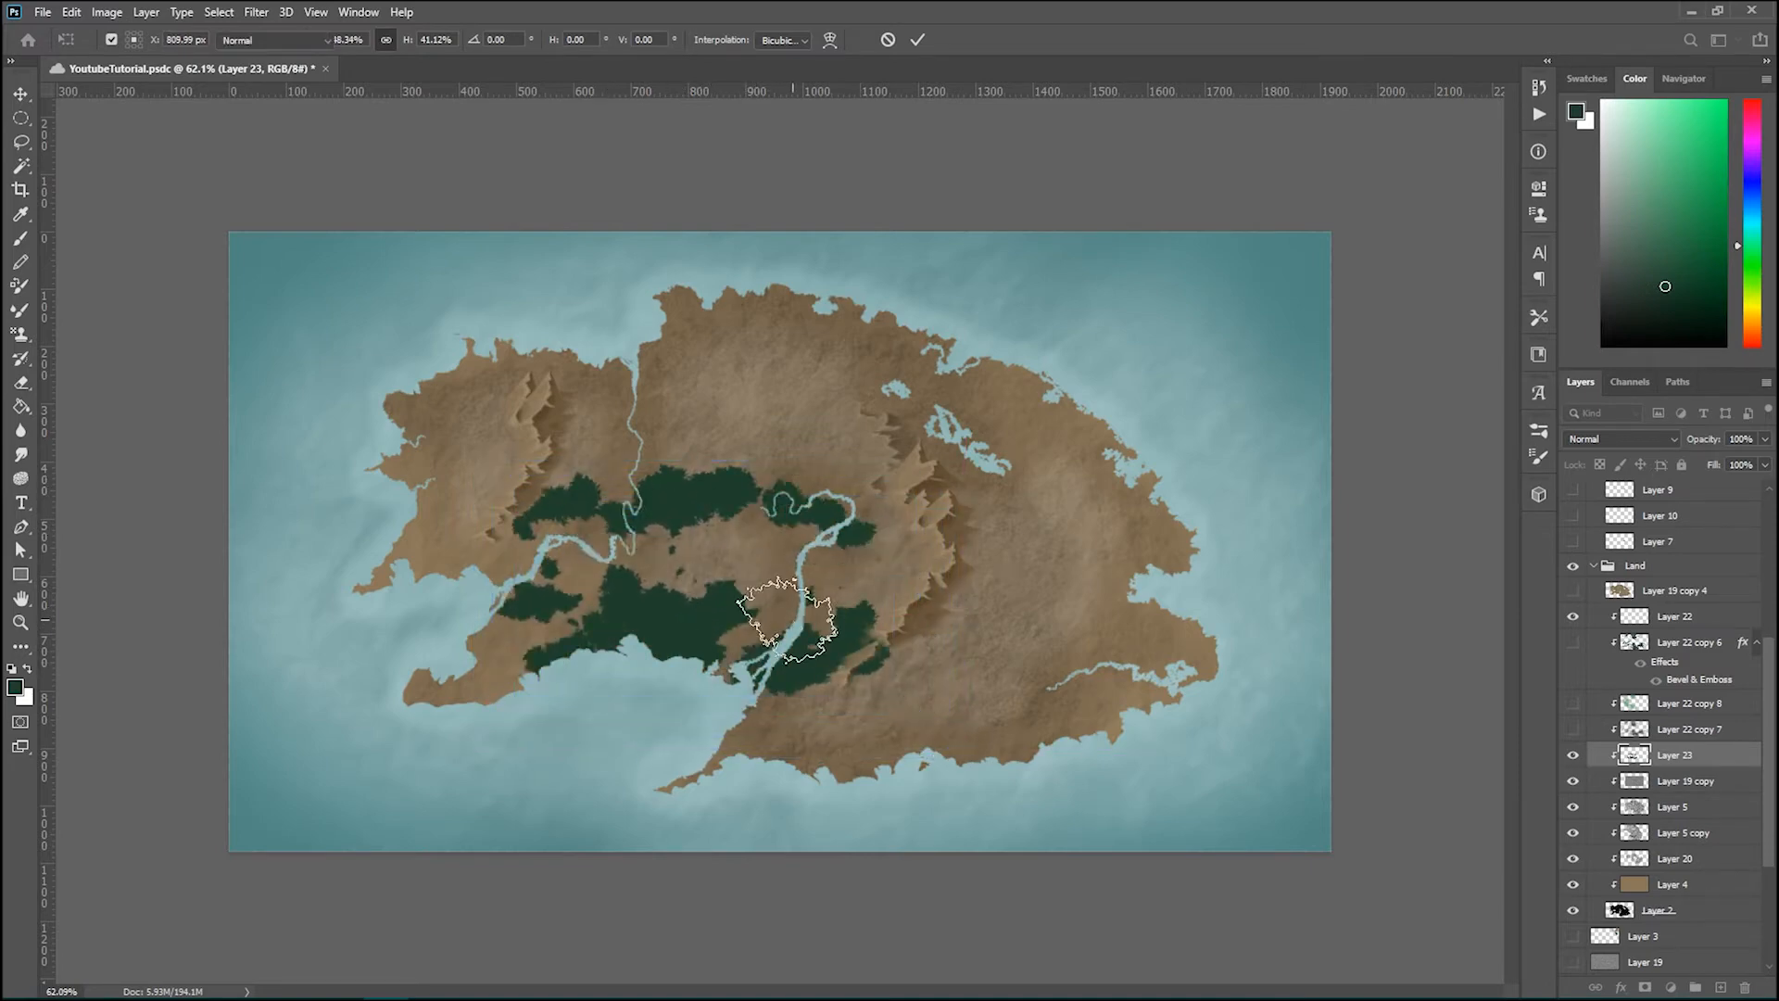
Step: Duplicate the scaled forest layer and place the copy over the southern land, southeast of the original
left_click(22, 94)
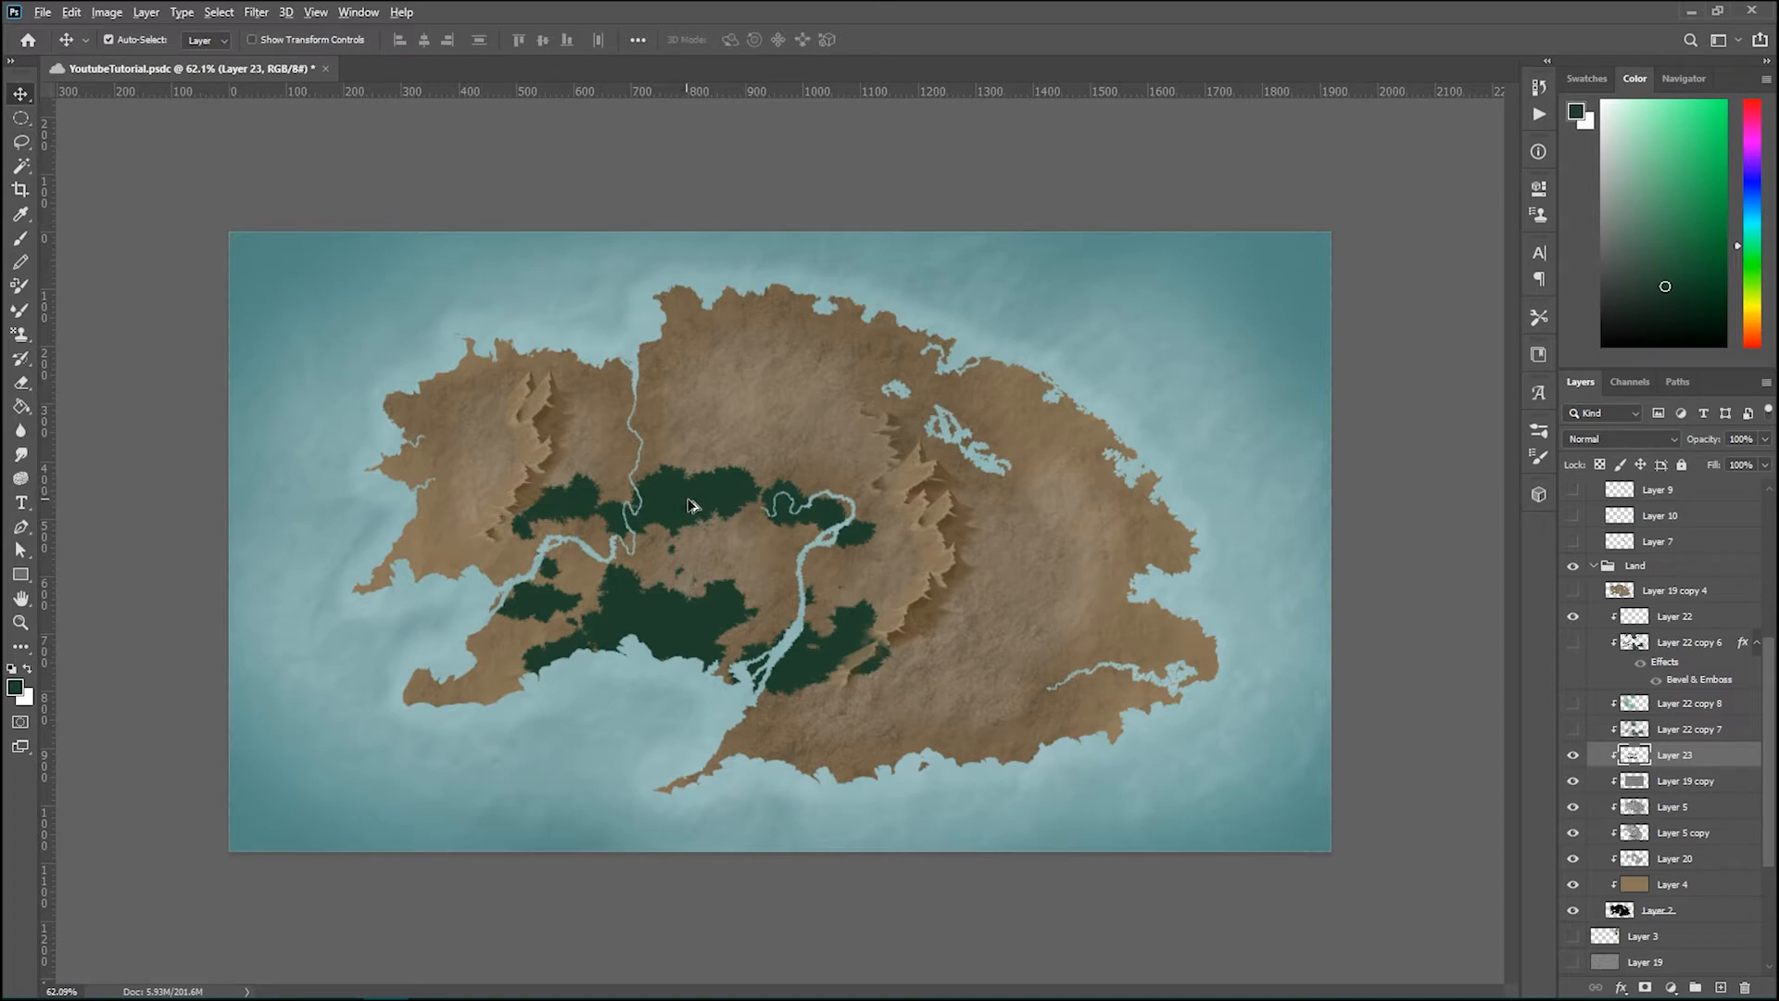
left_click_drag(697, 505, 938, 620)
key("ctrl+j")
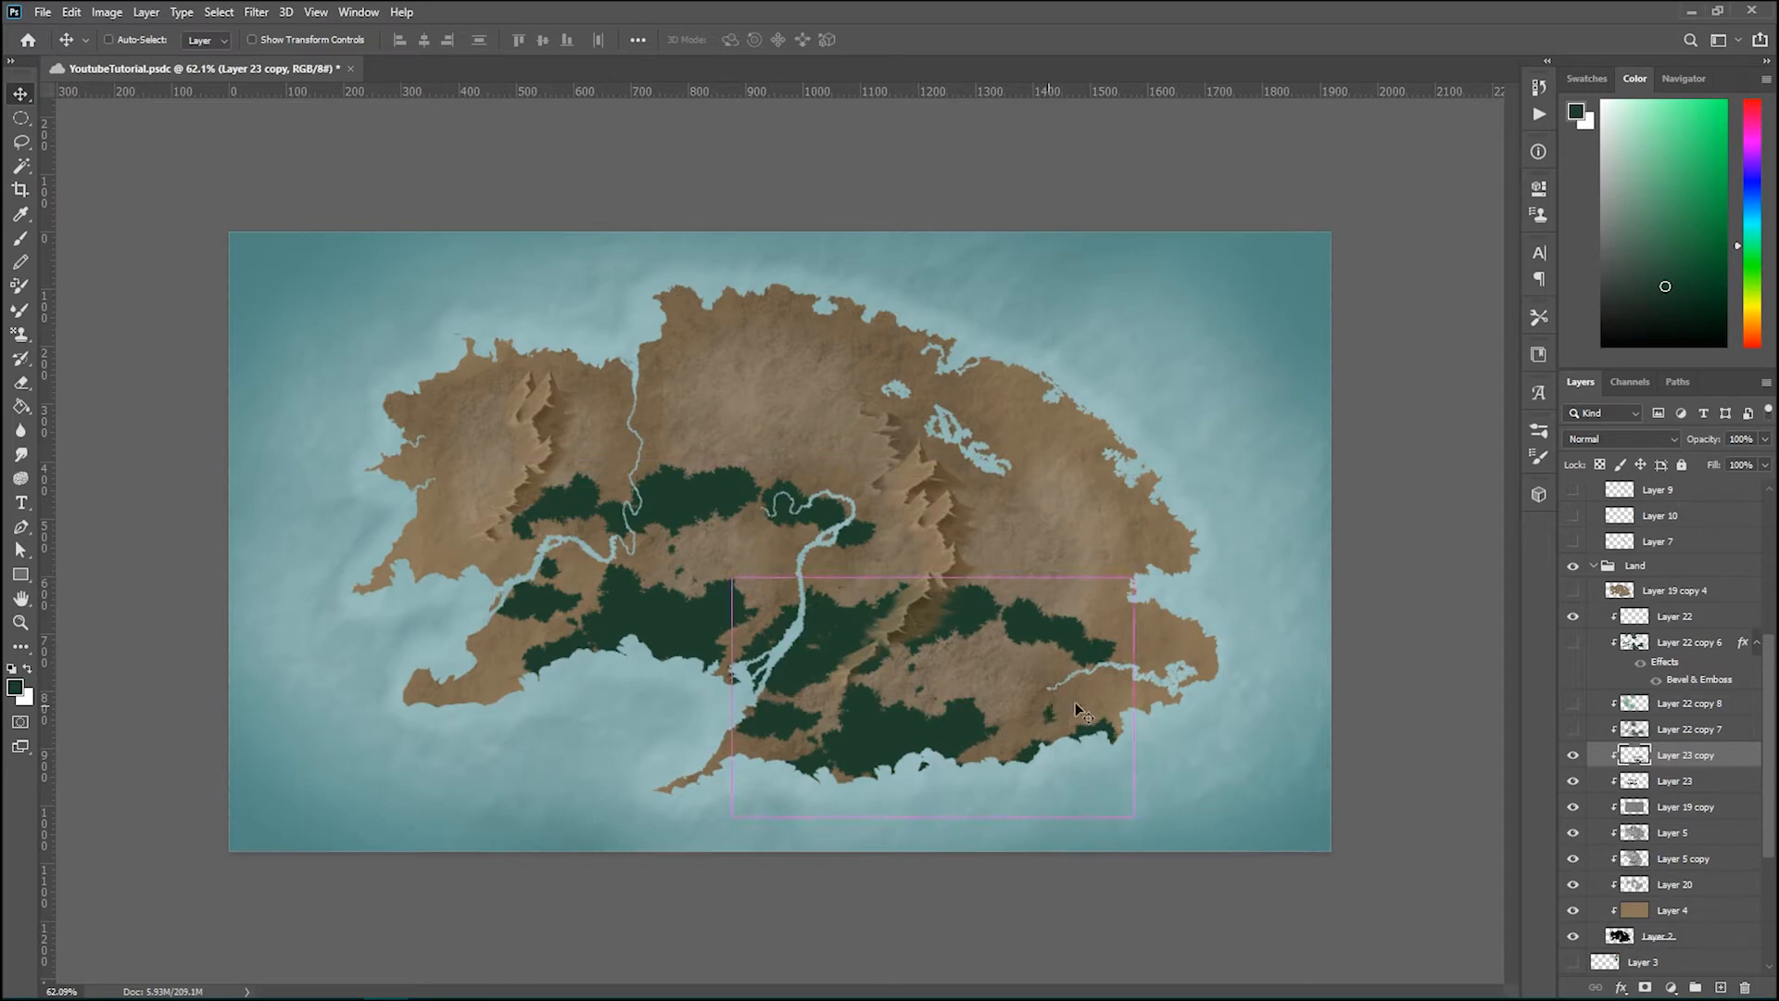
Step: Rotate the southeastern forest copy about -46° and reposition it across the southern end of the eastern mountains
key("ctrl+t")
left_click_drag(1169, 776, 1171, 613)
left_click_drag(1010, 667, 931, 639)
mouse_move(812, 606)
left_mouse_down()
mouse_move(834, 575)
mouse_move(814, 655)
mouse_move(821, 576)
mouse_move(806, 584)
left_mouse_up()
left_click_drag(1097, 619, 1082, 587)
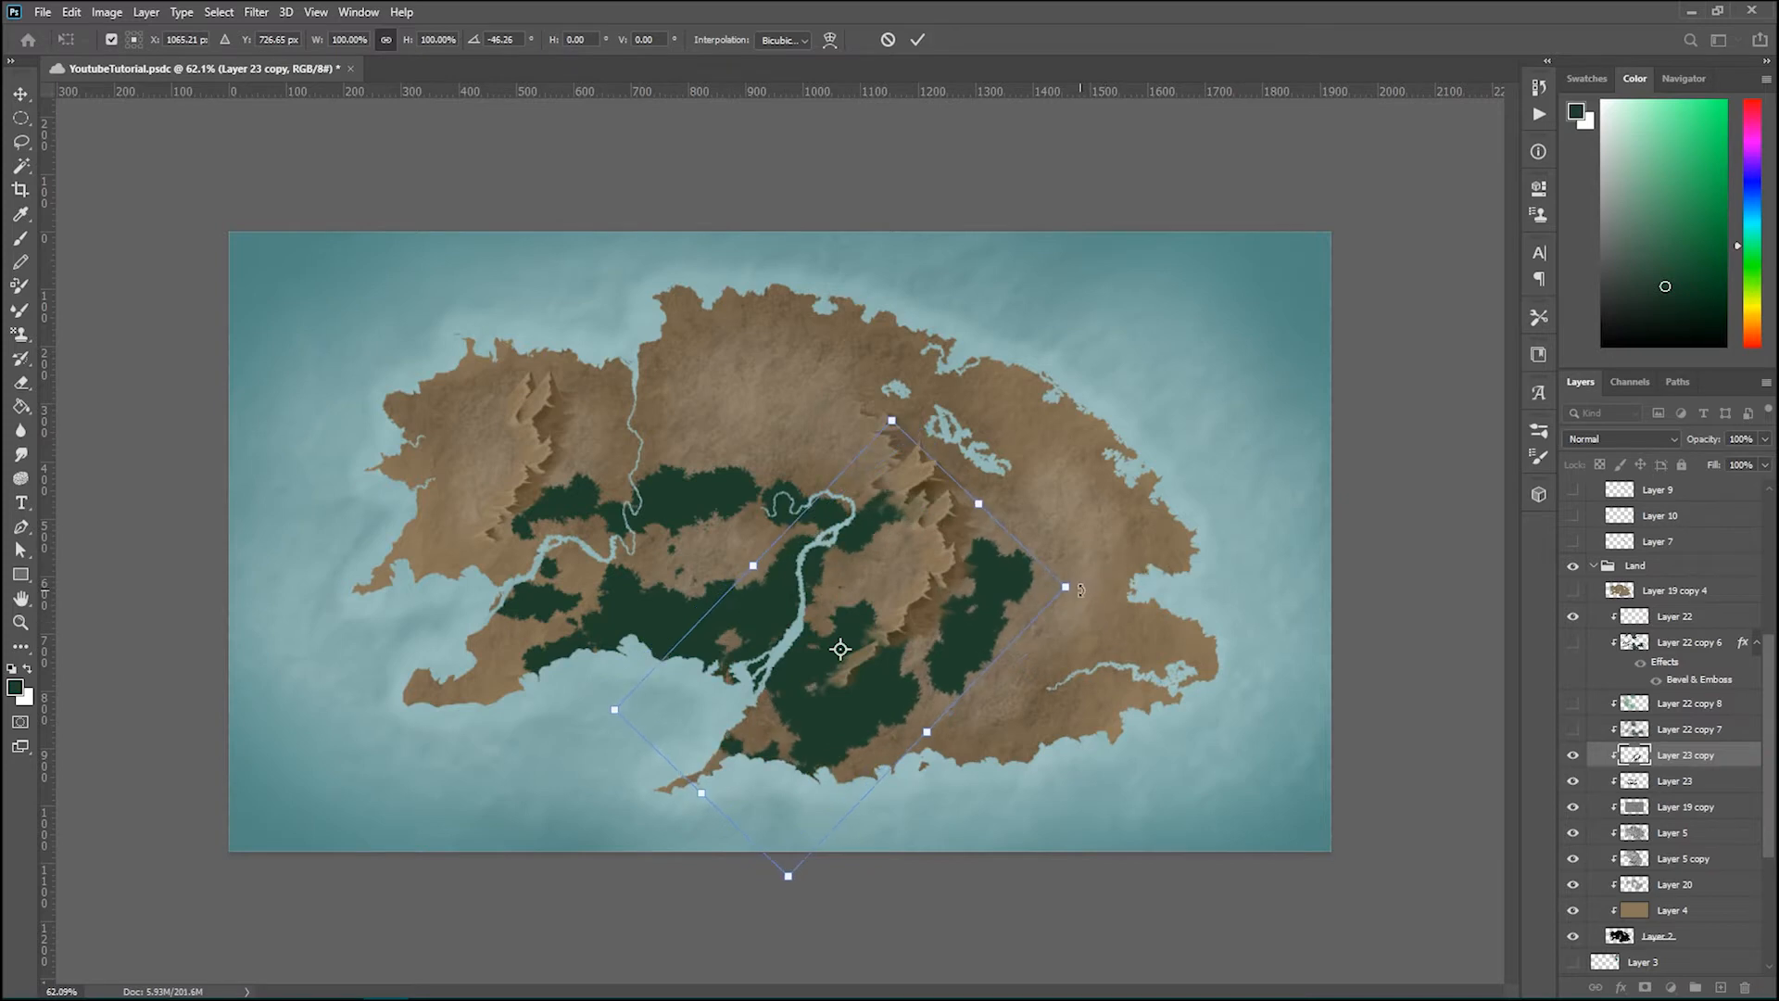
key("Return")
Step: Place another forest copy over the northwestern land and merge the three forest layers into one
left_click_drag(727, 602, 559, 525)
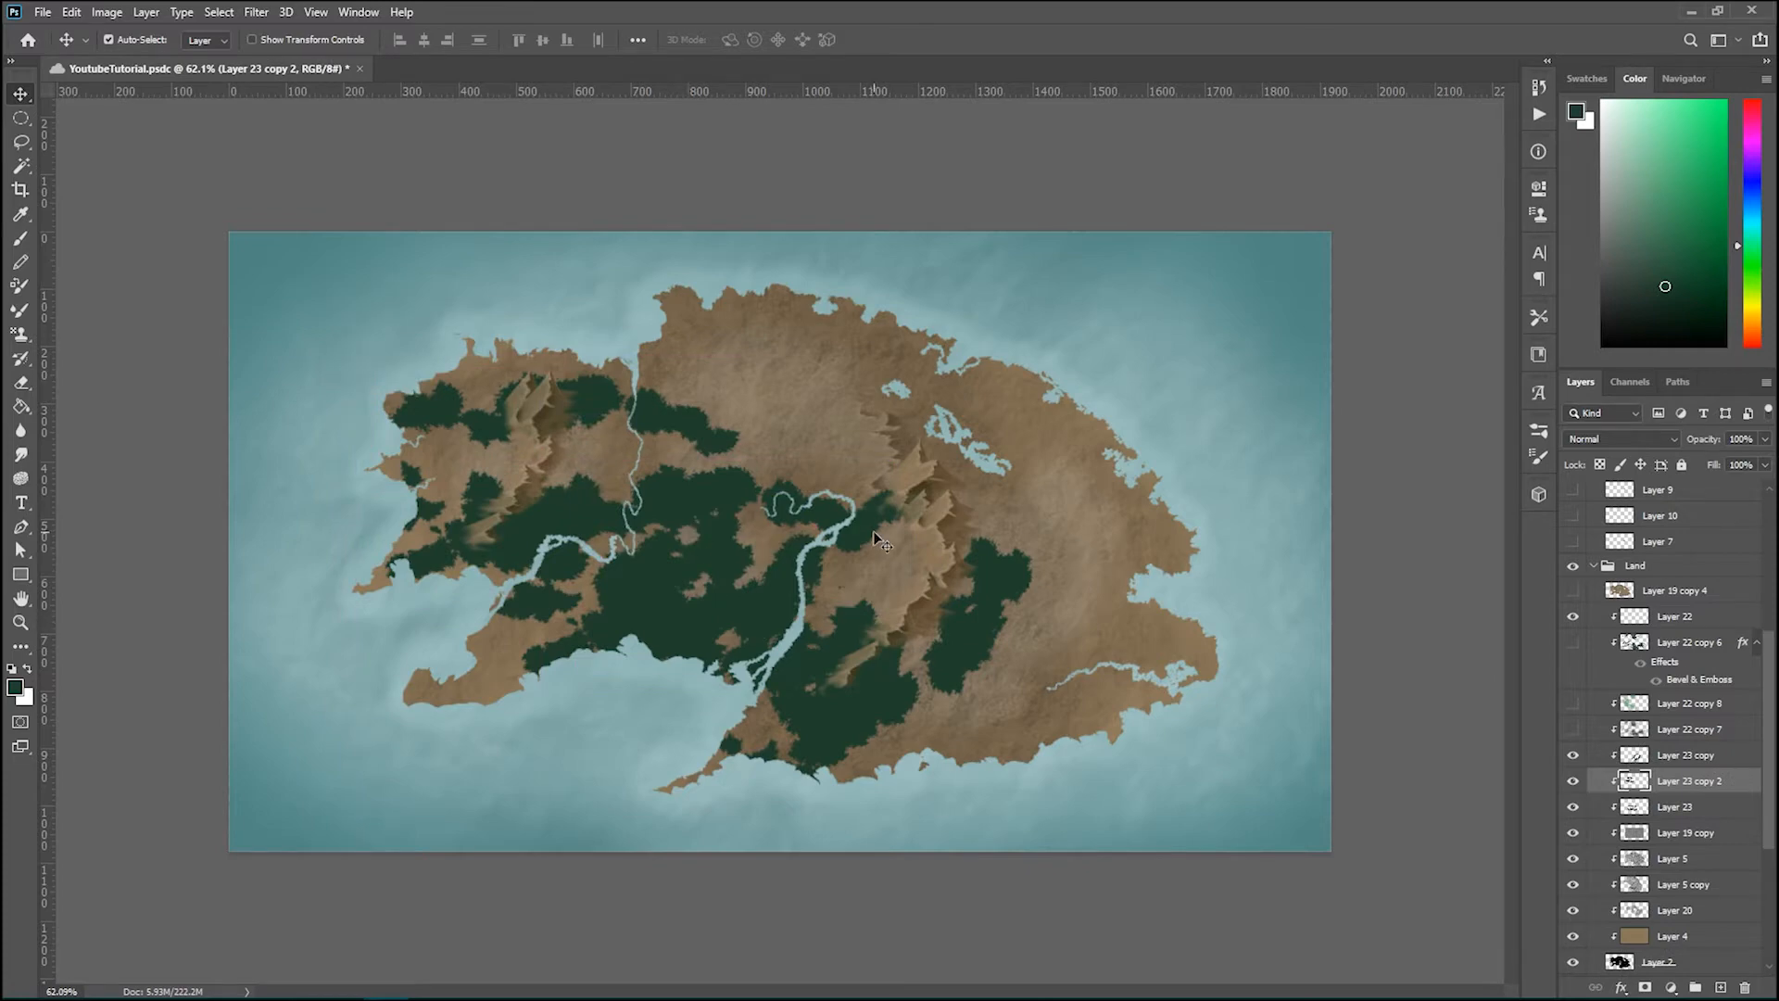
left_click(1709, 765)
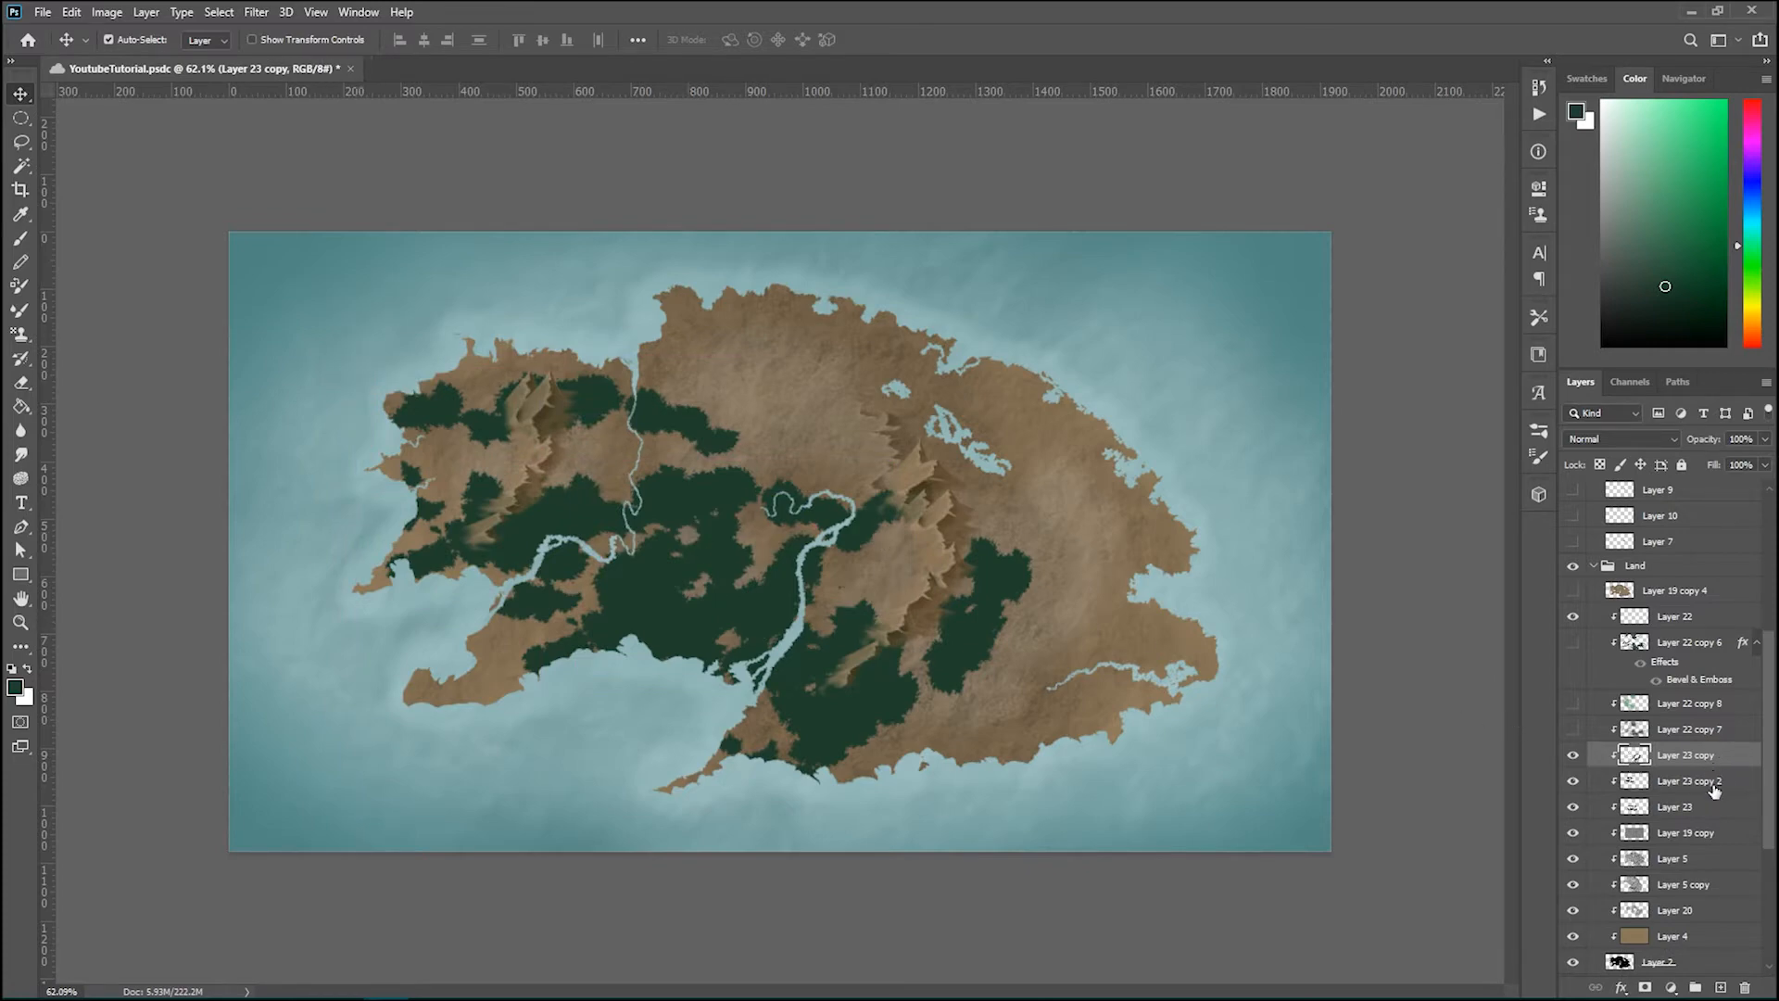
left_click(1719, 811, "shift")
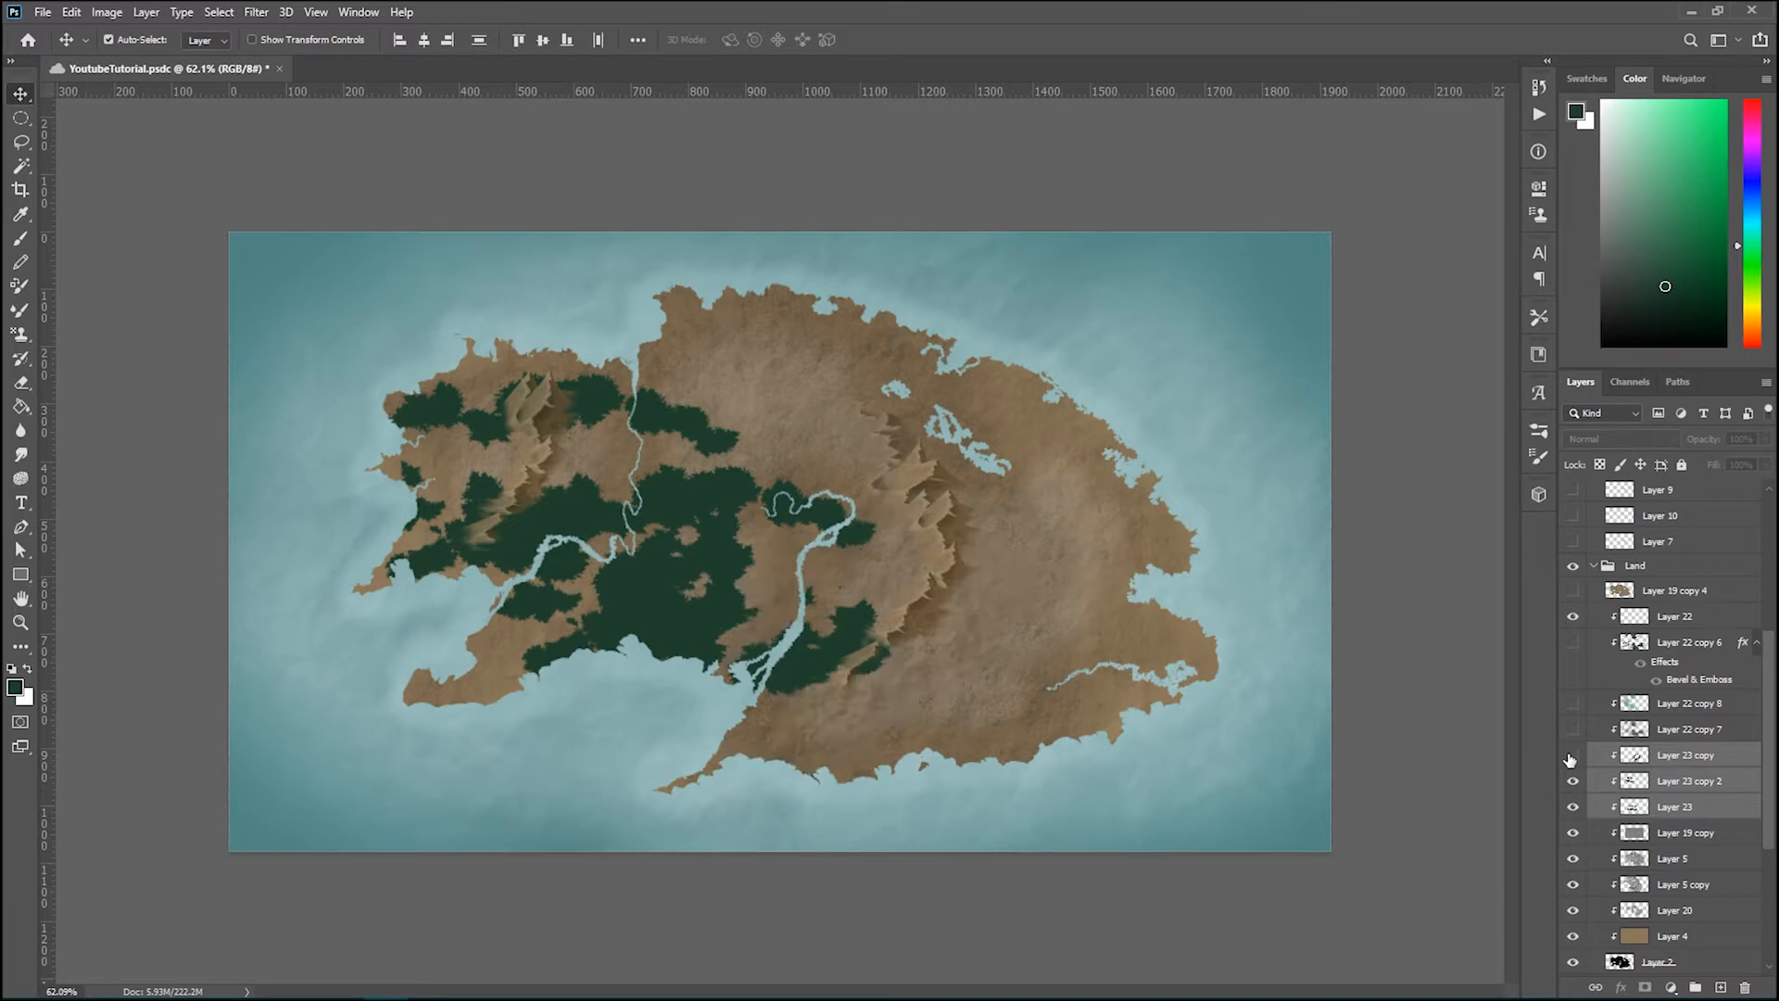
key("ctrl+e")
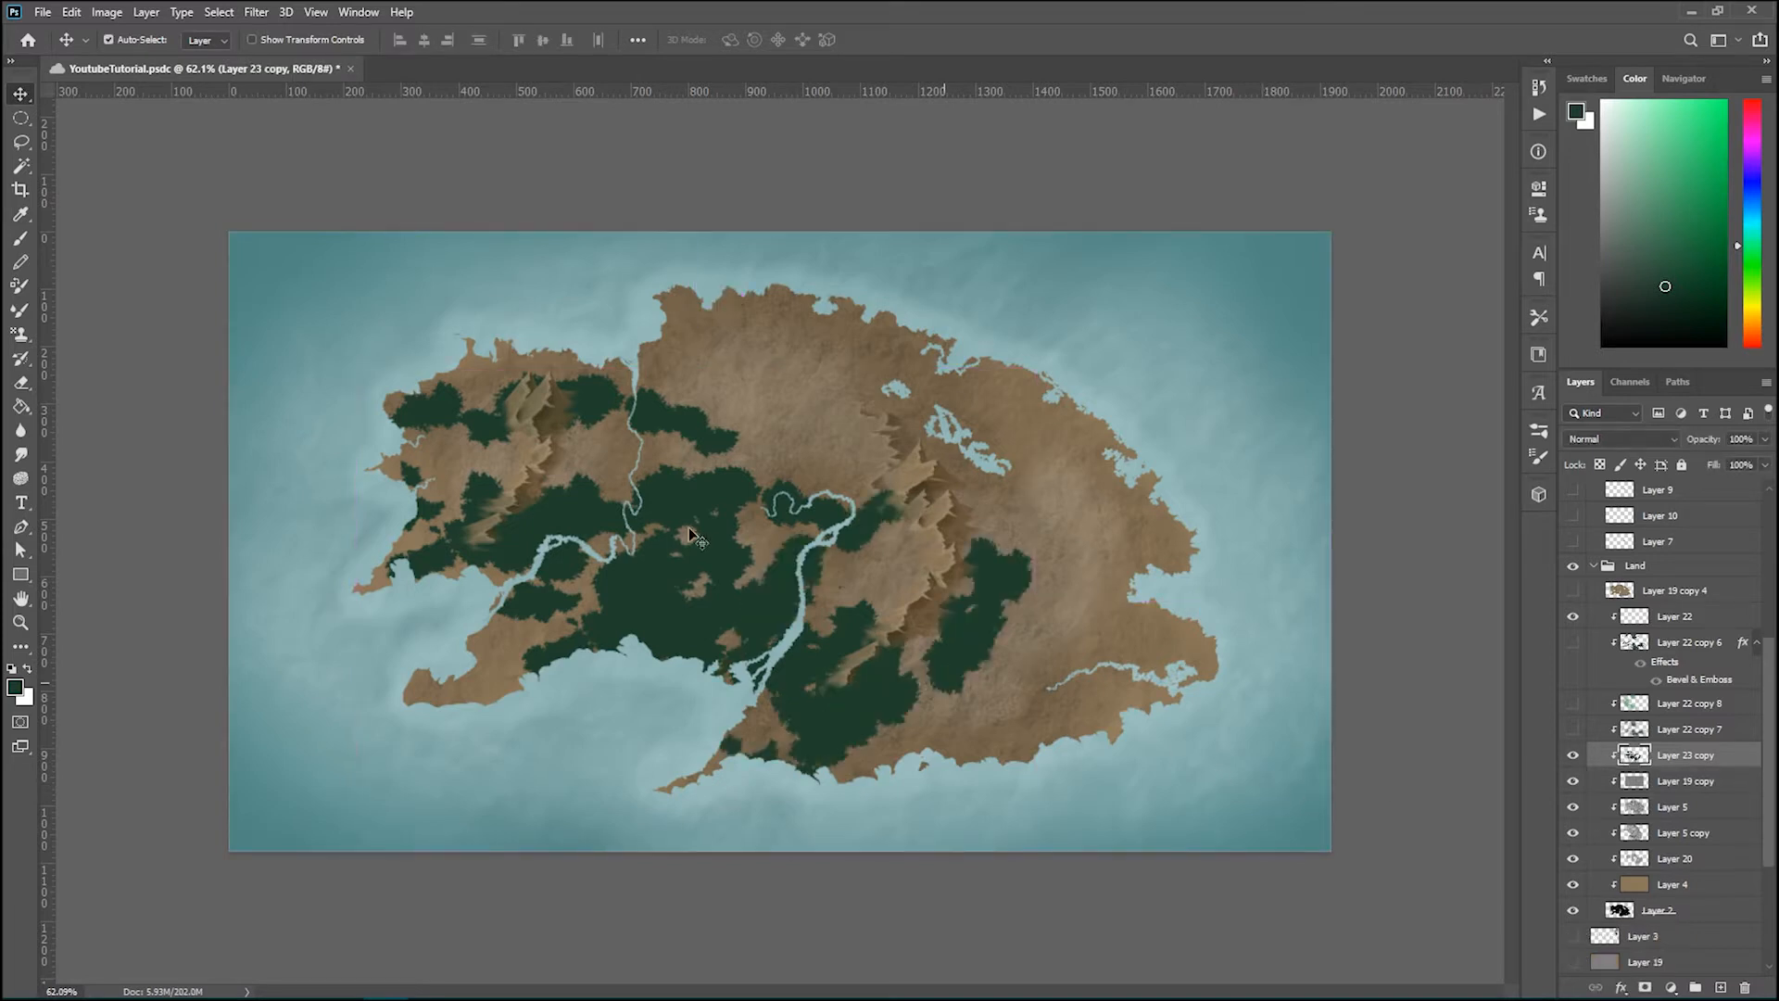
Step: Duplicate the merged forest twice to cover the northern, northeastern and western land, and merge the three forest layers
left_click_drag(696, 564, 850, 320)
left_click_drag(982, 398, 488, 422)
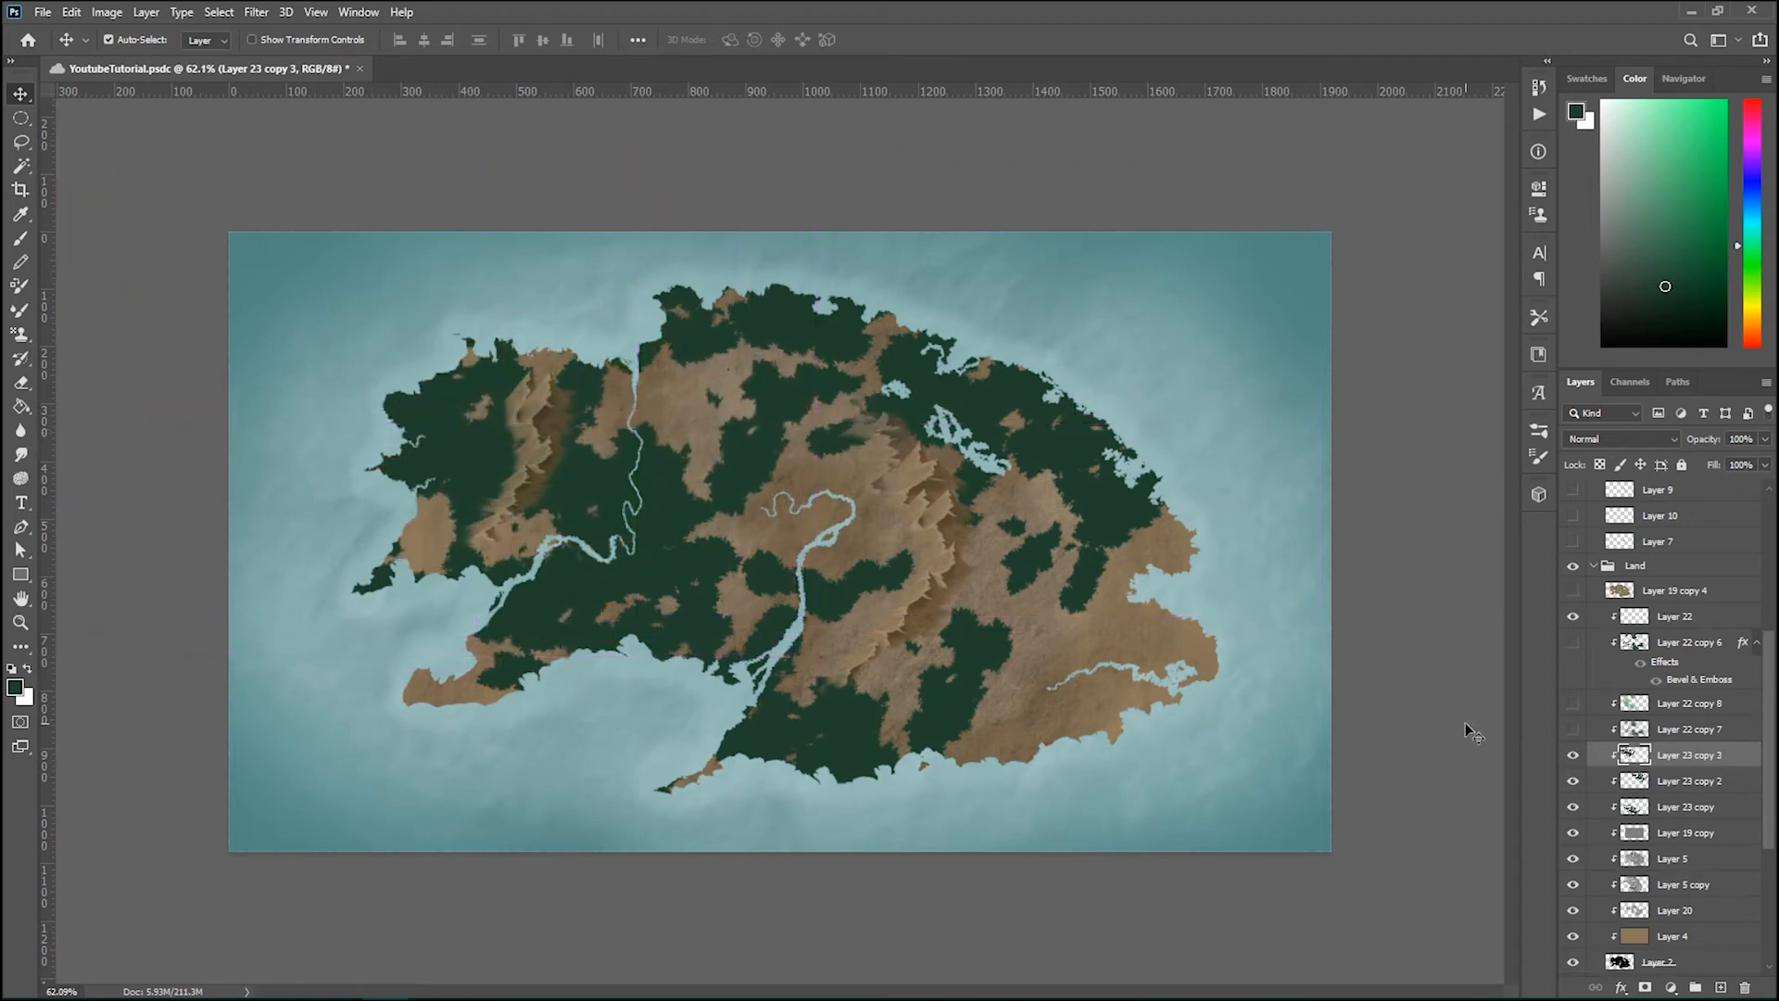
left_click(1711, 808, "shift")
key("ctrl+e")
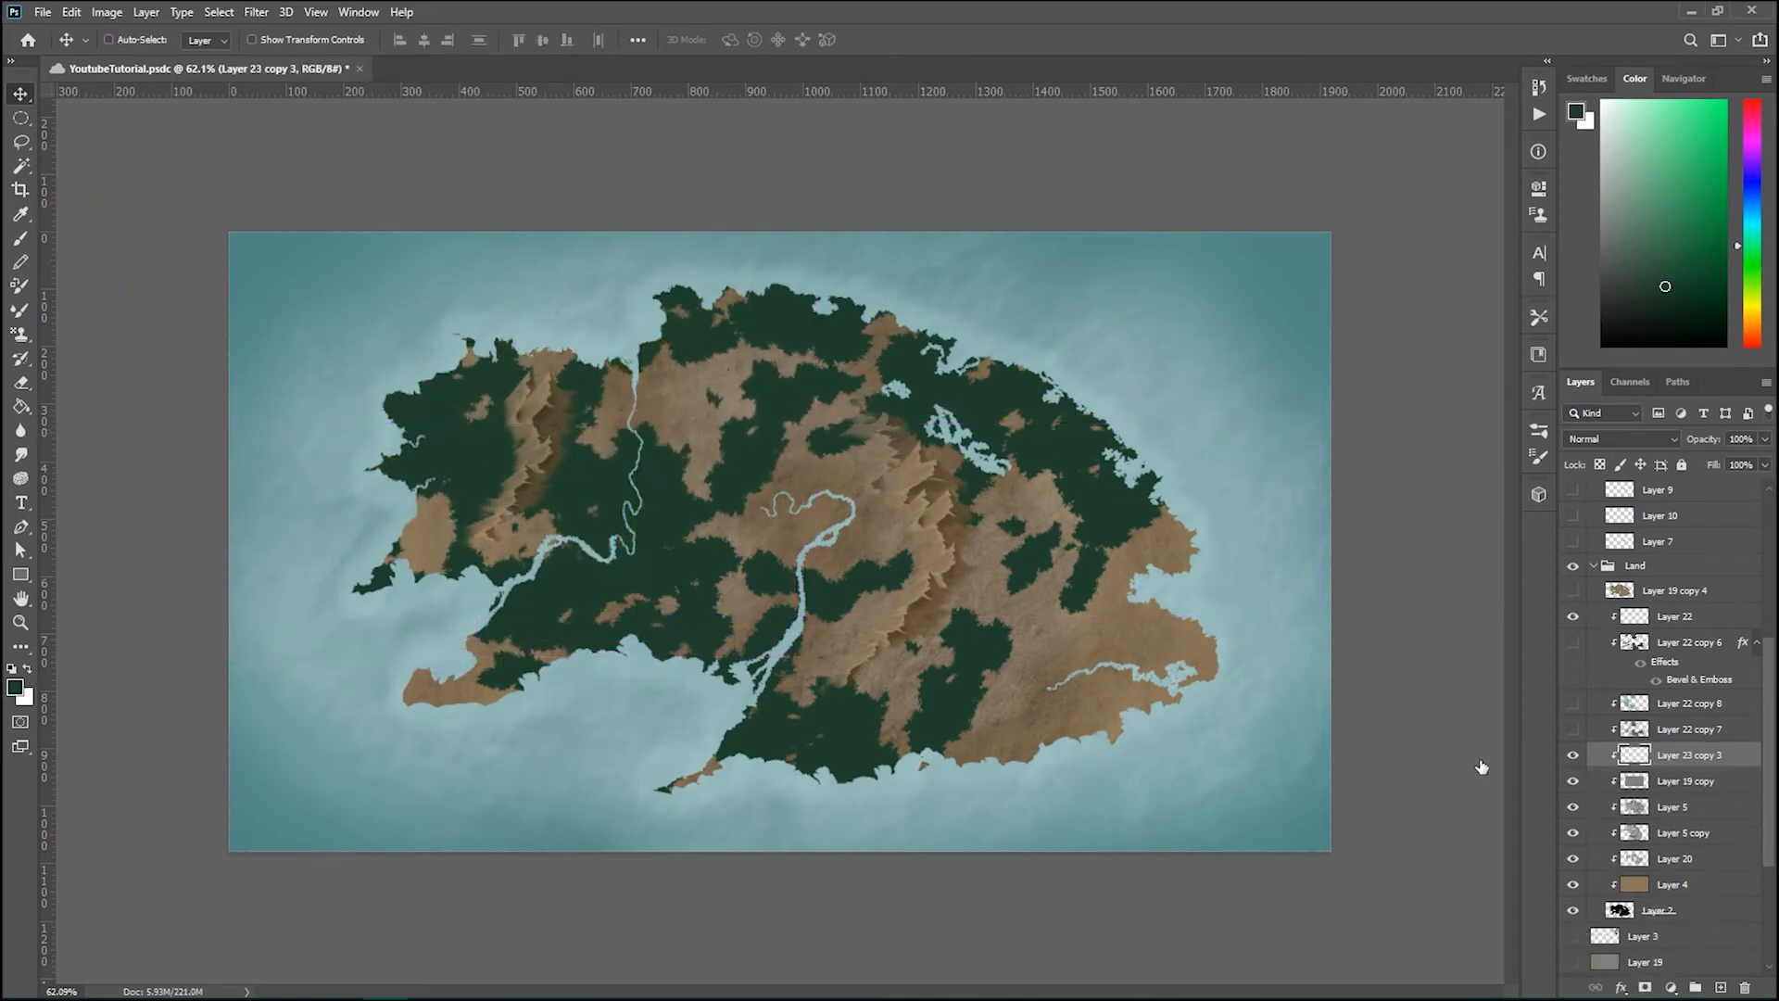
Step: Erase the merged forest from the central plain and western mountains, and thin it around the central river with an enlarged eraser
key("e")
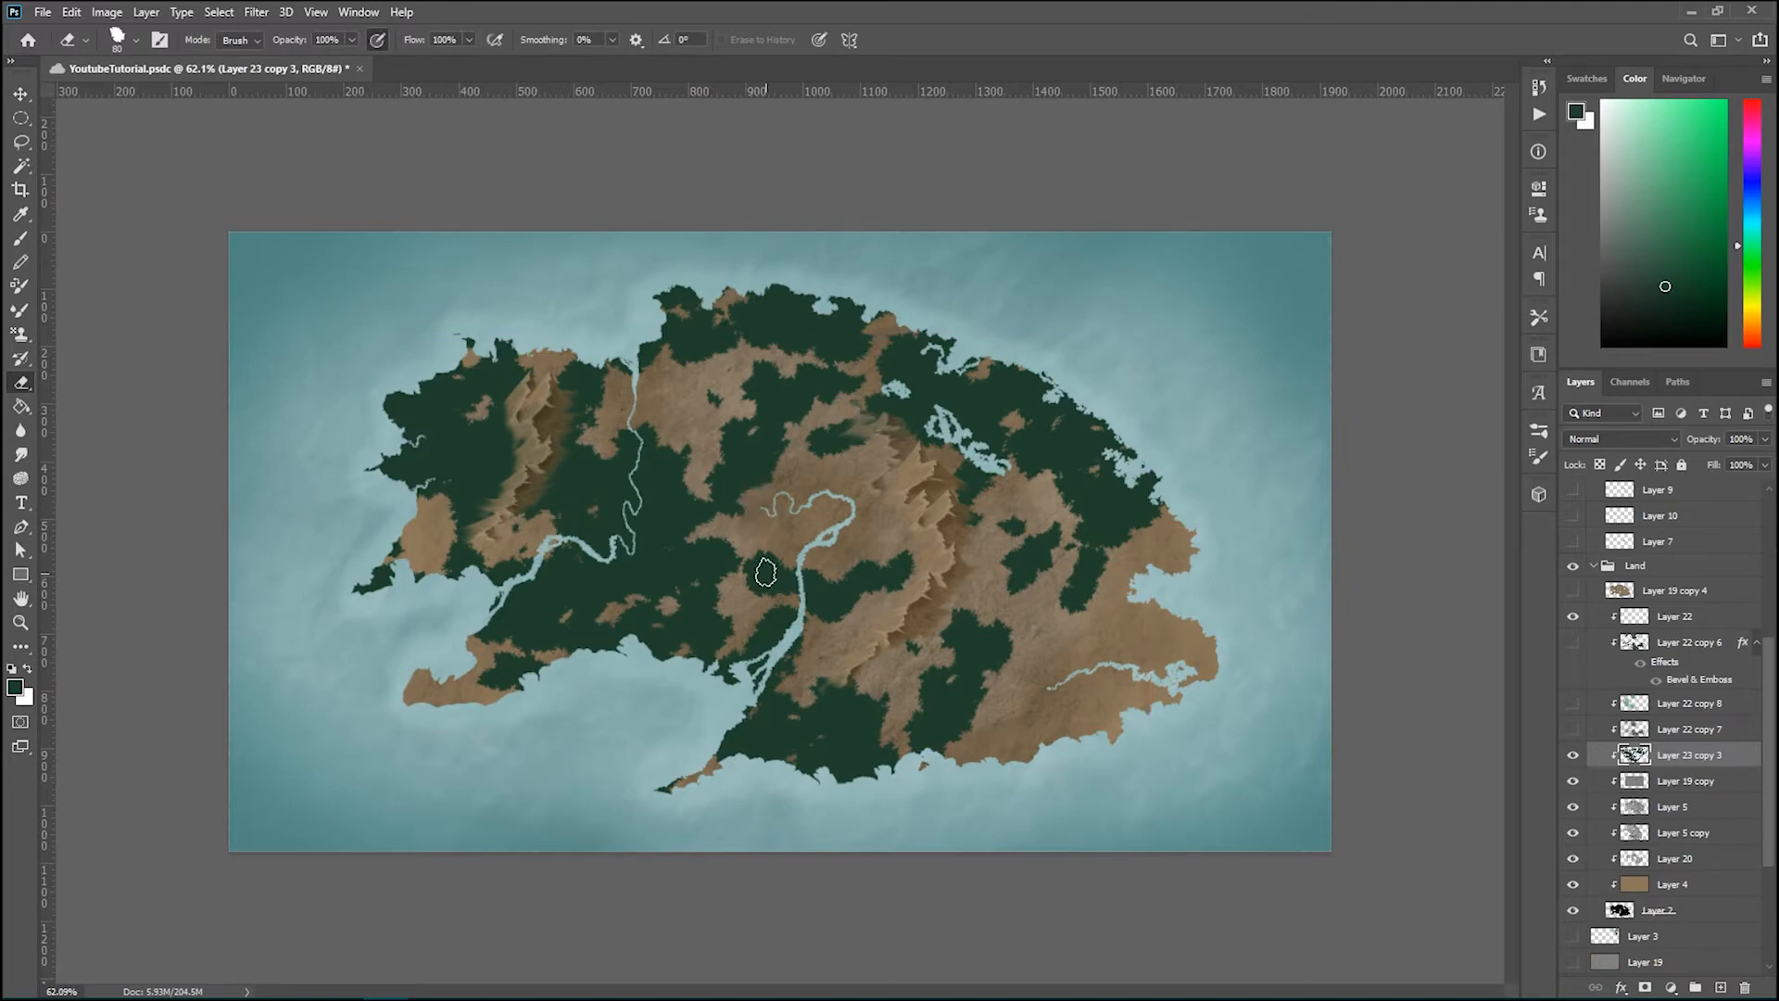
mouse_move(727, 513)
left_mouse_down()
mouse_move(893, 538)
mouse_move(834, 535)
mouse_move(836, 507)
mouse_move(795, 478)
mouse_move(814, 474)
mouse_move(908, 558)
mouse_move(873, 448)
mouse_move(920, 505)
left_mouse_up()
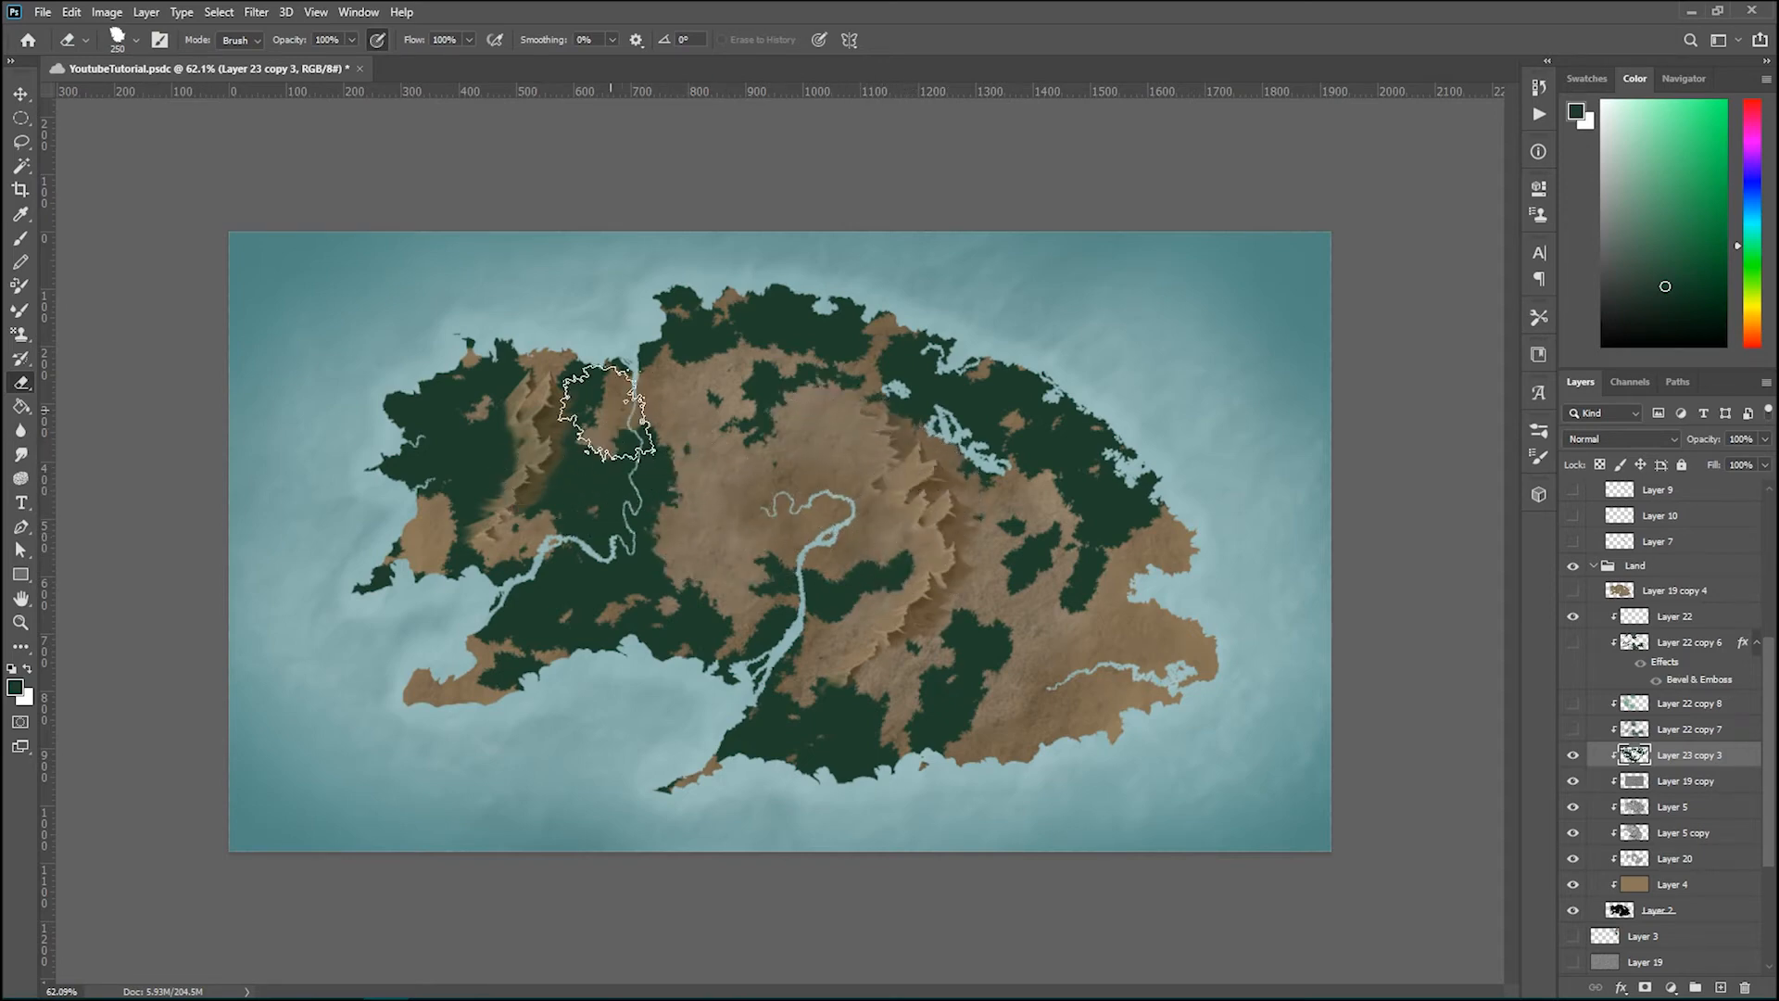
mouse_move(519, 426)
left_mouse_down()
mouse_move(548, 503)
mouse_move(556, 403)
mouse_move(546, 490)
mouse_move(558, 457)
mouse_move(525, 425)
mouse_move(500, 477)
mouse_move(551, 485)
mouse_move(505, 538)
left_mouse_up()
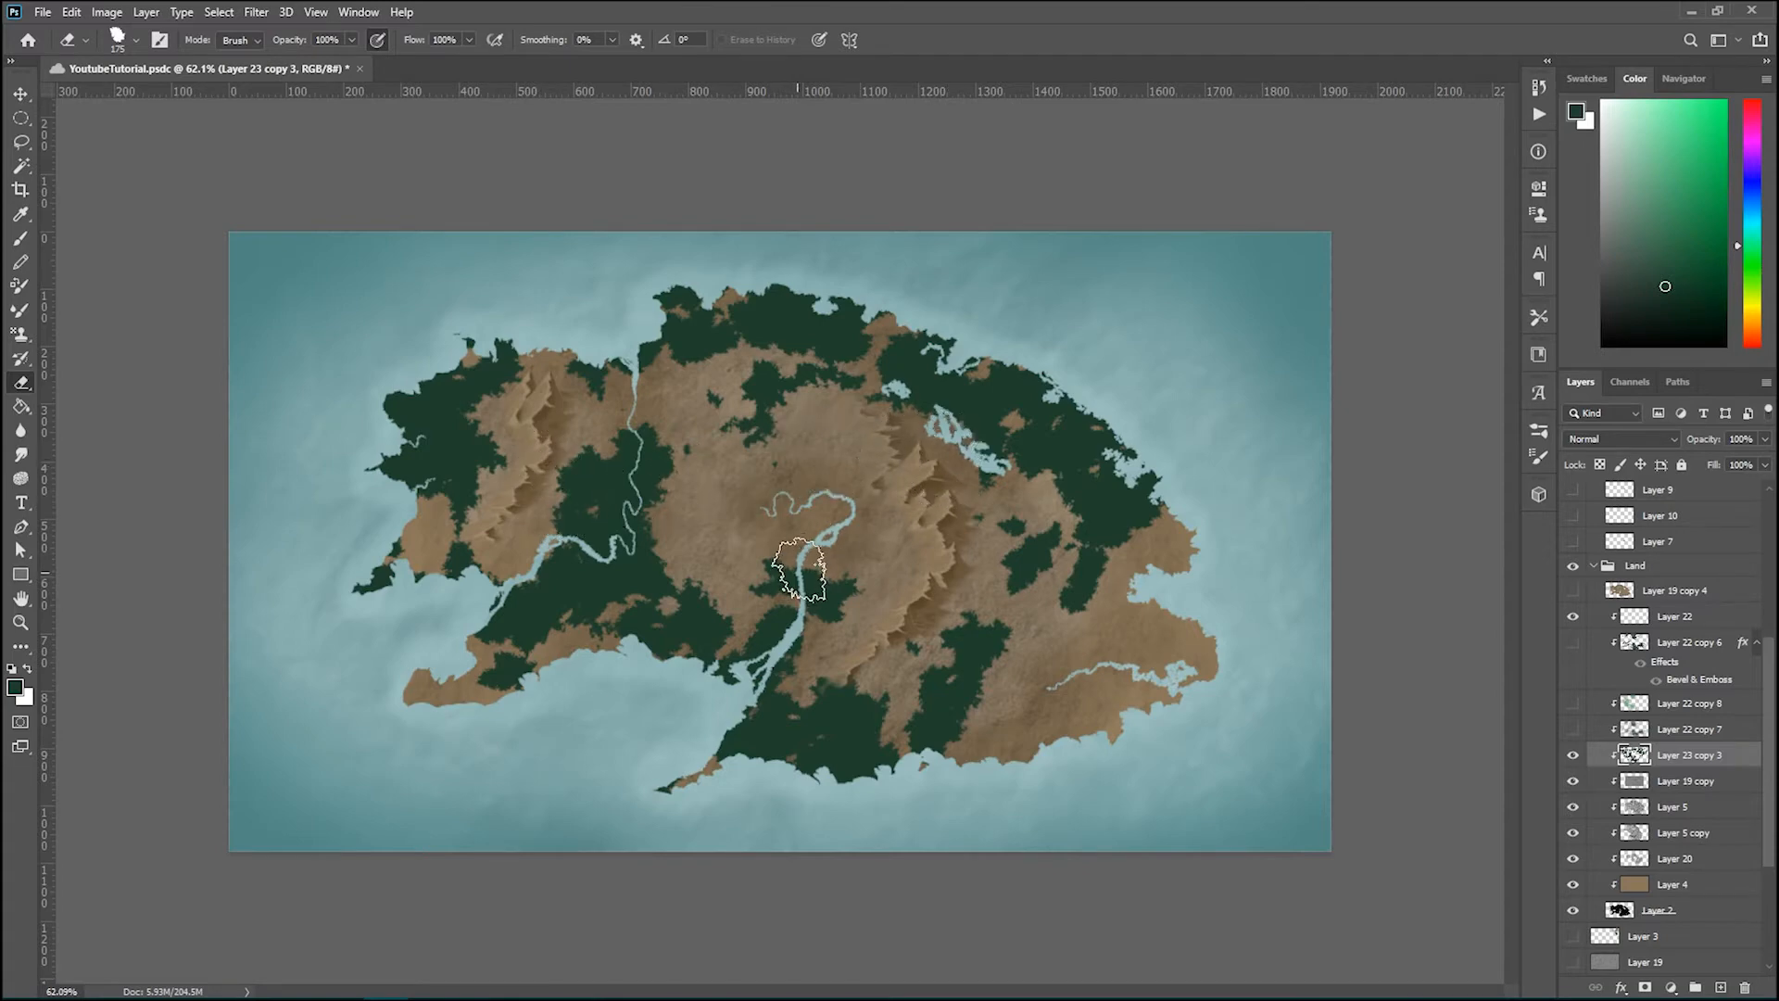
scroll(773, 505, "down", 3)
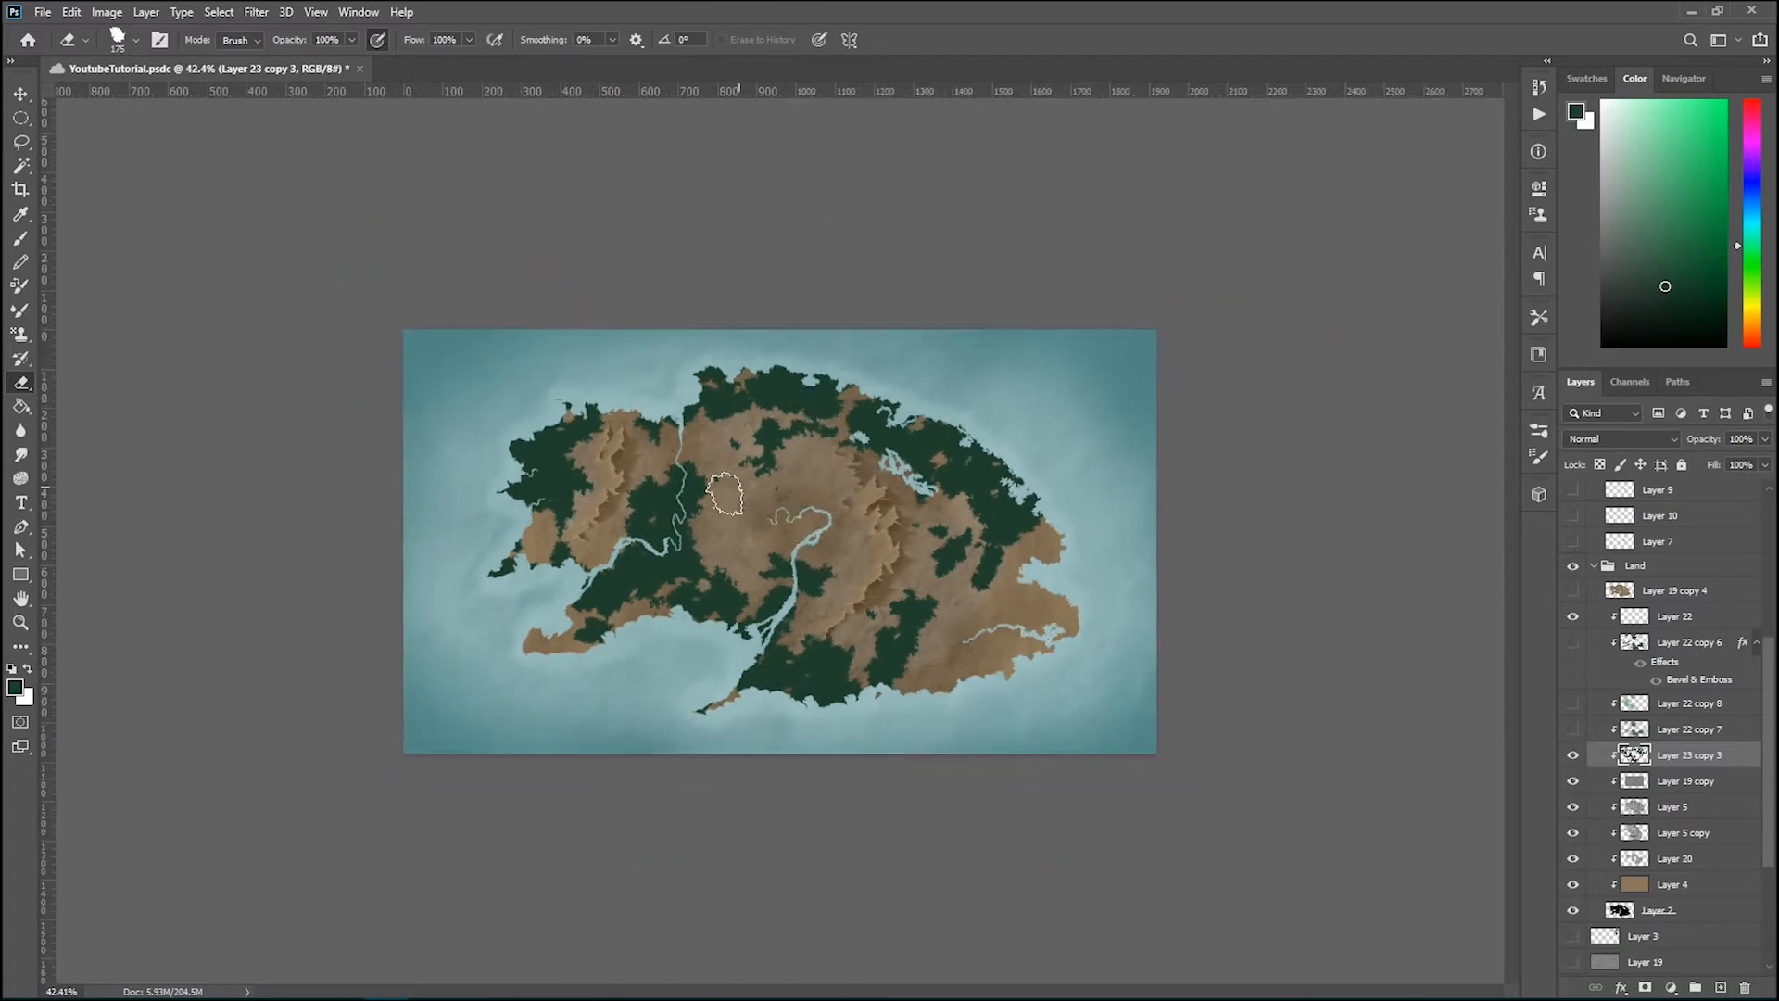
scroll(786, 600, "up", 3)
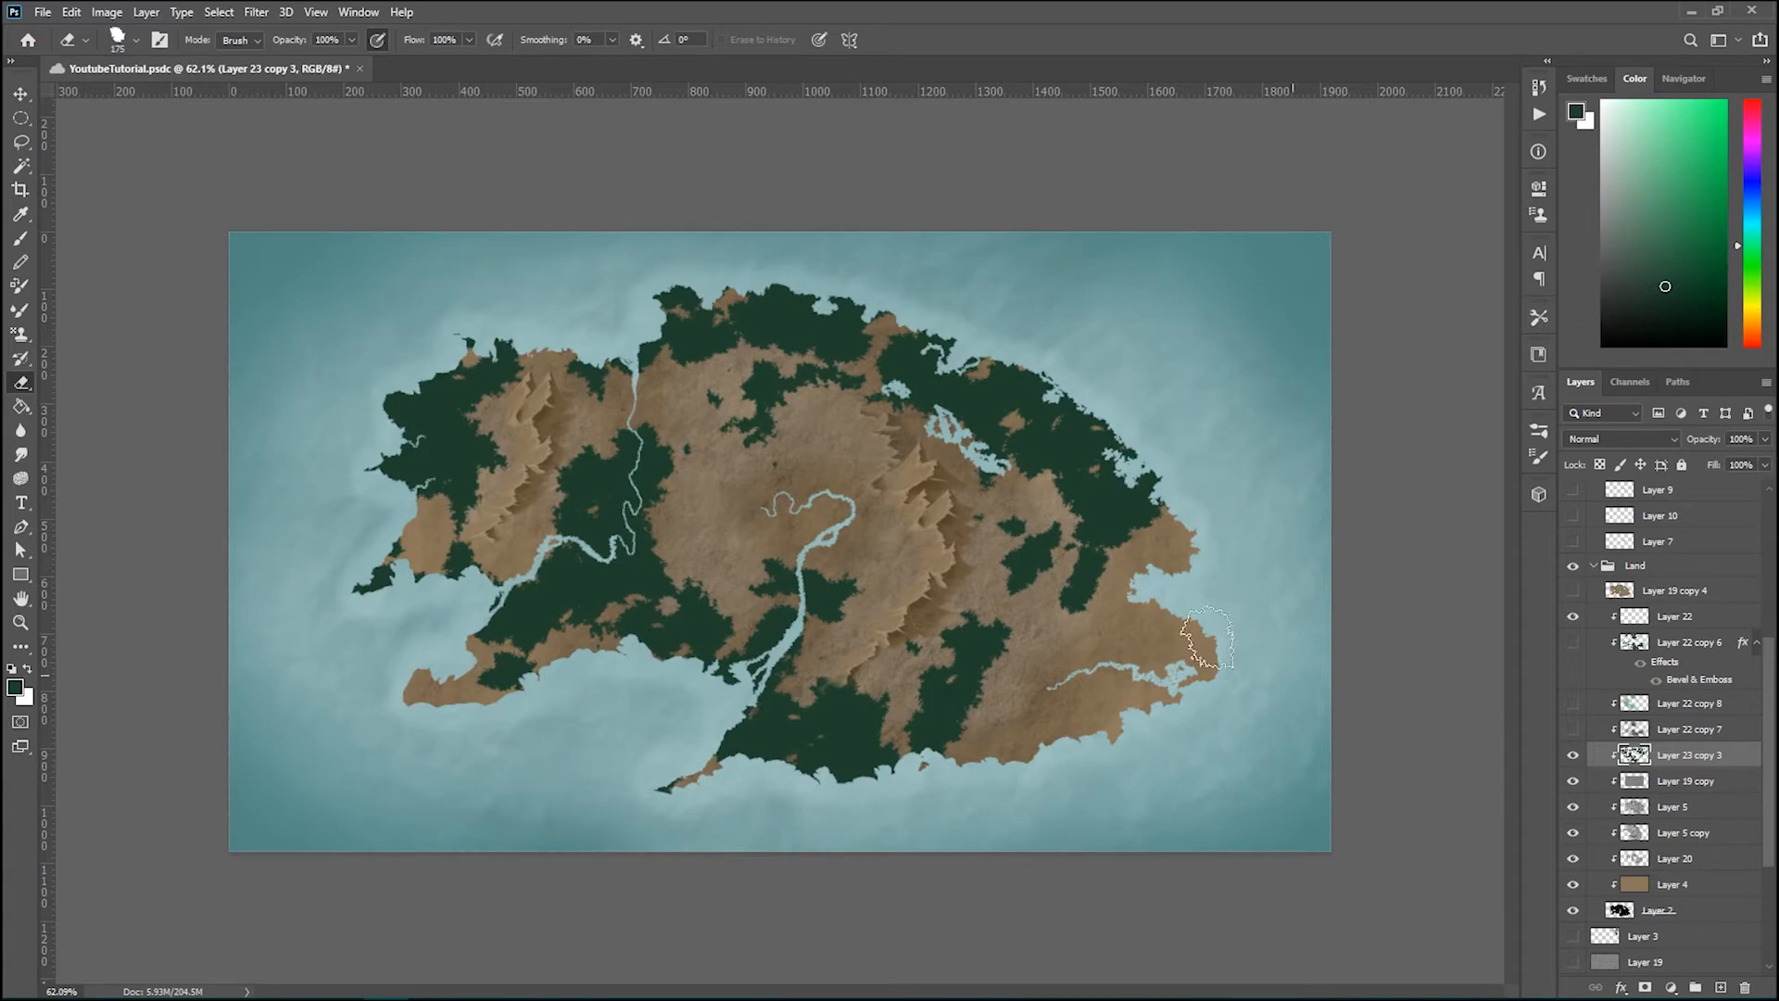
Step: Duplicate the forest layer, rotate and reposition the copy over the northern, eastern and southern land, and merge the two forest layers
left_click(21, 93)
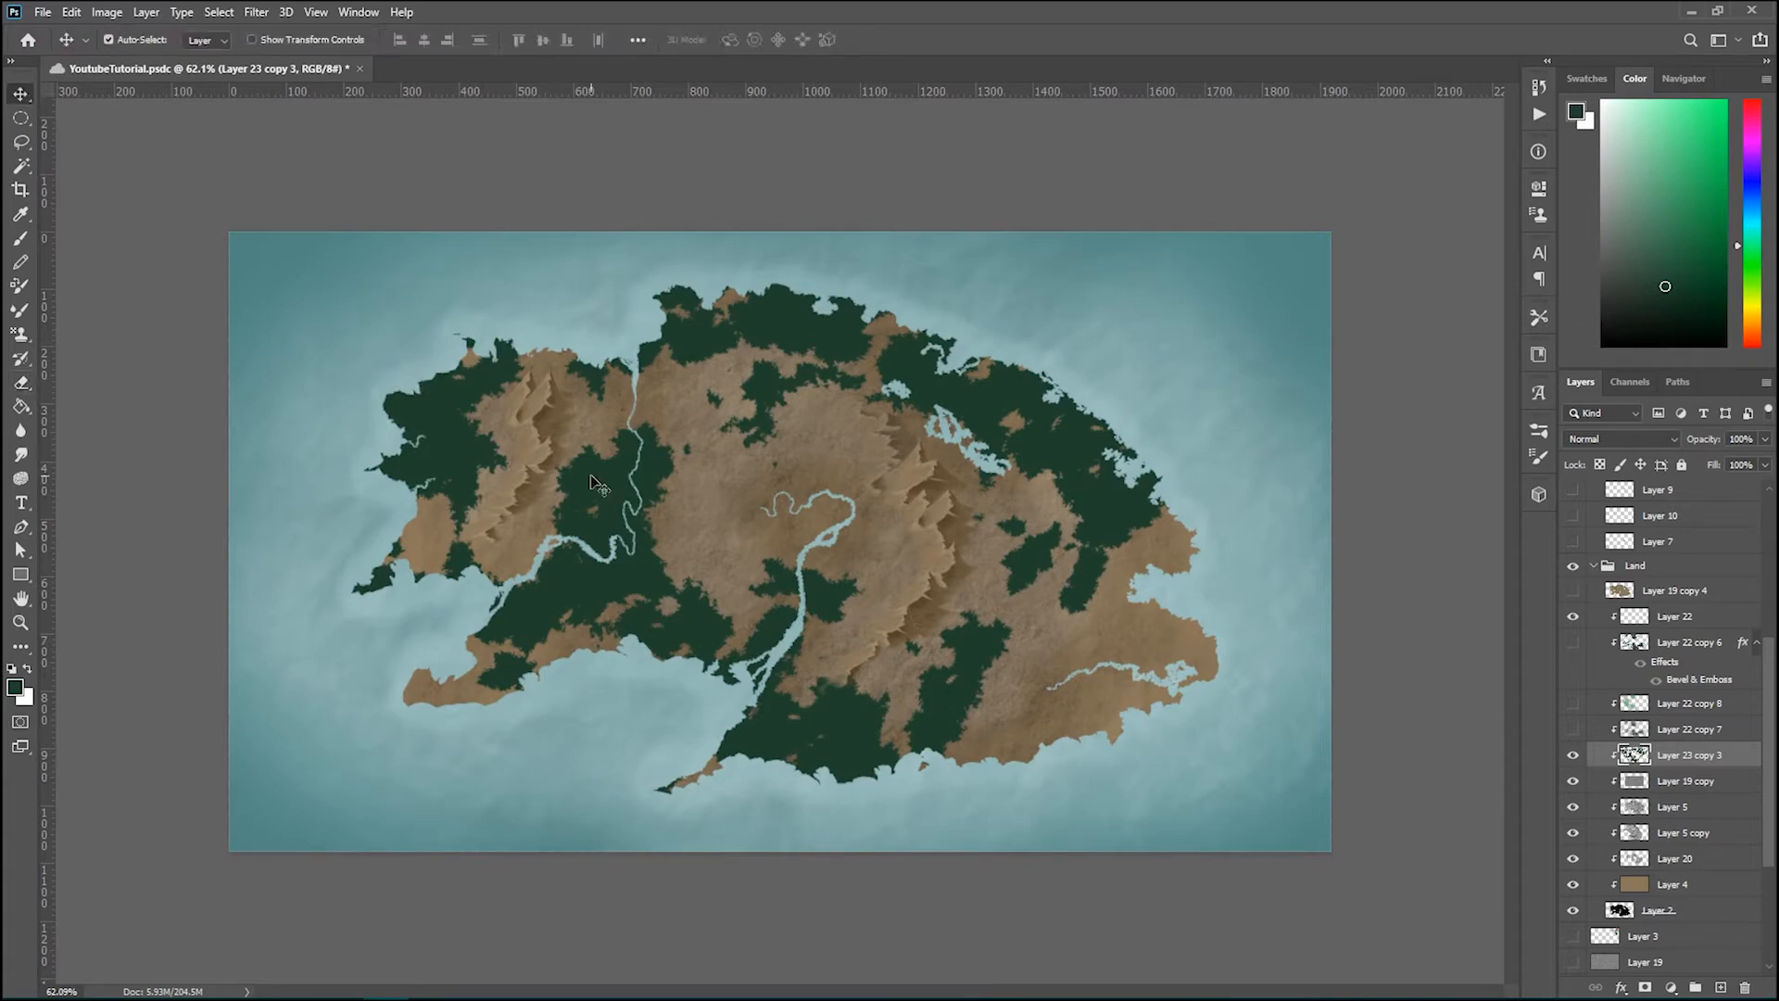
left_click_drag(453, 443, 616, 485)
key("ctrl+t")
left_click_drag(1404, 190, 649, 745)
left_click_drag(734, 403, 786, 361)
key("Return")
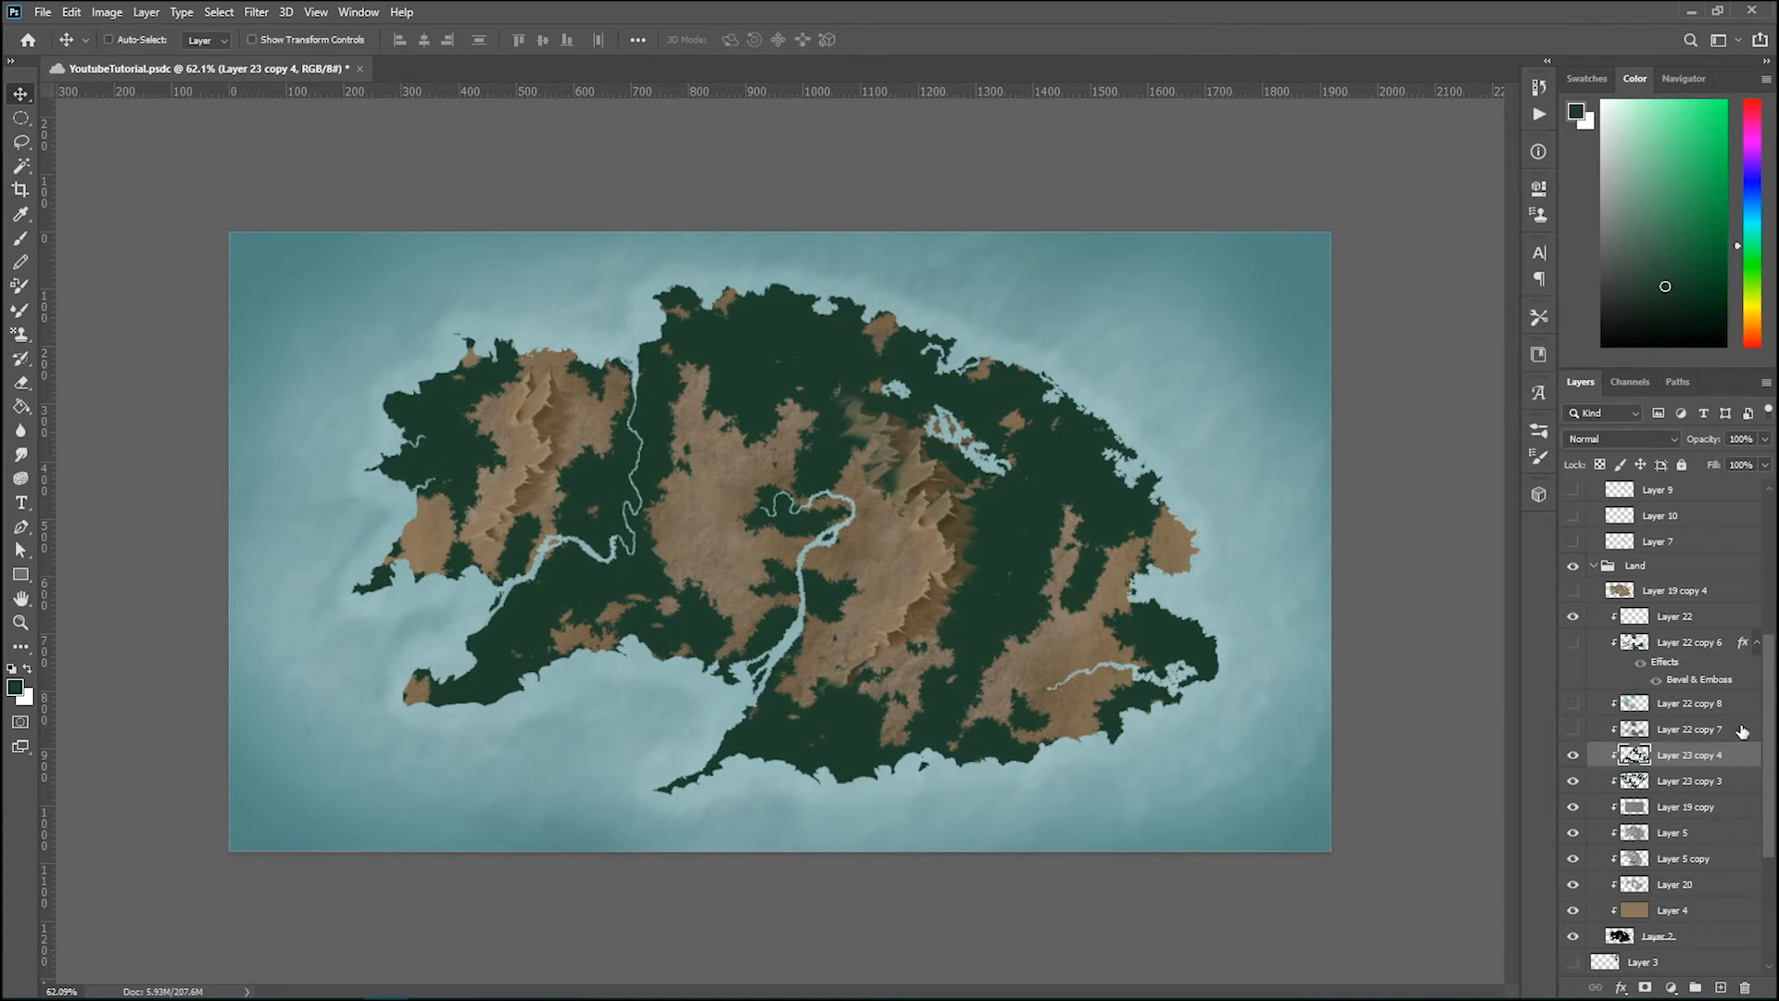
key("Delete")
Step: Erase forest from the central plain and eastern mountains, and paint dark green forest around the southeastern river
mouse_move(750, 459)
left_mouse_down()
mouse_move(720, 407)
mouse_move(745, 425)
mouse_move(737, 461)
mouse_move(686, 451)
left_mouse_up()
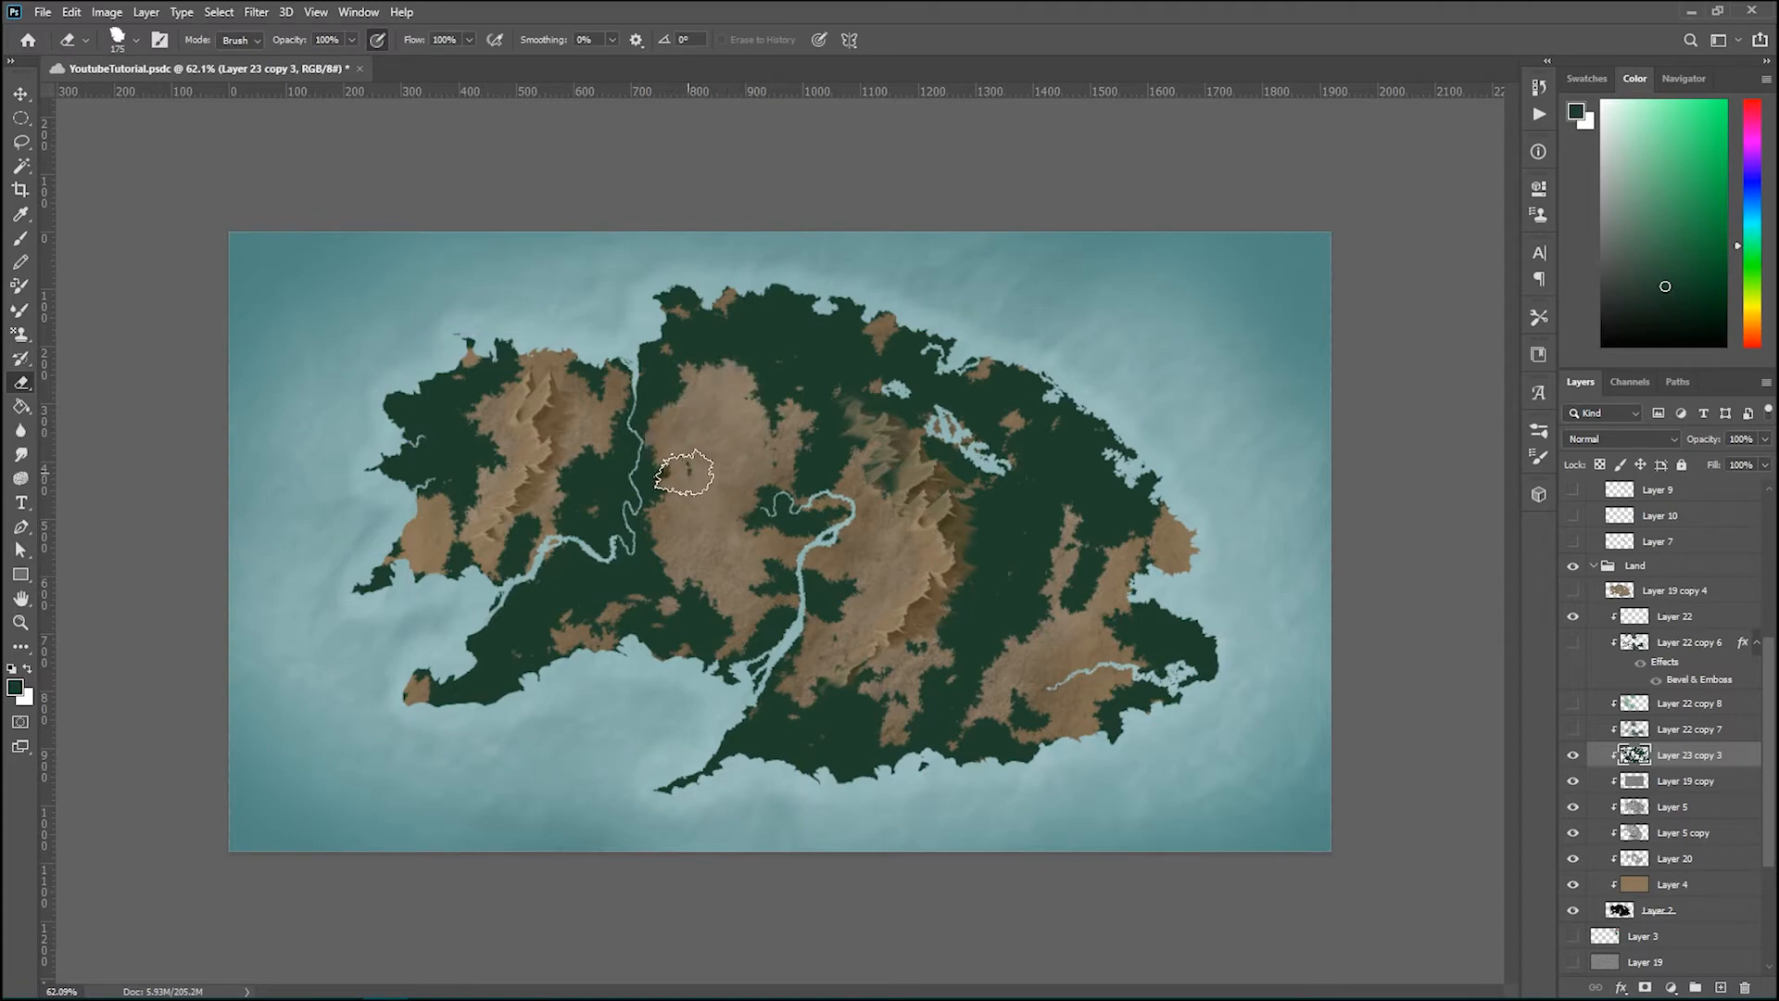
mouse_move(806, 488)
left_mouse_down()
mouse_move(768, 500)
mouse_move(807, 471)
mouse_move(818, 507)
mouse_move(785, 500)
mouse_move(818, 467)
mouse_move(892, 459)
mouse_move(862, 419)
mouse_move(955, 502)
mouse_move(954, 561)
mouse_move(903, 590)
mouse_move(893, 624)
mouse_move(878, 615)
mouse_move(896, 586)
mouse_move(877, 619)
mouse_move(912, 616)
mouse_move(876, 623)
mouse_move(857, 647)
mouse_move(881, 683)
left_mouse_up()
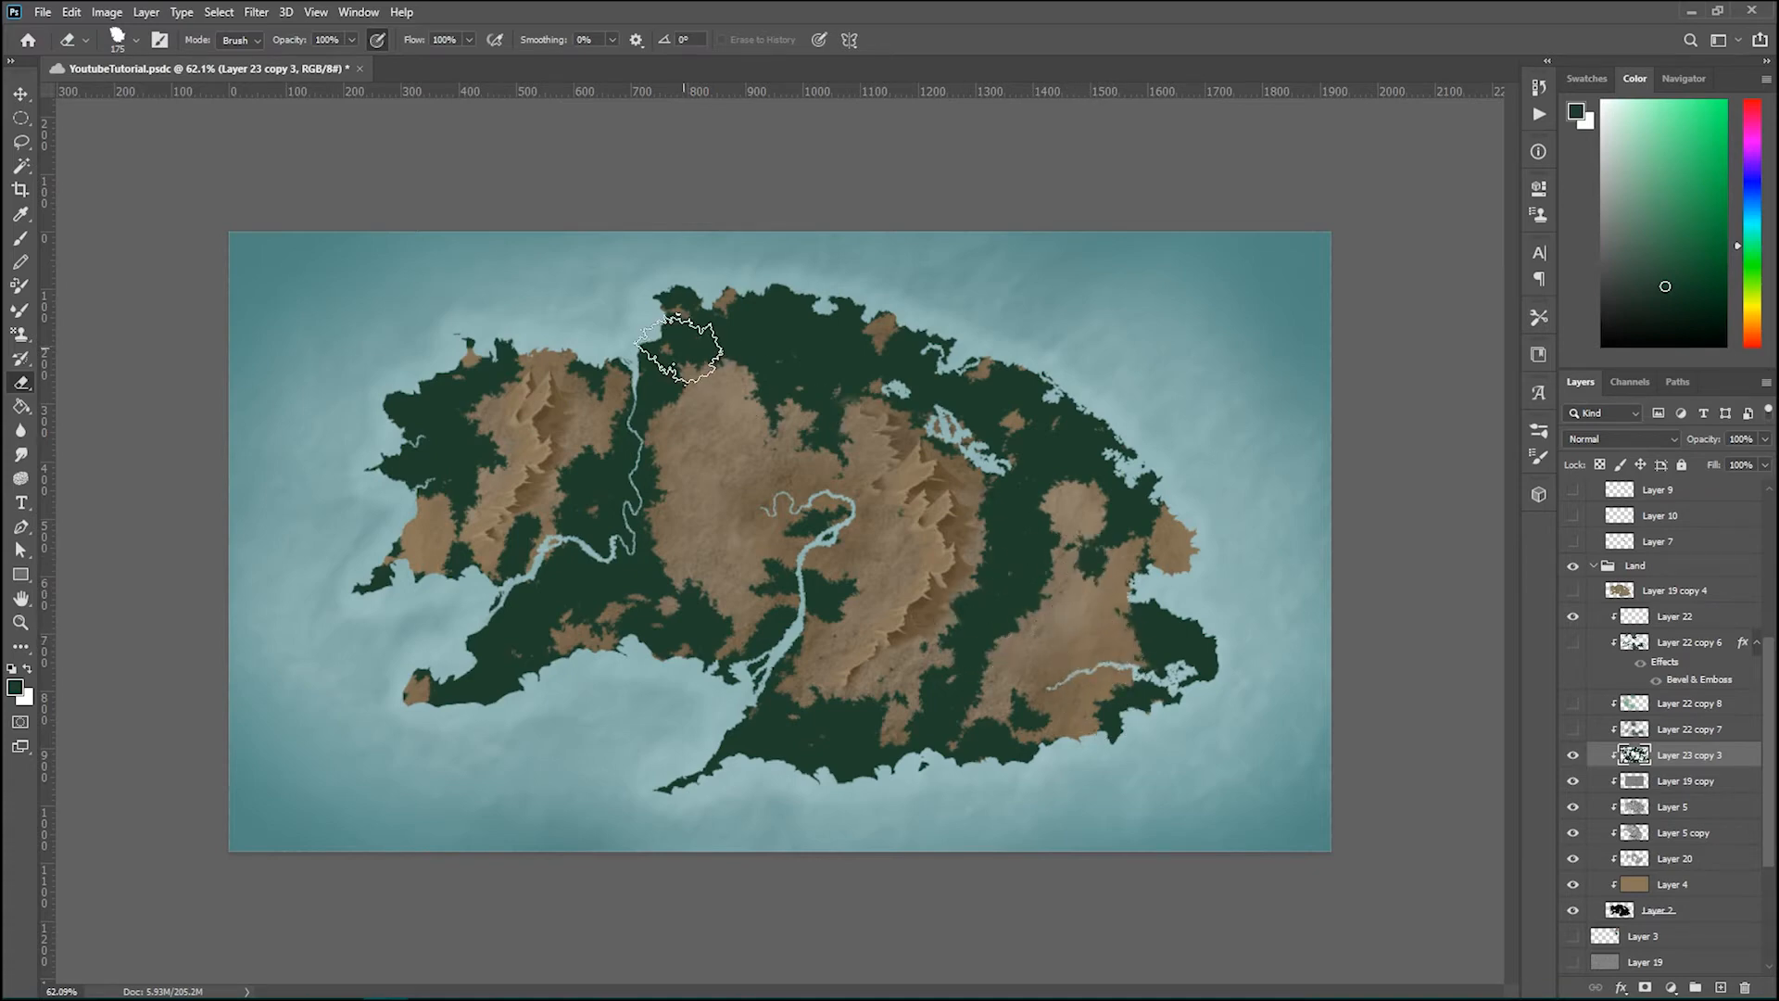
key("b")
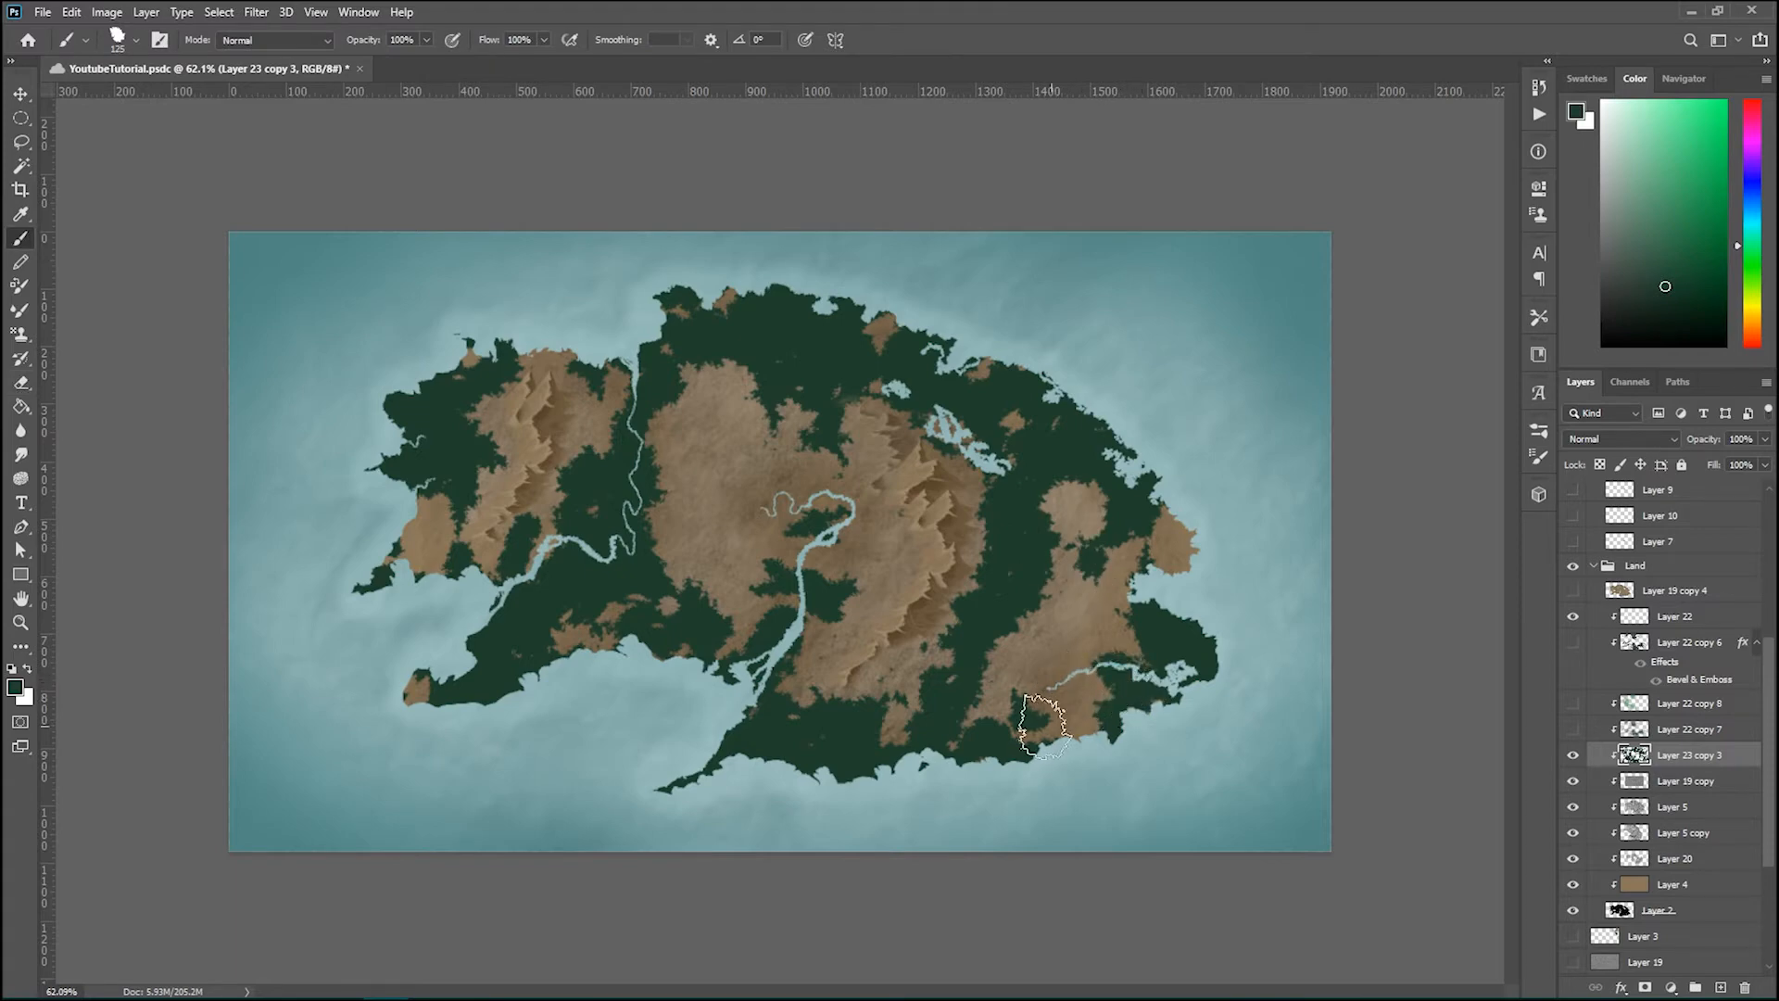
mouse_move(1073, 686)
left_mouse_down()
mouse_move(1052, 695)
mouse_move(1056, 718)
left_mouse_up()
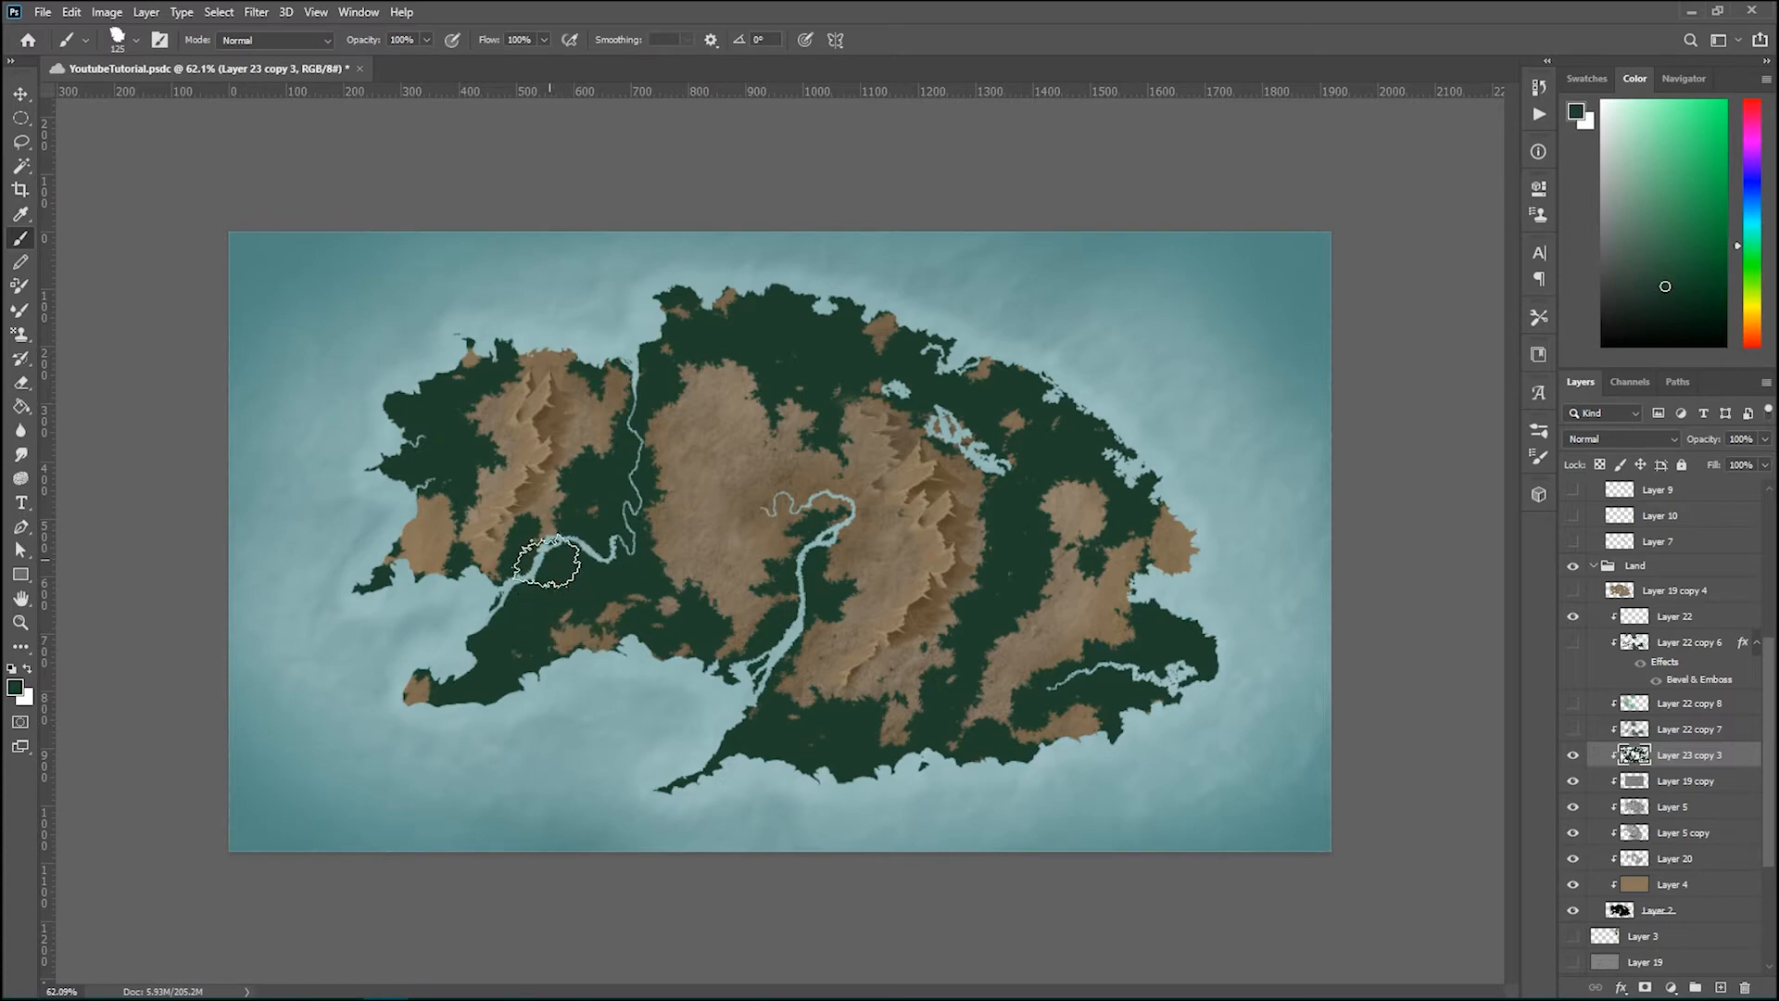
Step: Erase the forest patches breaking up the plain east of the mountains to form one larger clearing
scroll(915, 521, "down", 2)
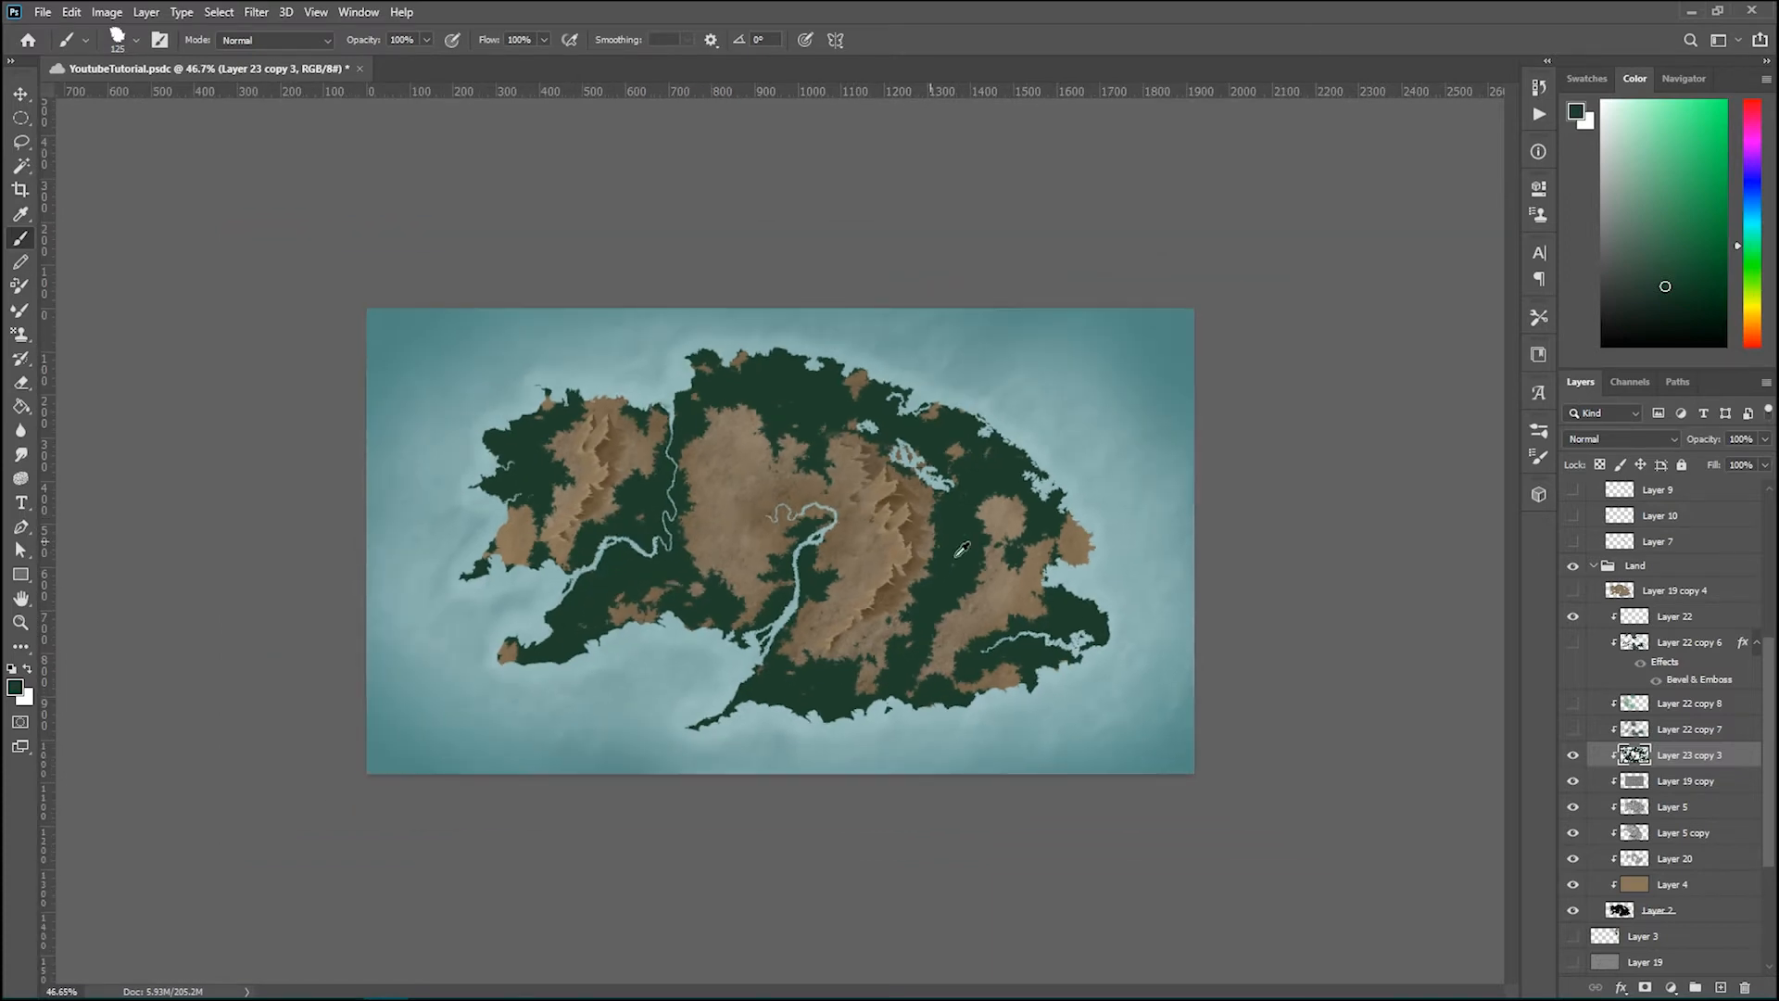
scroll(917, 559, "down", 1)
scroll(837, 576, "up", 4)
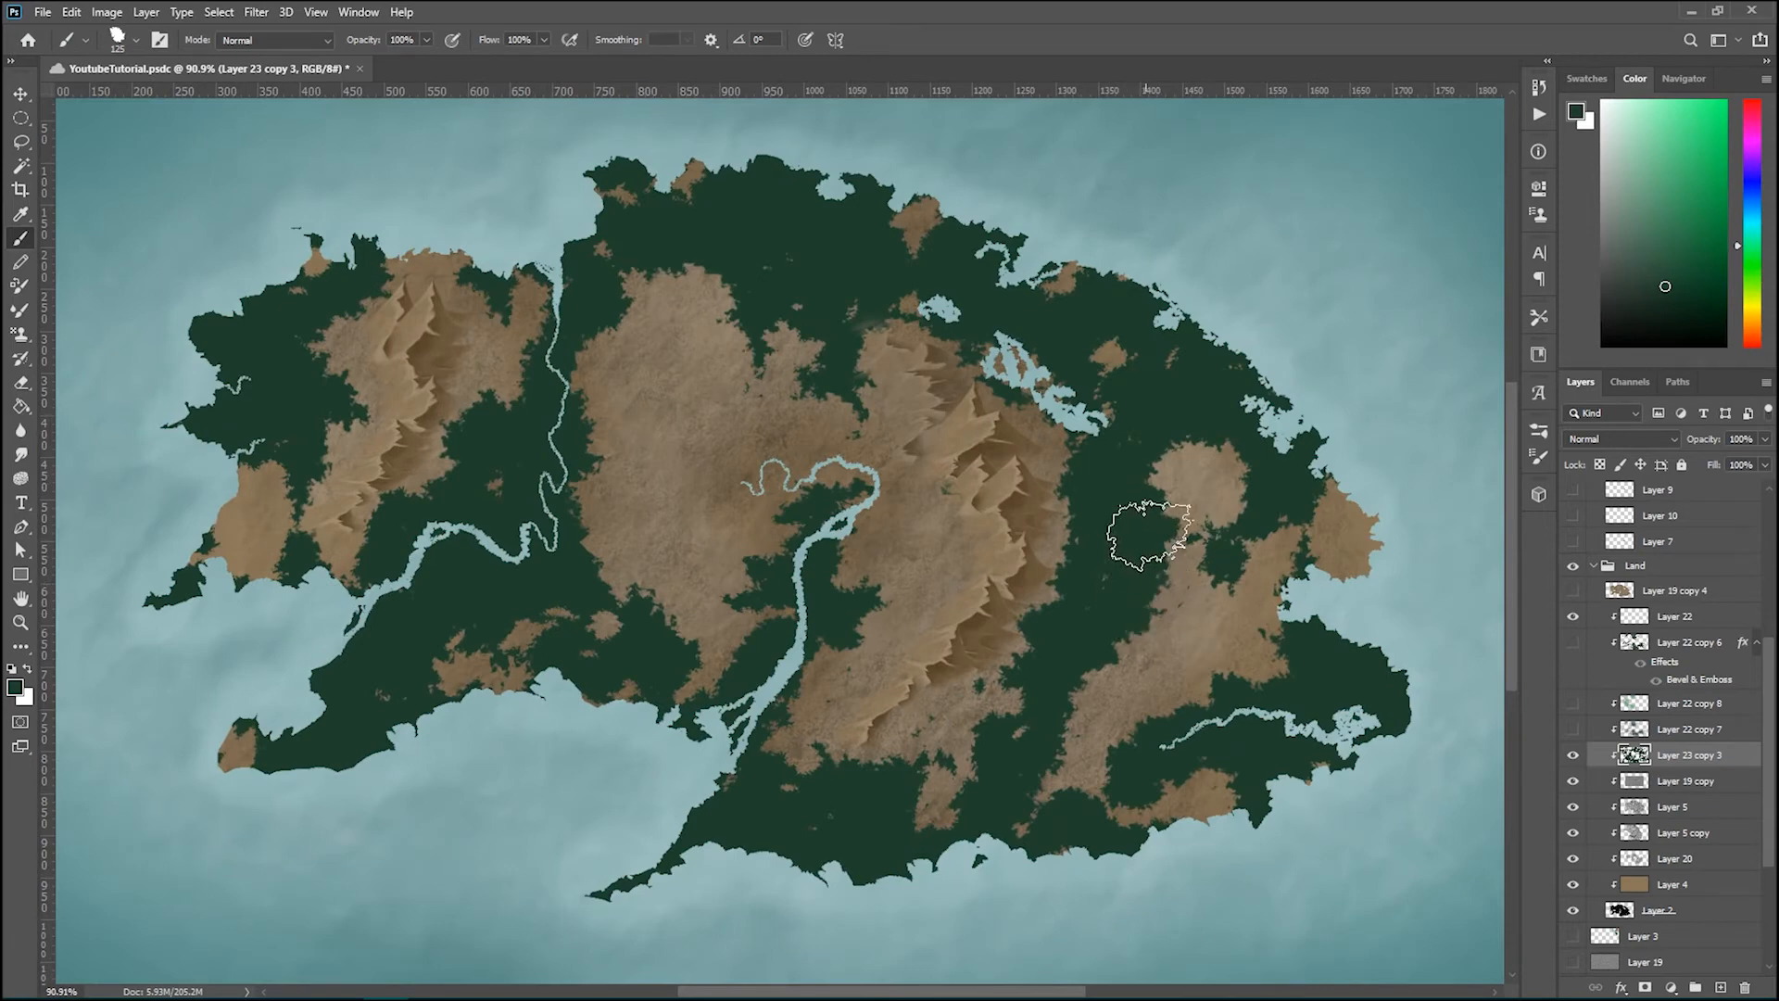
key("e")
mouse_move(1171, 509)
left_mouse_down()
mouse_move(1187, 546)
mouse_move(1153, 509)
mouse_move(1214, 500)
left_mouse_up()
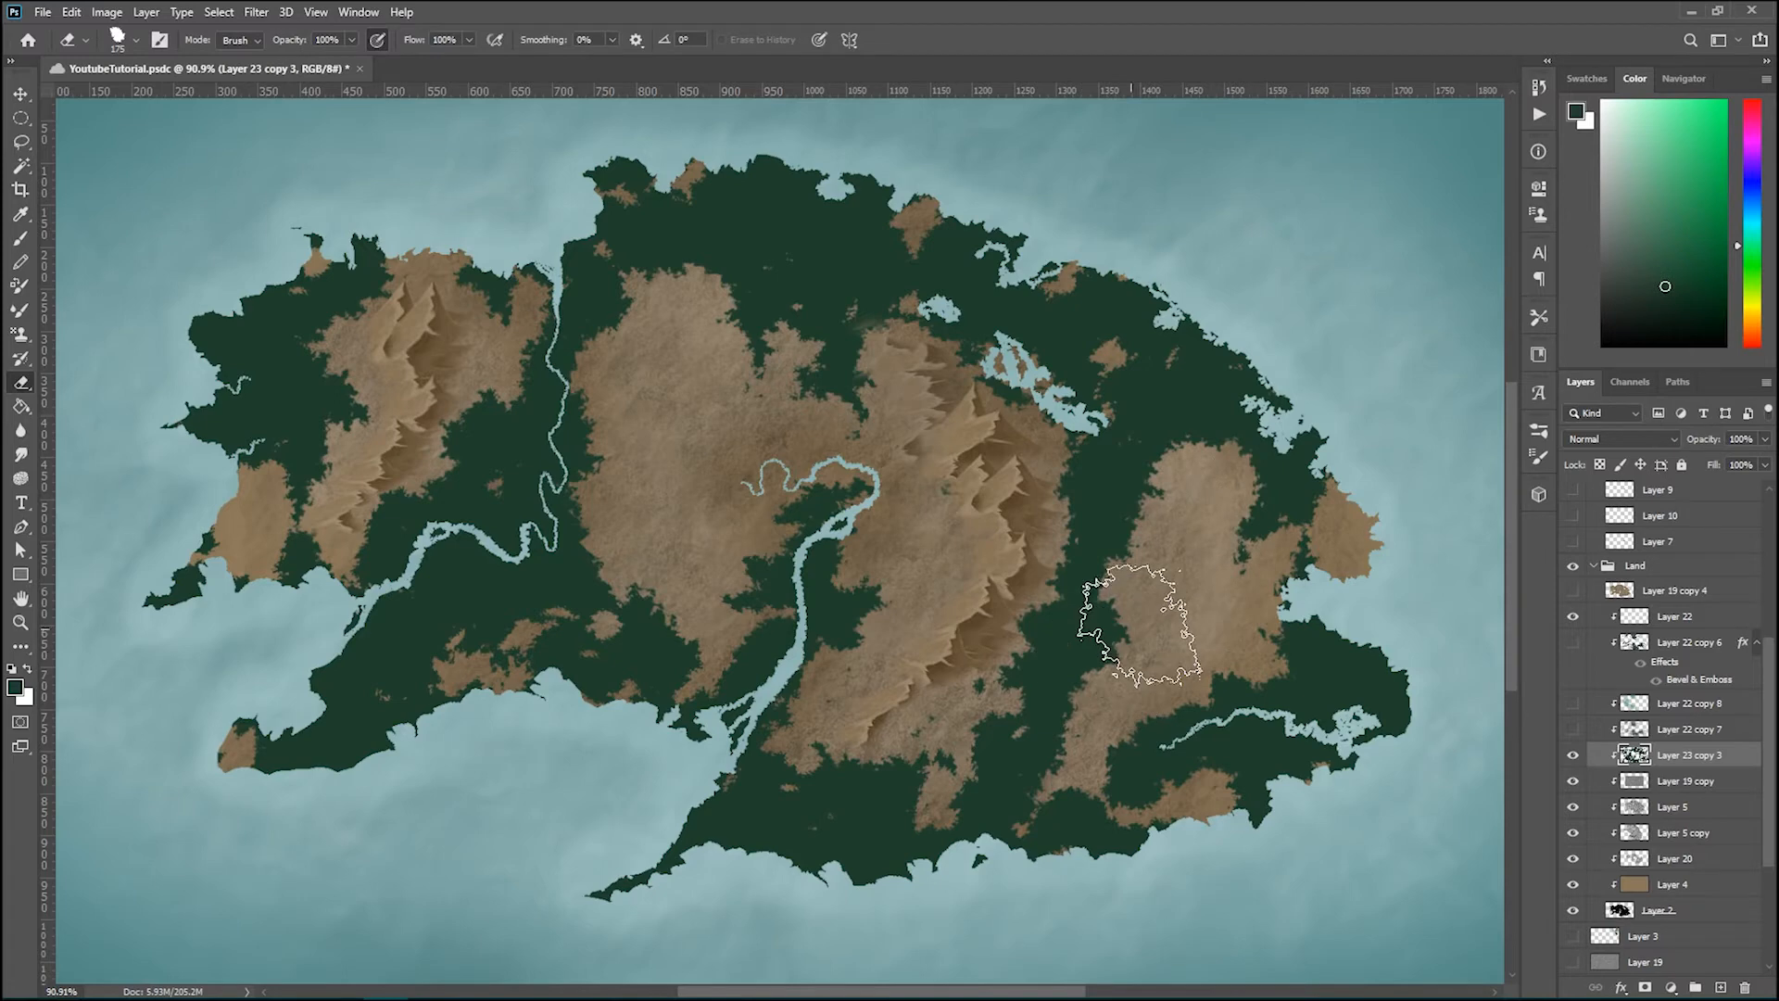
Step: Reduce the eraser to 80 px and trim the forest along the northeastern coast and the southwestern peninsula
key("bracketleft")
key("bracketleft")
key("bracketleft")
key("bracketleft")
key("bracketleft")
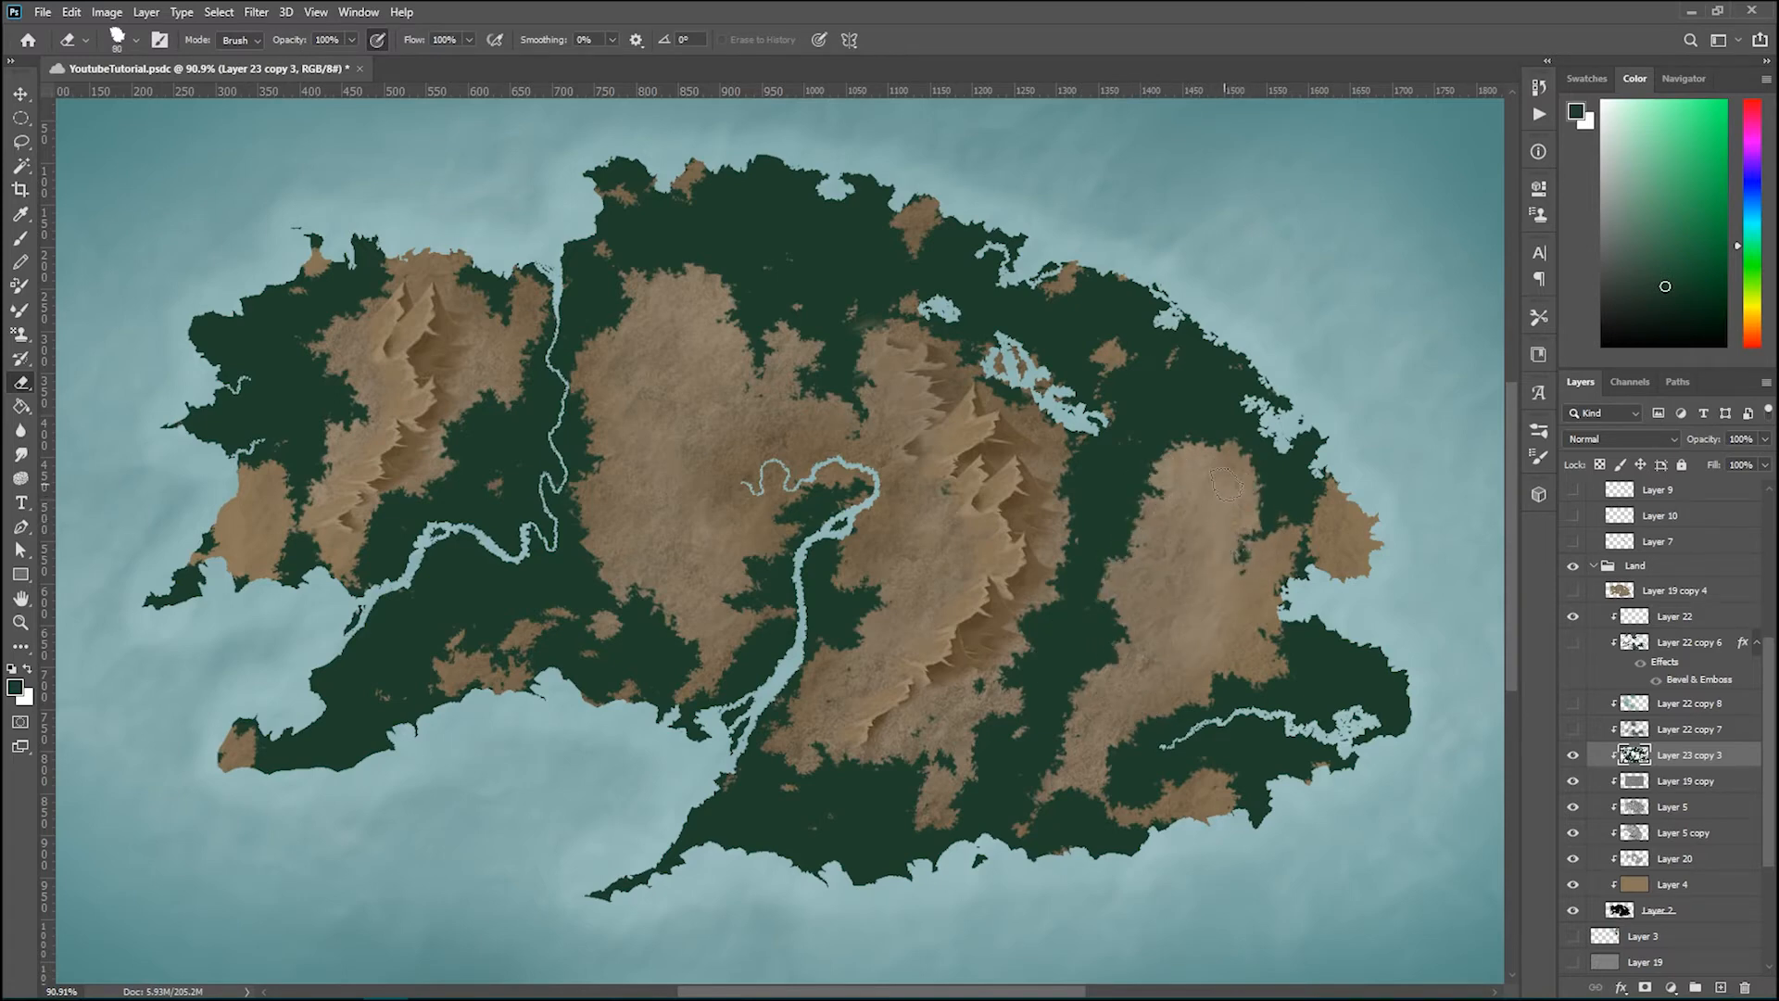
left_click_drag(1295, 389, 1254, 355)
scroll(755, 512, "down", 3)
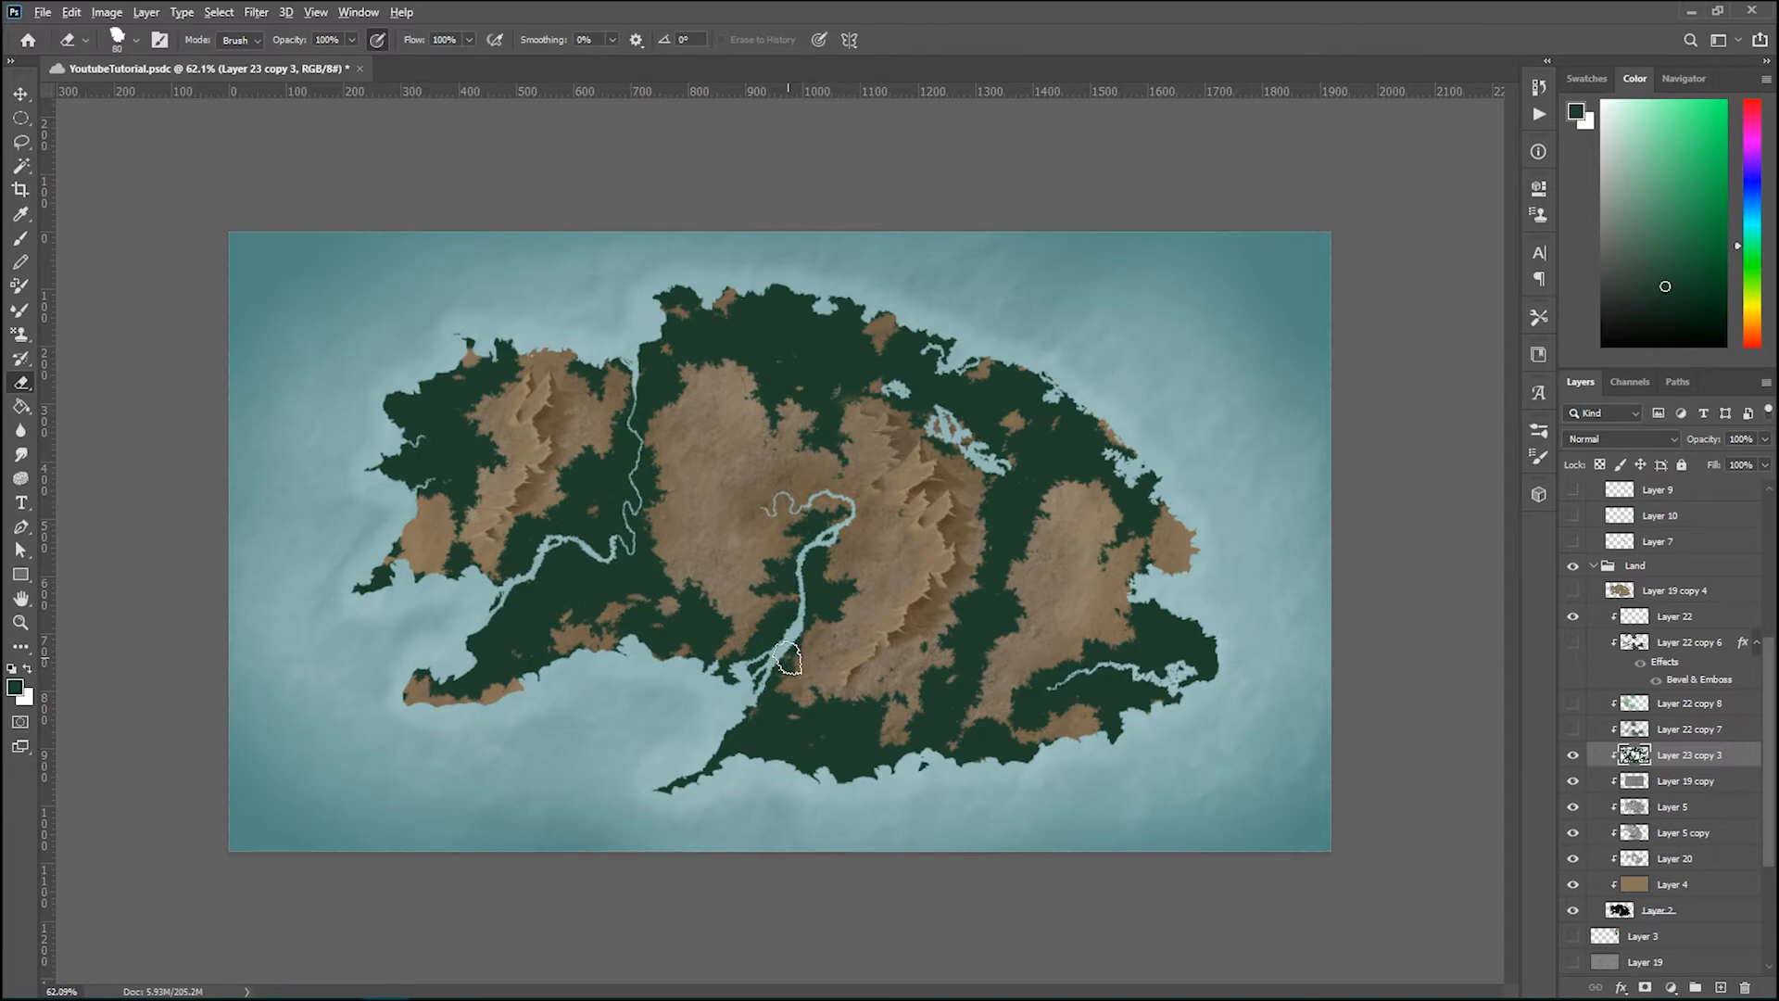
Step: Open the Filter Gallery on the forest layer and review the settings of its Rough Pastels and Sponge effects
scroll(783, 654, "up", 2)
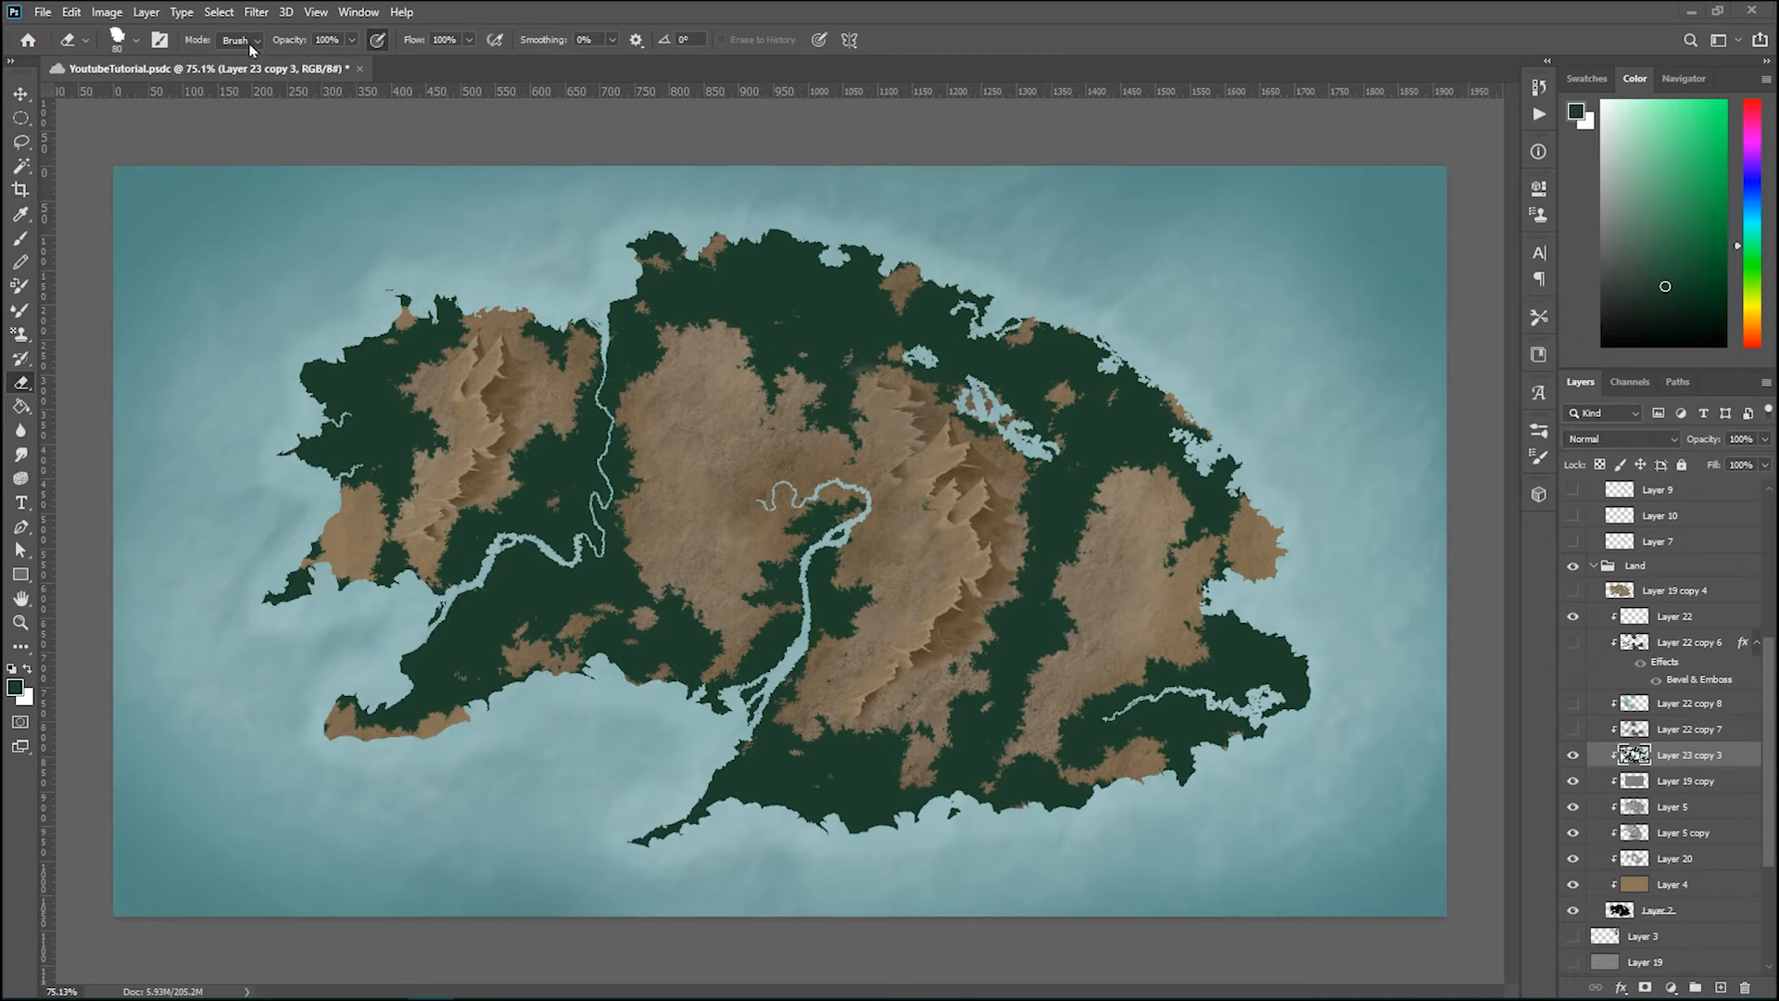
left_click(257, 17)
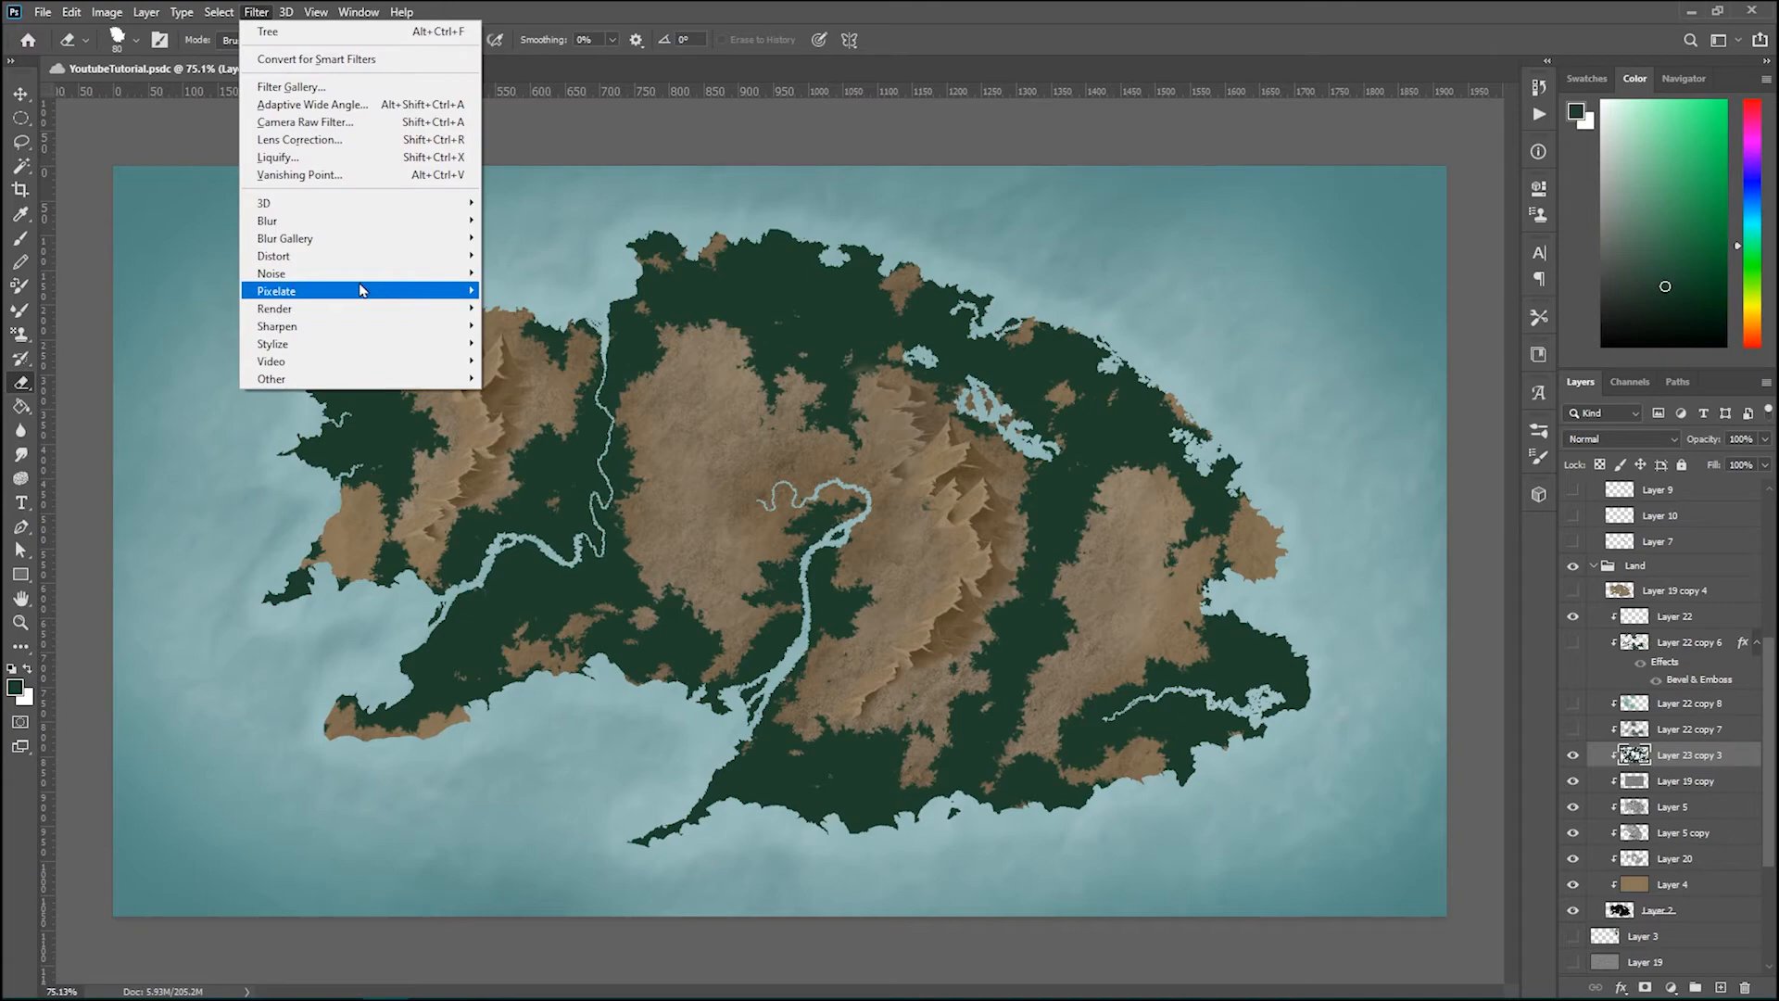
left_click(297, 87)
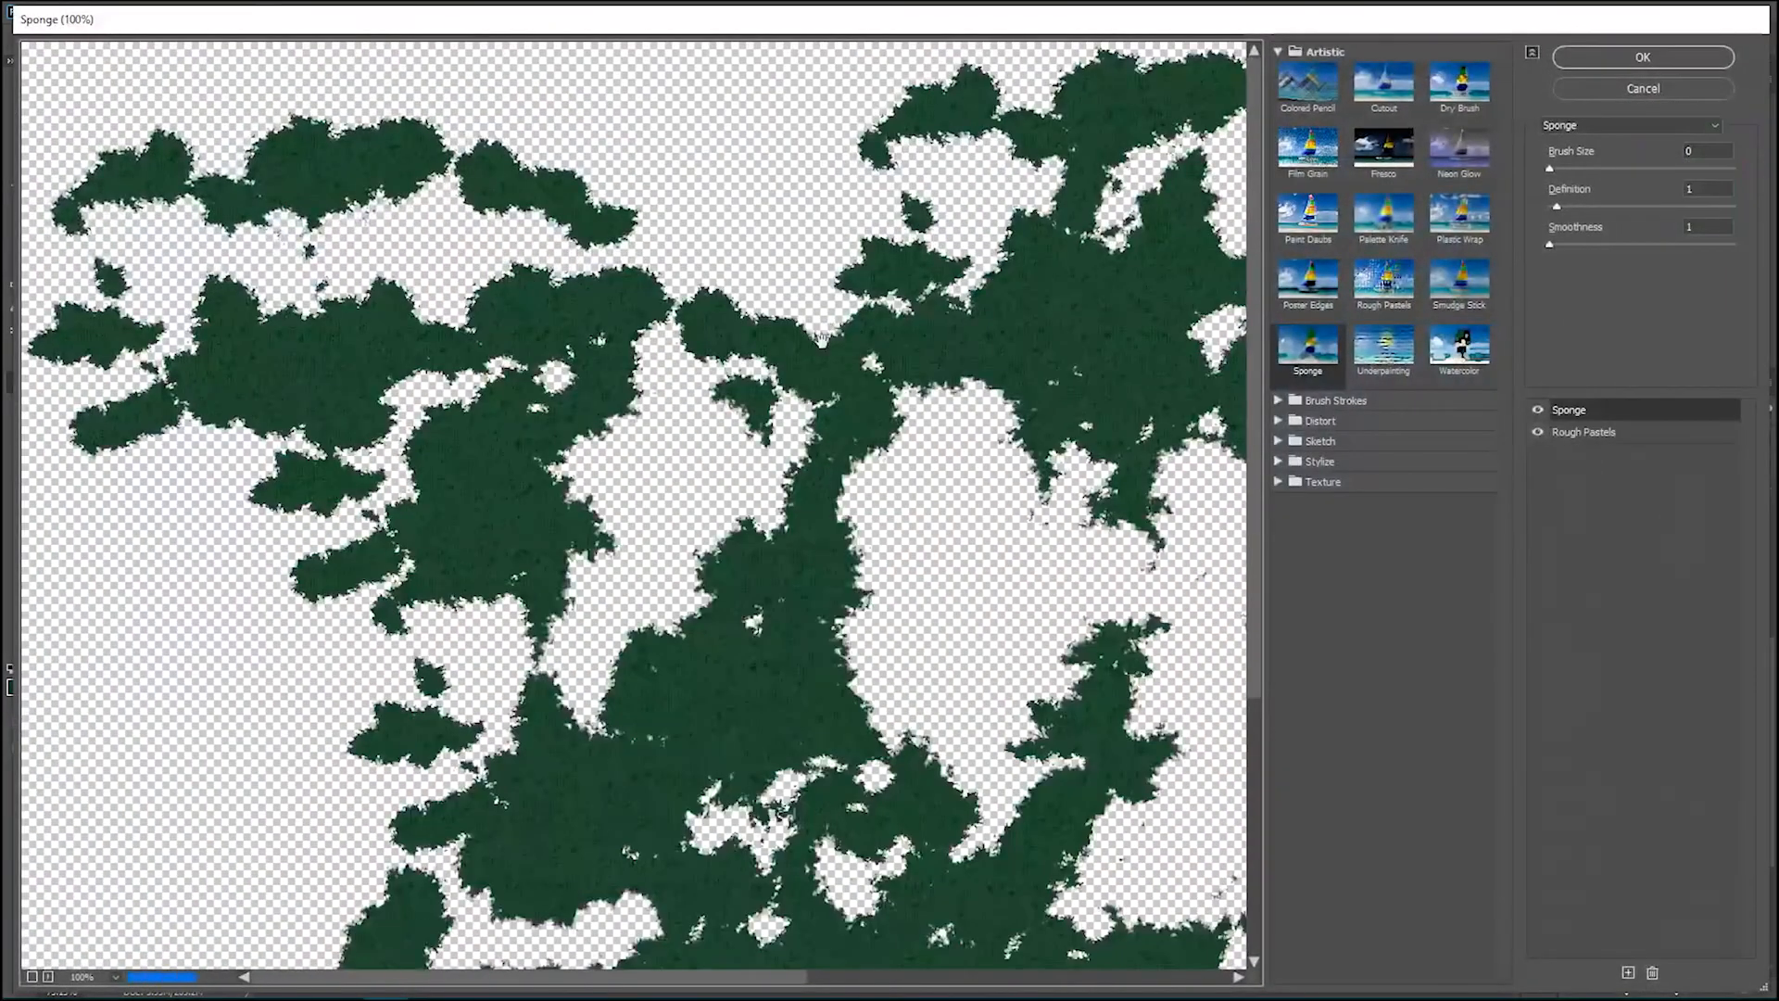
left_click(1648, 434)
left_click(1642, 410)
left_click(1643, 436)
left_click(1645, 415)
left_click(1635, 440)
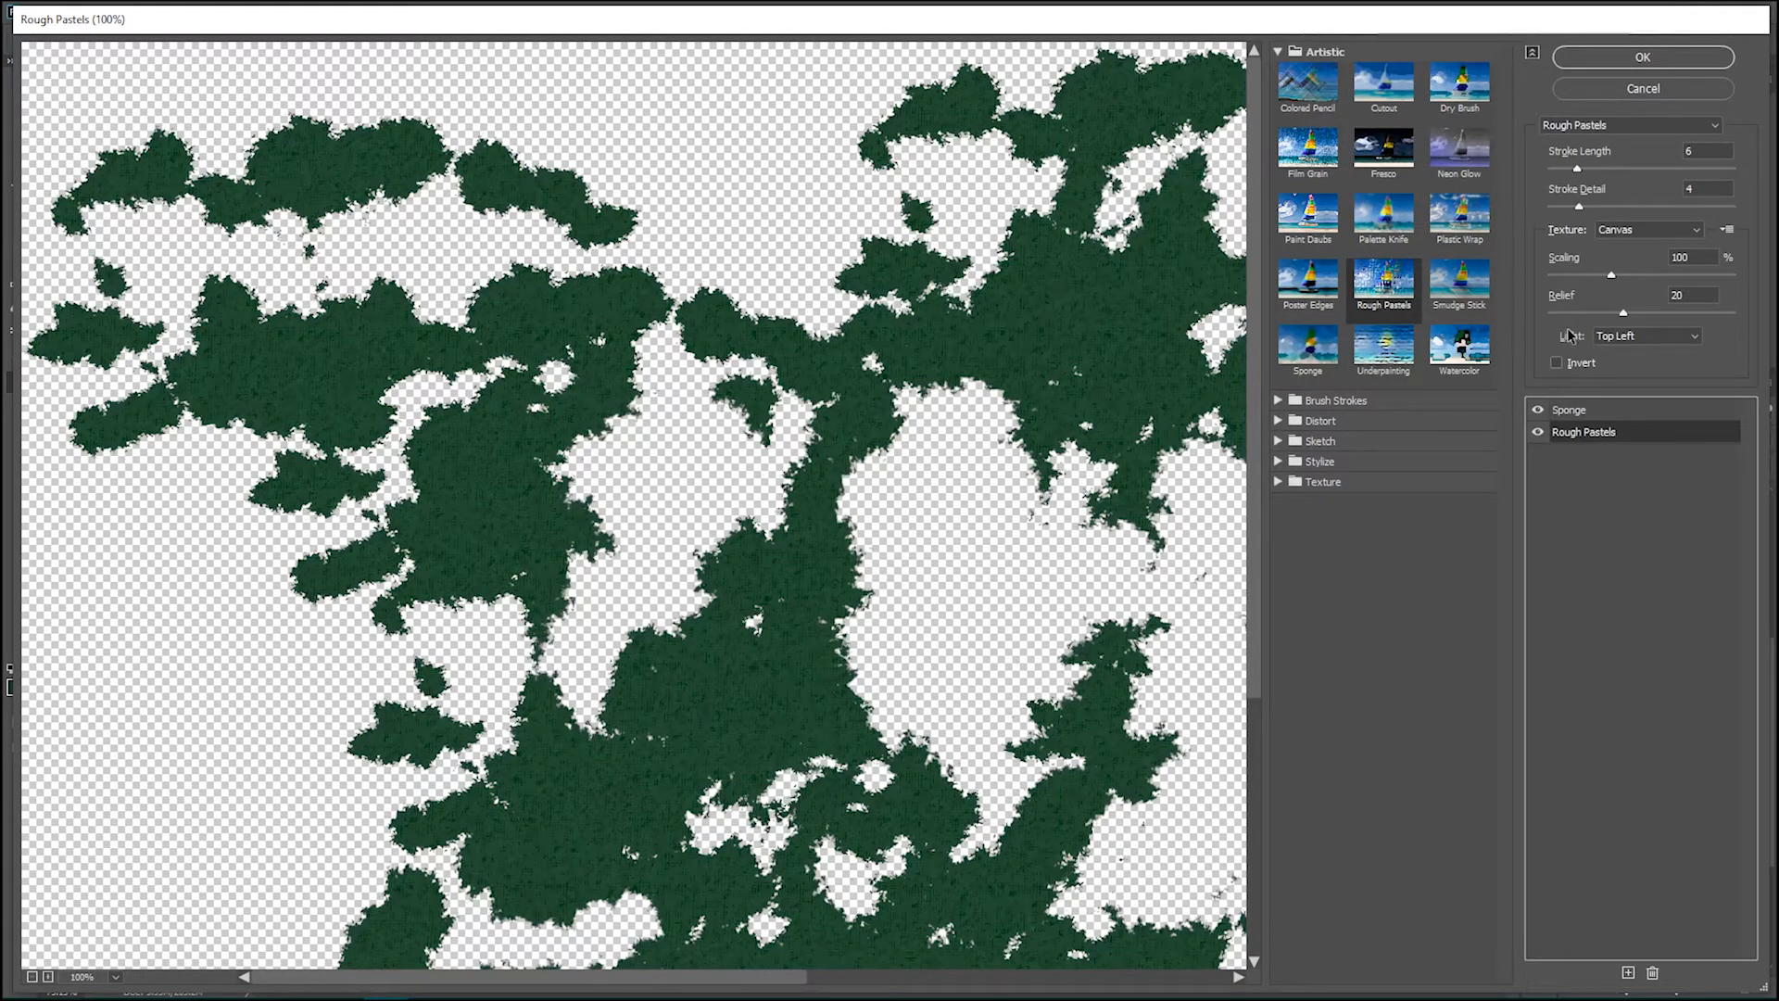
left_click(1649, 415)
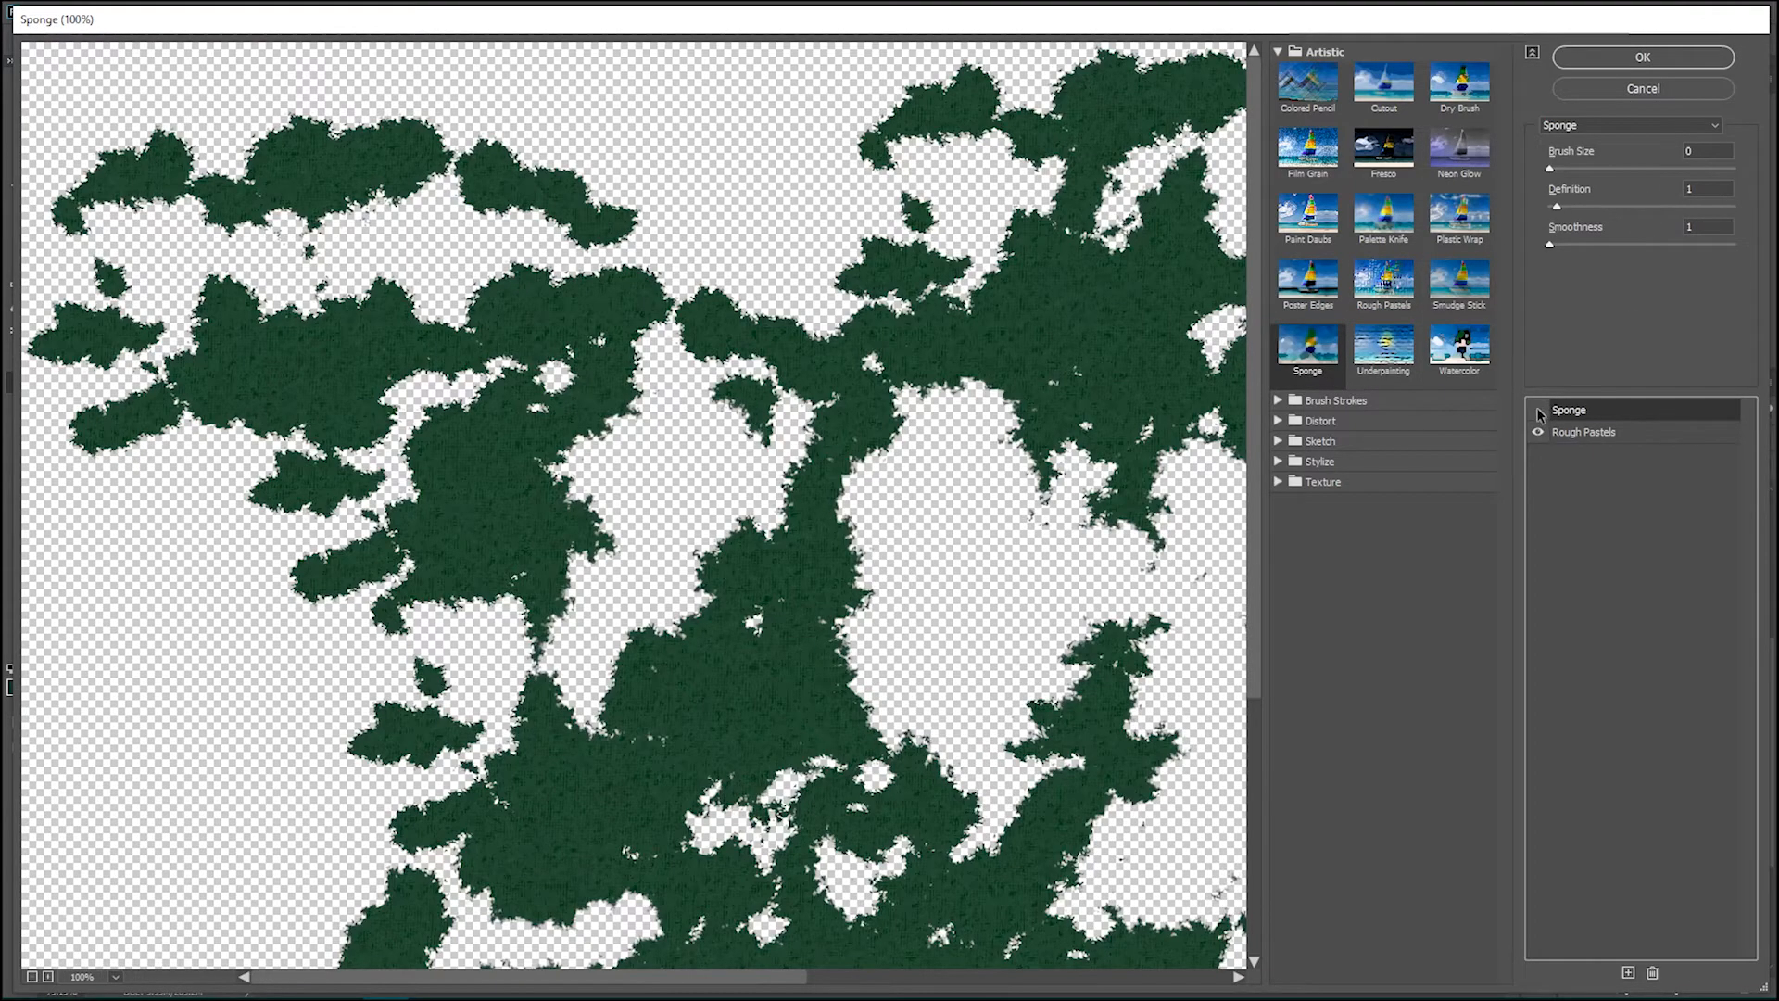
Step: Compare the forest texture preview with the Sponge effect hidden and shown, at several magnifications
scroll(454, 370, "up", 9)
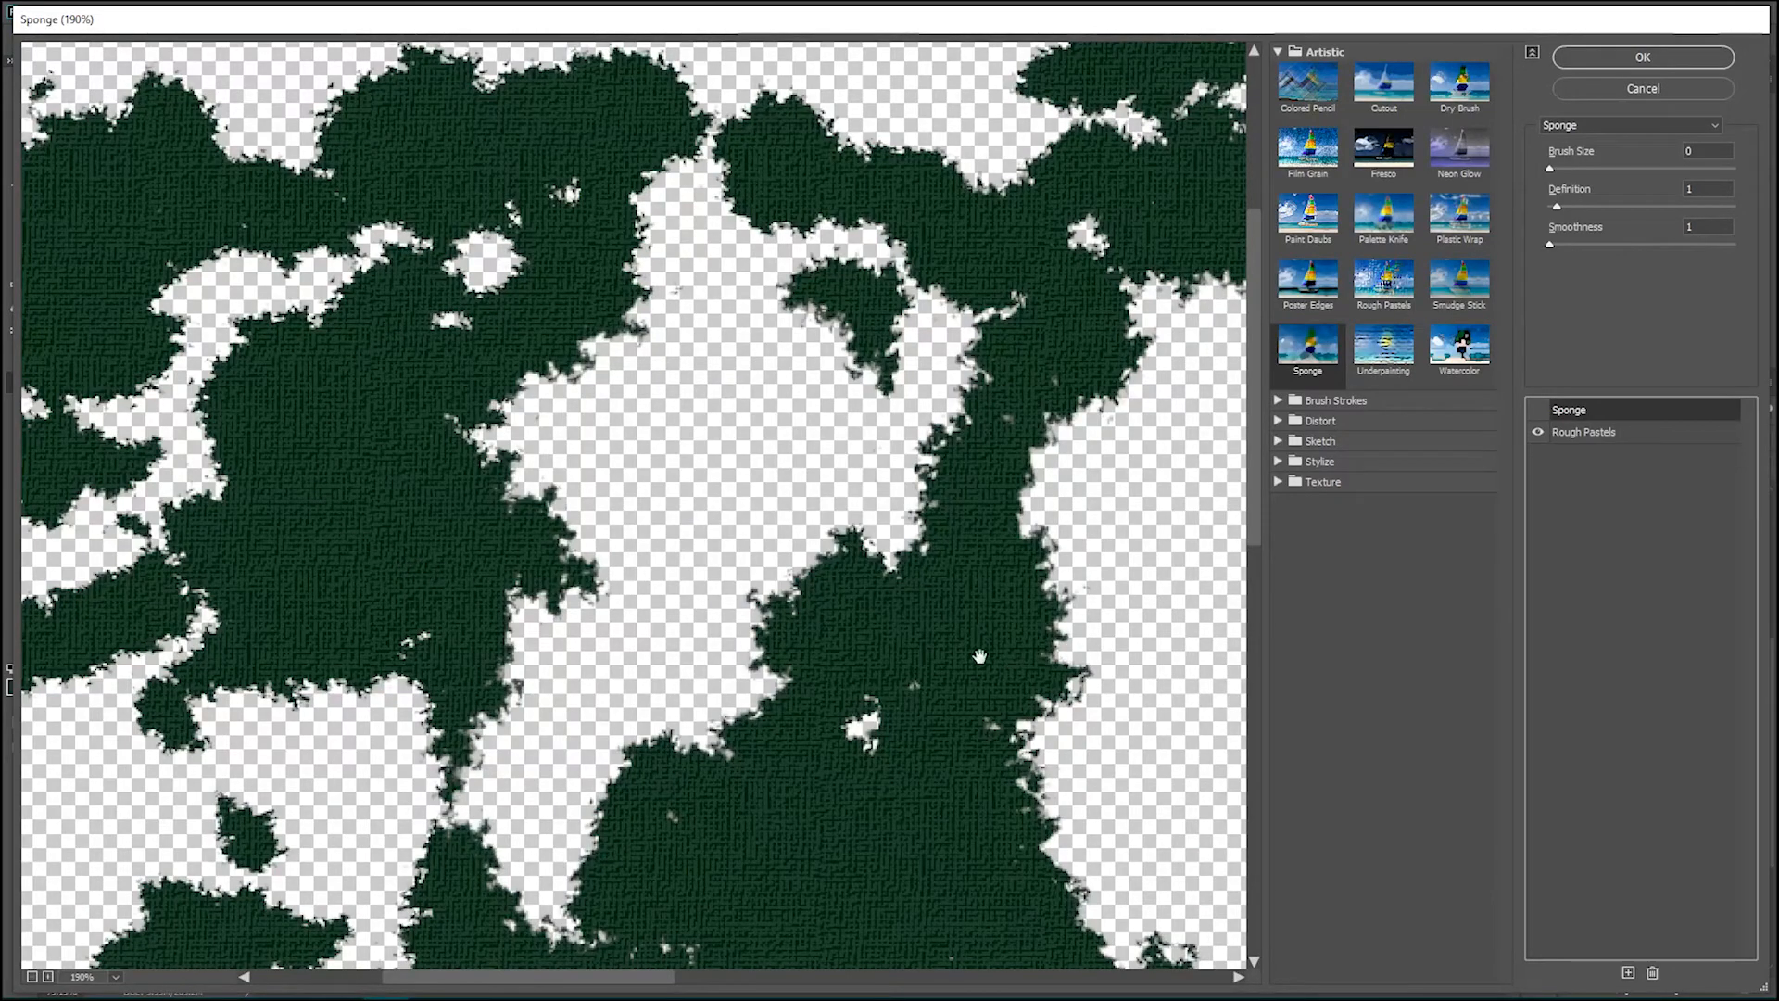
left_click(1538, 410)
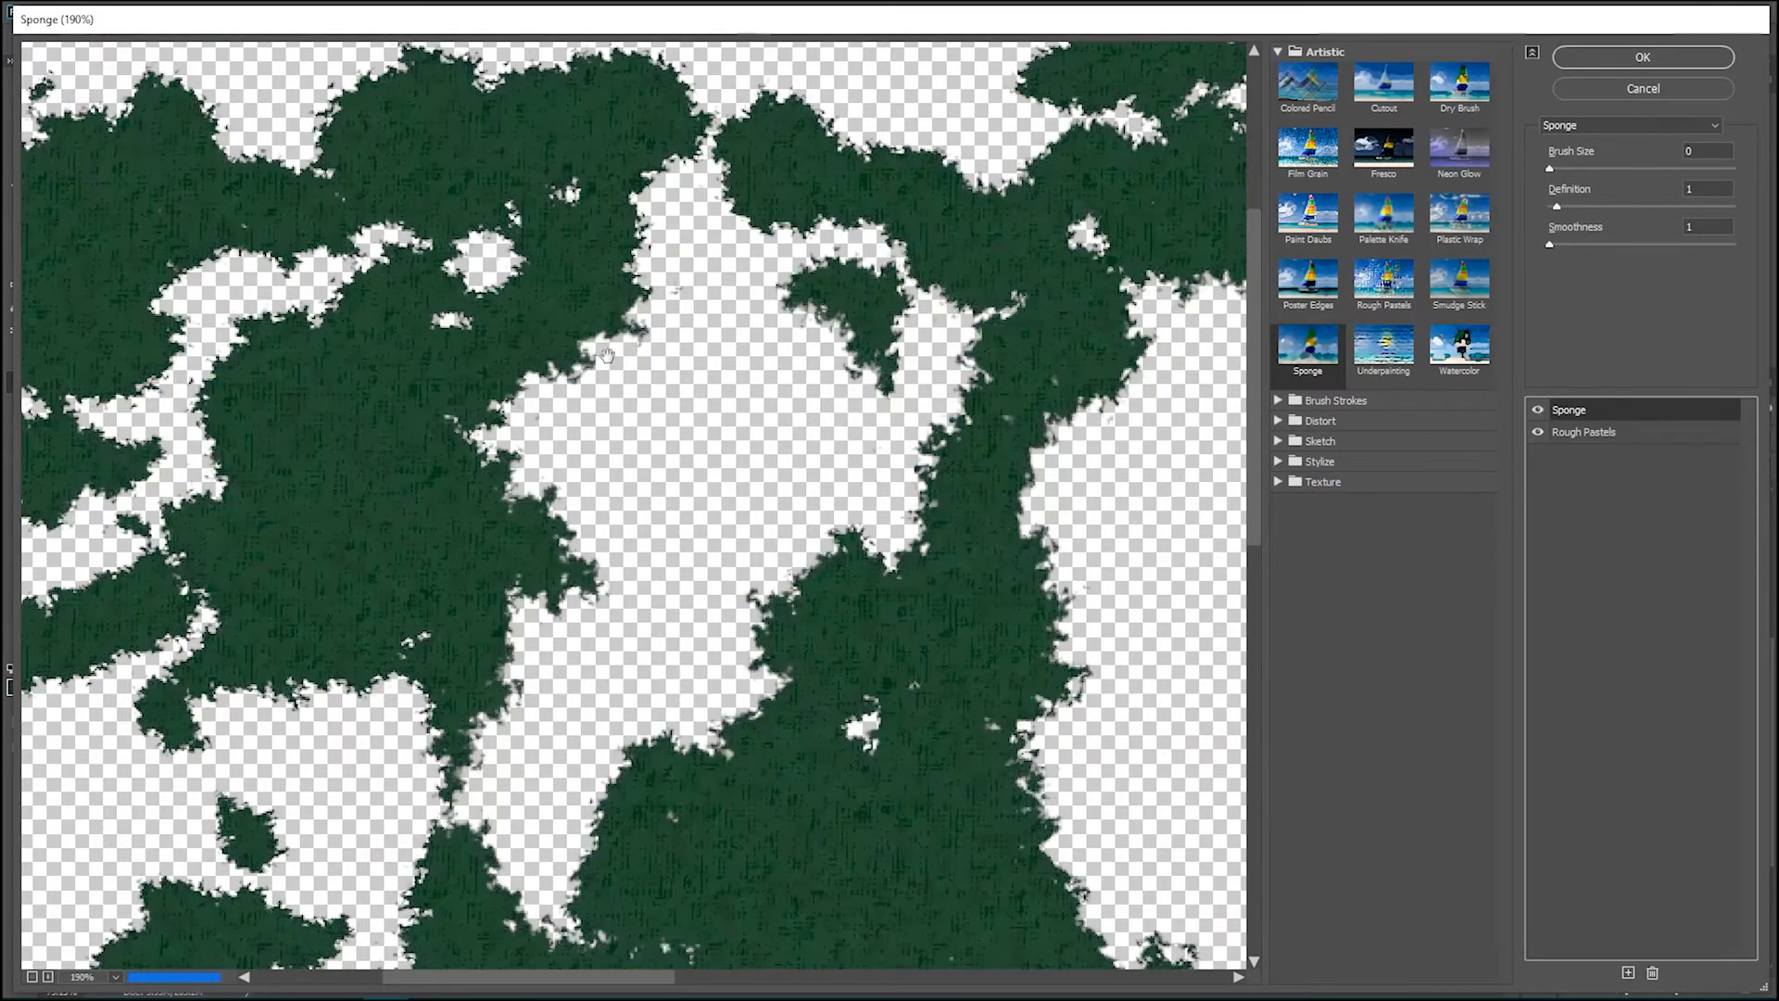
scroll(880, 658, "down", 3)
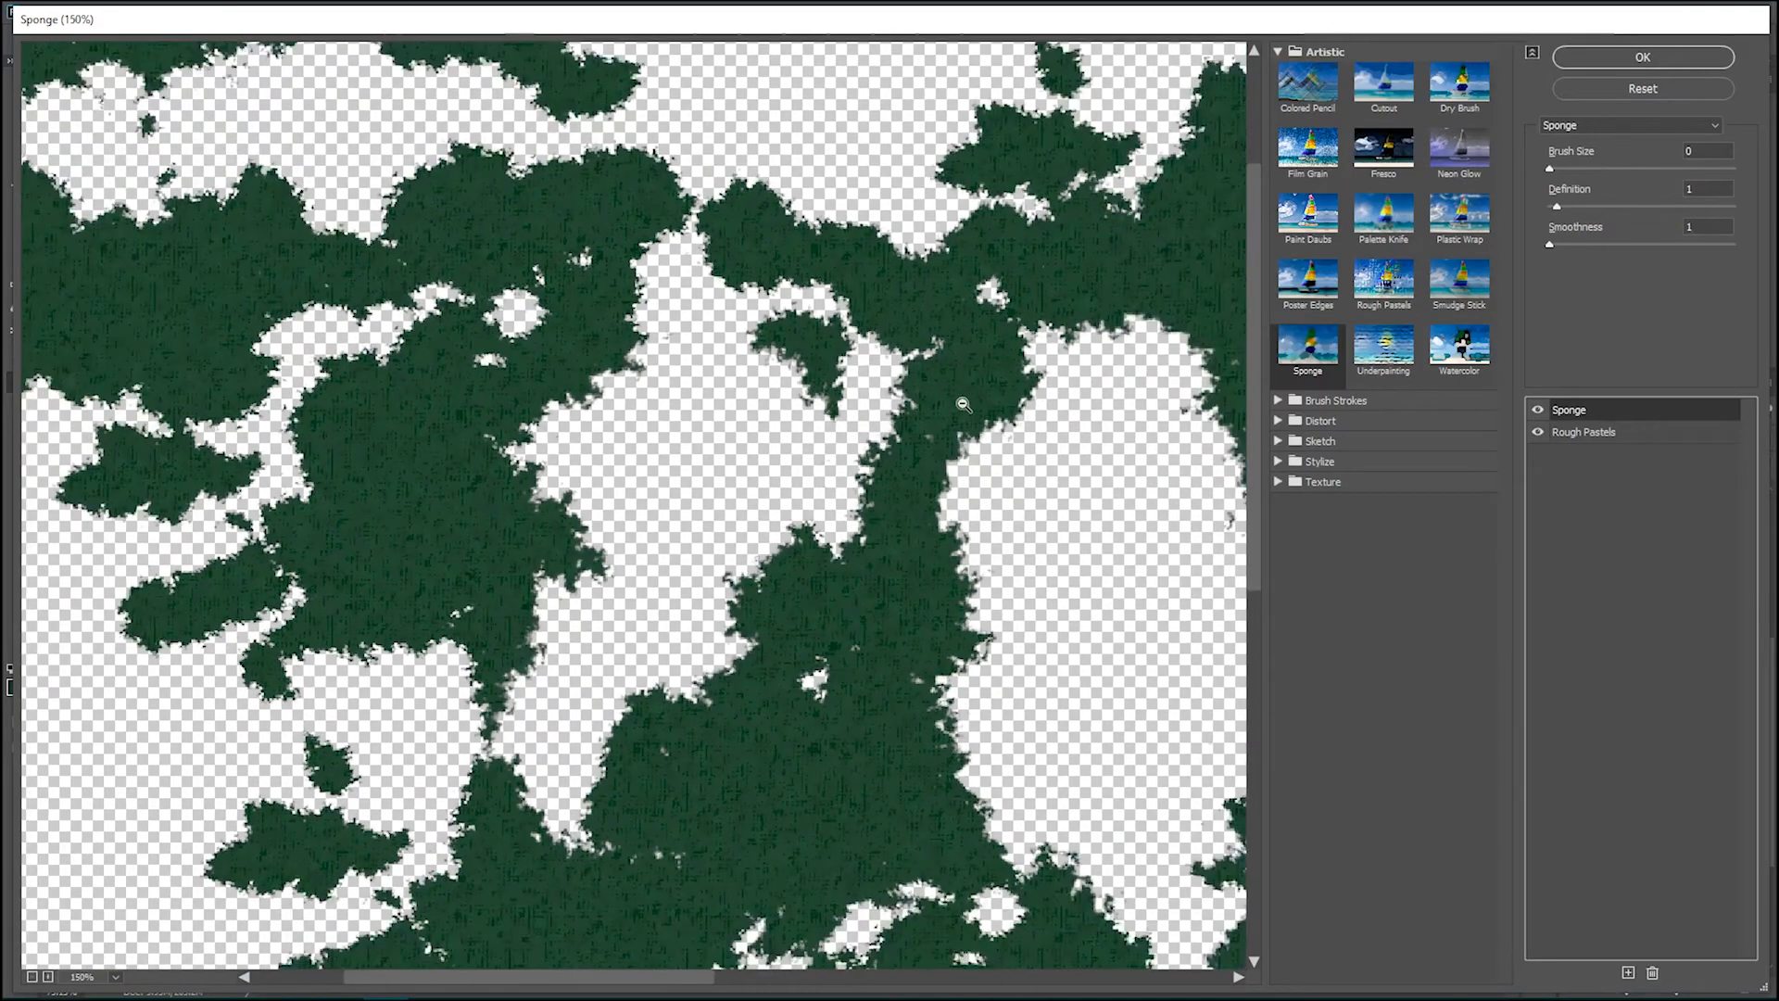
scroll(603, 483, "down", 1)
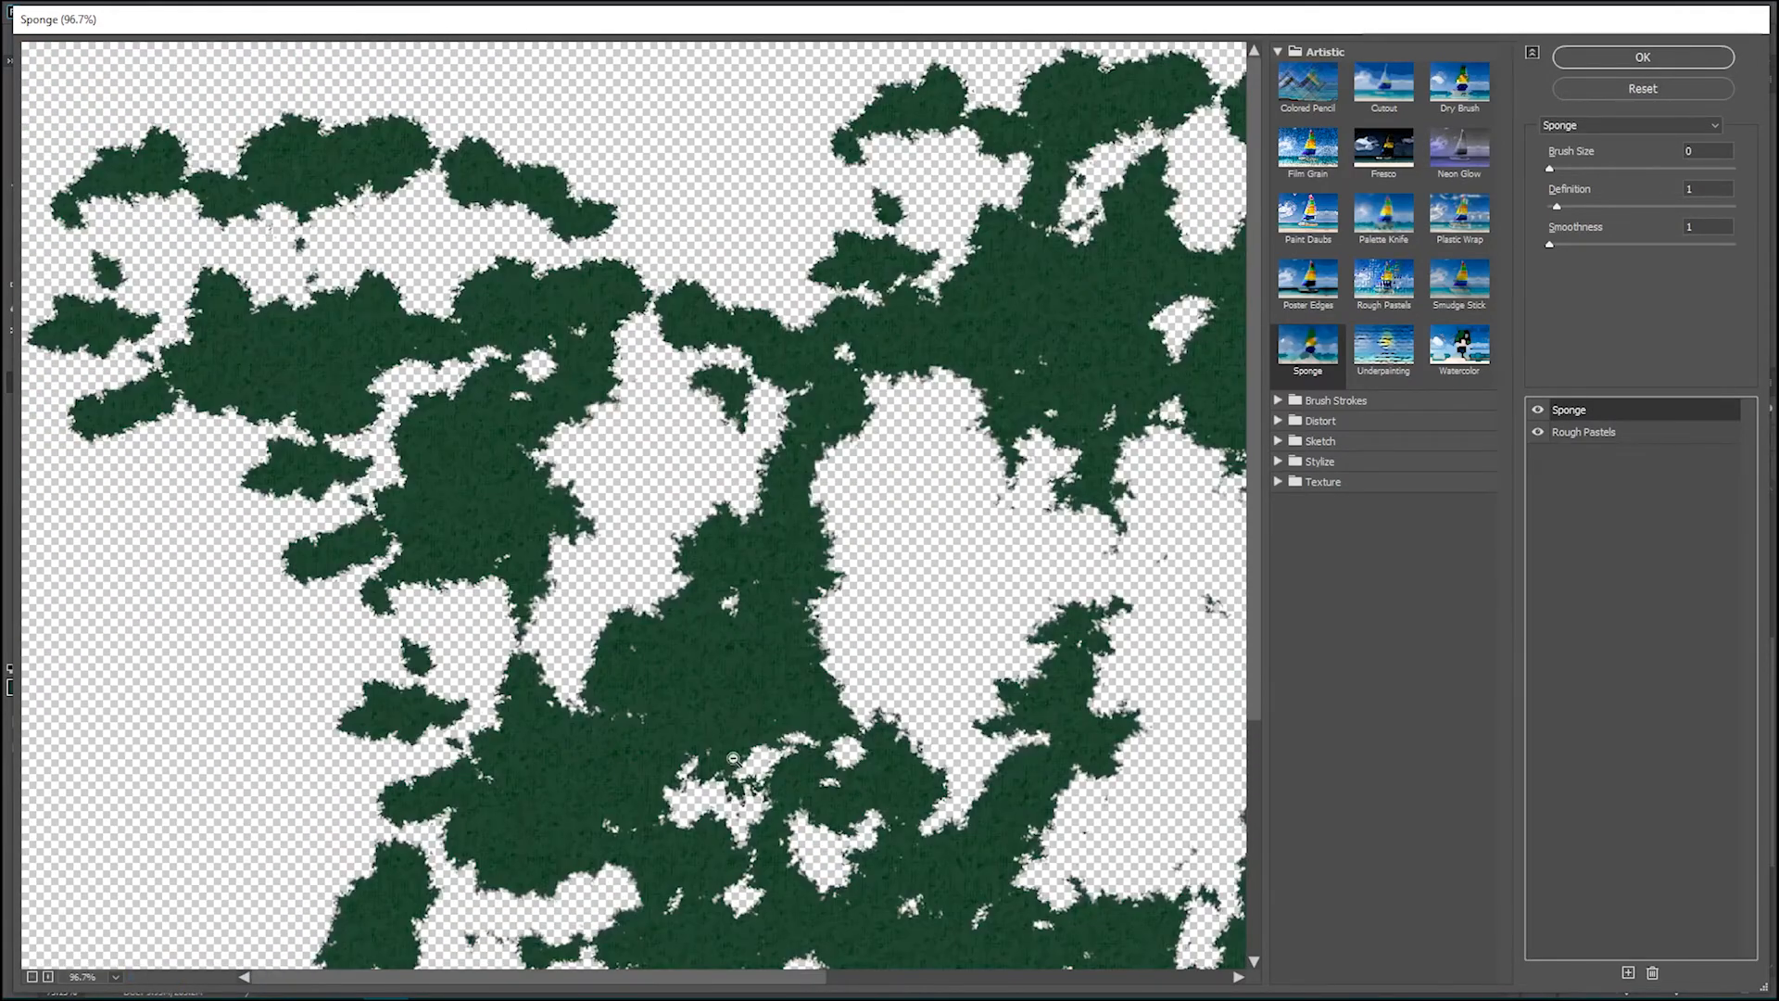
scroll(729, 761, "up", 2)
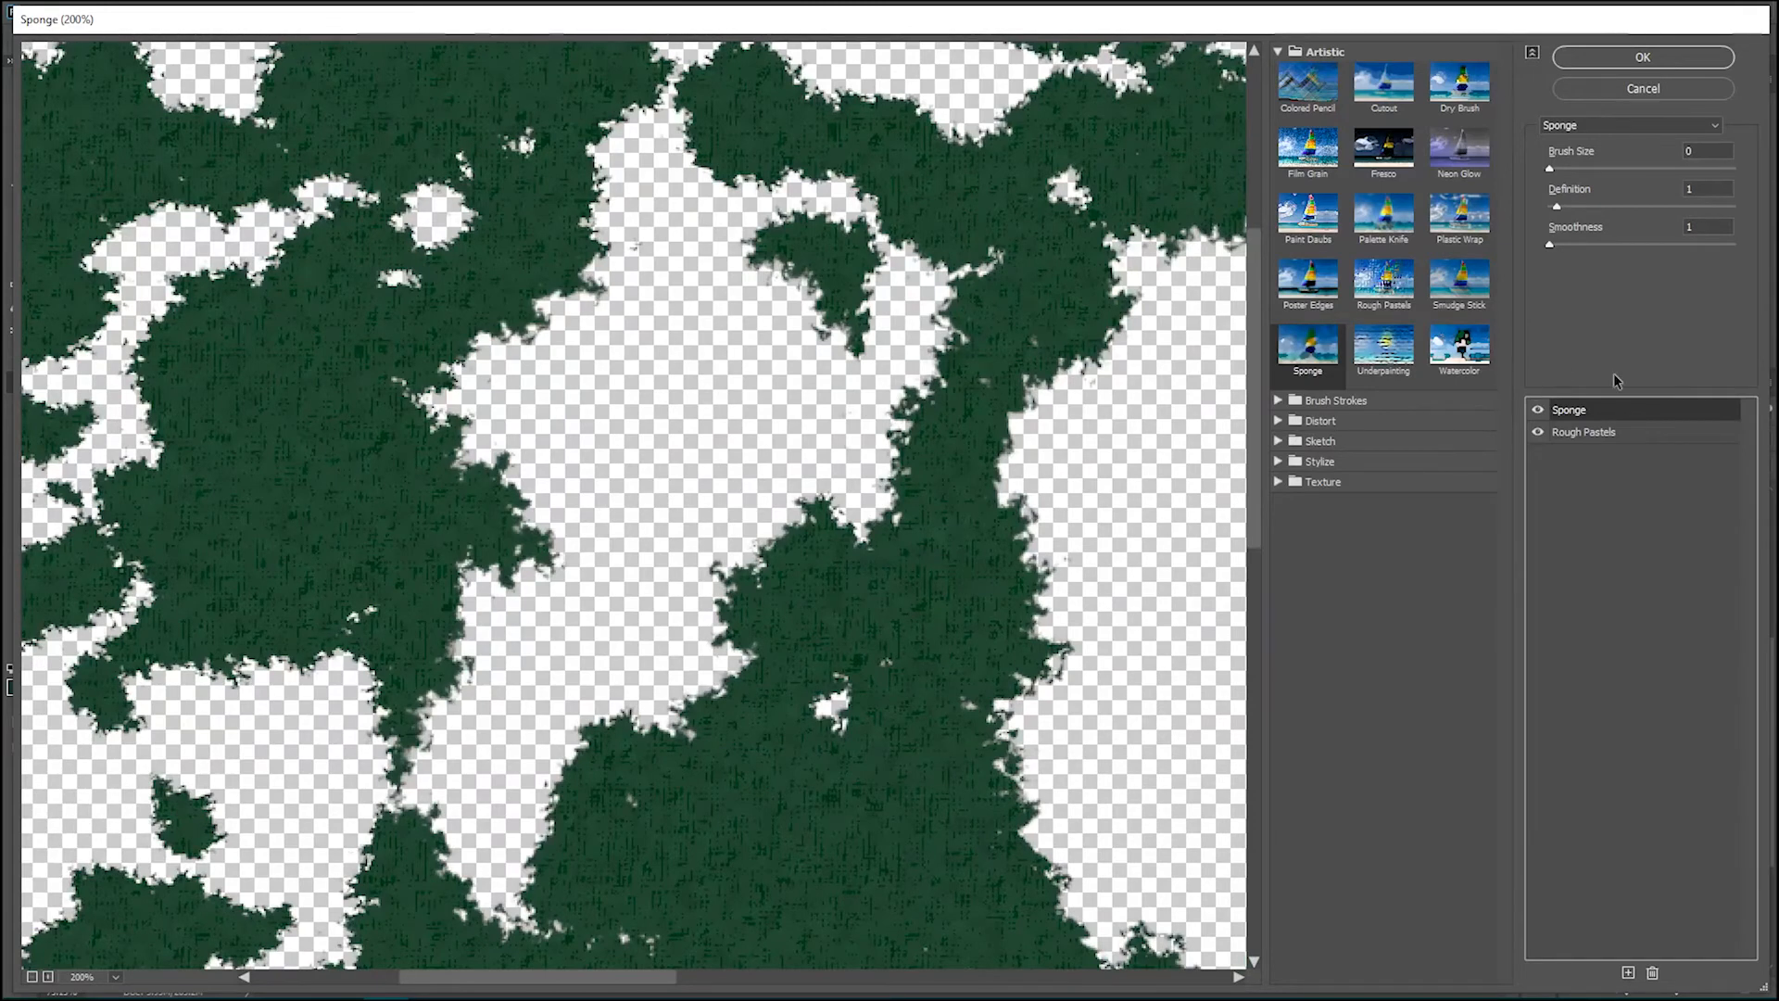
Step: With Sponge hidden, try Rough Pastels Relief values of 1 and 50, return it to 20, and show Sponge again
left_click(1679, 441)
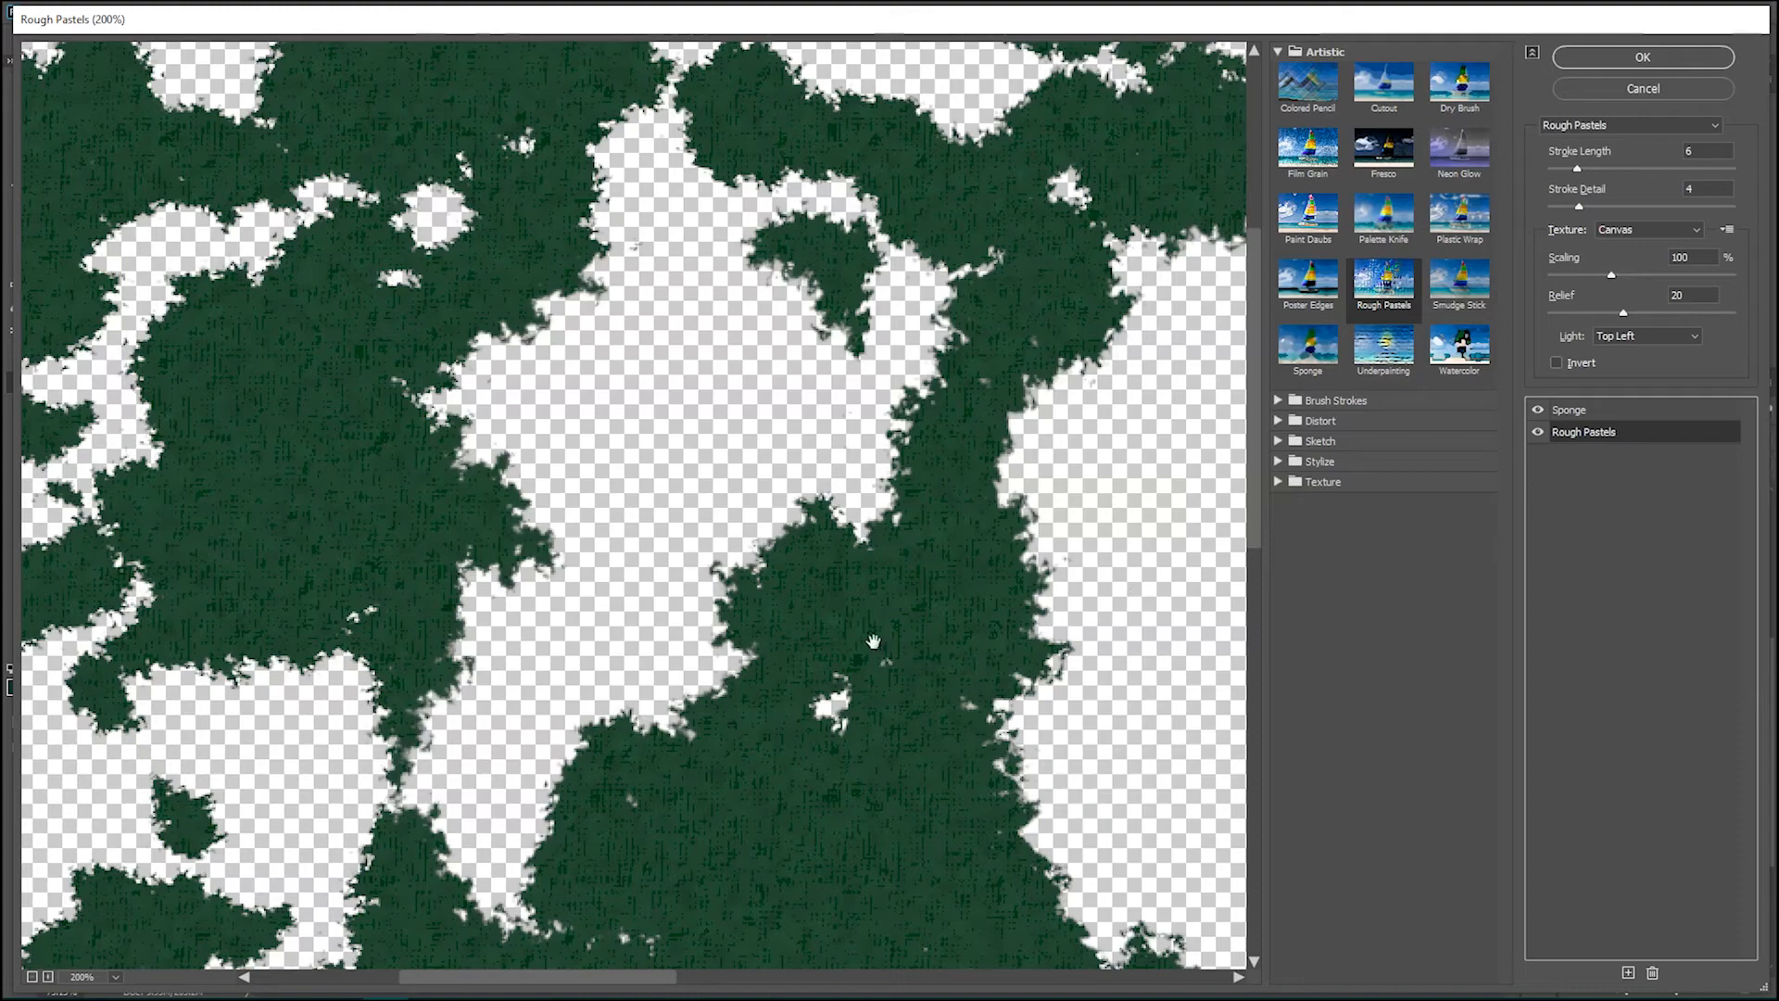
scroll(547, 506, "down", 3)
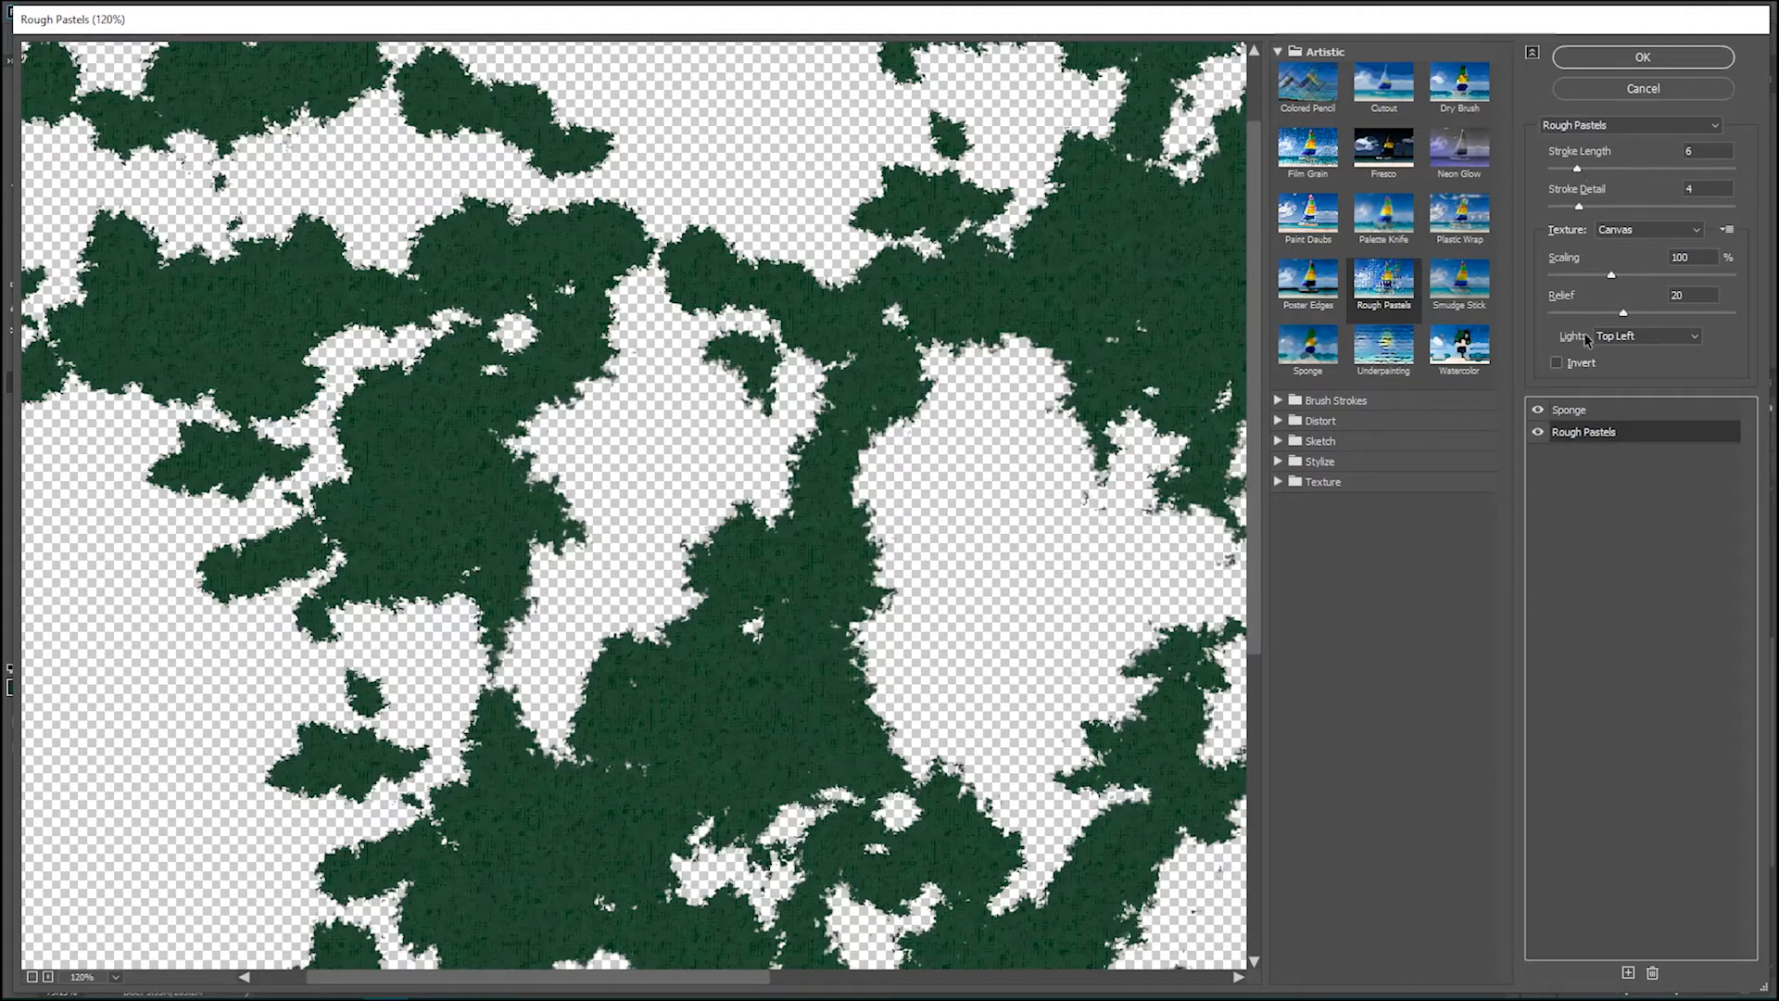
left_click(1538, 411)
scroll(501, 278, "up", 2)
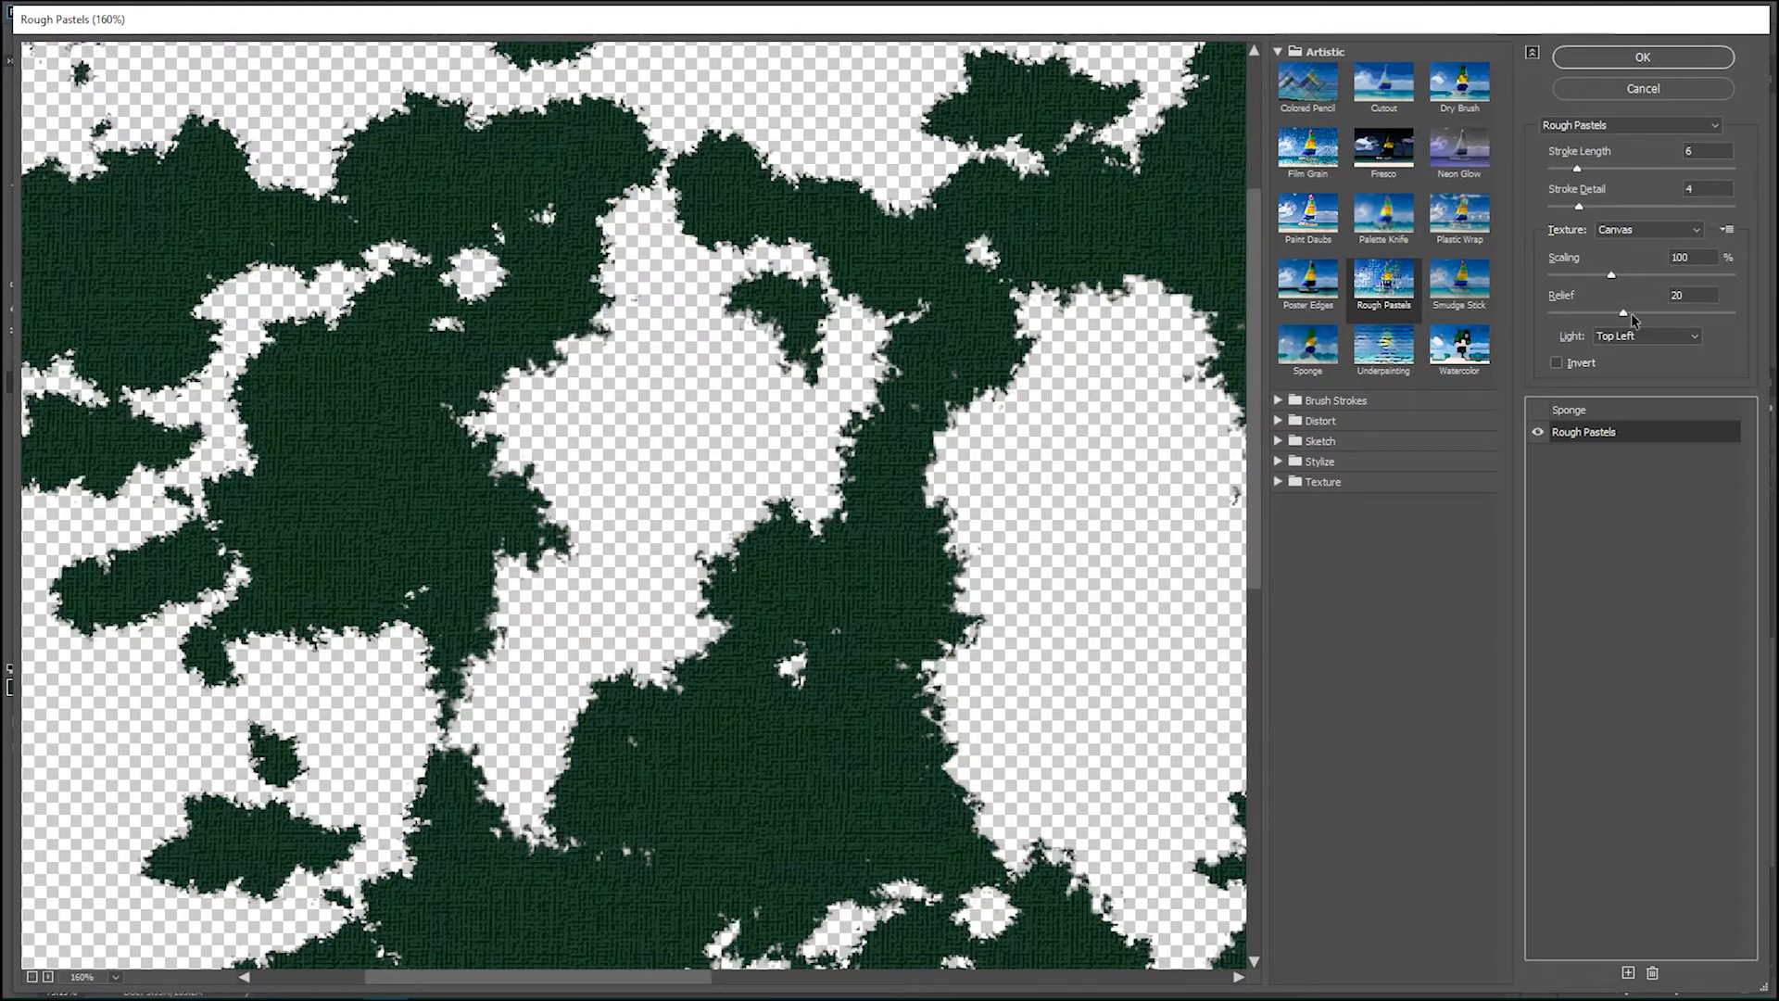
left_click_drag(1624, 314, 1624, 315)
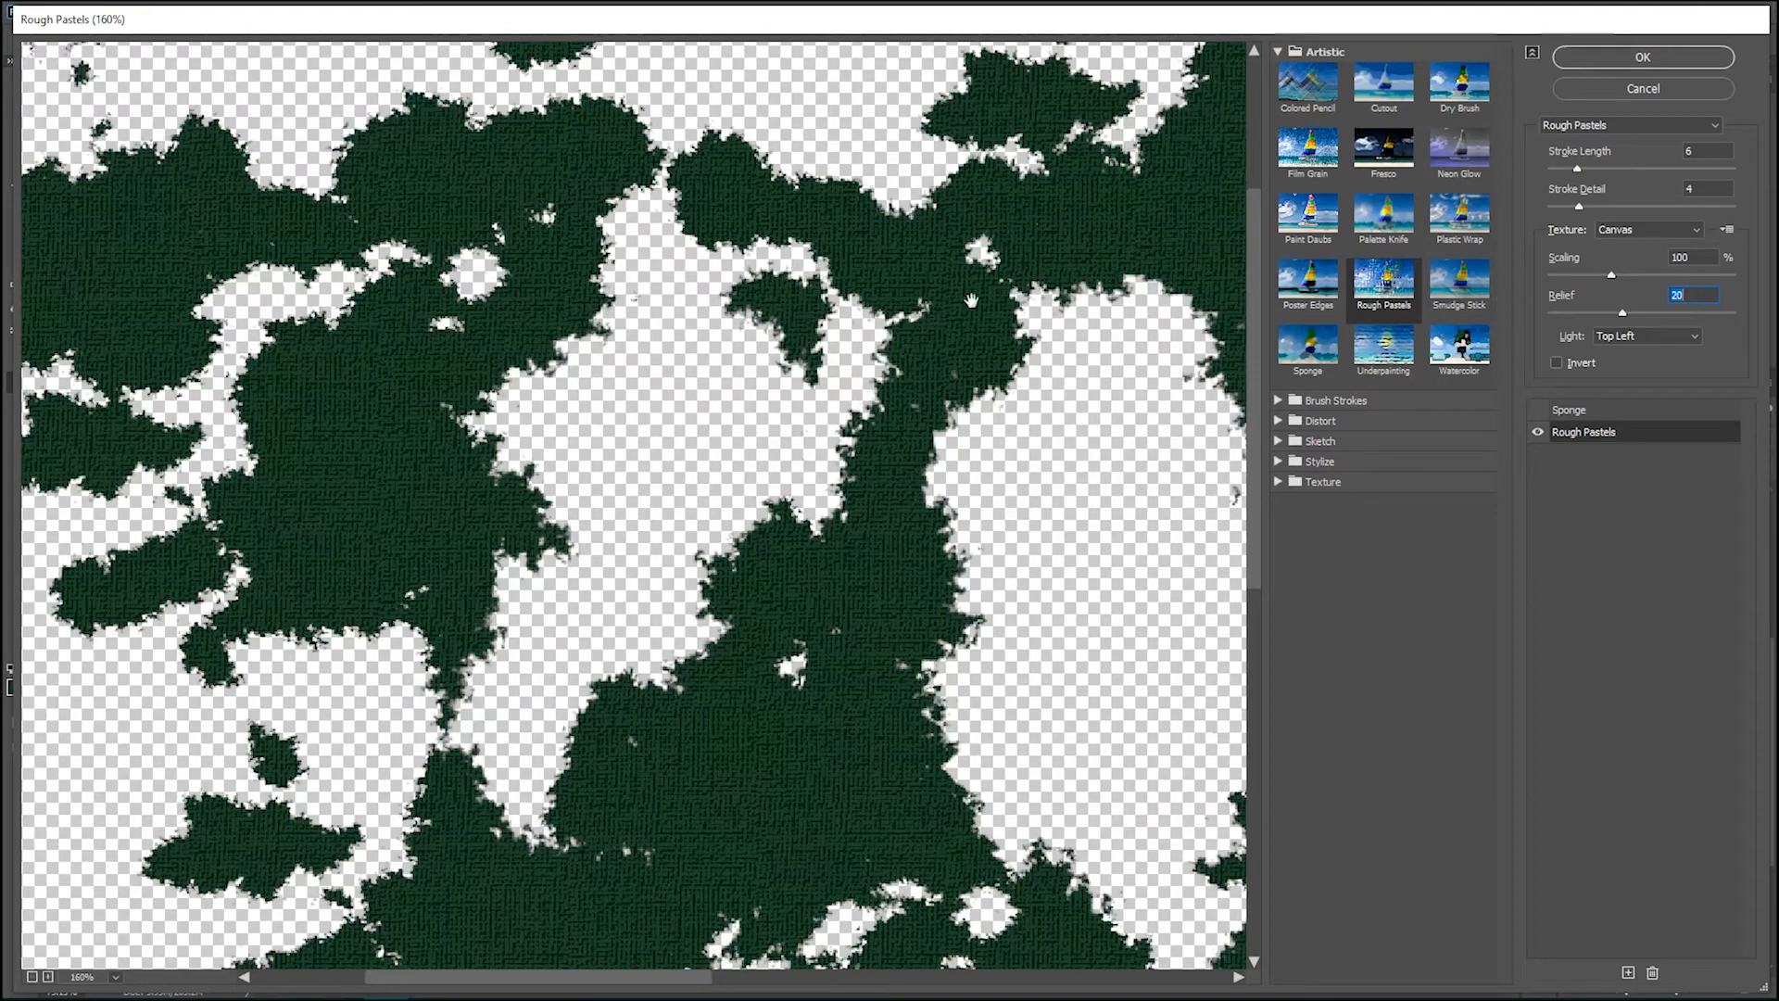
left_click_drag(1621, 318, 1552, 319)
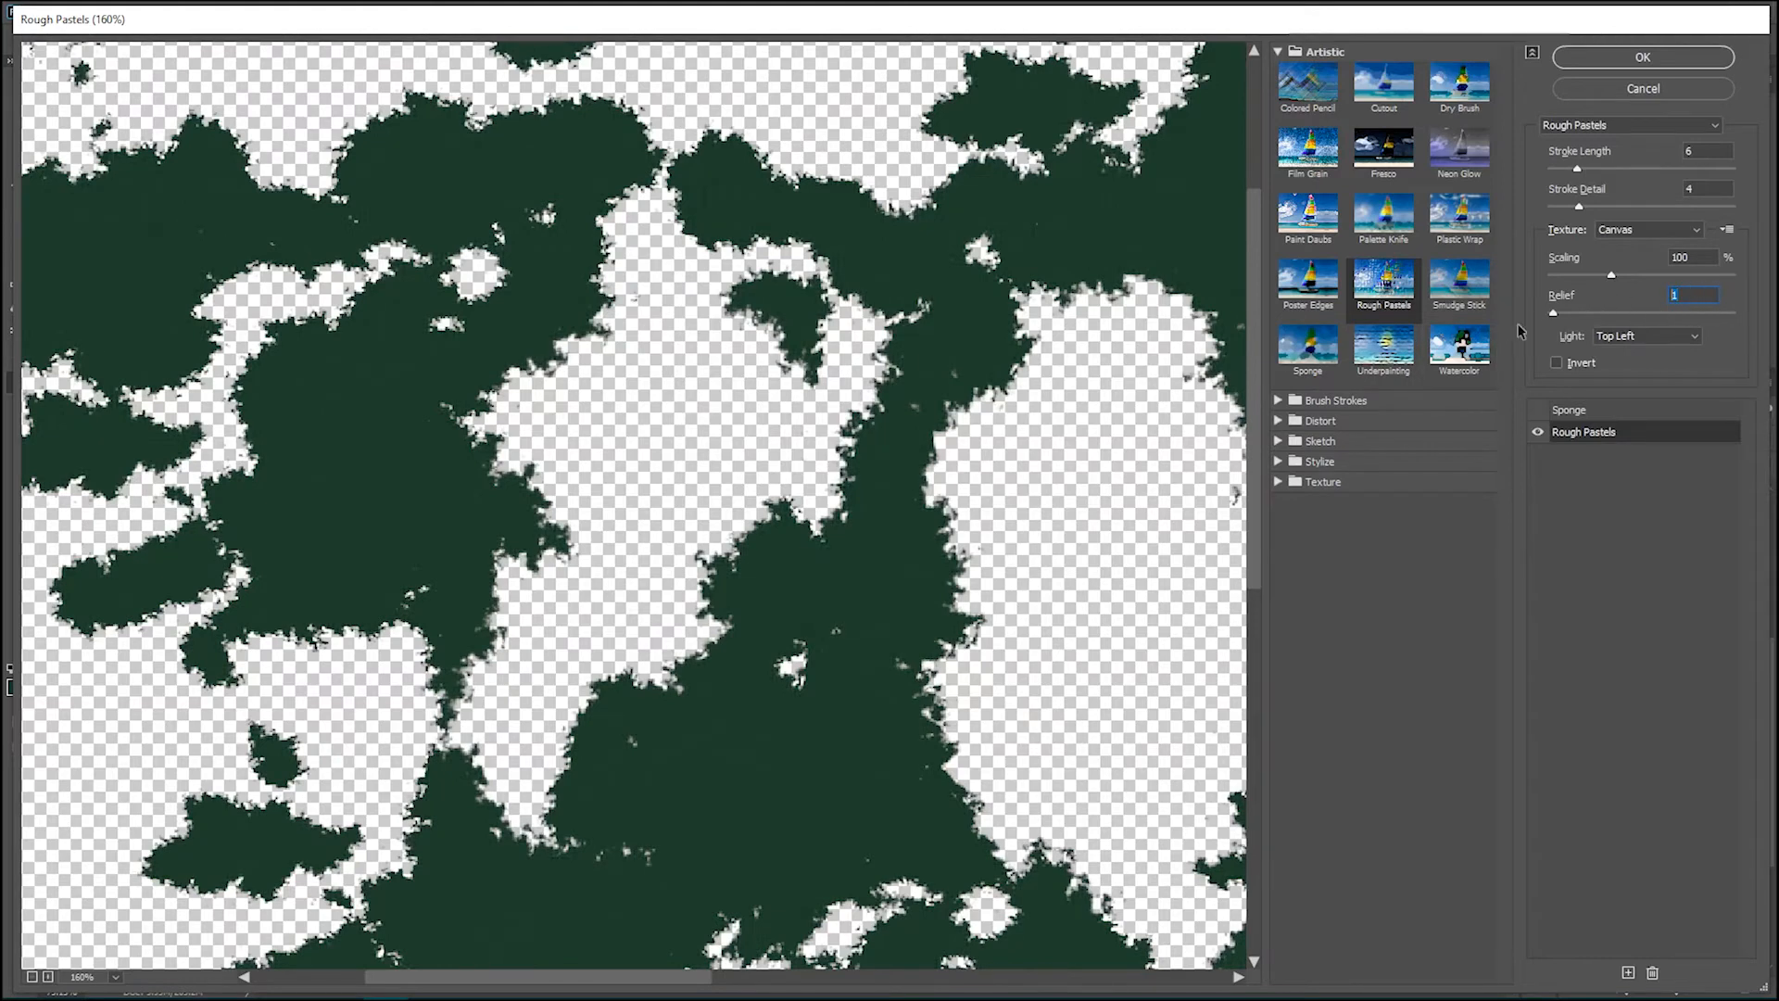
left_click_drag(1555, 318, 1734, 315)
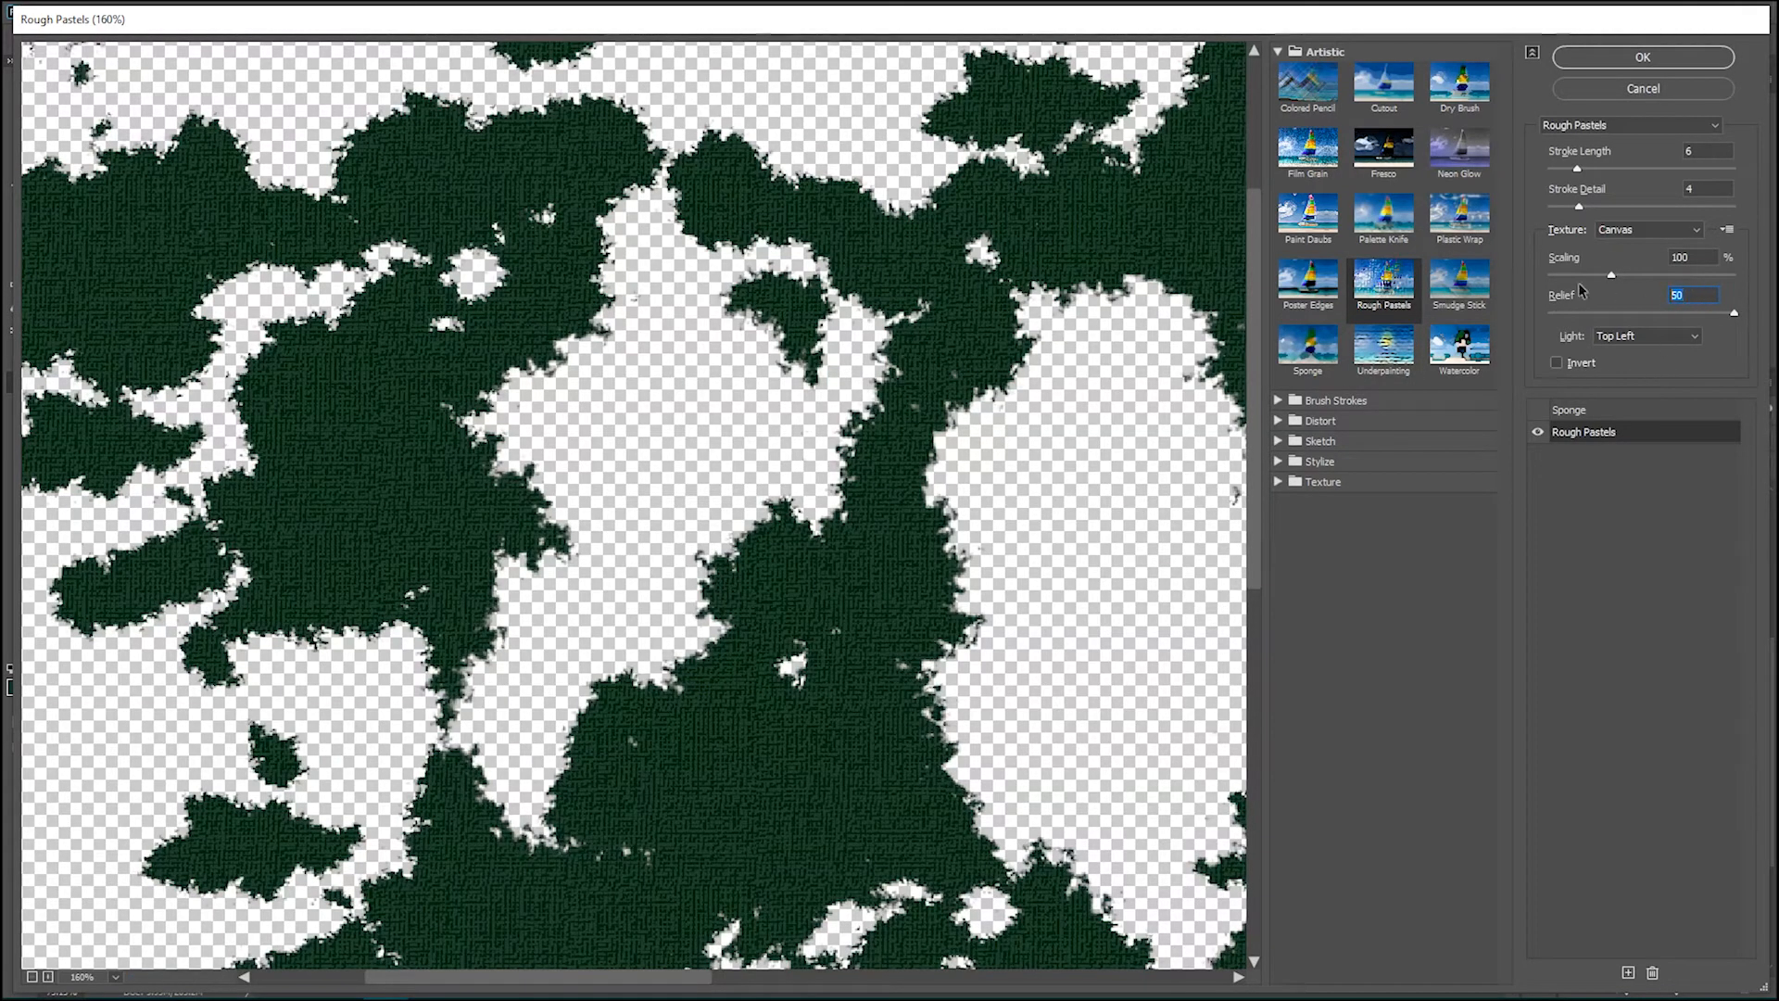
type("20")
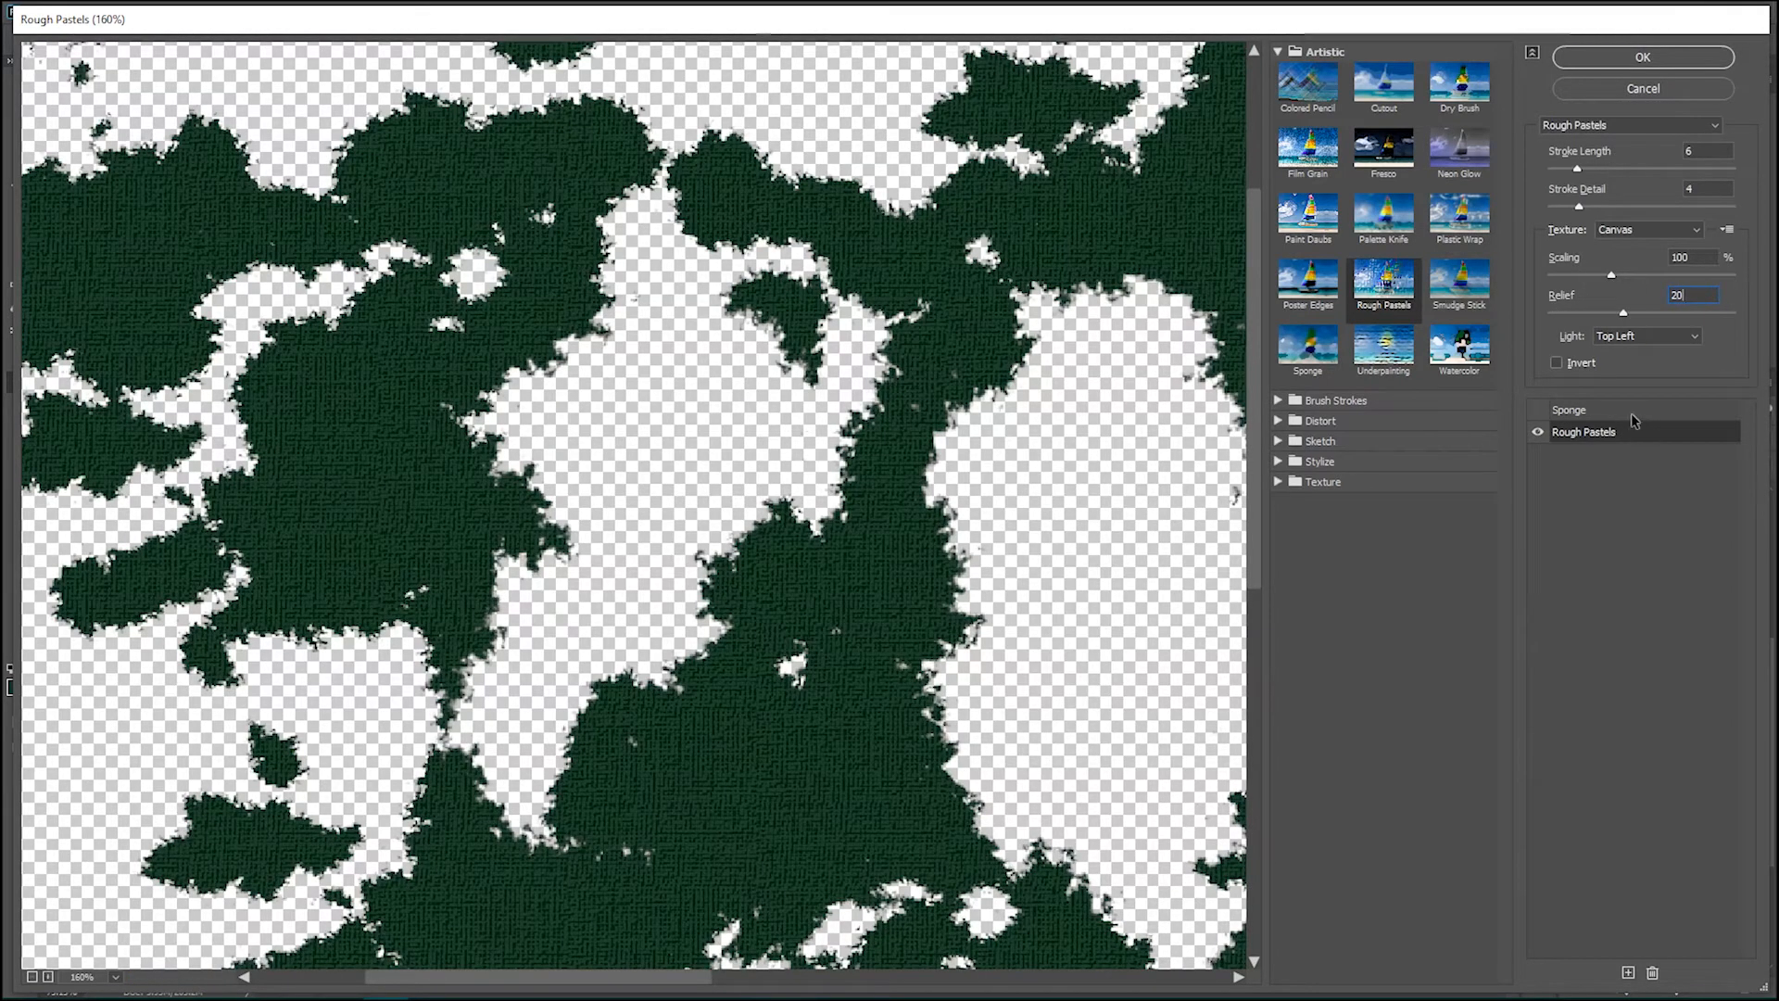
left_click(1664, 413)
left_click(1538, 409)
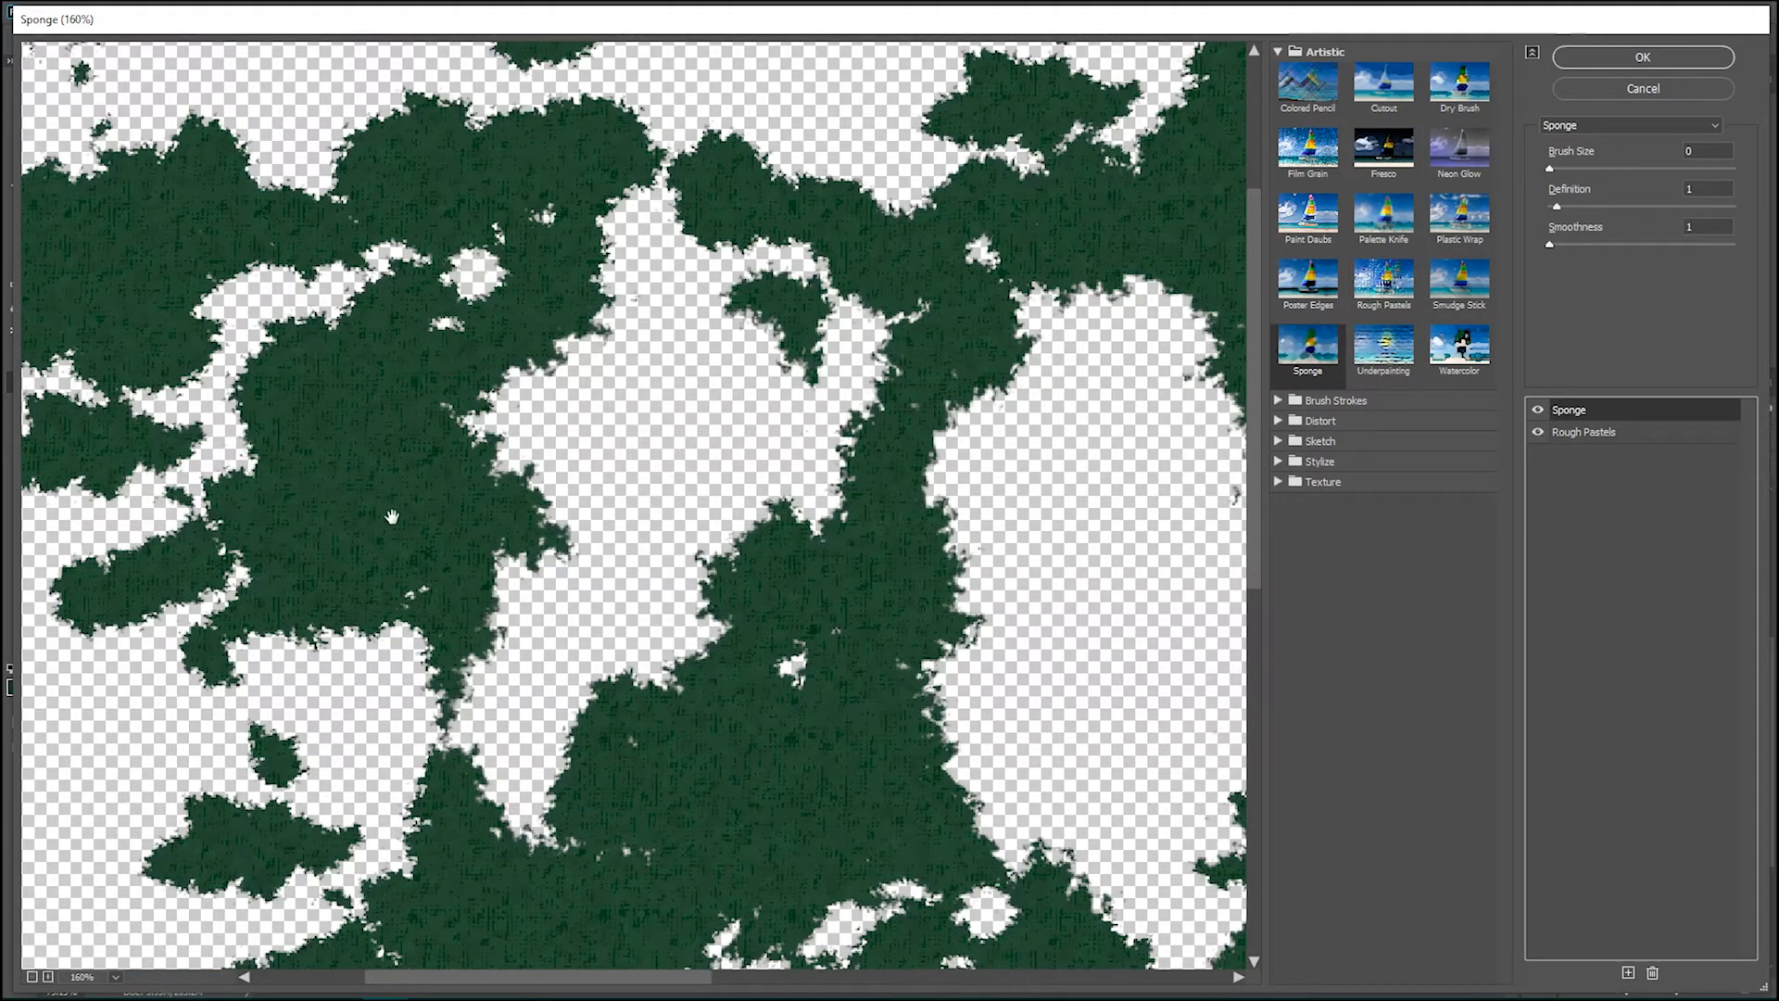
Step: Try a Sponge Smoothness of 4, set it to 2, and keep Definition at 1
left_click_drag(1551, 247, 1590, 246)
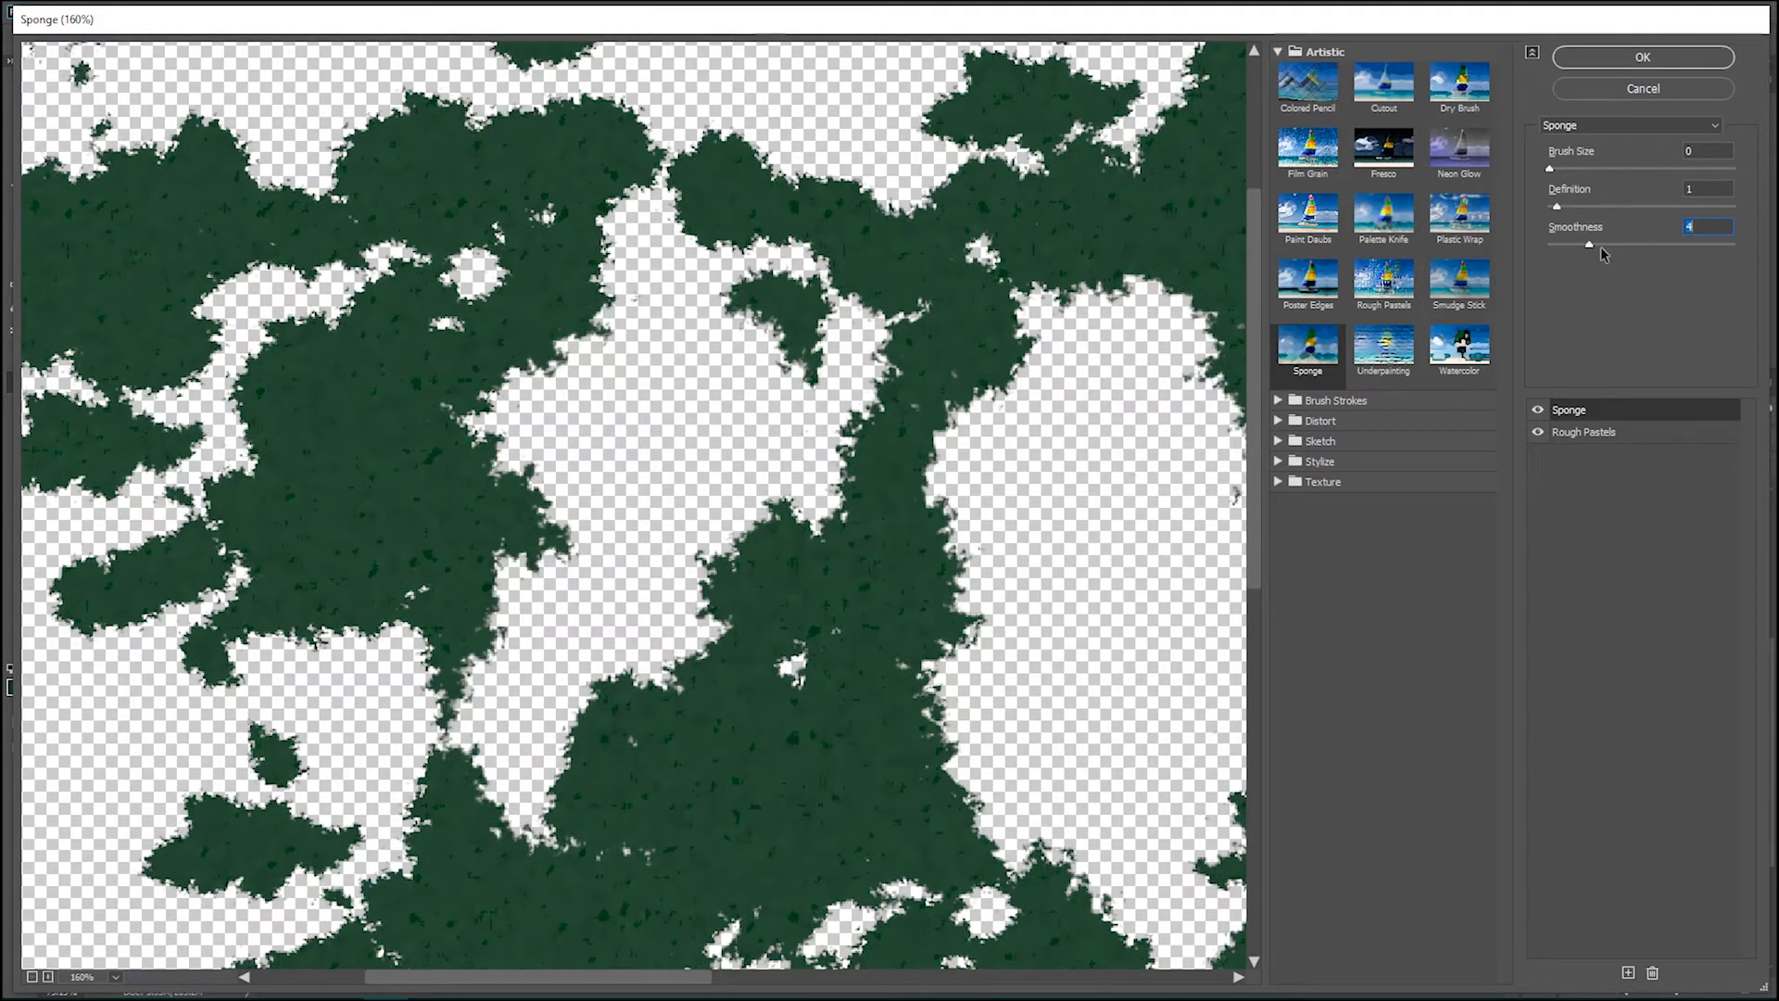
type("2")
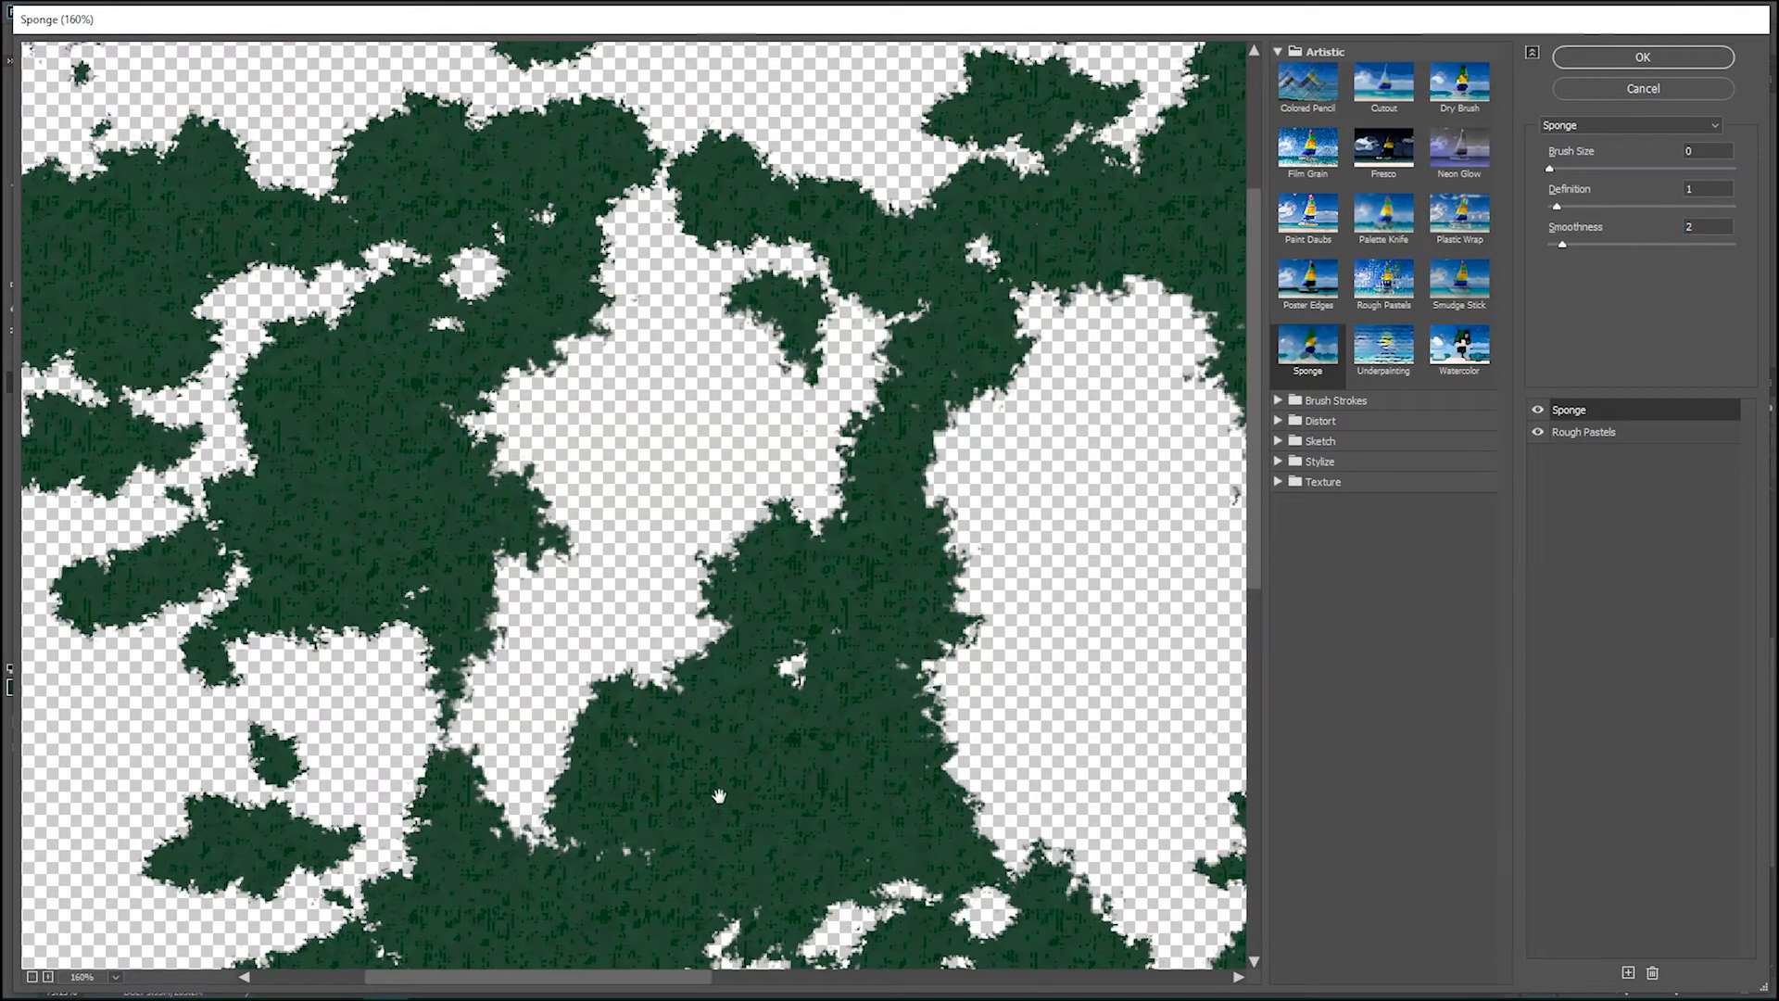
mouse_move(1558, 206)
left_mouse_down()
mouse_move(1615, 209)
mouse_move(1565, 210)
left_mouse_up()
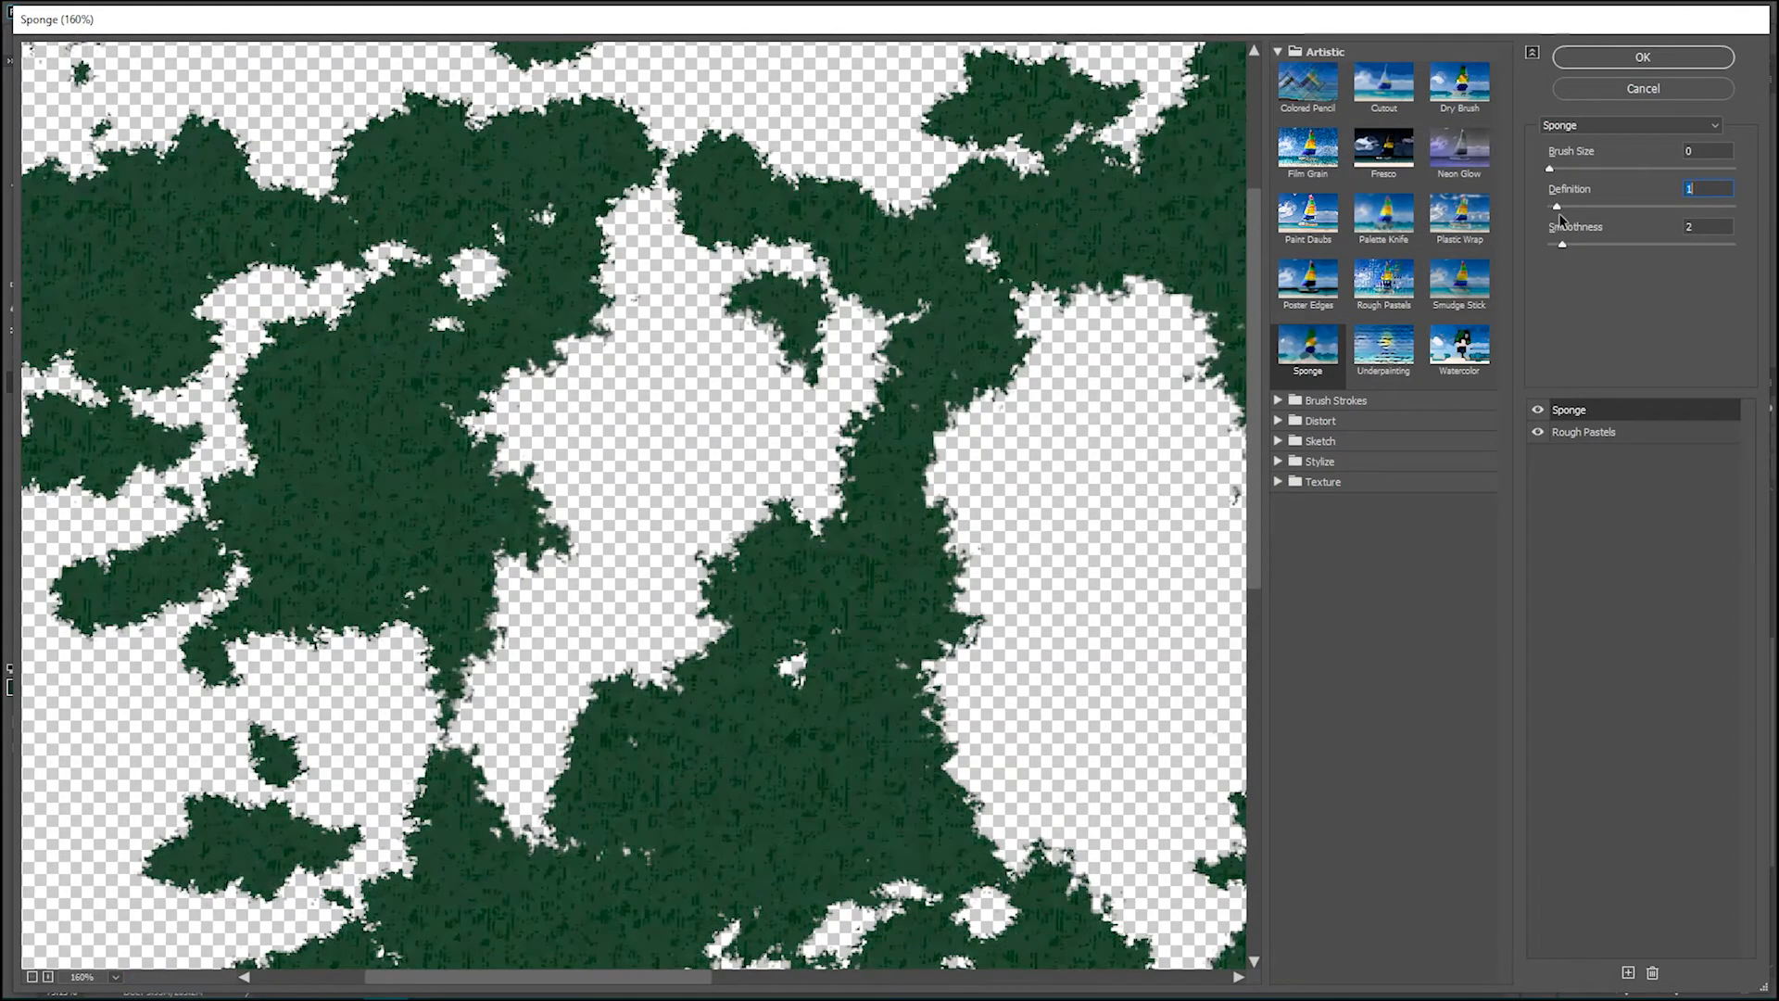
key("Down")
Step: Try a Sponge Brush Size of 7, return it to 0, and check the texture across the whole forest
left_click_drag(1553, 167, 1684, 172)
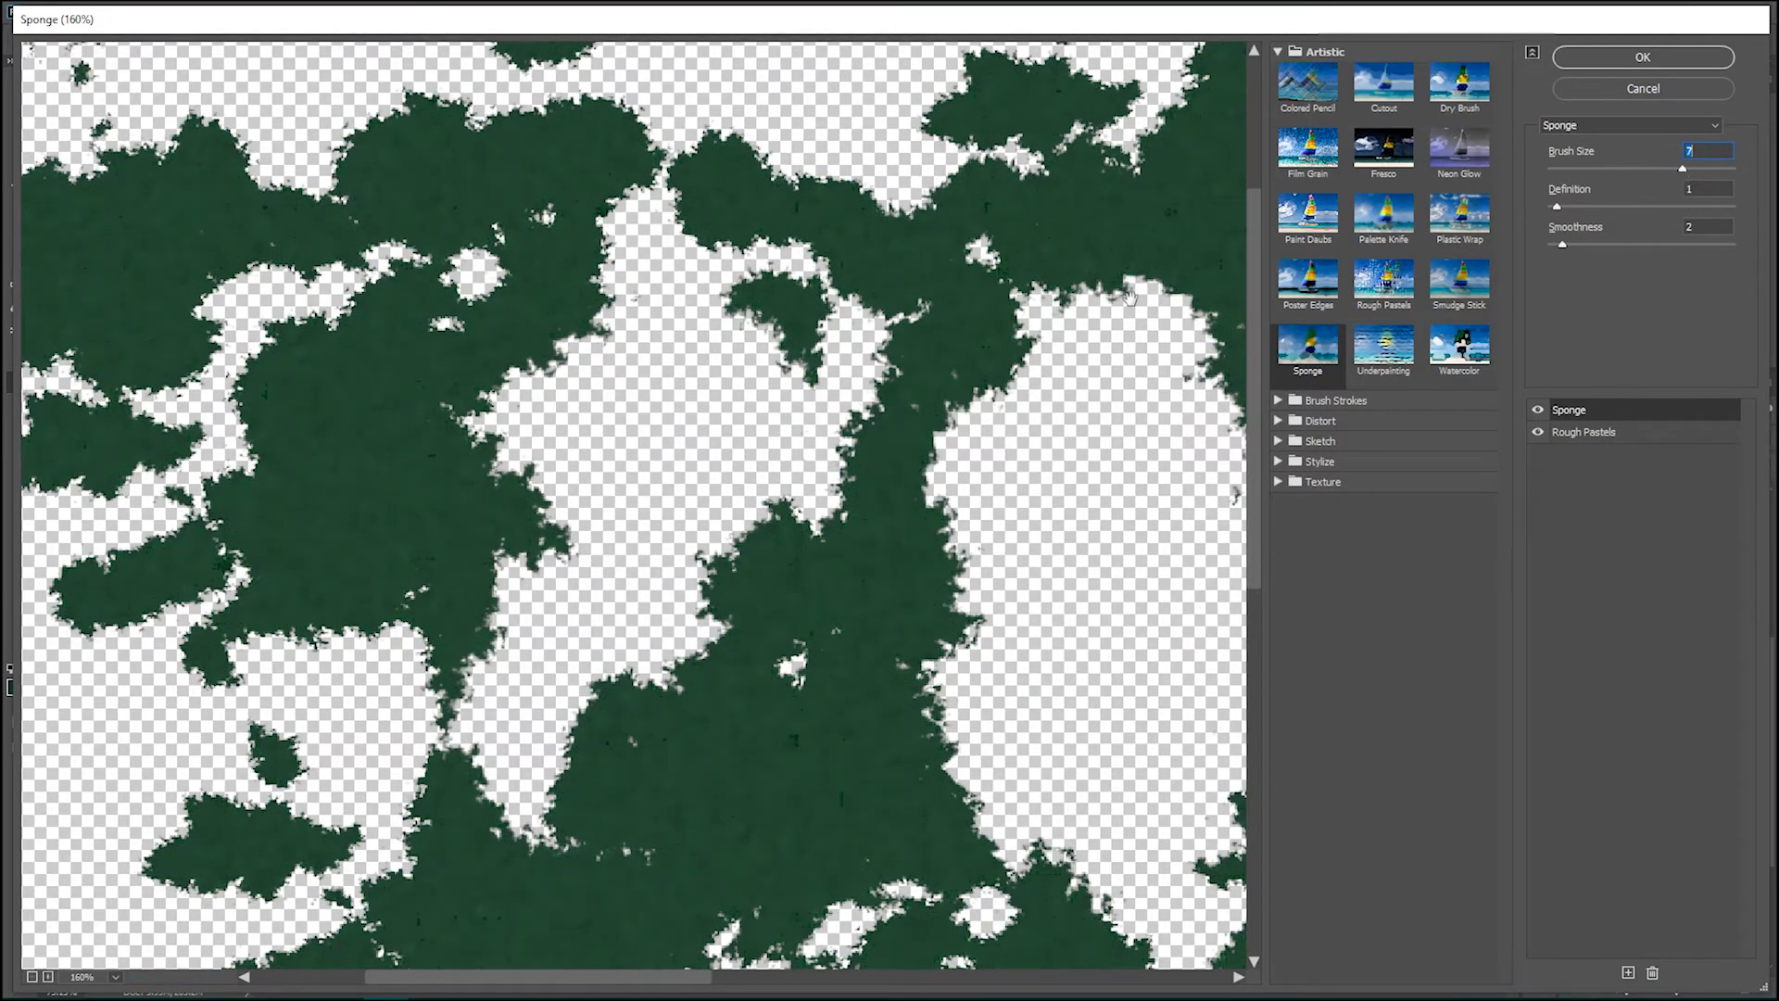
left_click_drag(1683, 168, 1531, 174)
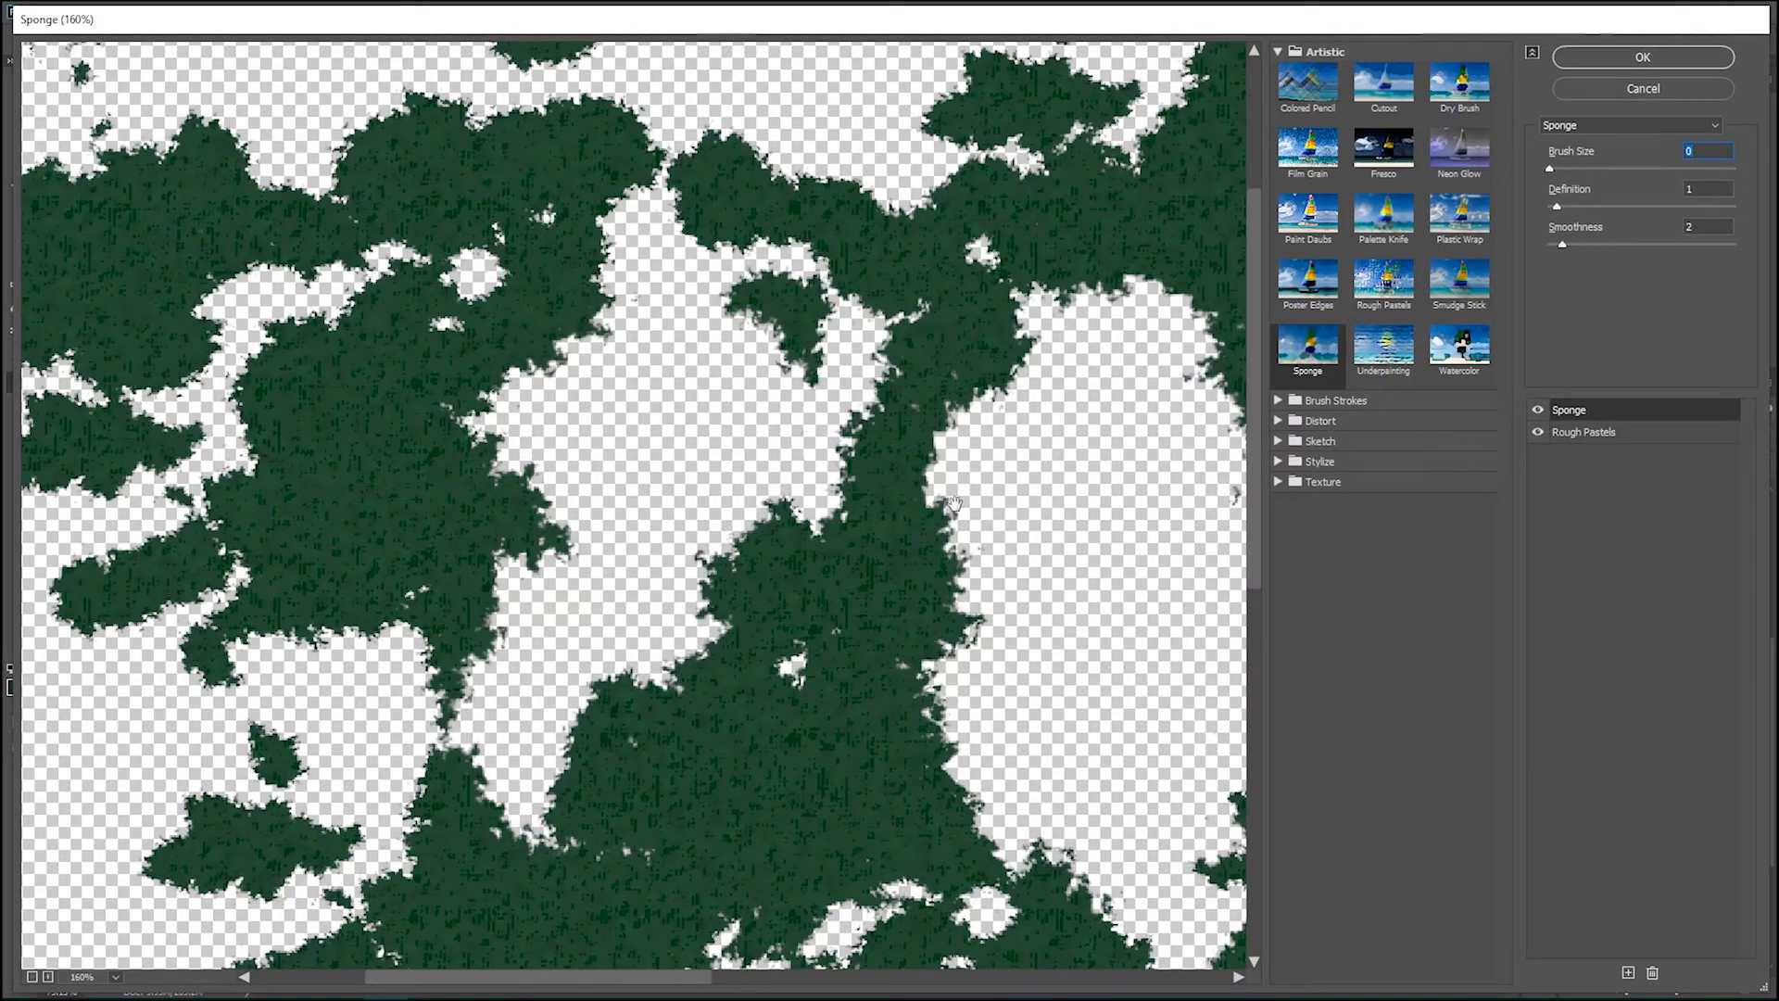
key("ctrl+minus")
key("ctrl+minus")
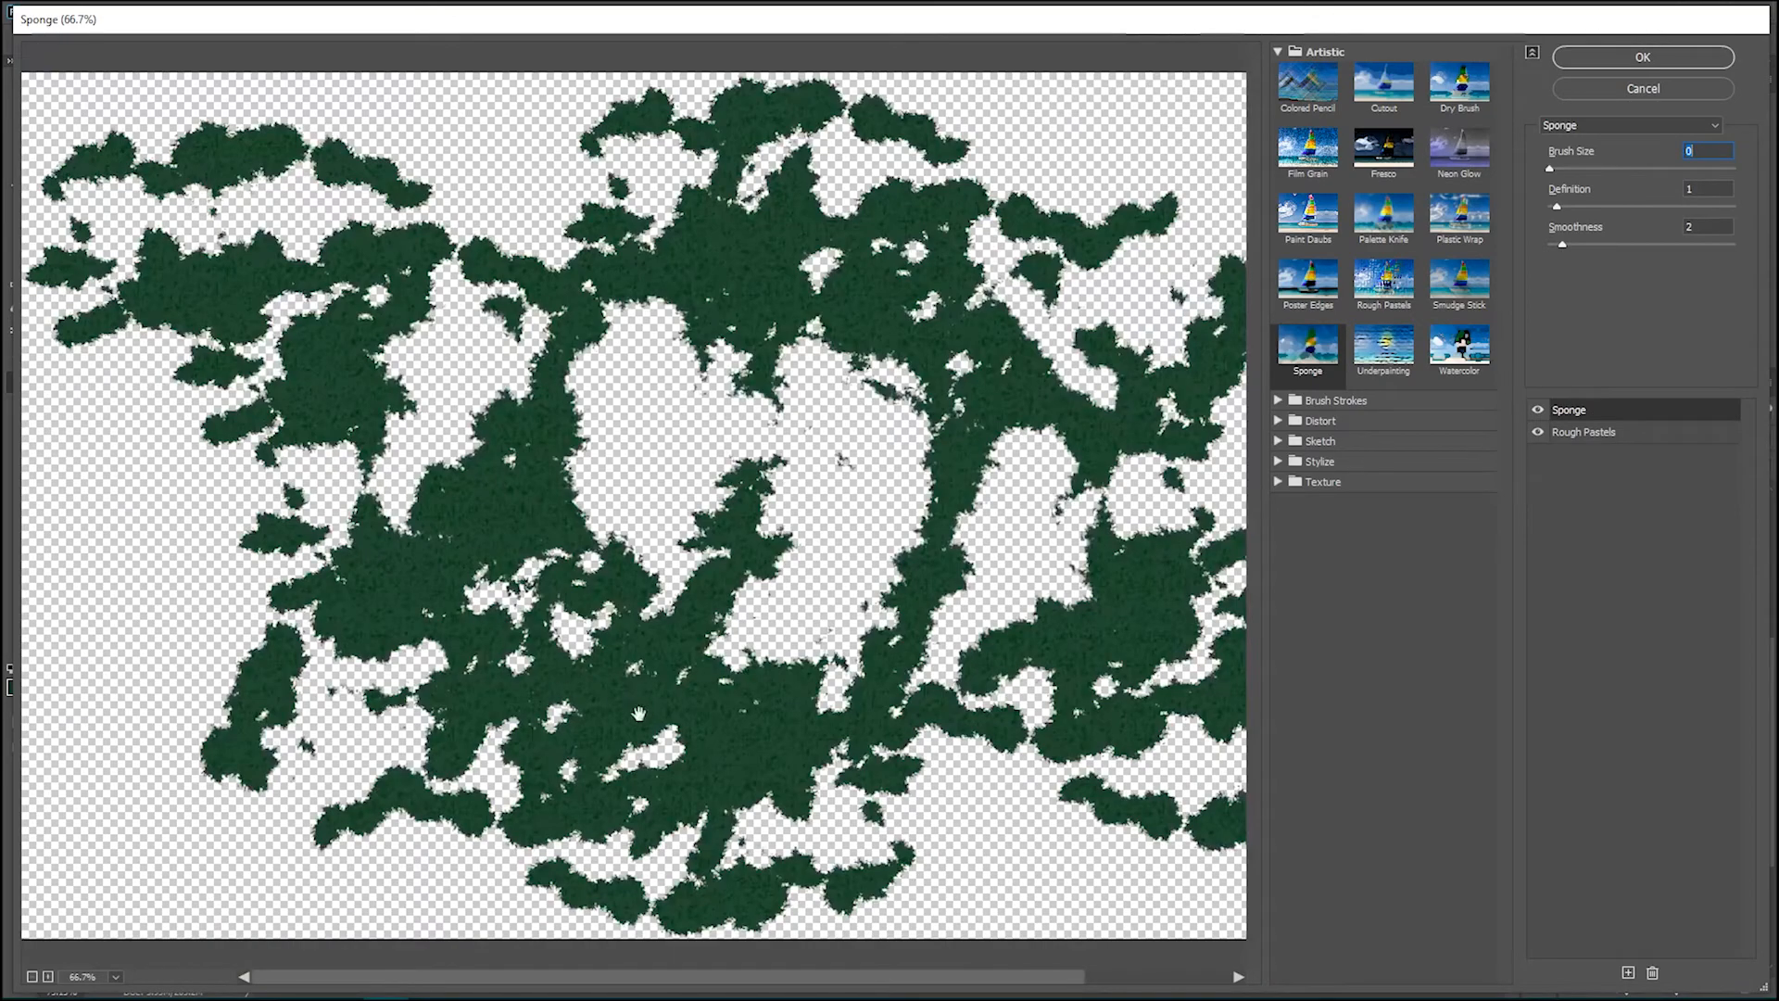
Step: Apply the Rough Pastels and Sponge effects to the forest layer and check the texture on the map at several magnifications
left_click(1703, 67)
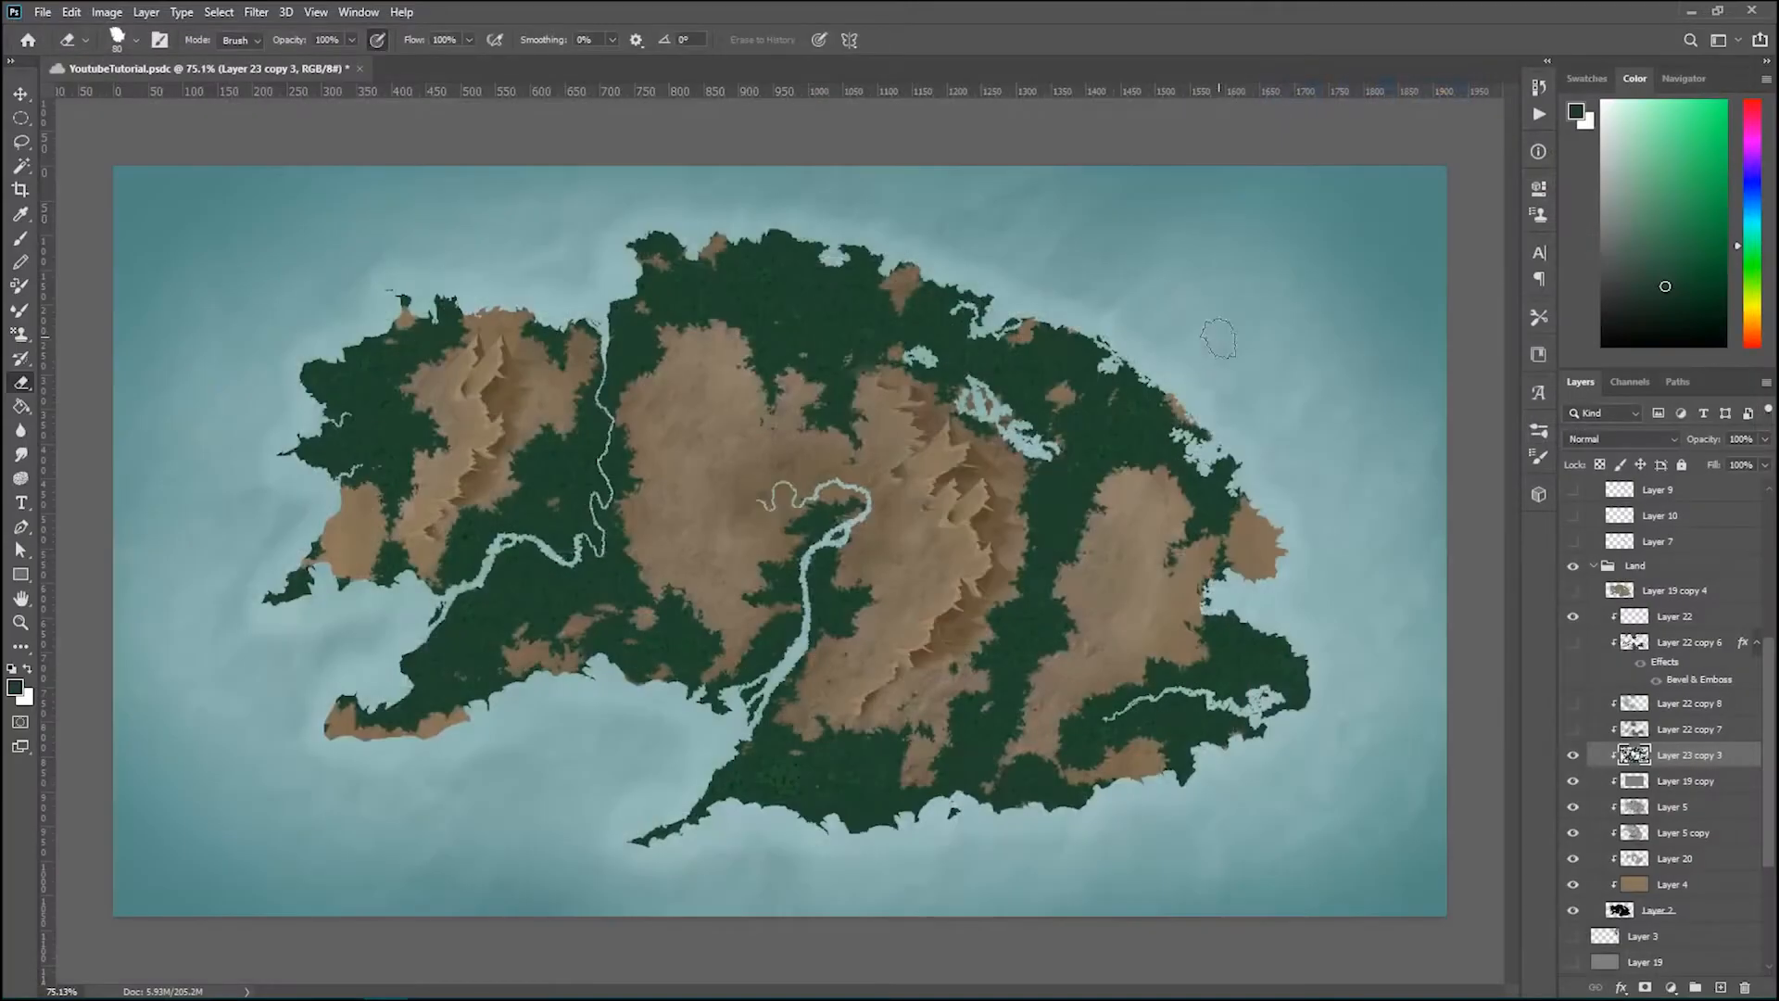
scroll(783, 453, "up", 5)
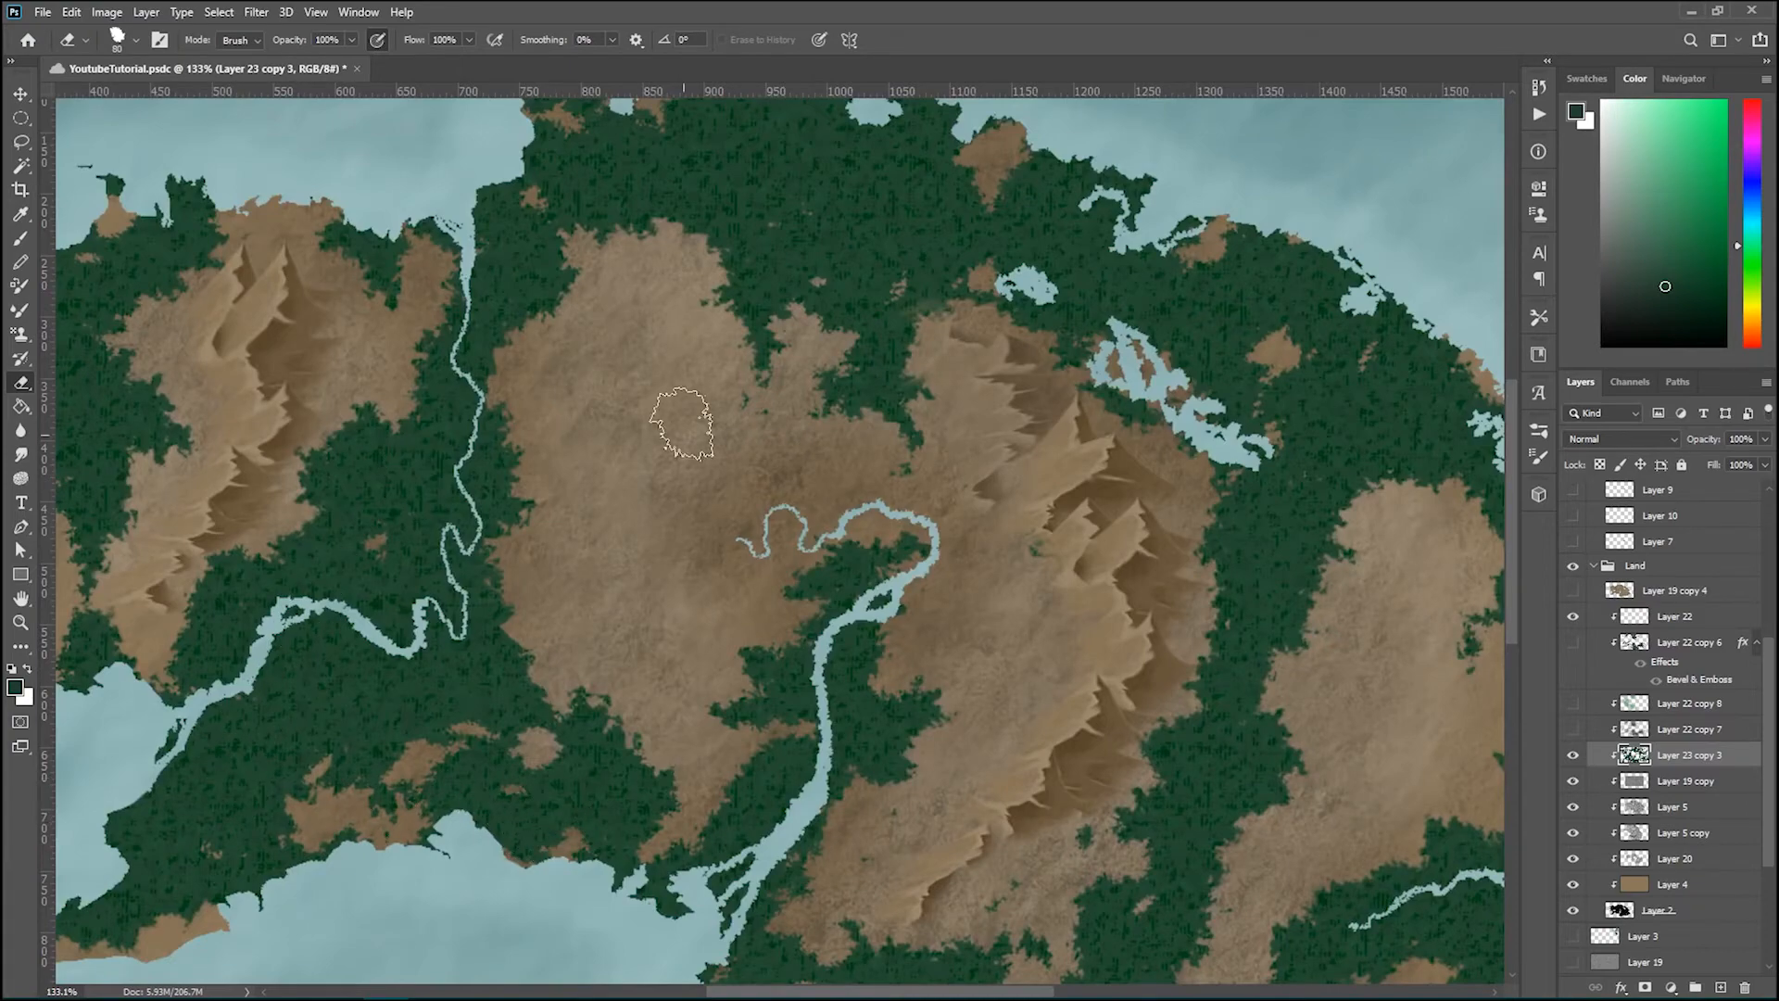
scroll(818, 270, "up", 3)
scroll(861, 370, "up", 1)
scroll(848, 366, "down", 4)
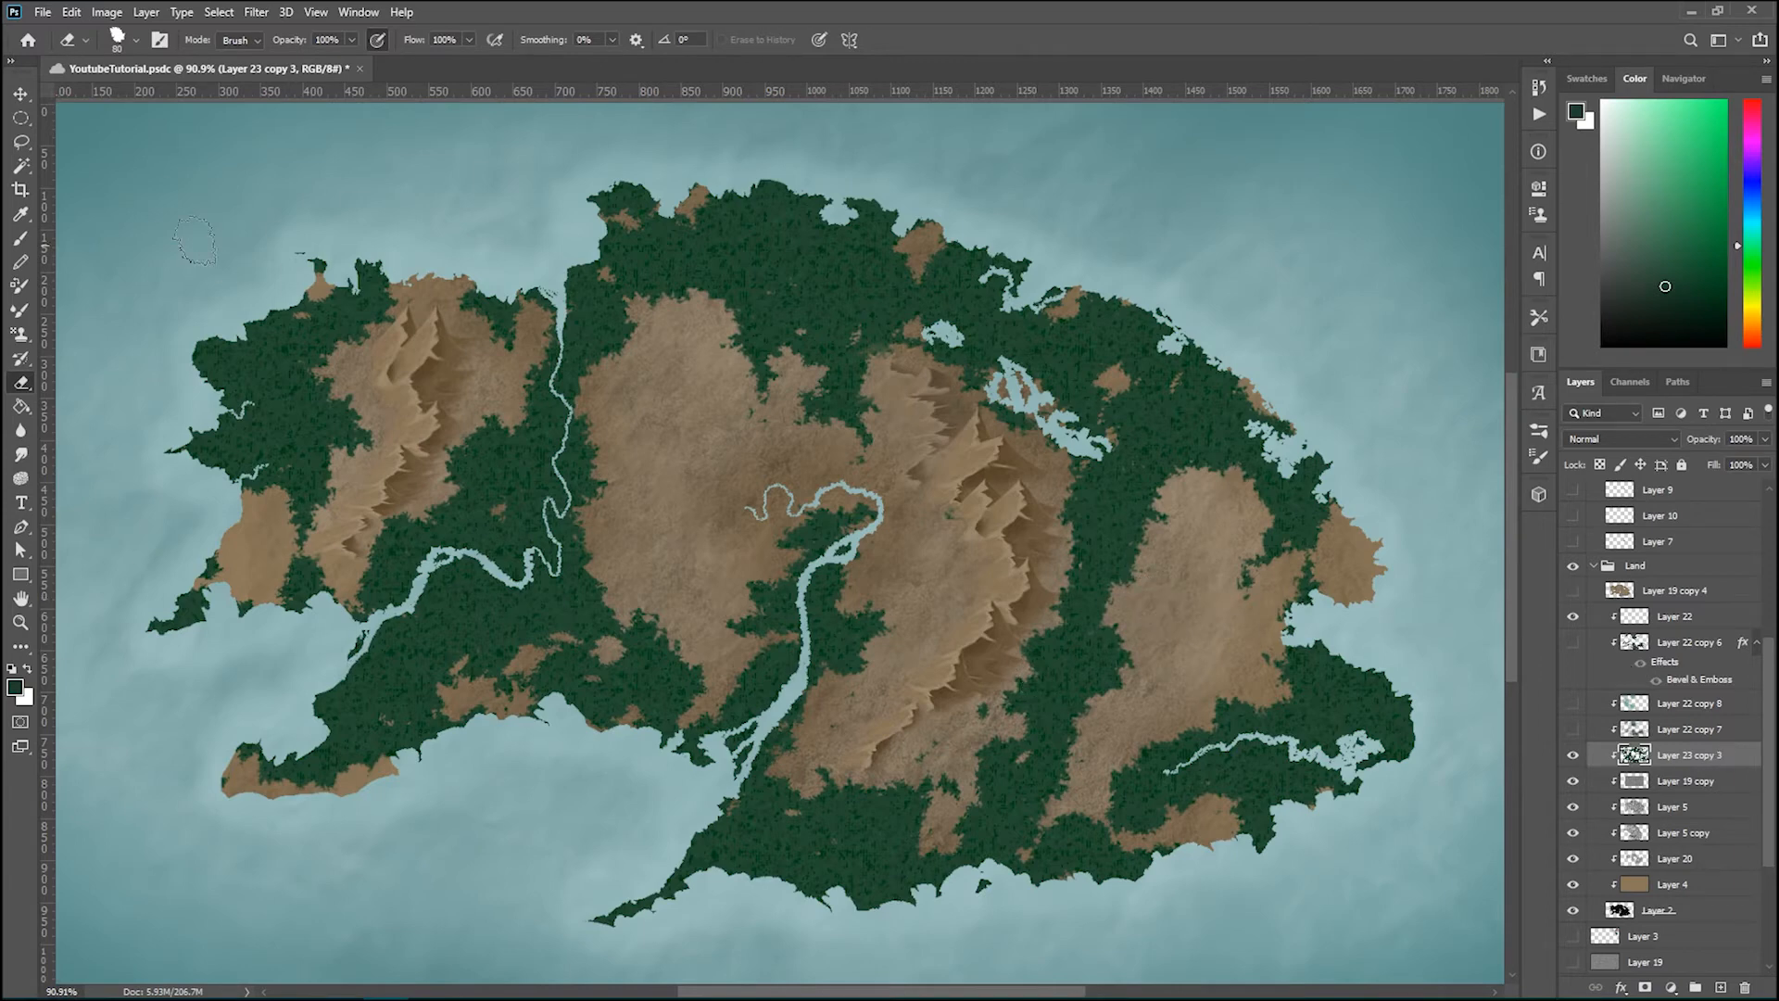
Step: Duplicate the textured forest layer and place the copy directly beneath the original
key("v")
left_click_drag(590, 345, 600, 342)
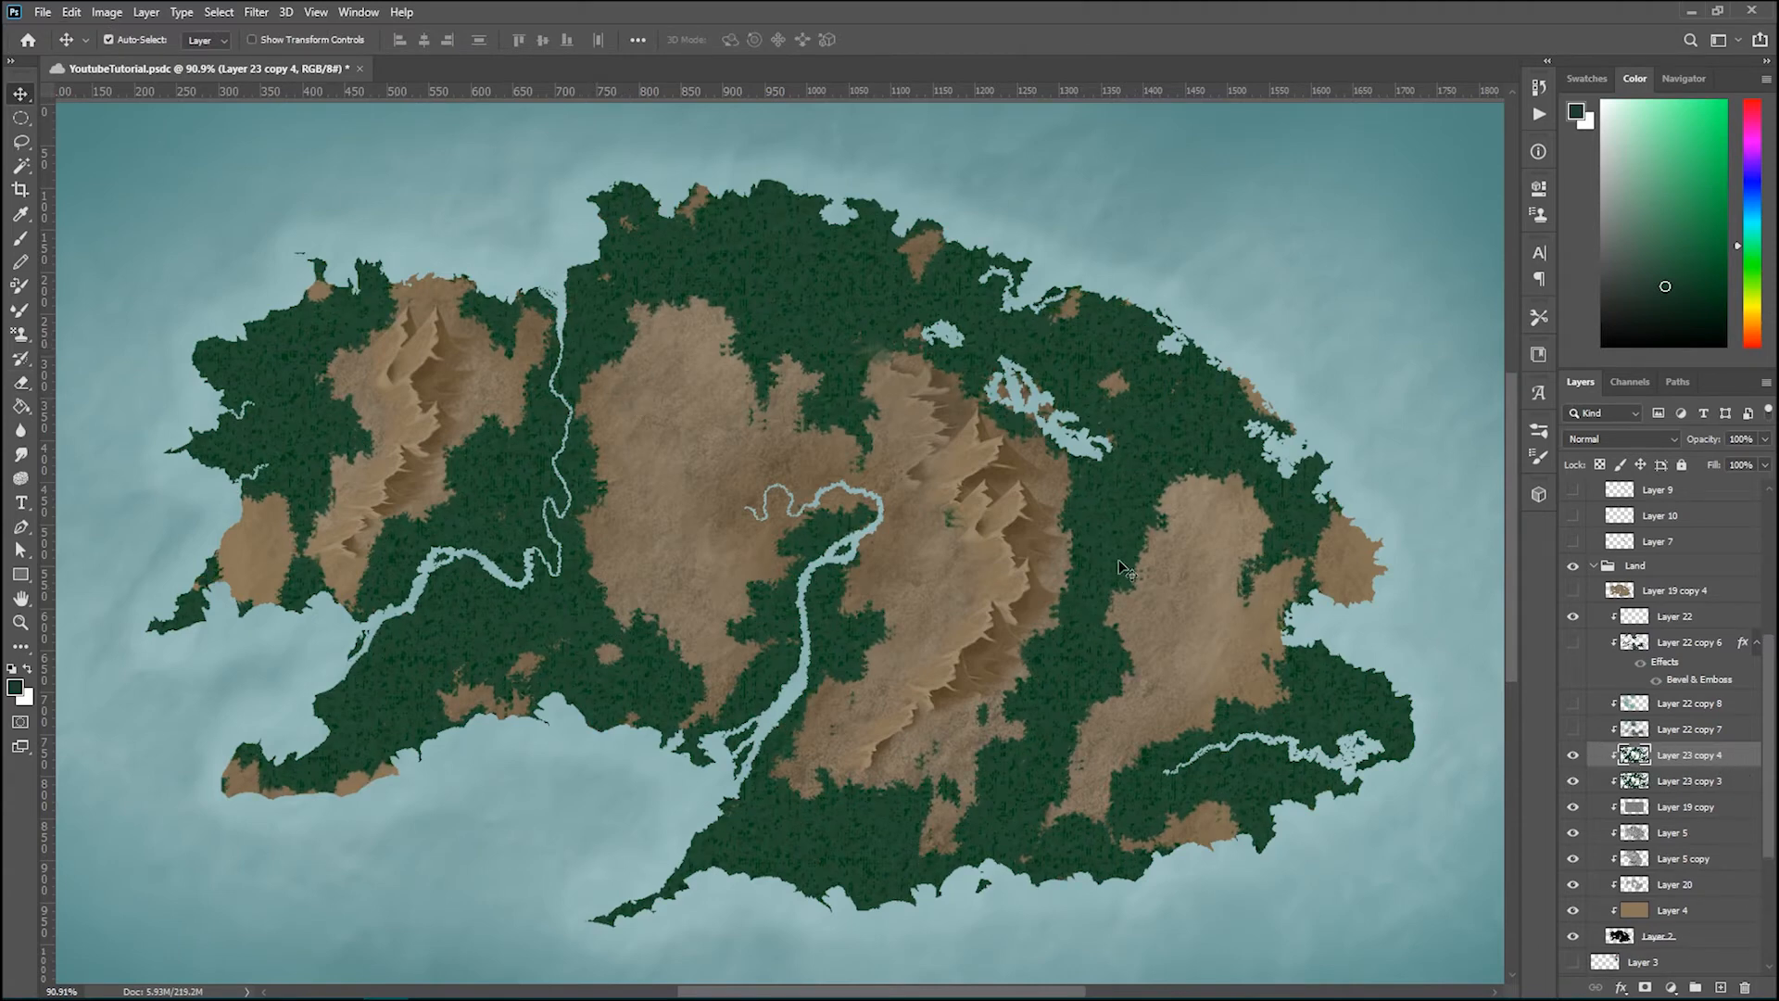
left_click_drag(1635, 755, 1635, 794)
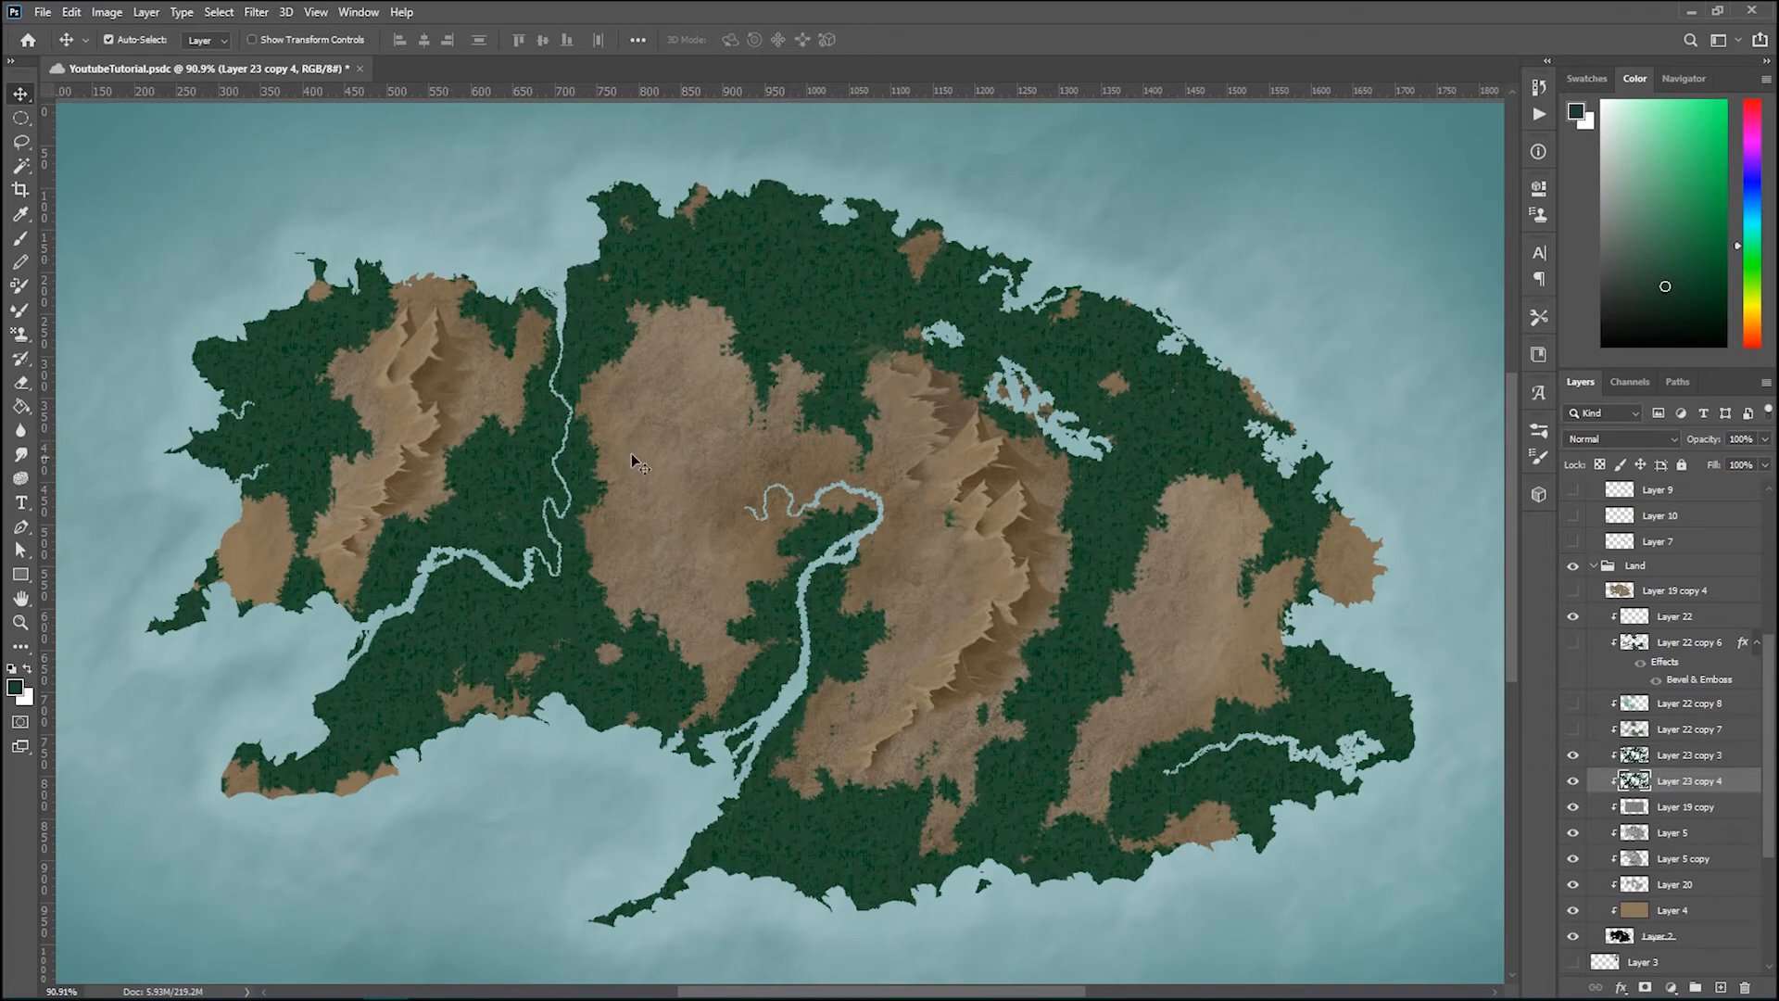
Step: Apply a 30-pixel Gaussian Blur to the lower forest copy and set its blend mode to Multiply
left_click(259, 13)
mouse_move(479, 225)
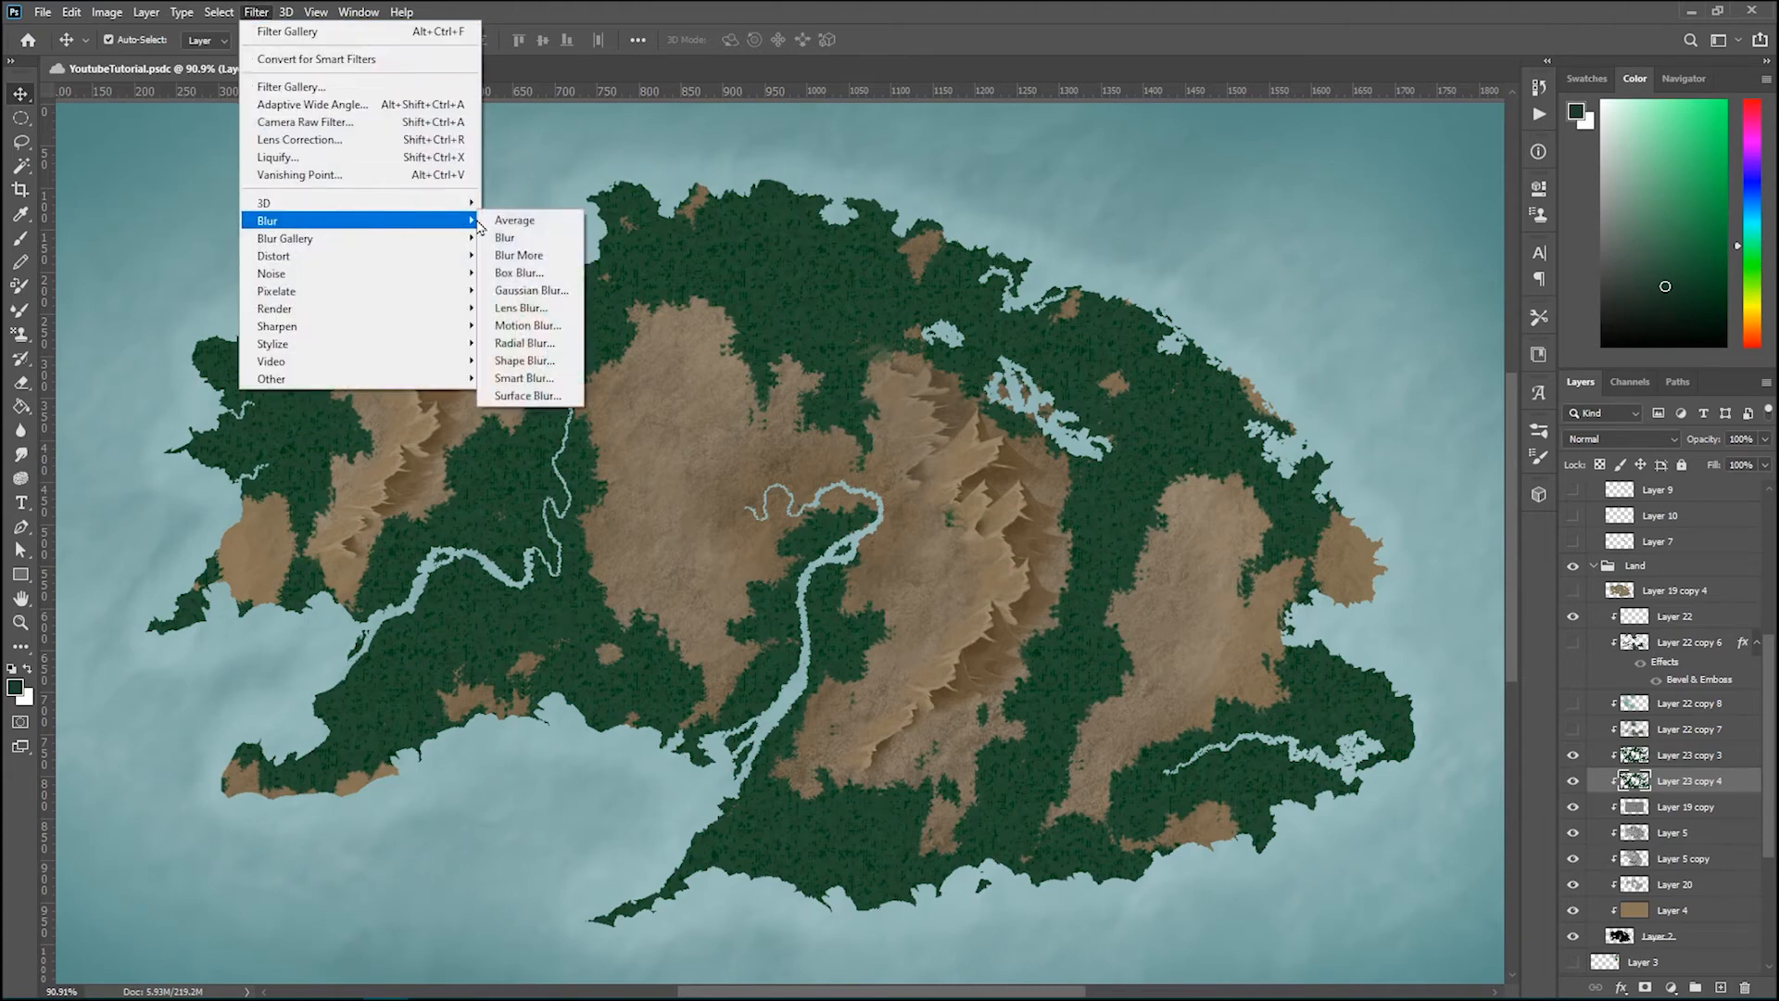
left_click(531, 290)
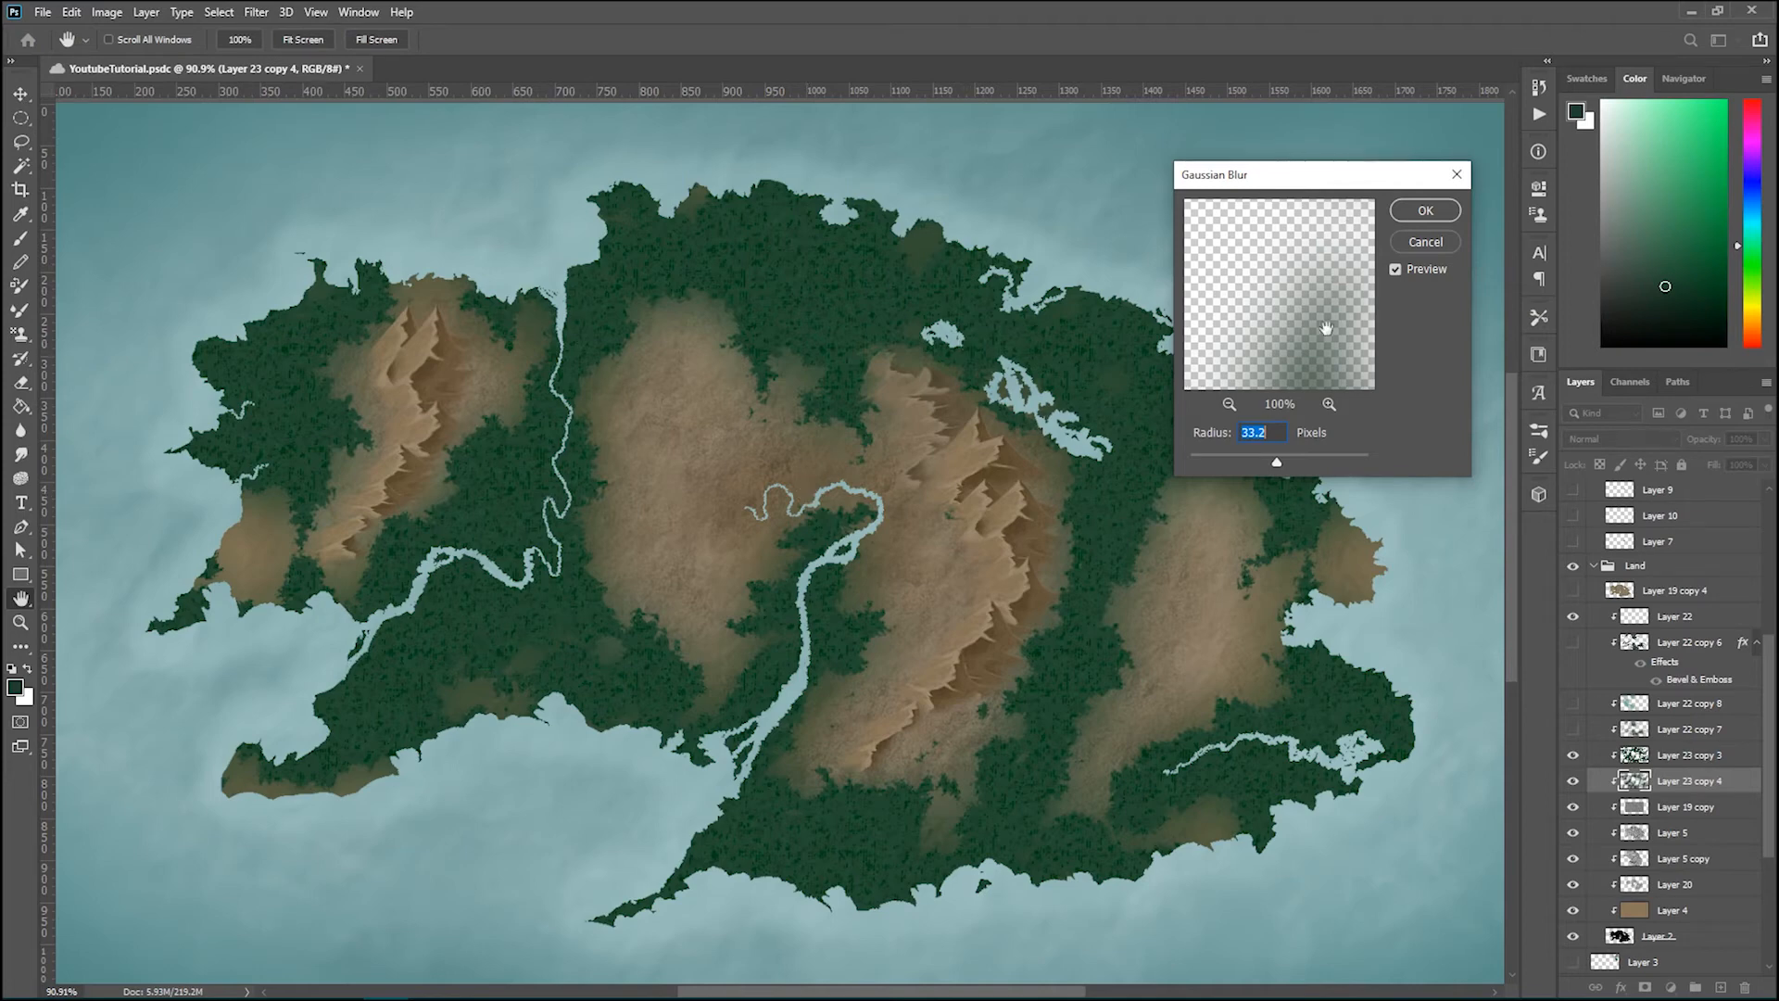
type("30")
key("Return")
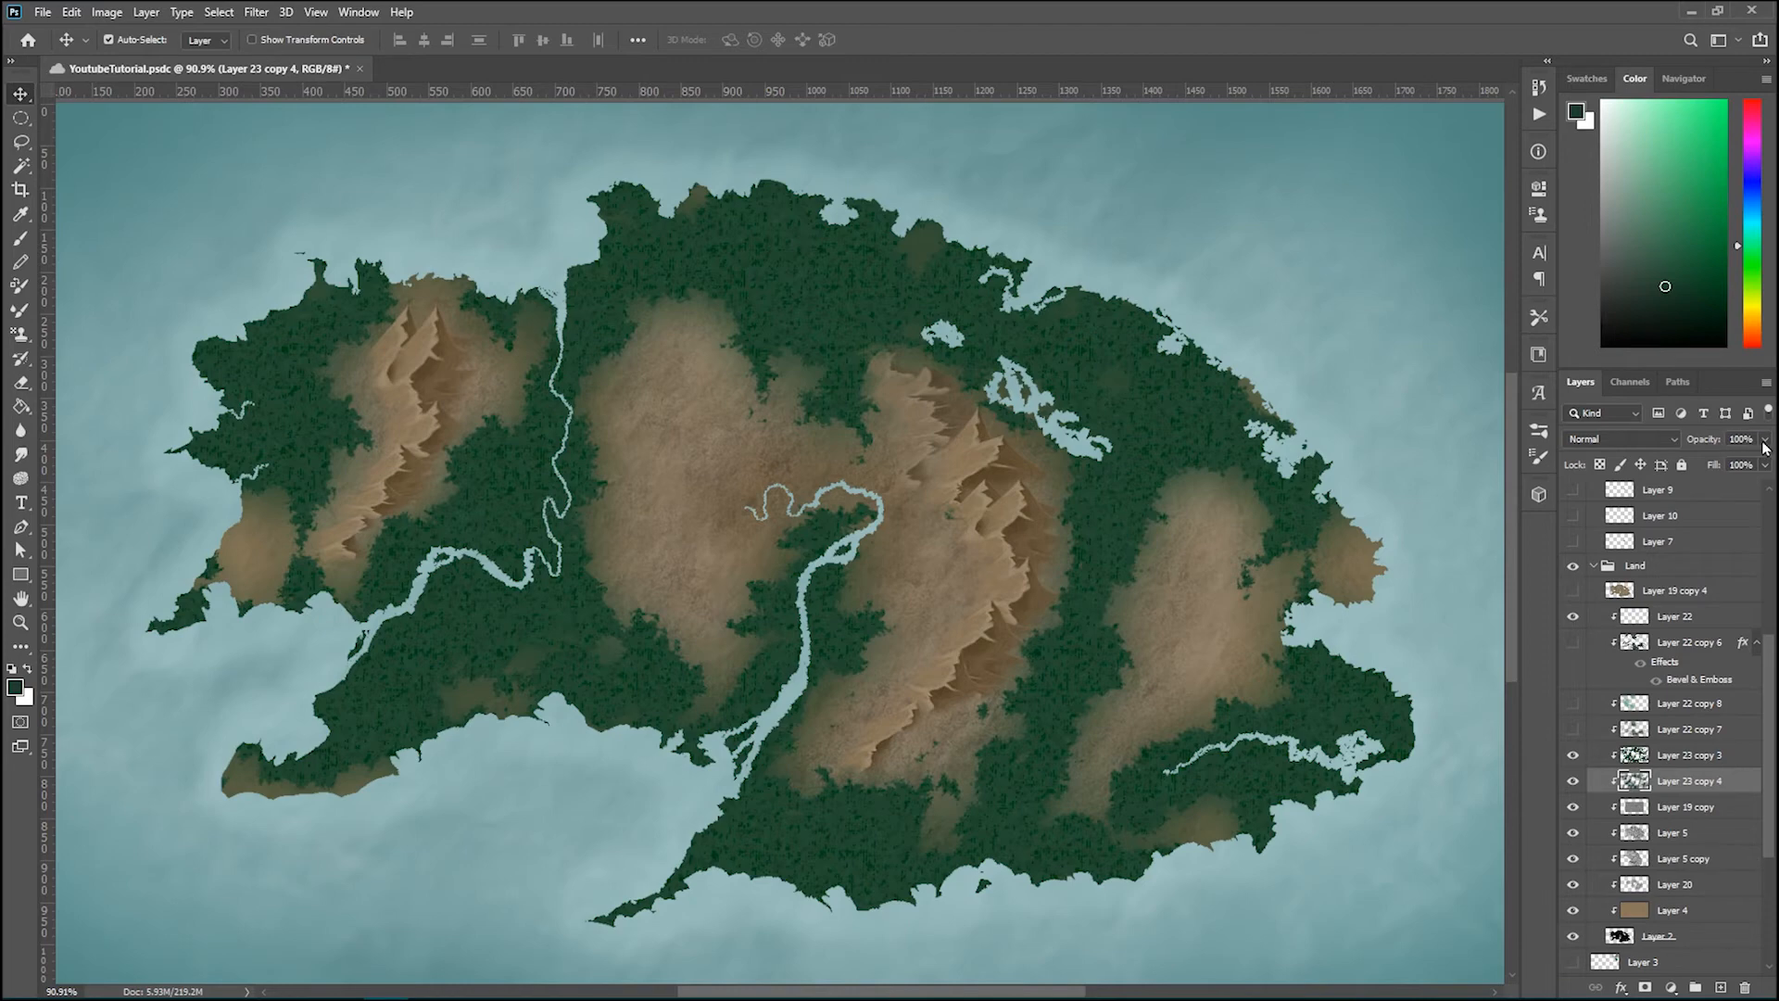
left_click(1668, 439)
left_click(1636, 515)
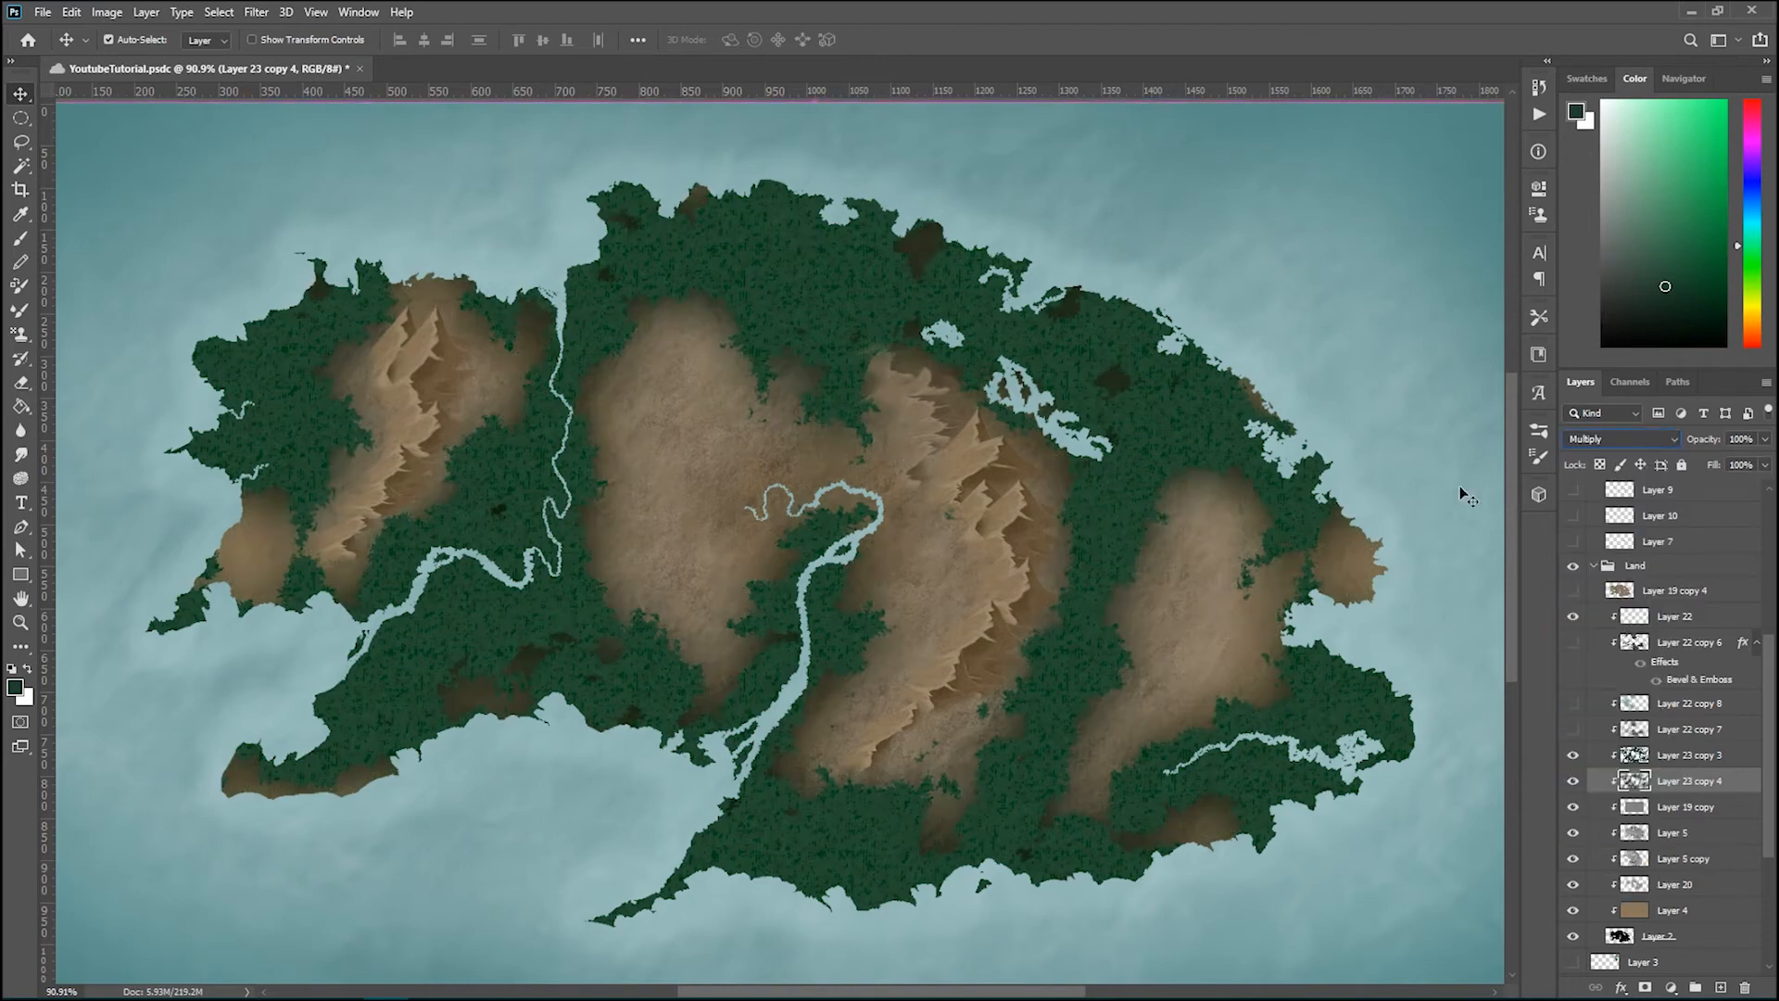
Step: Adjust the blurred copy's Hue/Saturation, setting Lightness to +46 and raising its Saturation
key("ctrl+u")
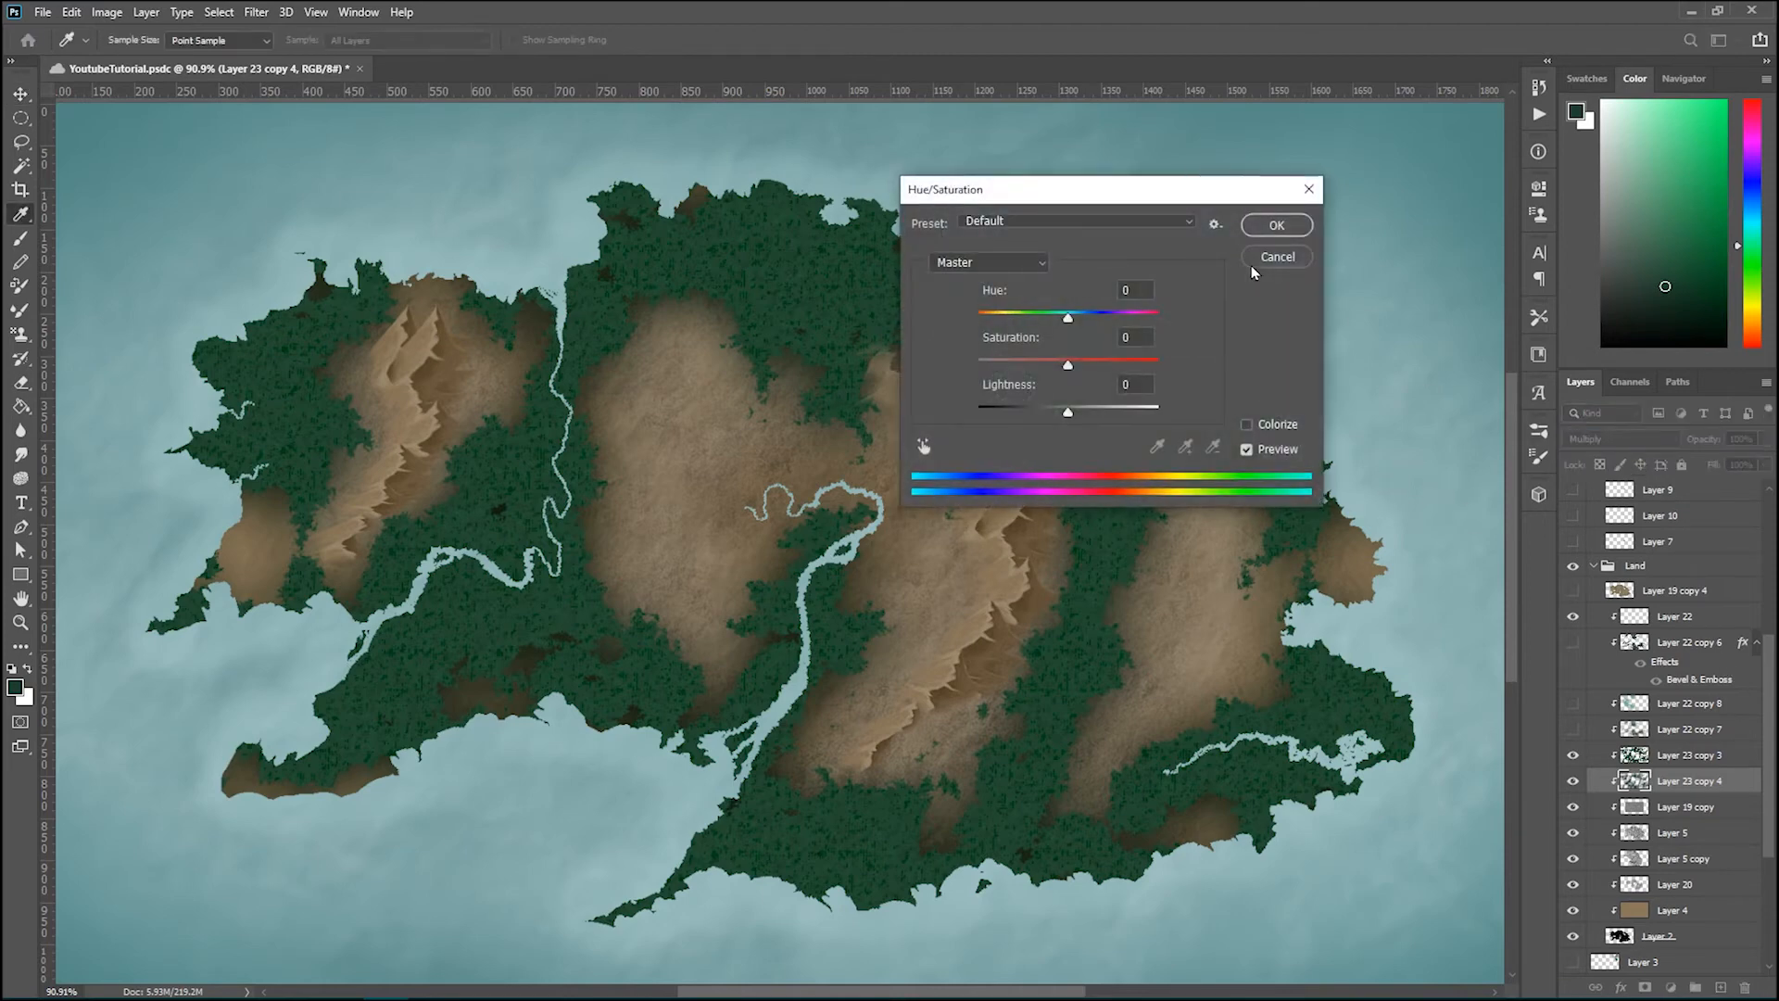
left_click_drag(1126, 185, 1223, 181)
left_click_drag(1170, 394, 1211, 403)
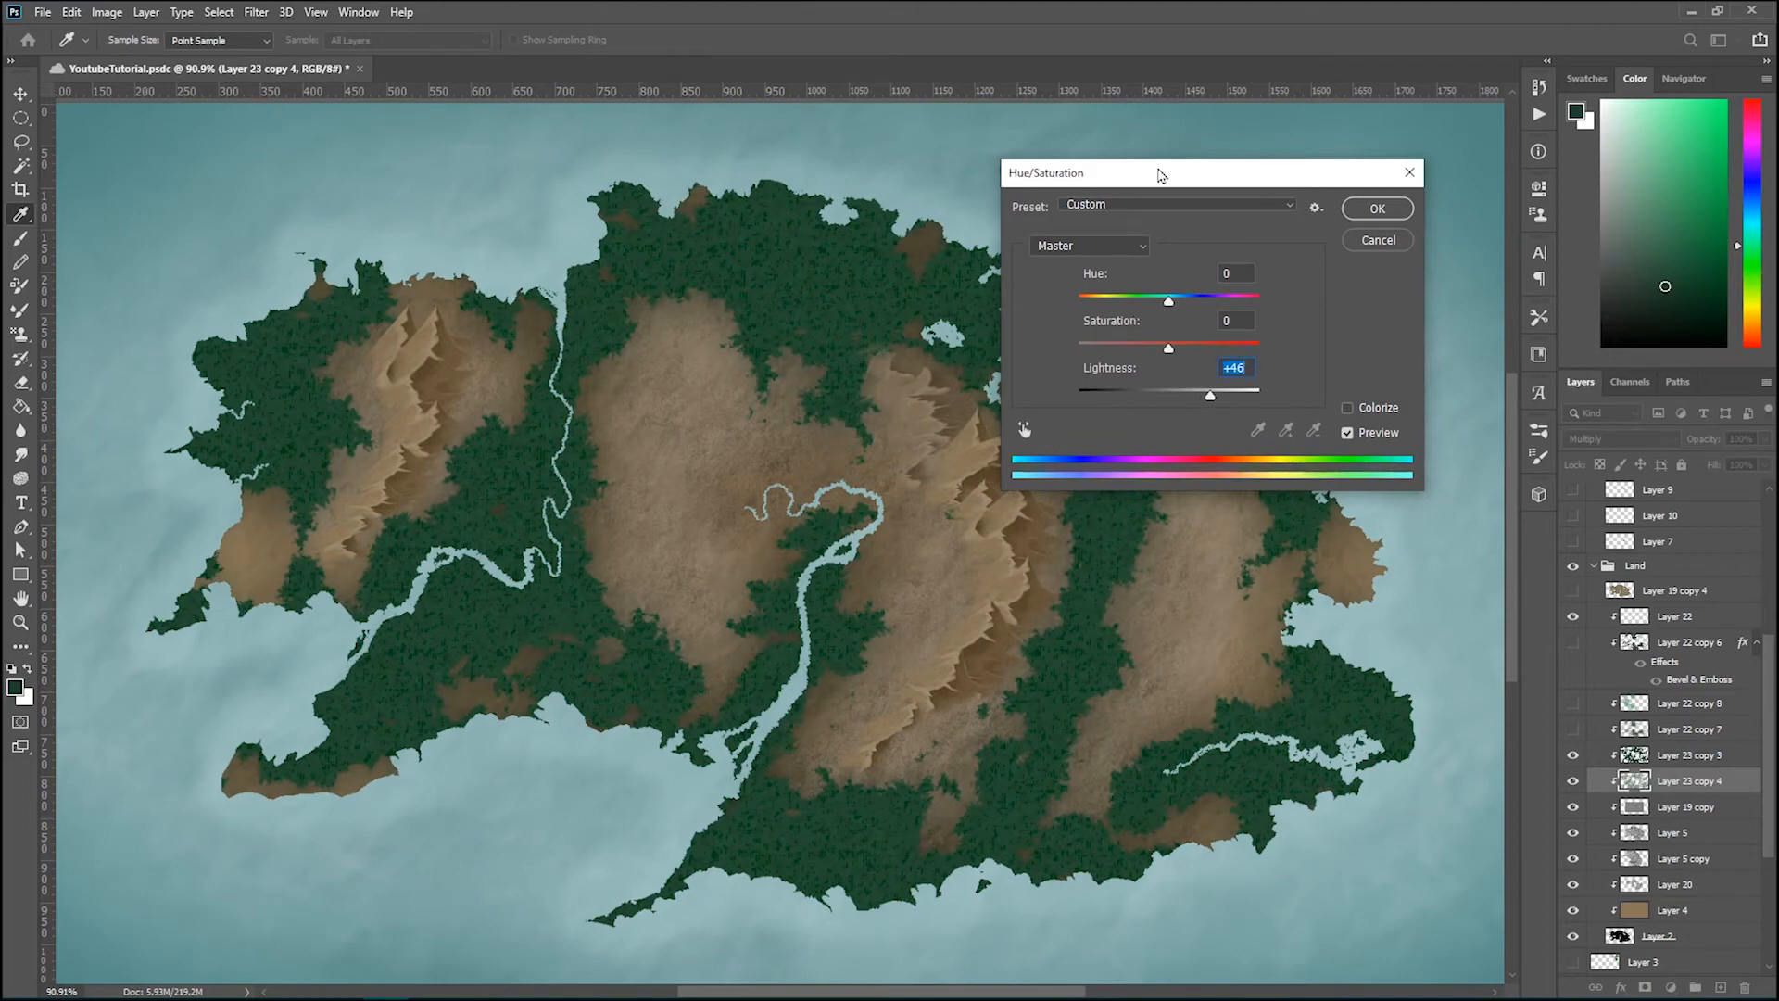
left_click_drag(1154, 171, 1140, 152)
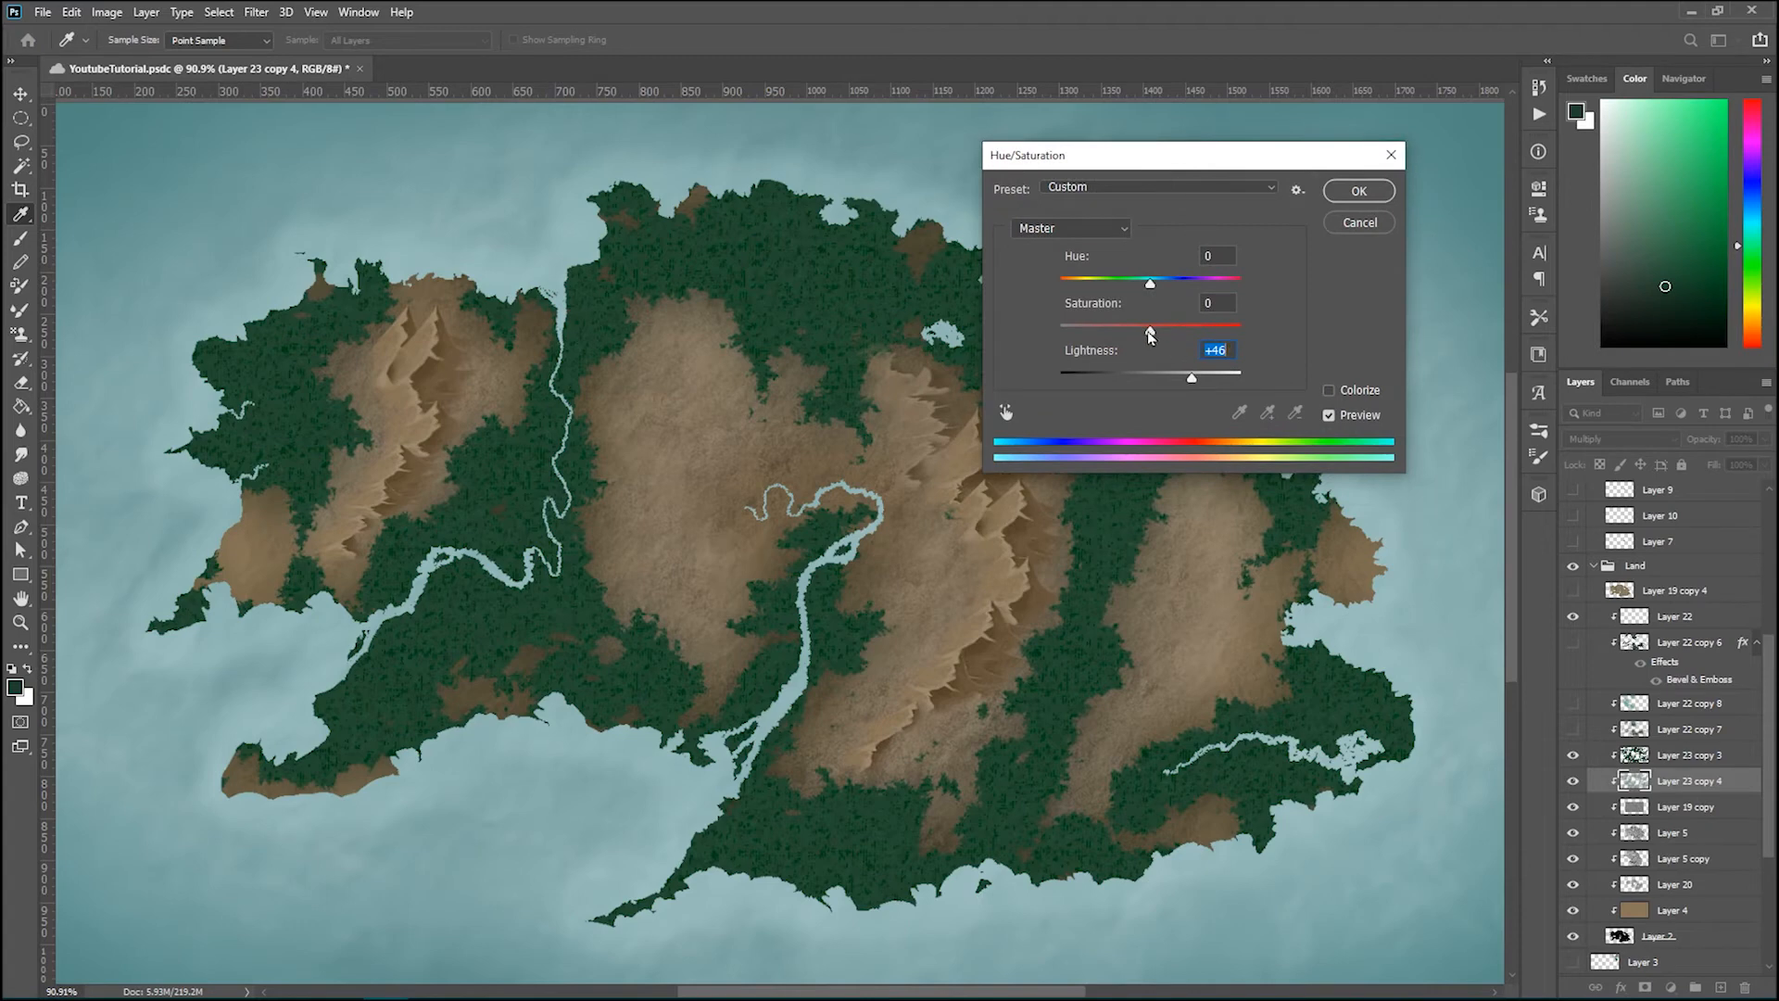
left_click_drag(1151, 338, 1208, 341)
left_click_drag(1219, 165, 986, 165)
left_click(1121, 200)
scroll(917, 546, "down", 3)
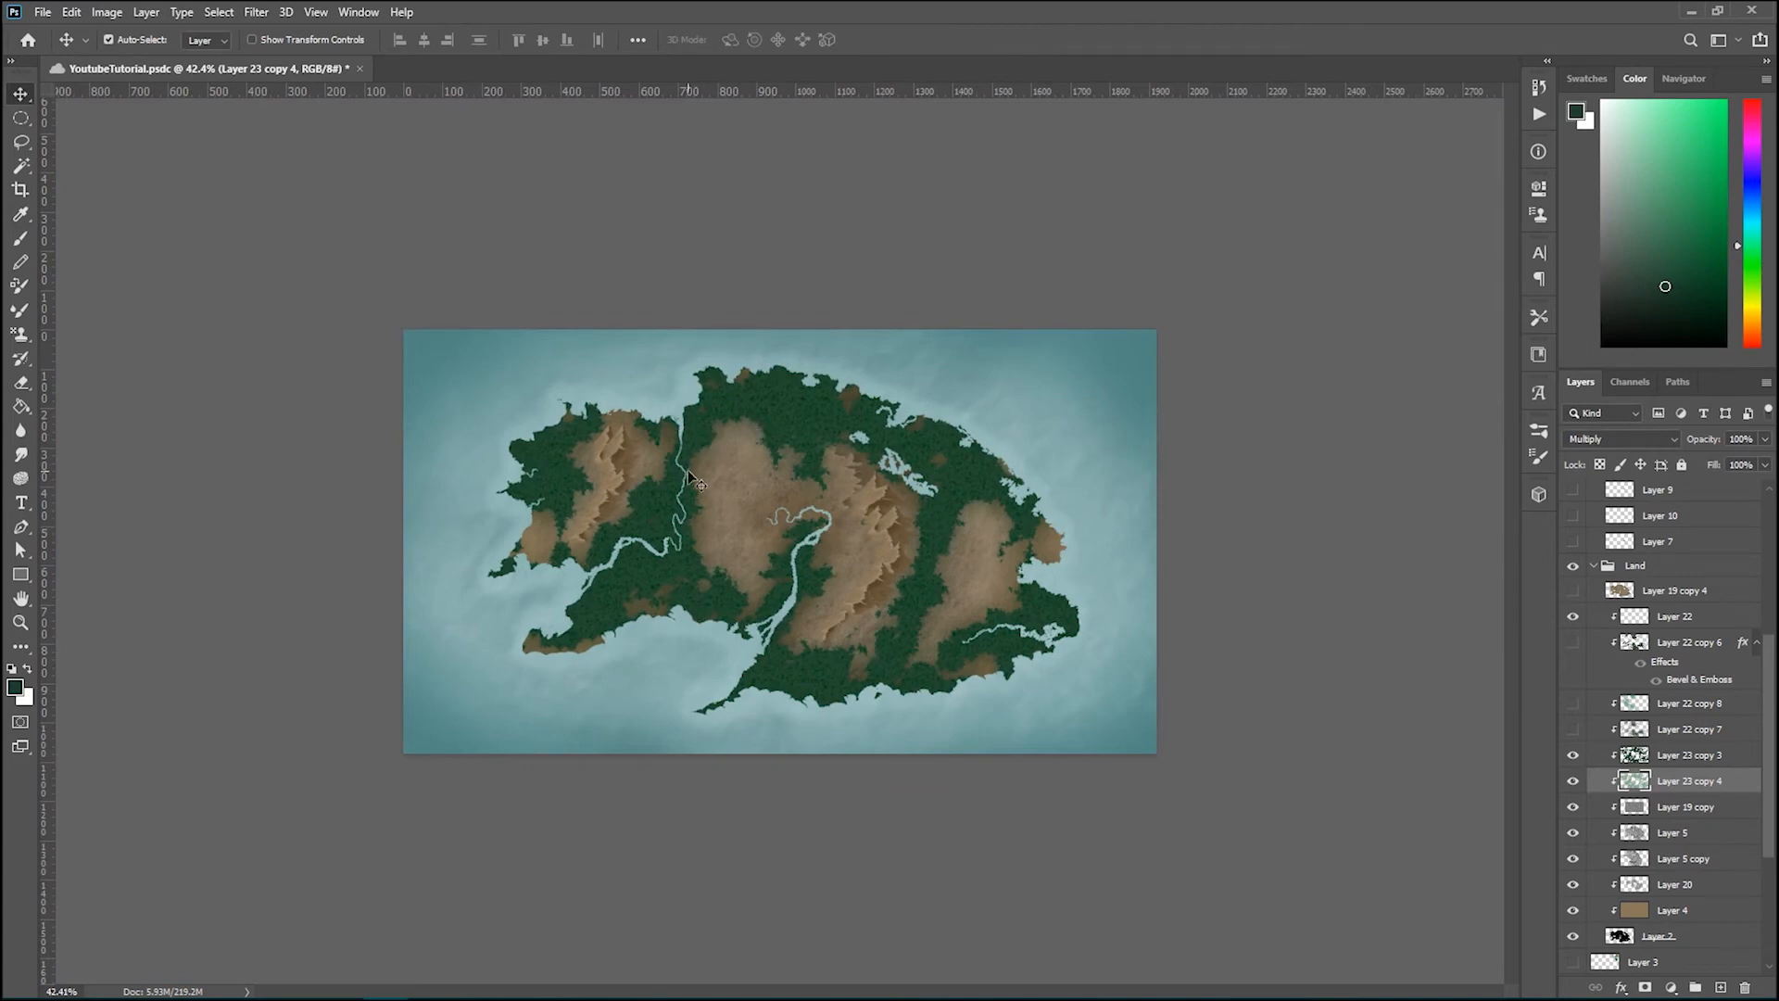
scroll(737, 604, "up", 3)
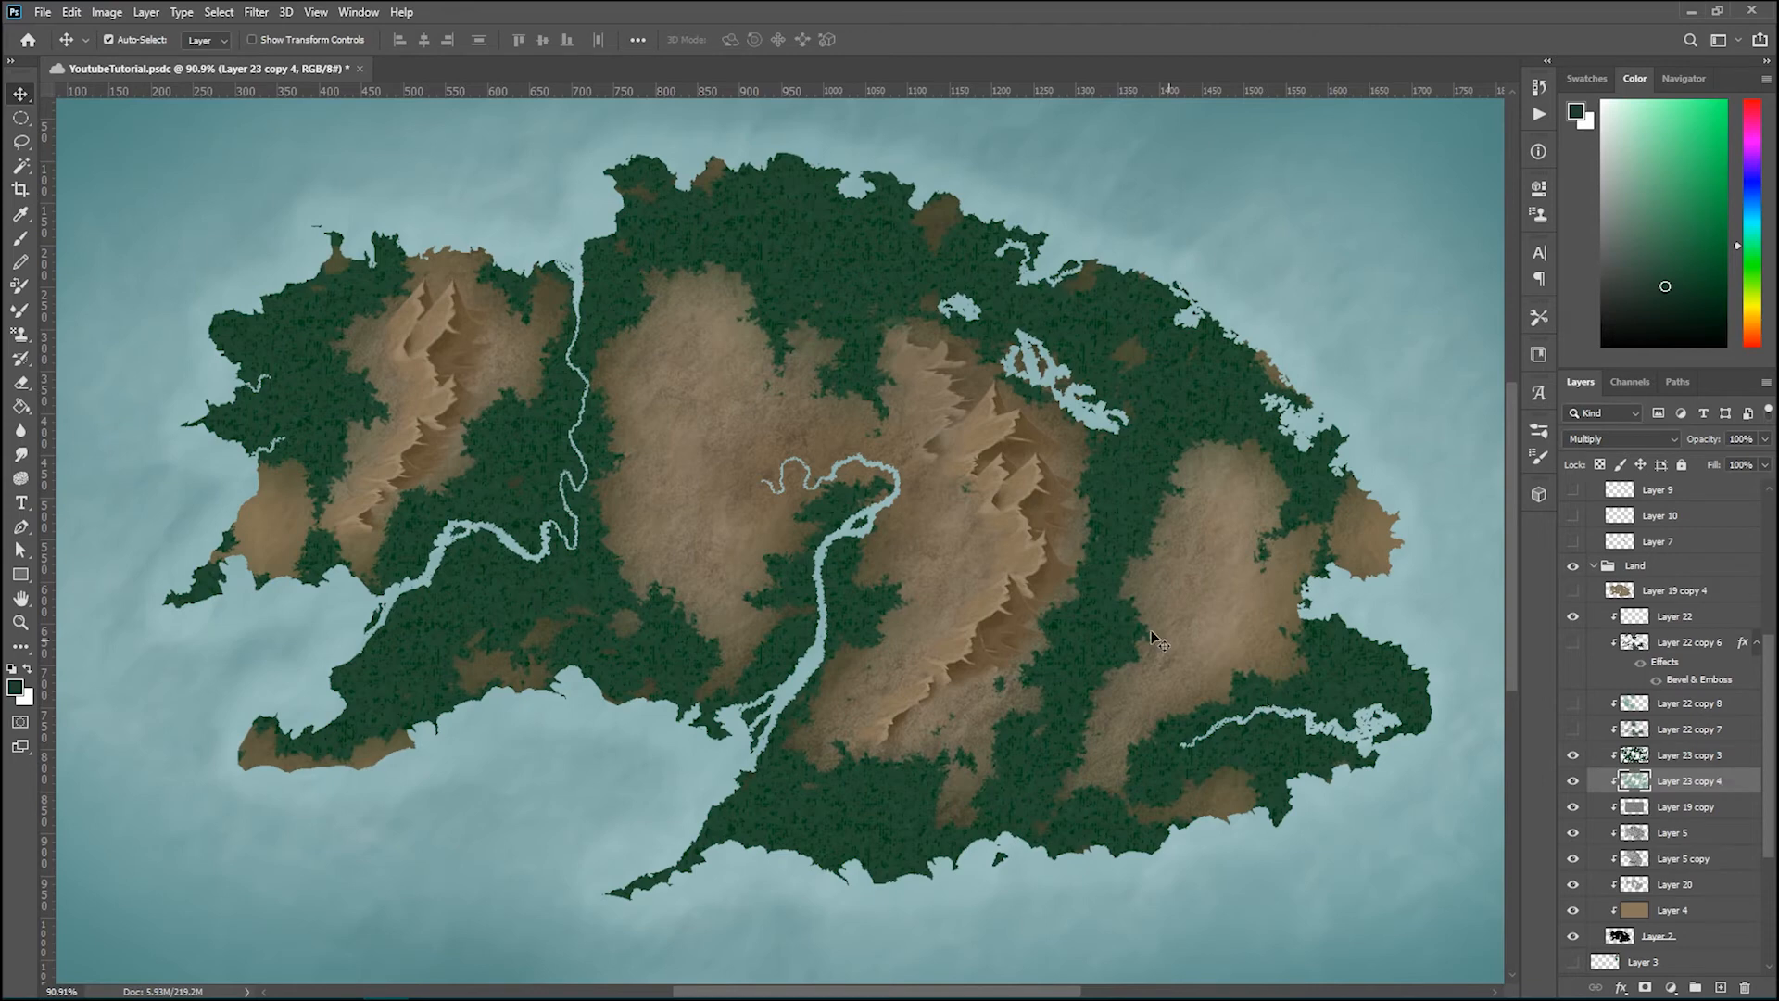
Step: Duplicate the blurred layer, set the new copy's blend mode to Normal and its opacity to 20%
left_click_drag(623, 364, 639, 378)
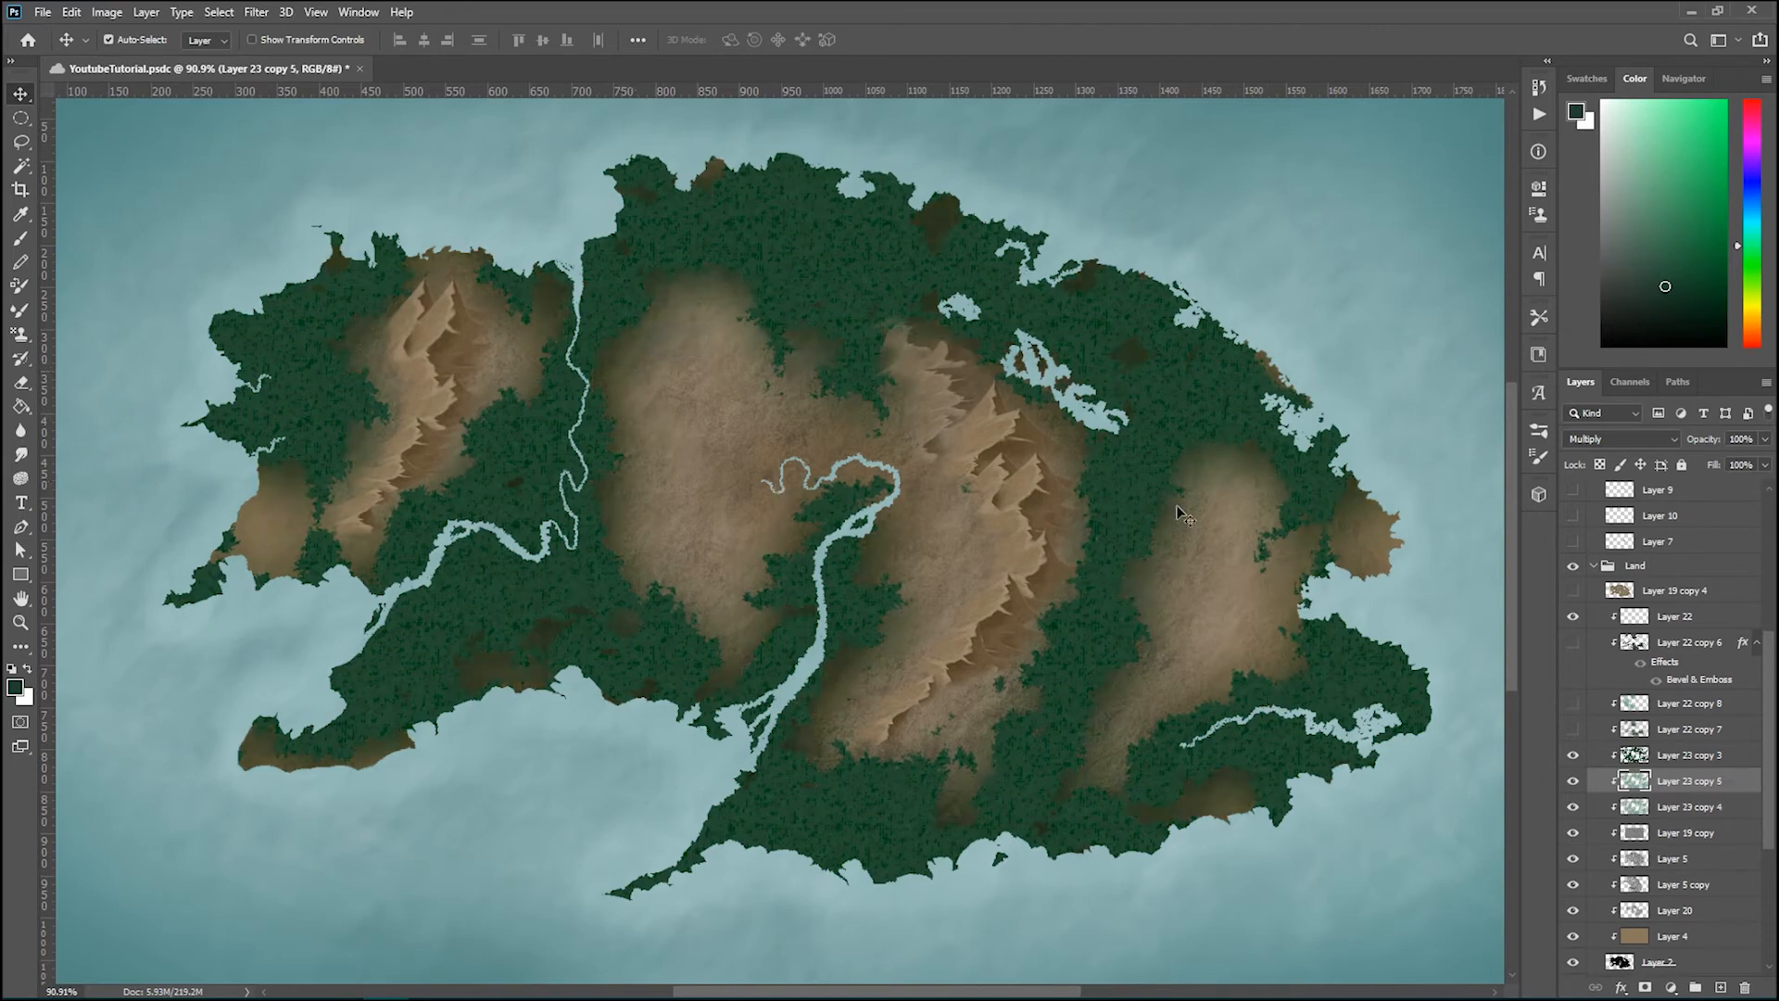
left_click(1633, 439)
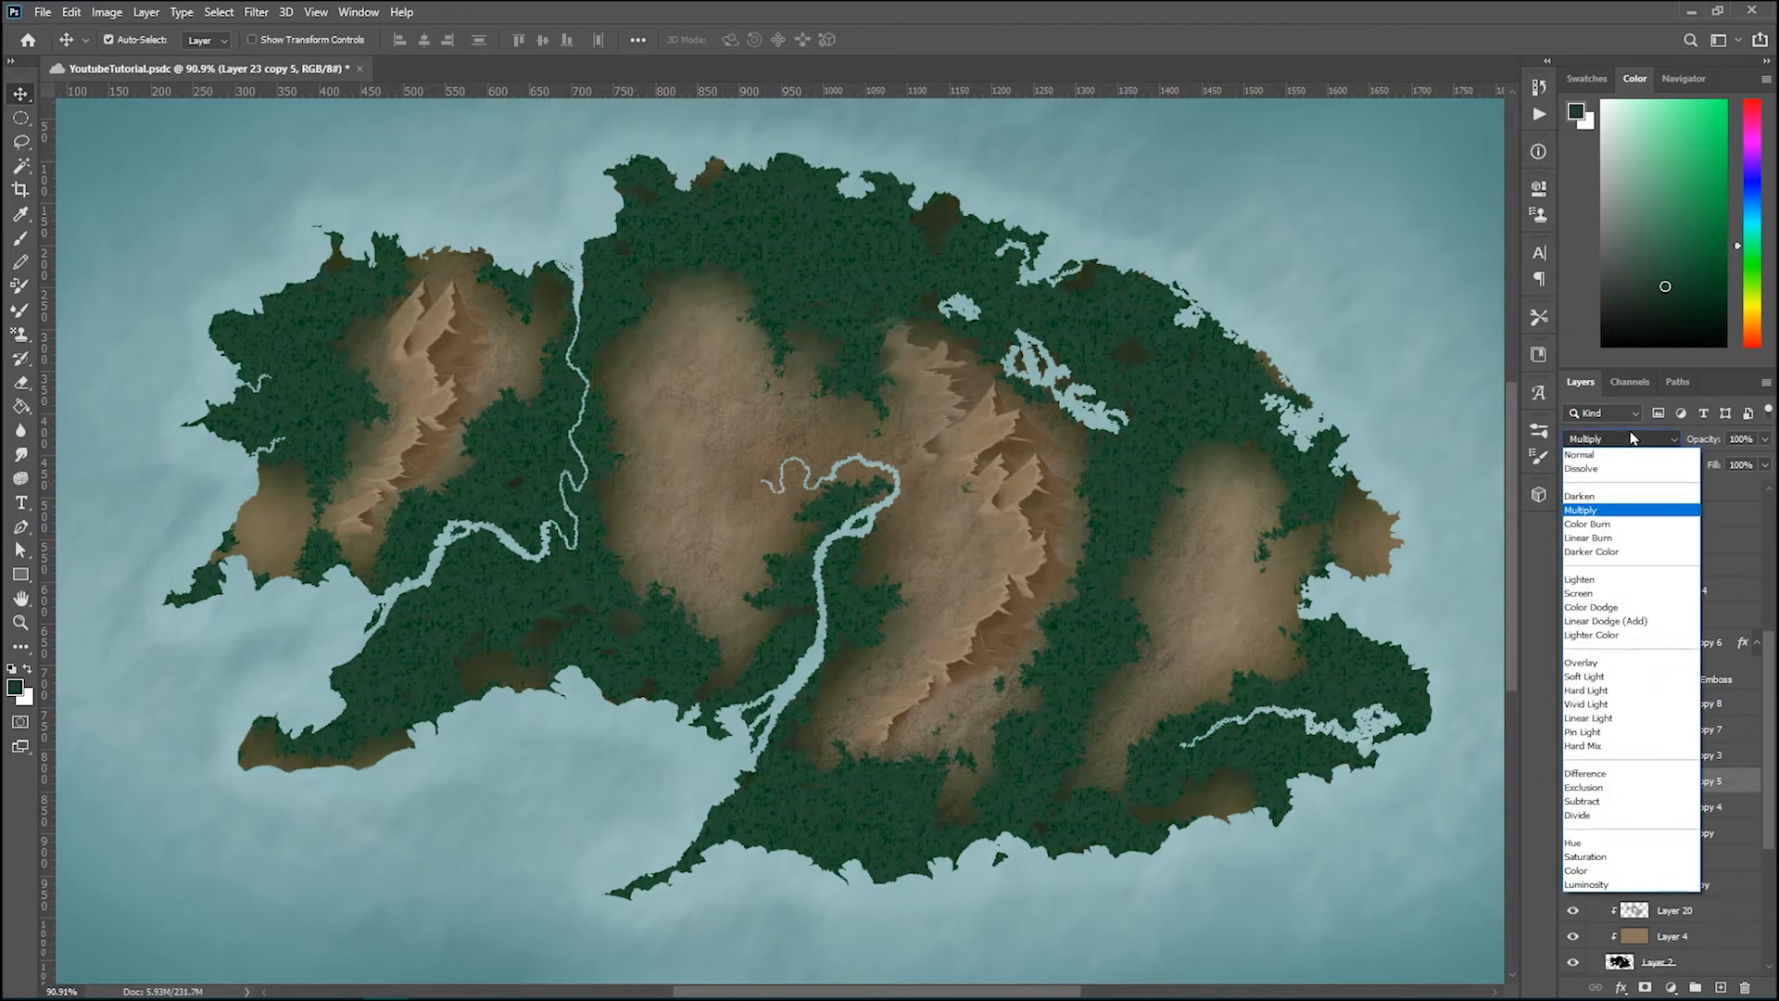
left_click(1630, 448)
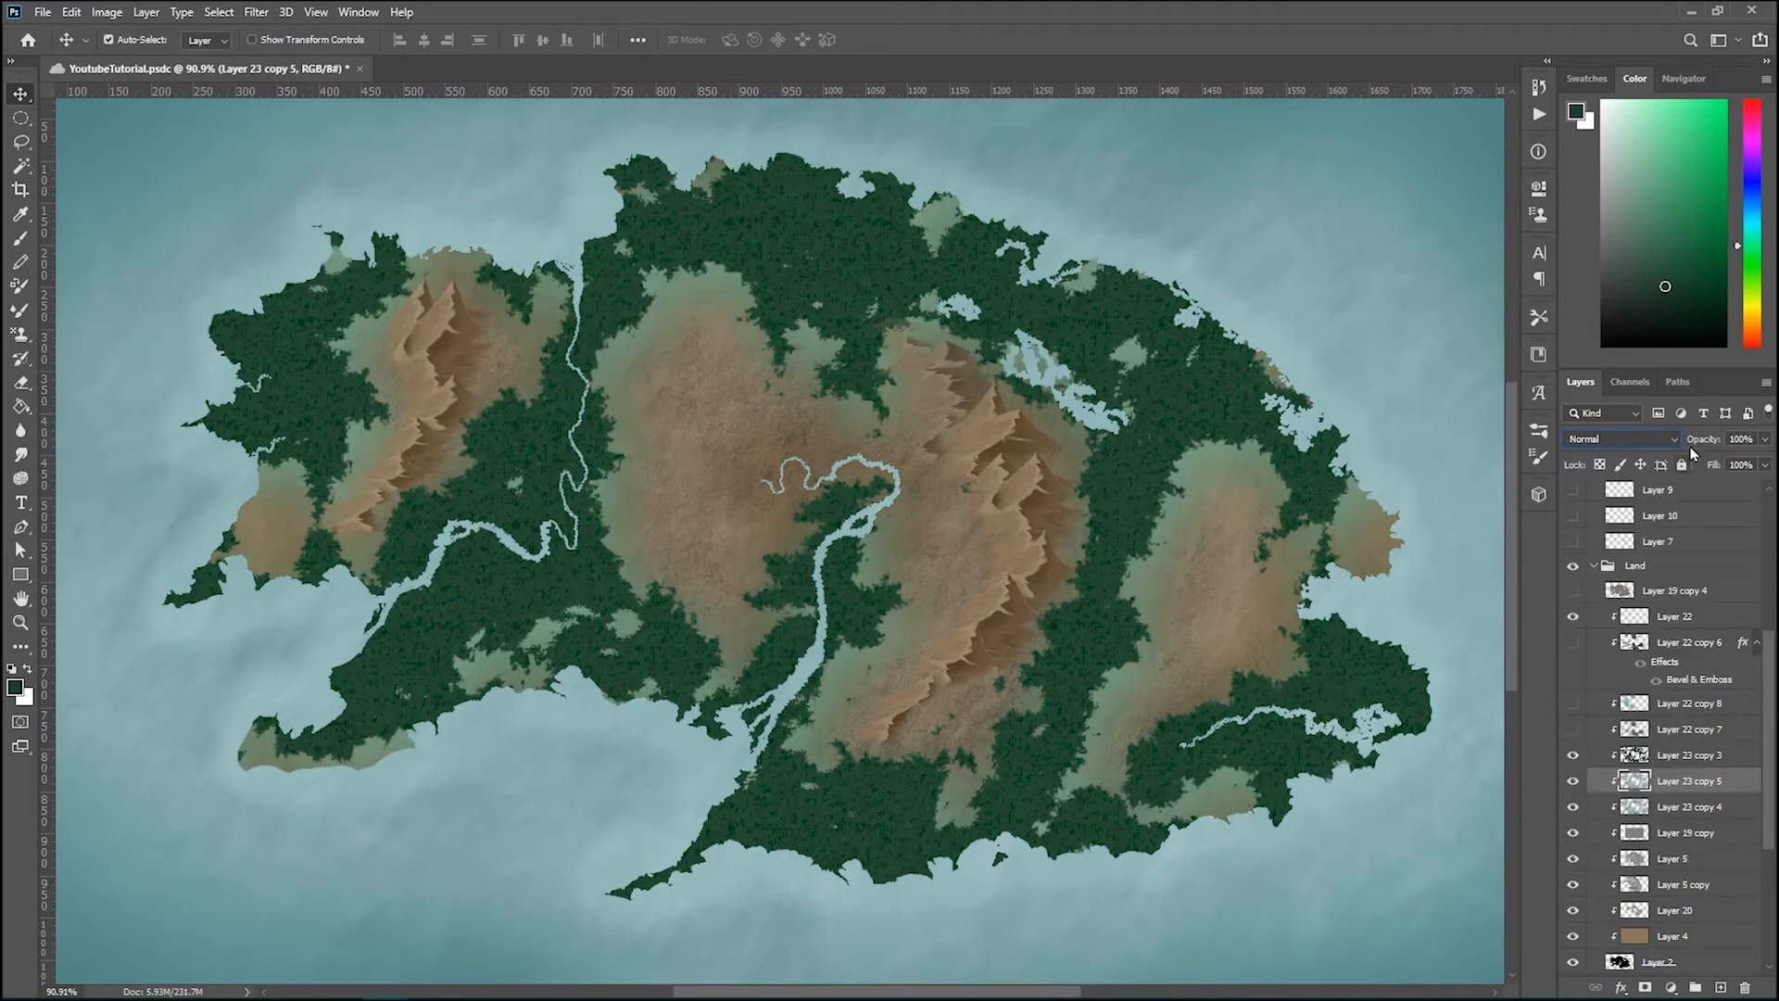
left_click(1765, 441)
left_click_drag(1762, 463, 1716, 470)
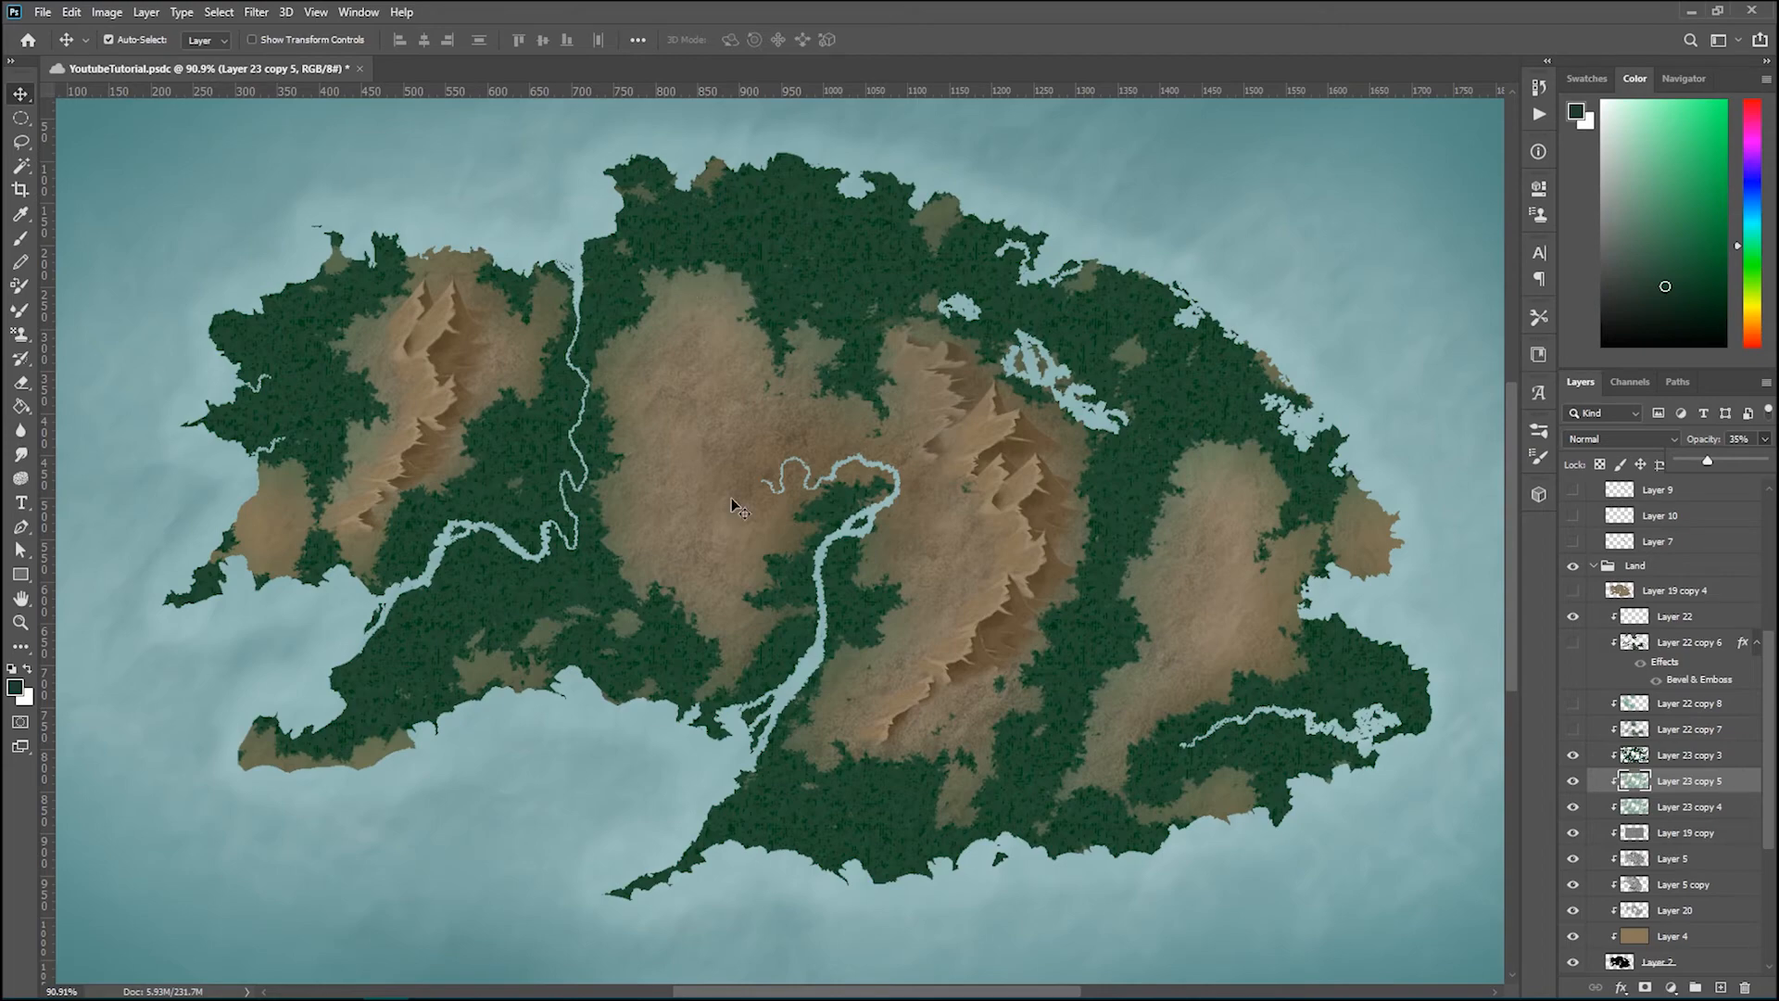
scroll(727, 524, "down", 3)
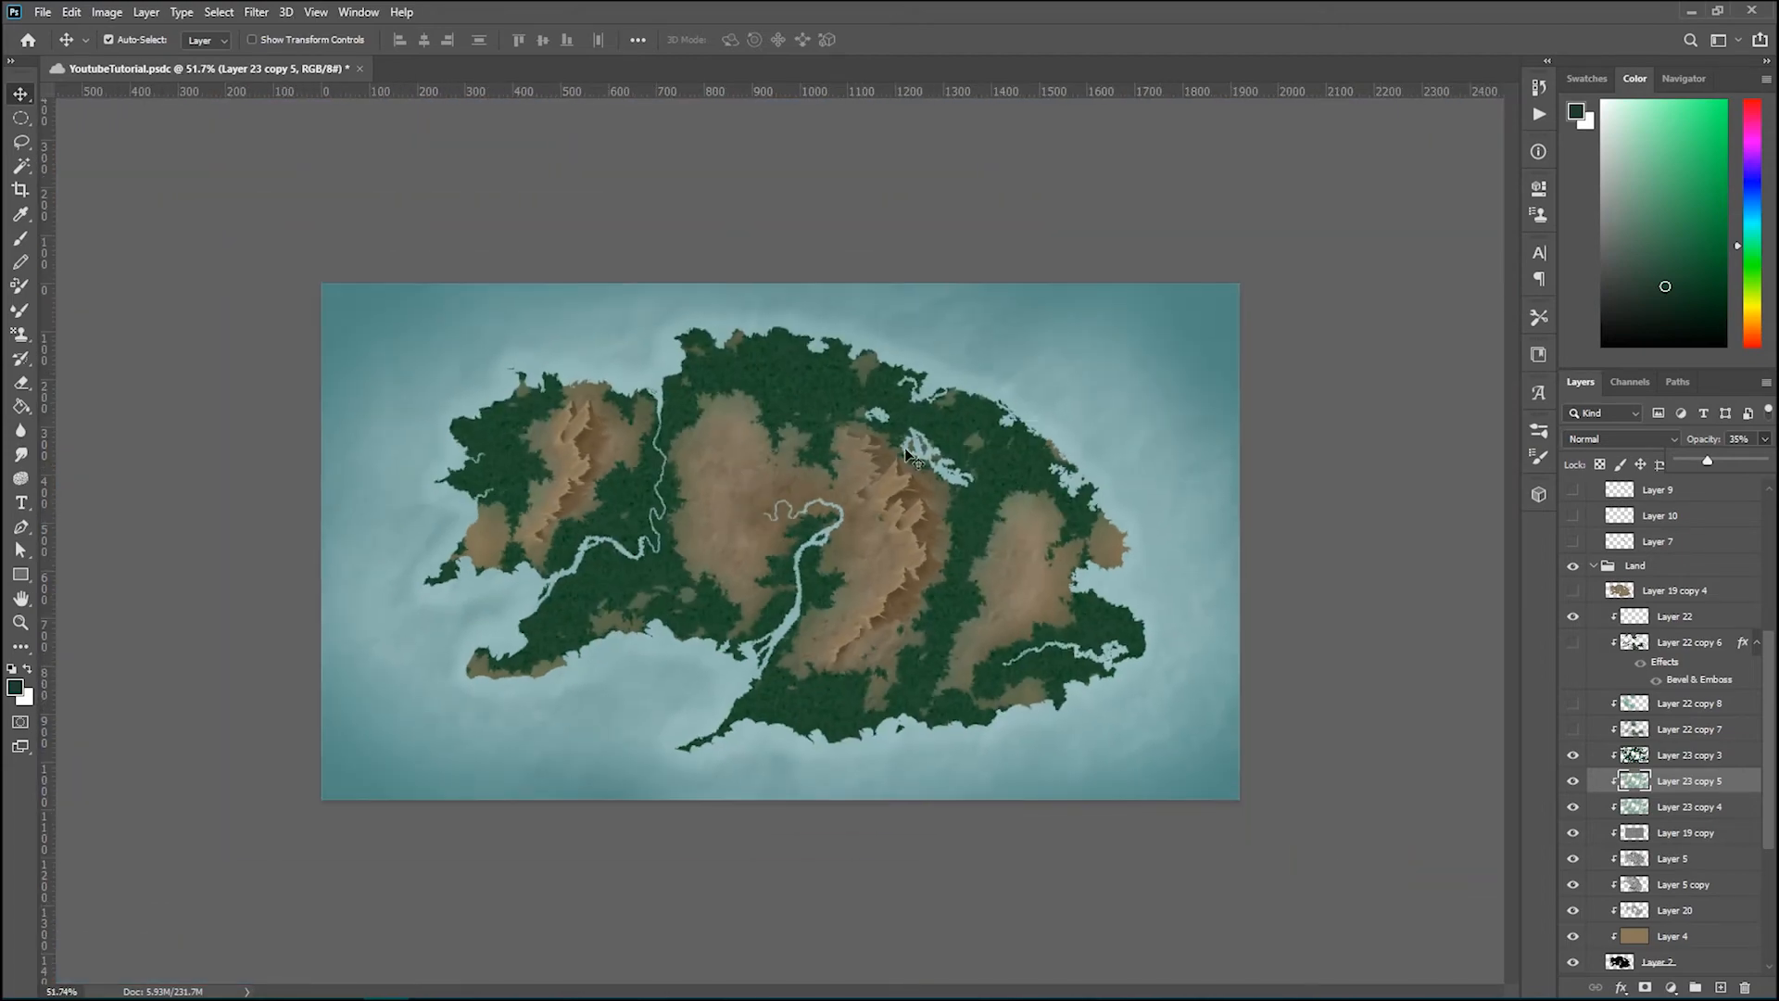
left_click_drag(1747, 438, 1683, 440)
type("20")
key("Return")
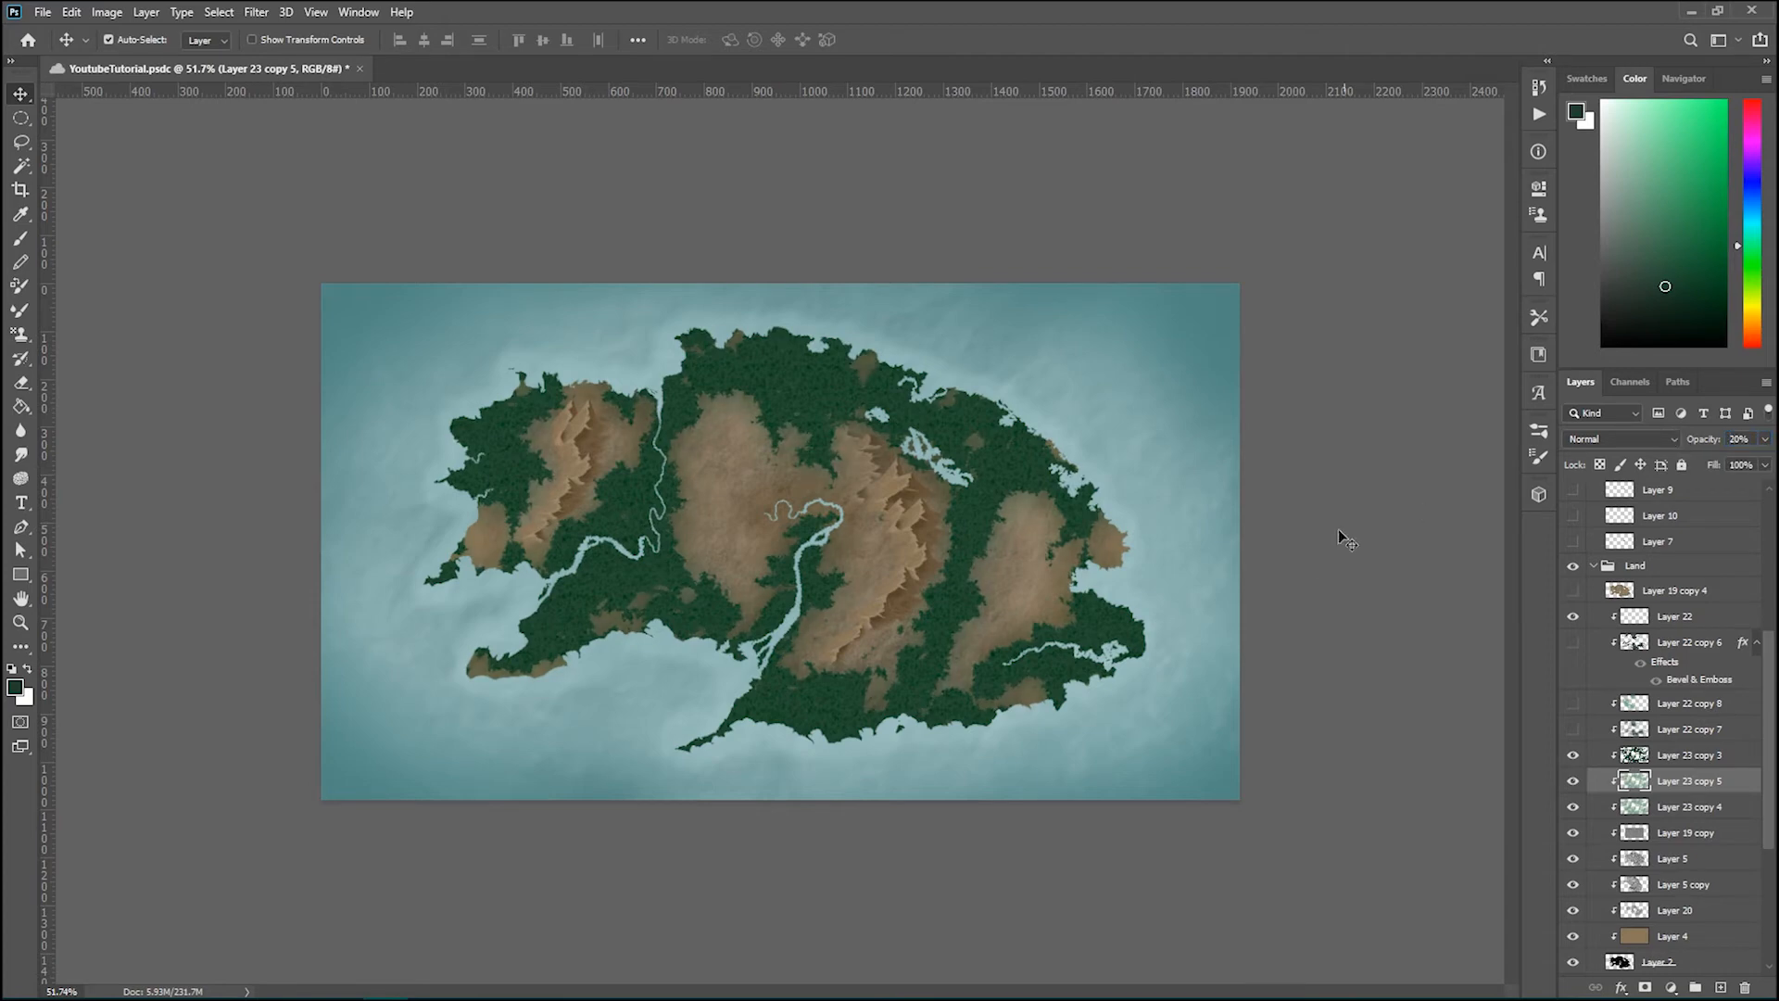
Step: Scale down and reposition the 20% opacity copy with Free Transform so it roughly covers the canvas
key("ctrl+t")
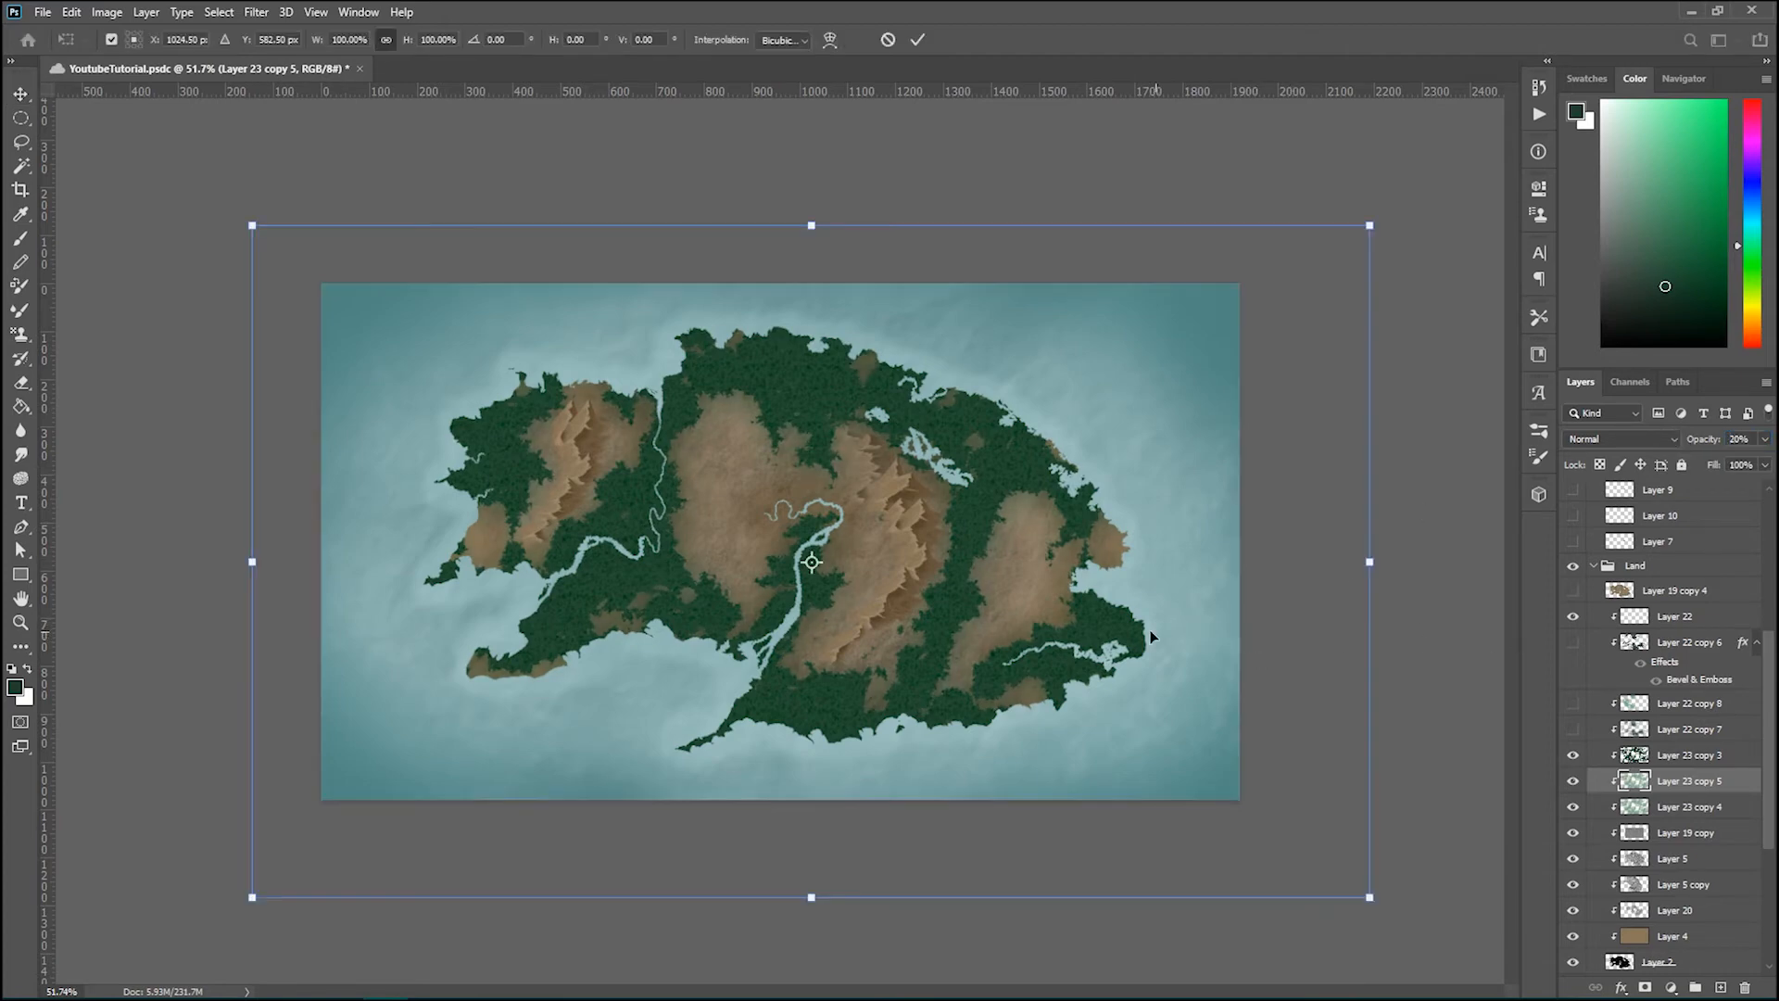
left_click_drag(1370, 895, 1195, 809)
left_click_drag(1088, 747, 999, 725)
left_click_drag(741, 303, 742, 262)
mouse_move(341, 522)
left_mouse_down()
mouse_move(374, 523)
mouse_move(306, 523)
mouse_move(334, 528)
left_mouse_up()
mouse_move(731, 776)
left_mouse_down()
mouse_move(735, 831)
mouse_move(735, 776)
mouse_move(740, 802)
left_mouse_up()
left_click_drag(1139, 529, 1277, 542)
key("Return")
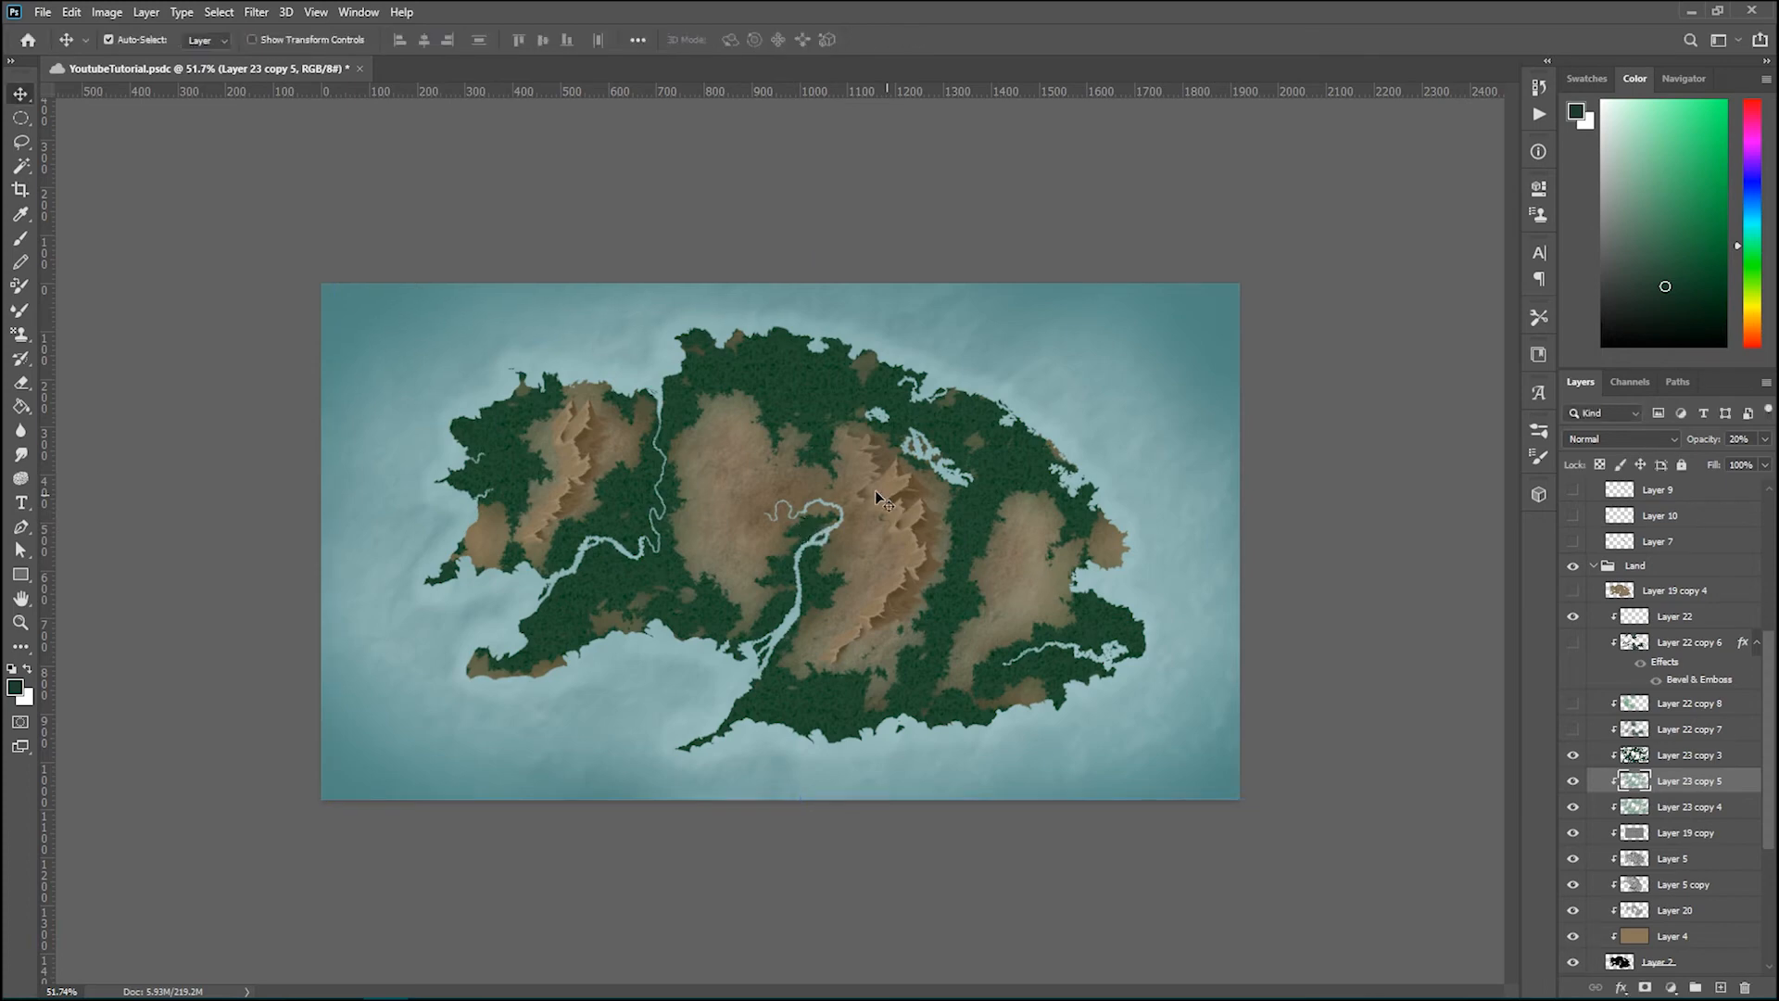
Step: Hide the textured forest layer to examine the soft green ground shading beneath it, and show it again
left_click(1573, 755)
scroll(987, 601, "up", 4)
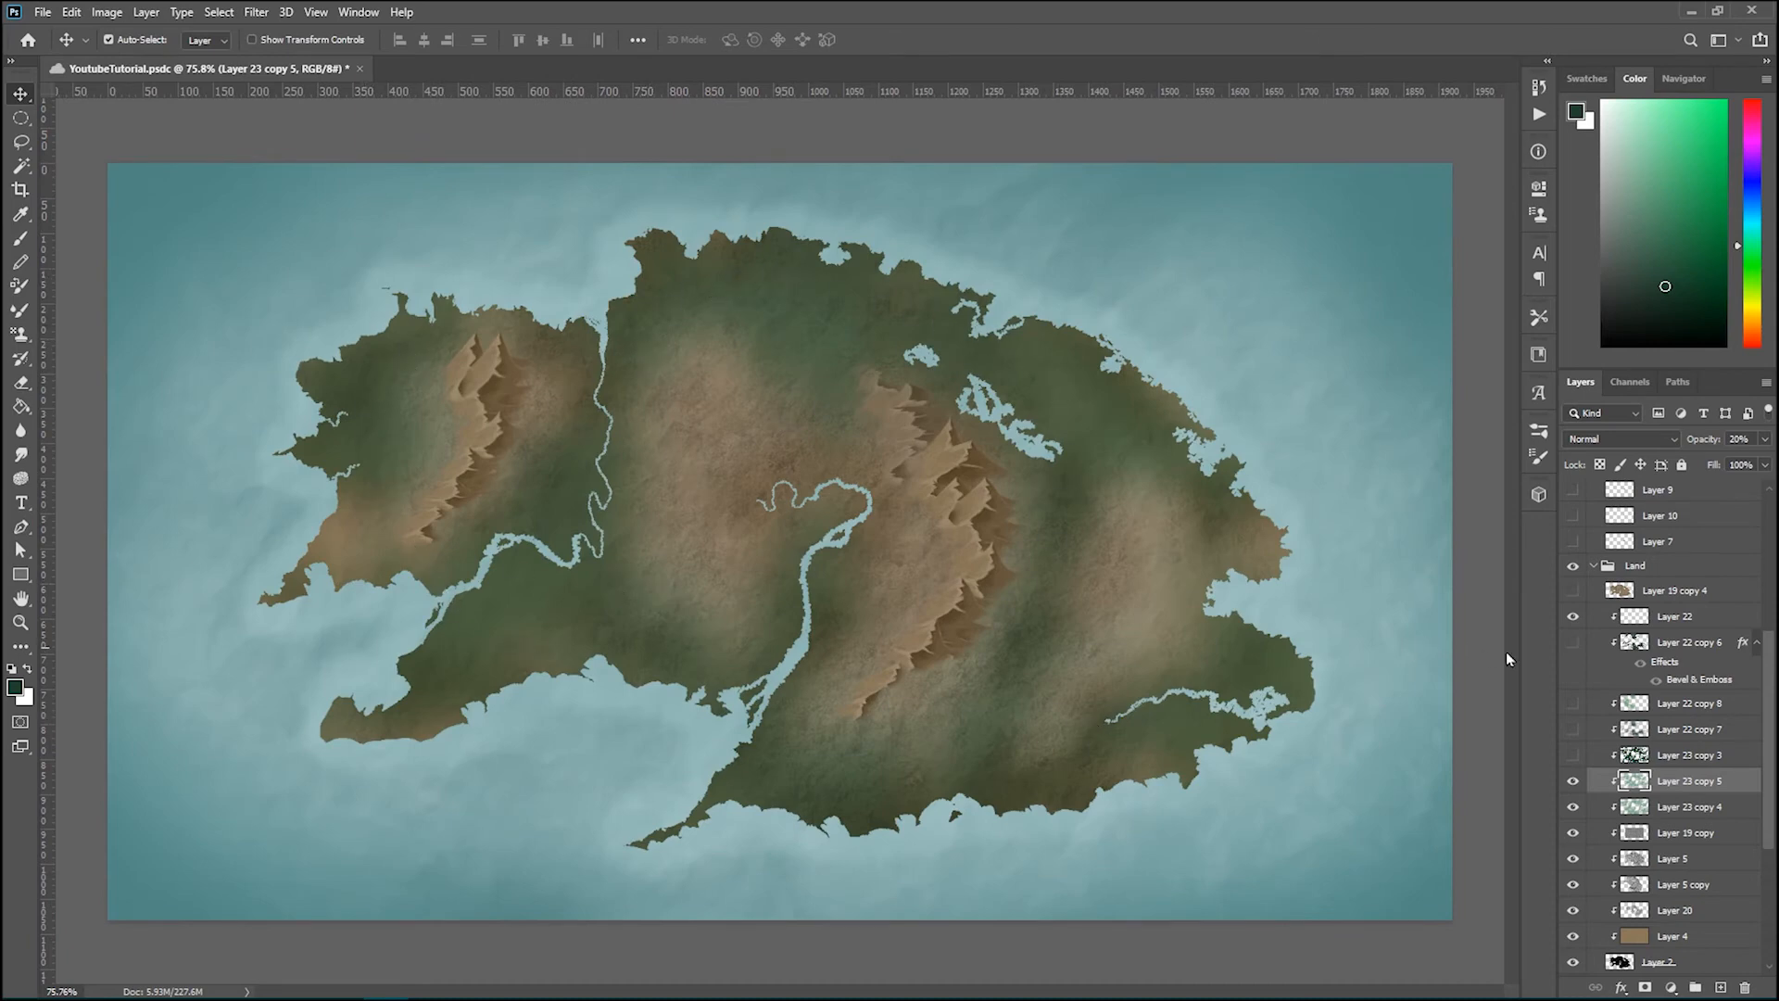
left_click(1573, 755)
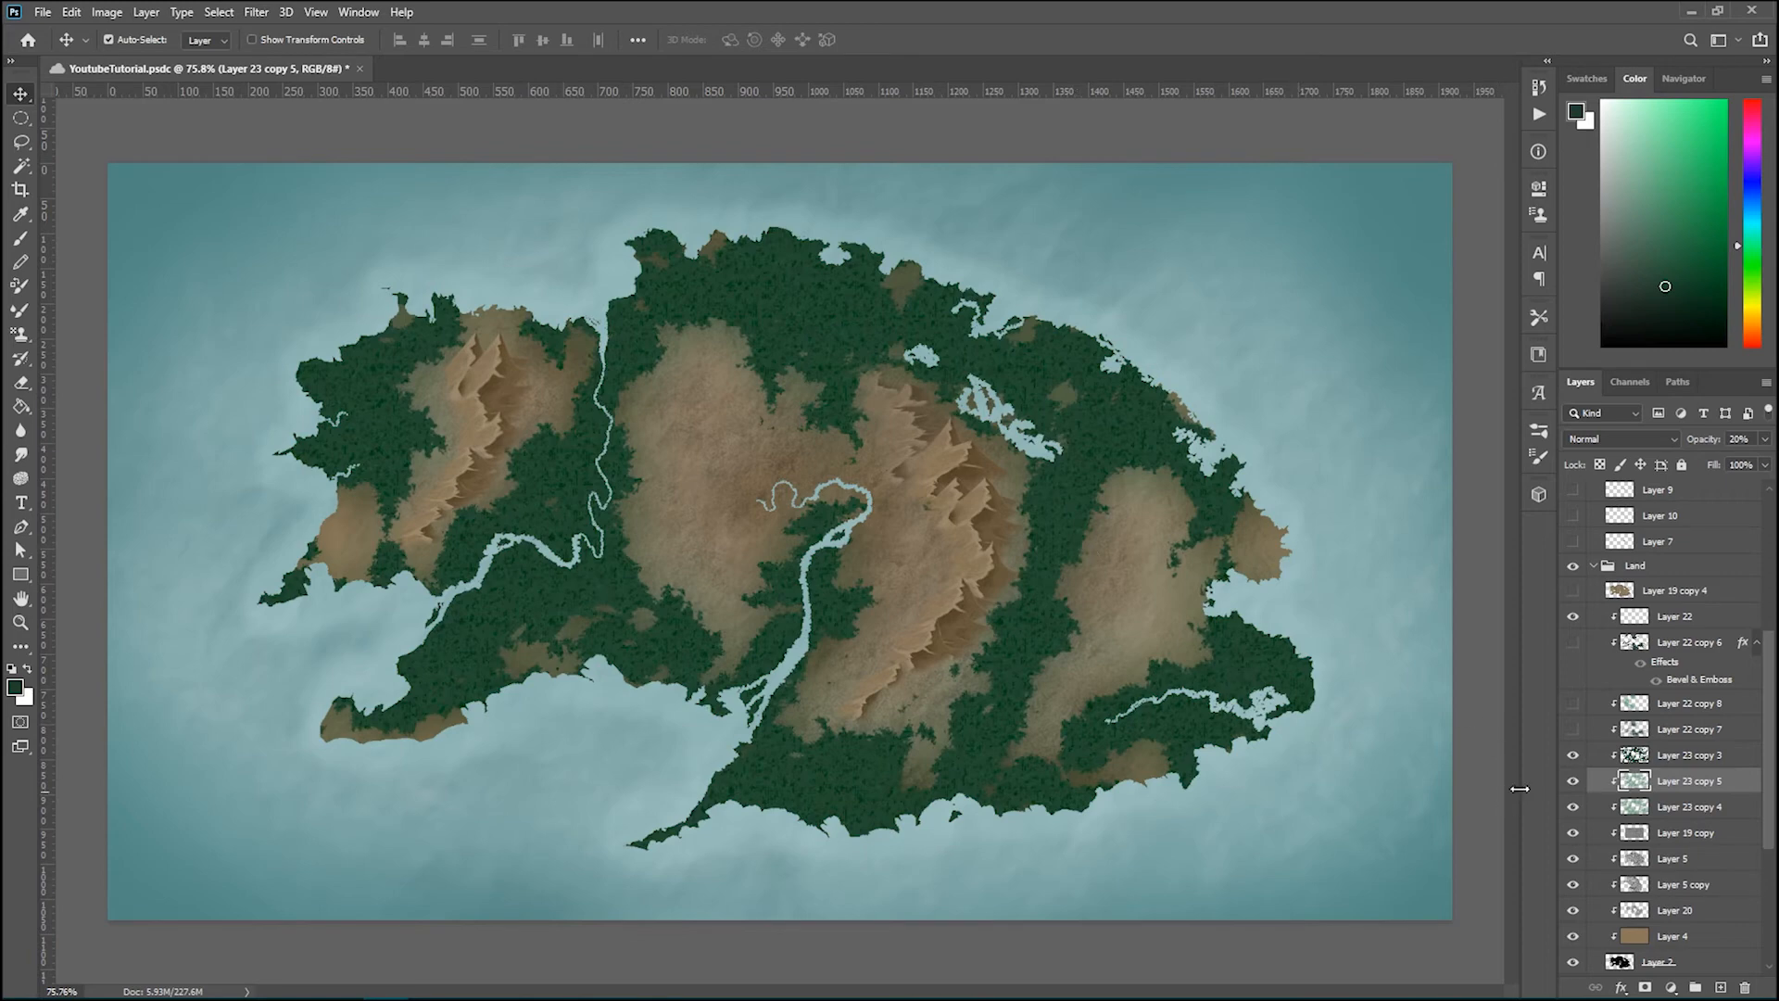
Step: Enable Bevel & Emboss with Texture in the textured forest layer's style, keeping the map visible beside the dialog
double_click(1739, 755)
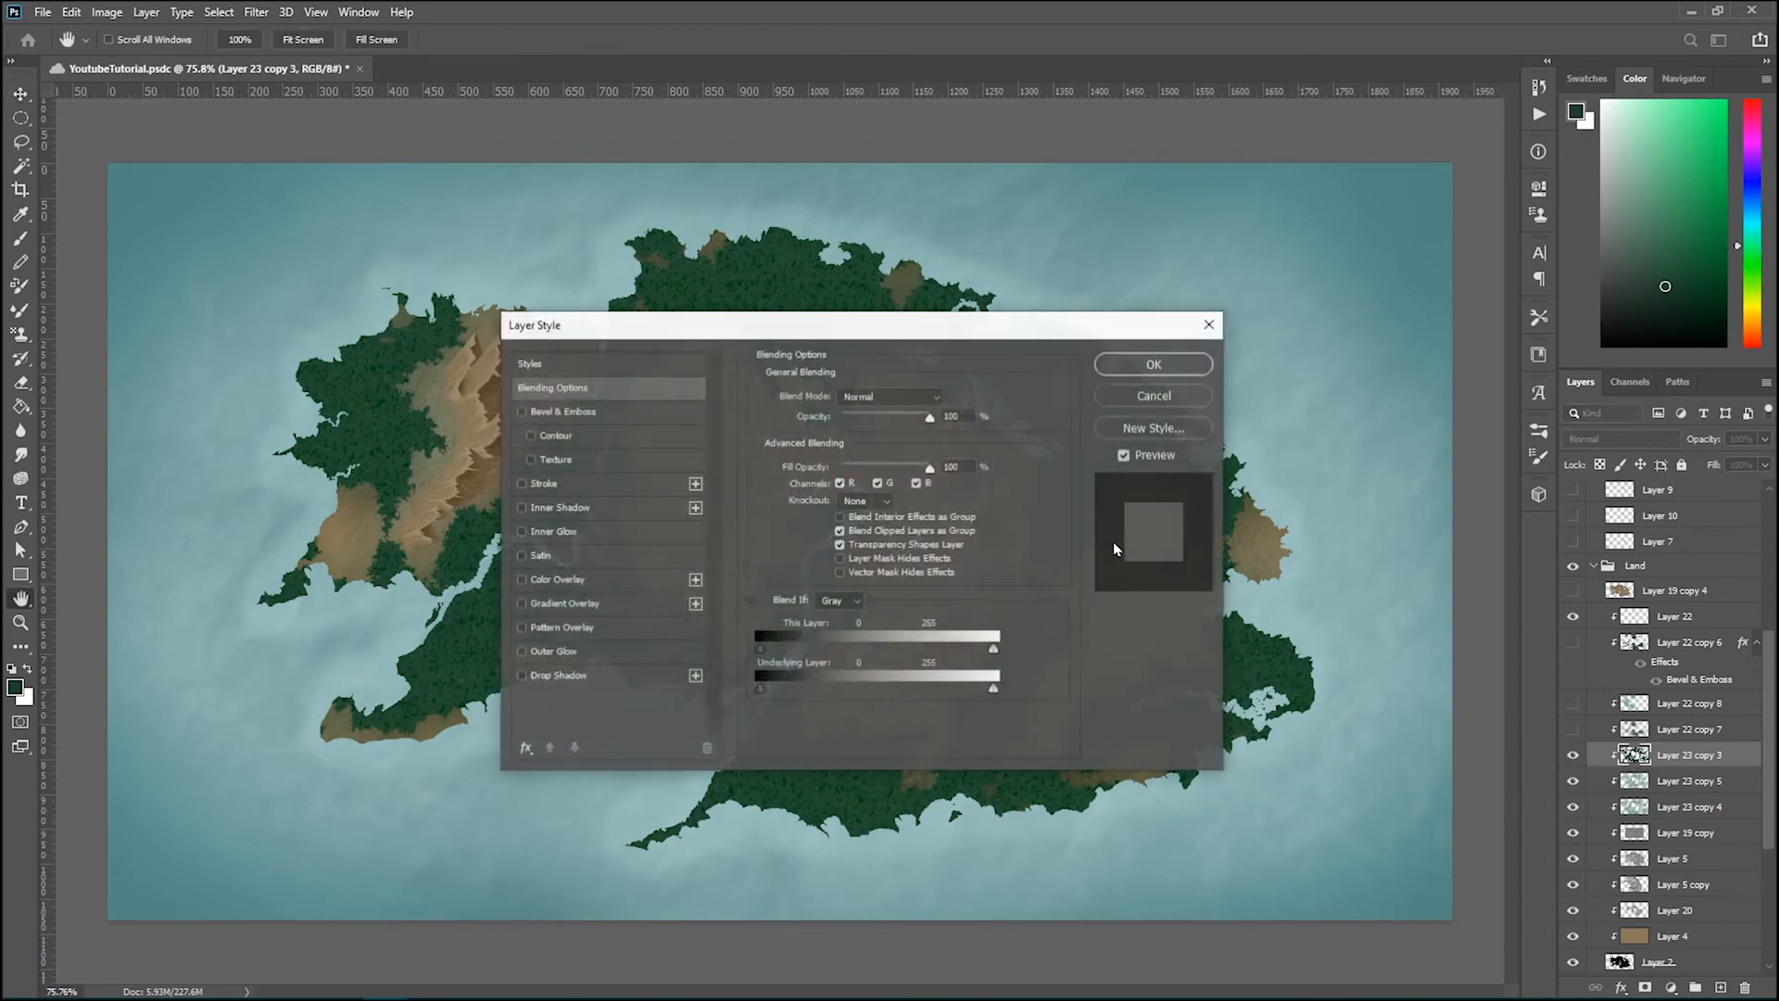
left_click_drag(908, 319, 1320, 422)
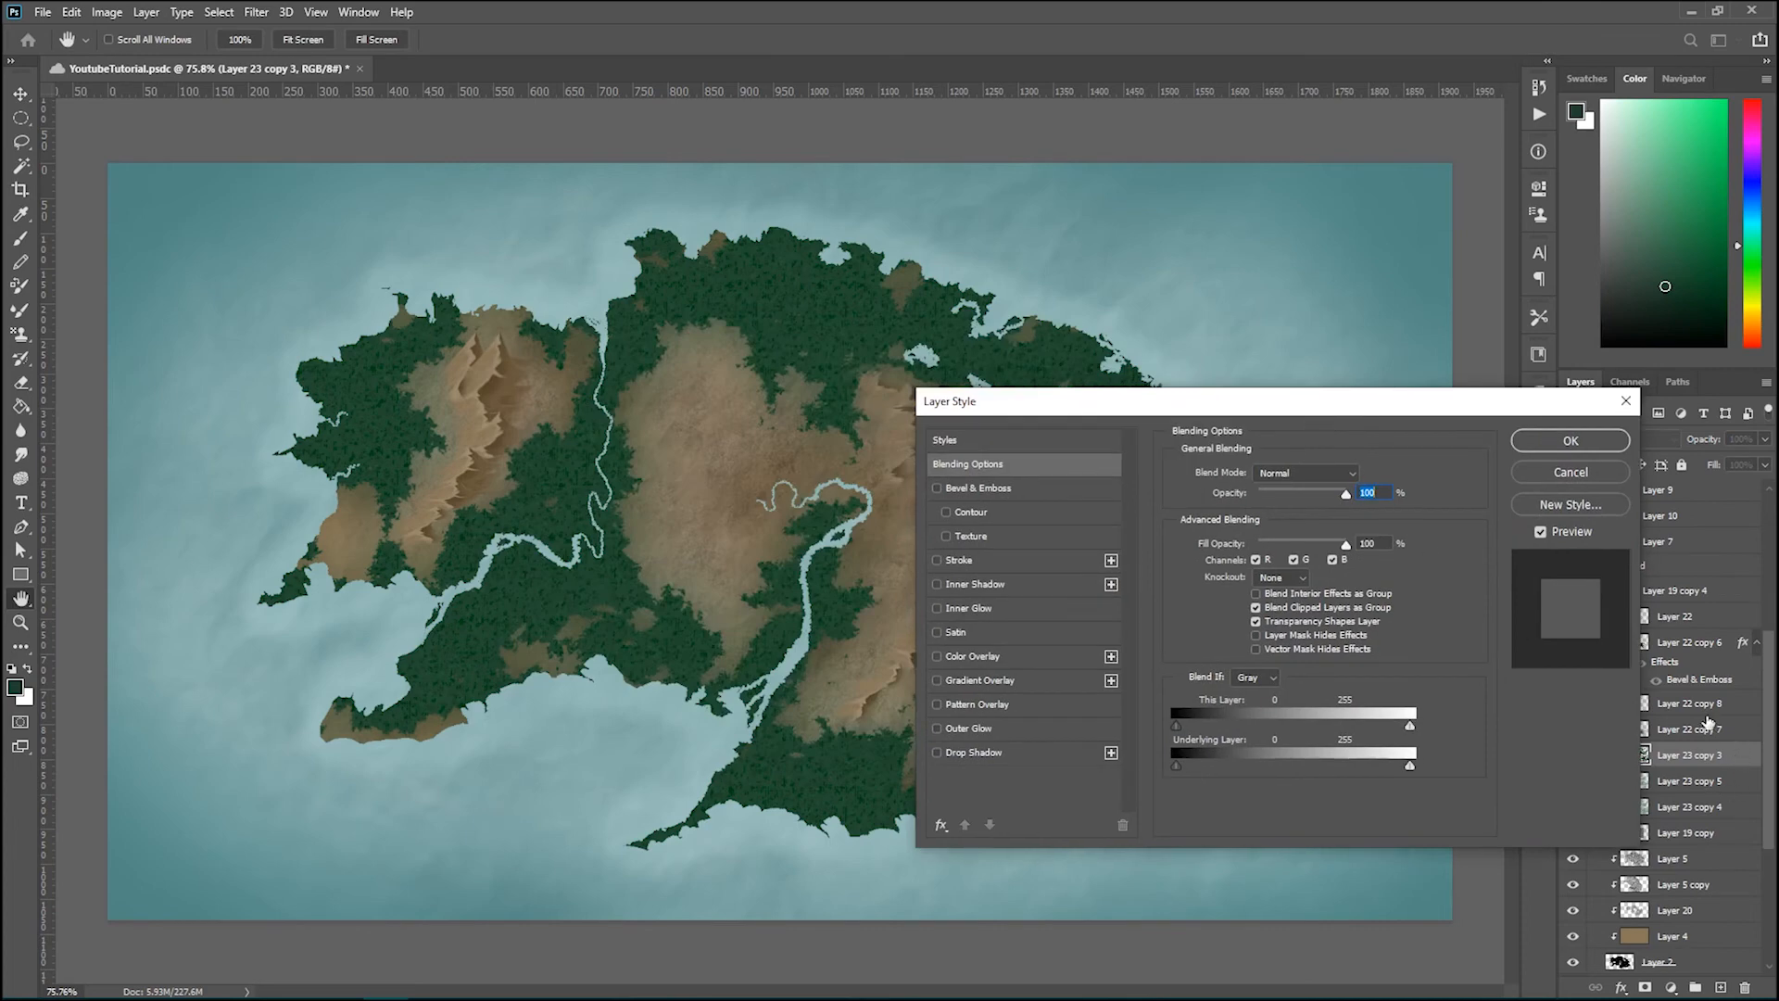
left_click_drag(947, 401, 897, 271)
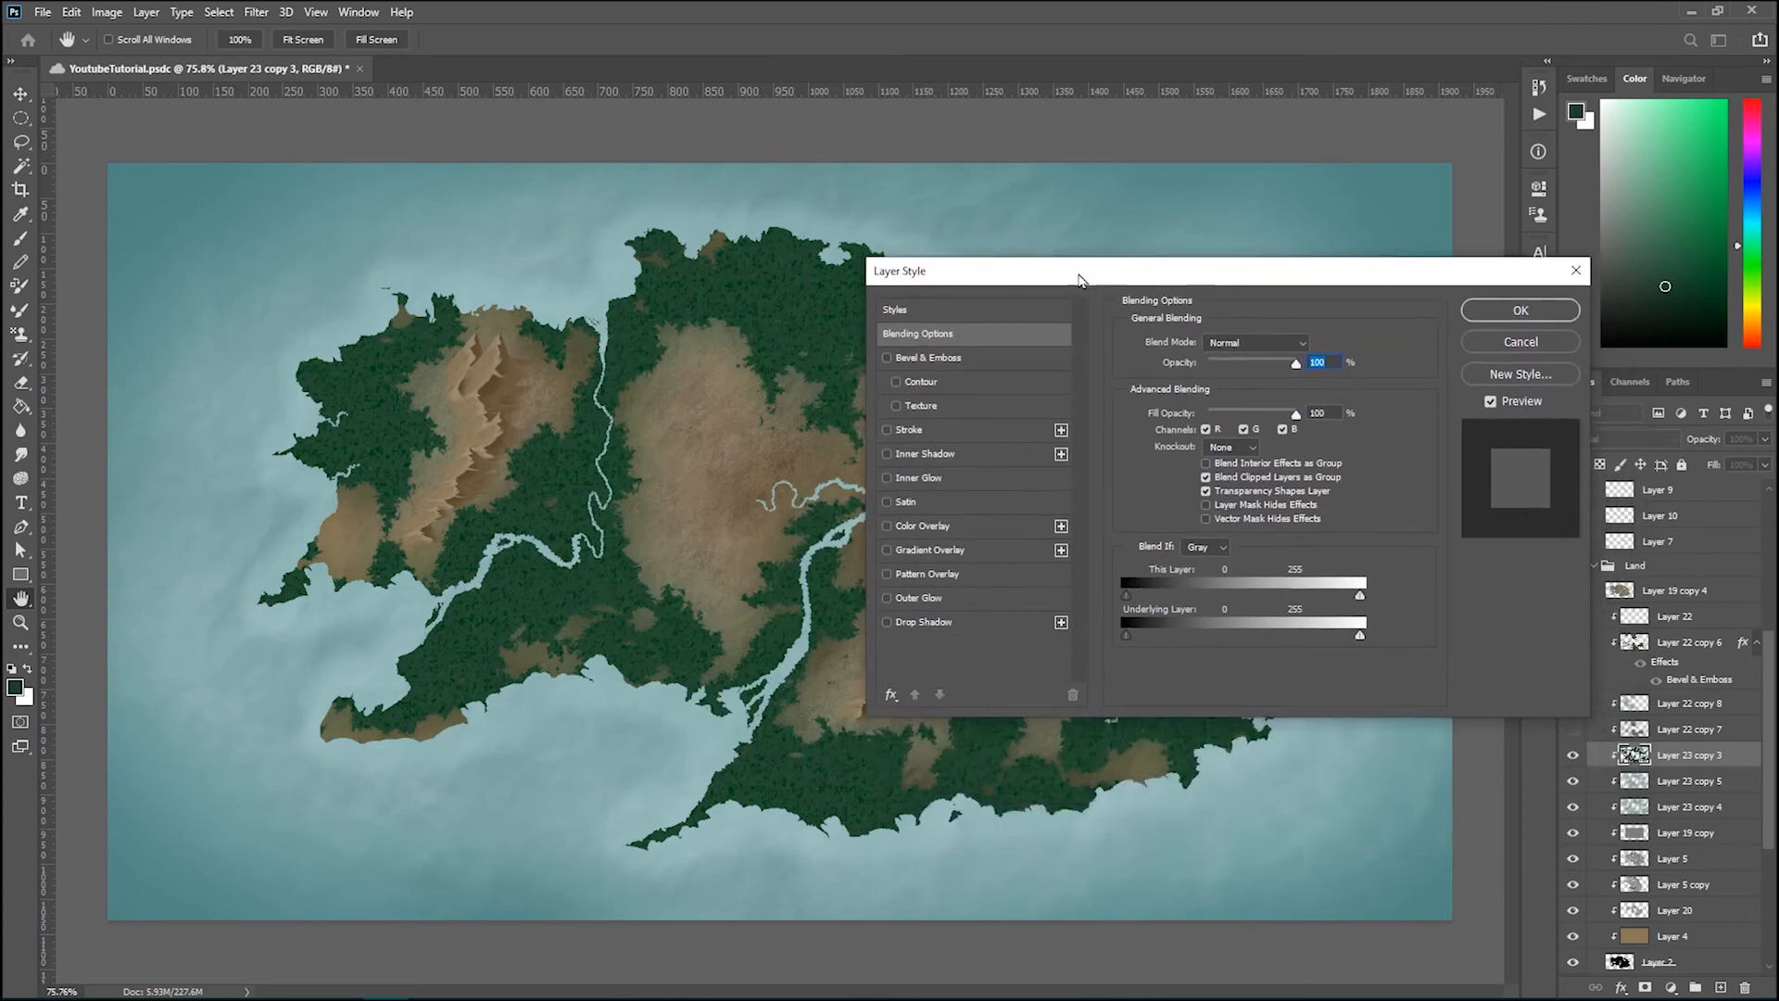
left_click(886, 358)
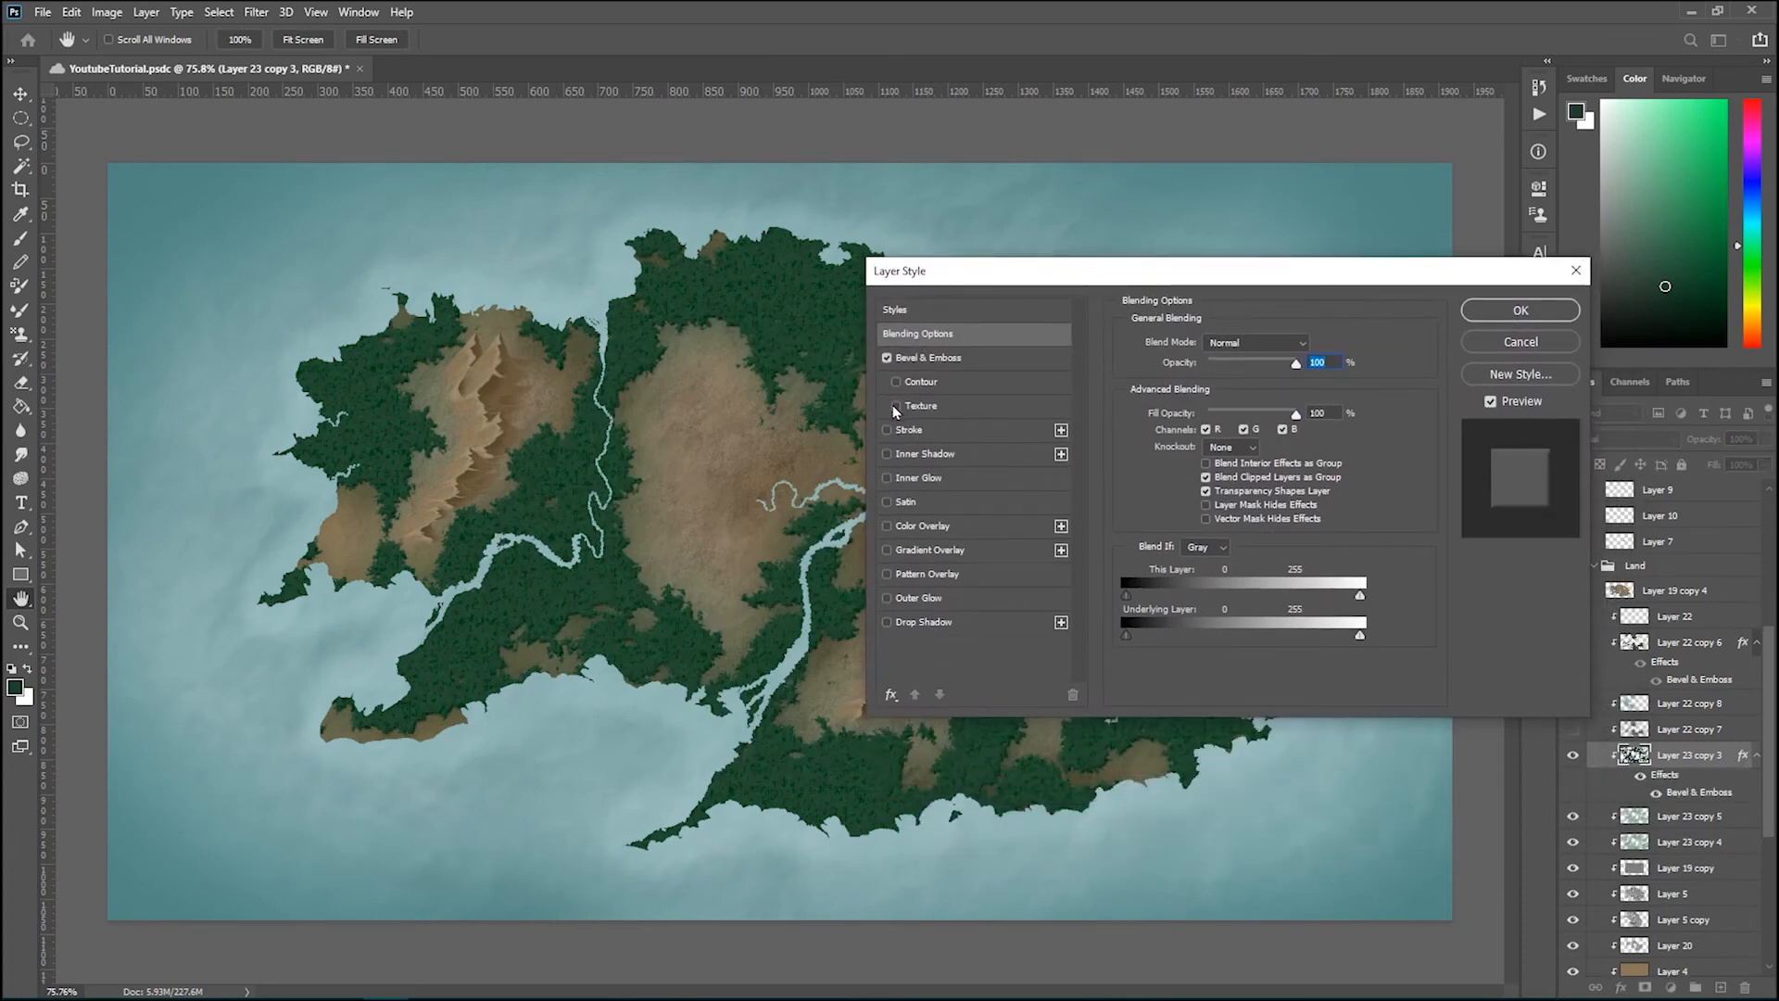
left_click_drag(982, 272, 1090, 252)
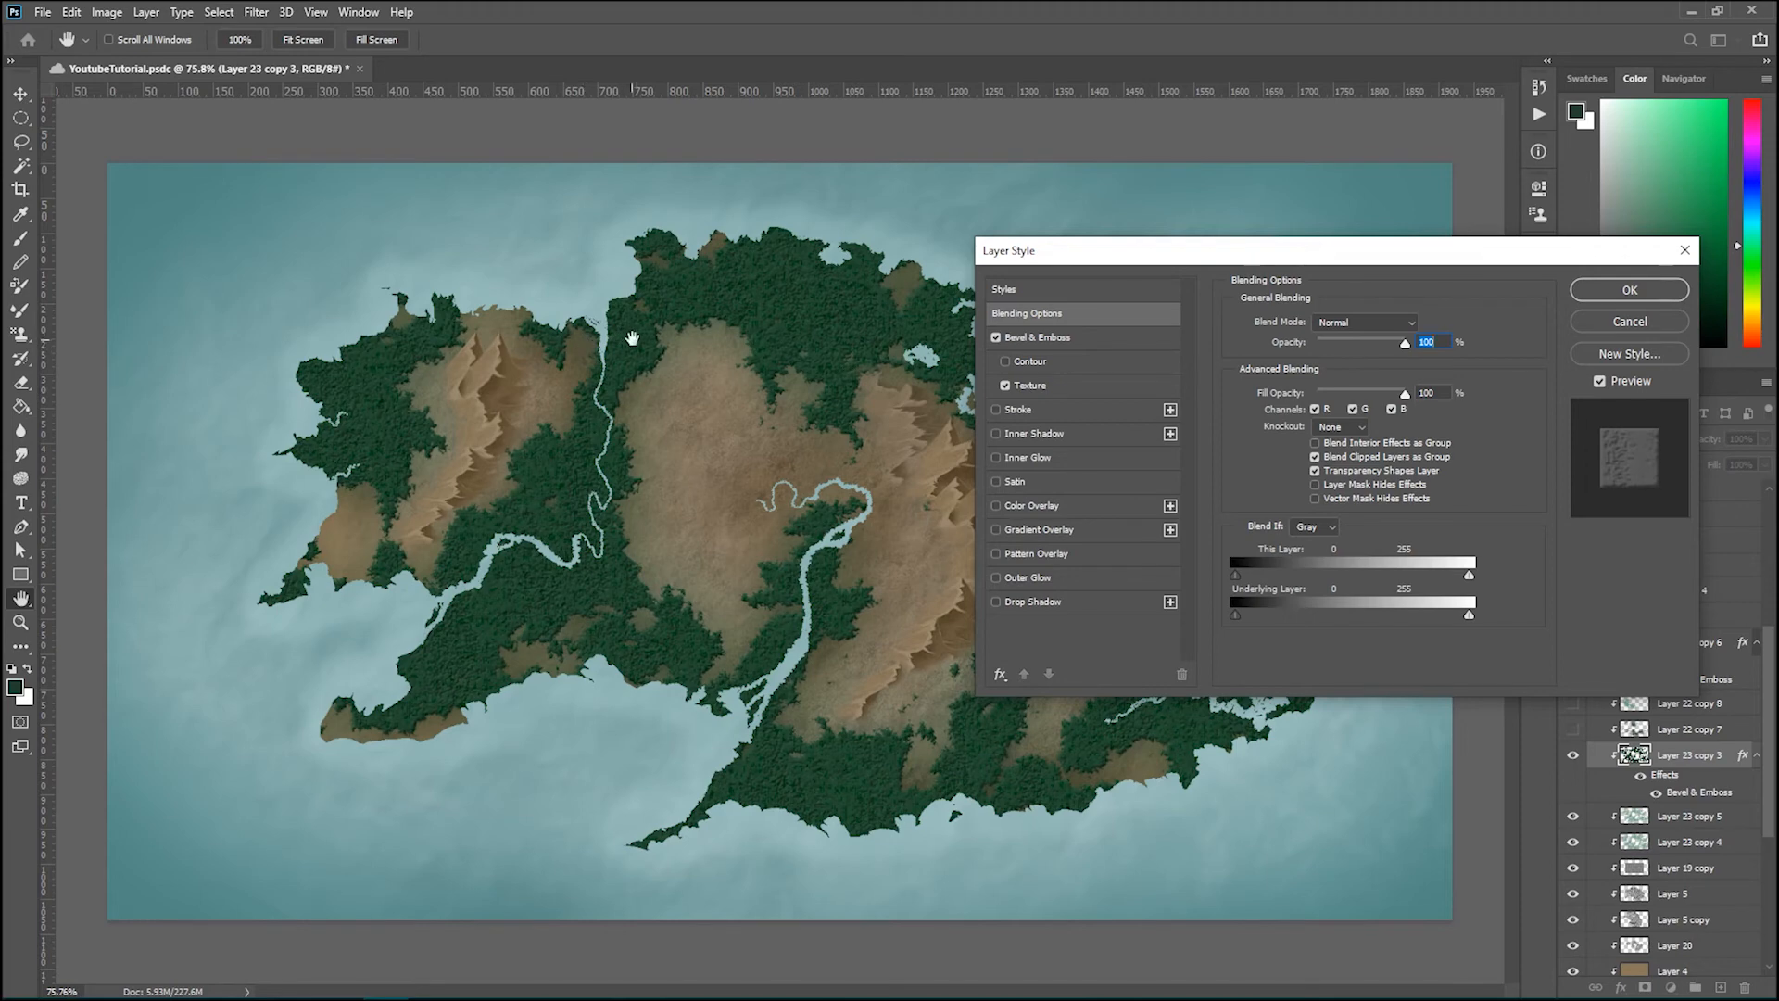
Step: Examine the forest's Bevel & Emboss settings and highlight colour alongside a close view of the texture
left_click(1087, 343)
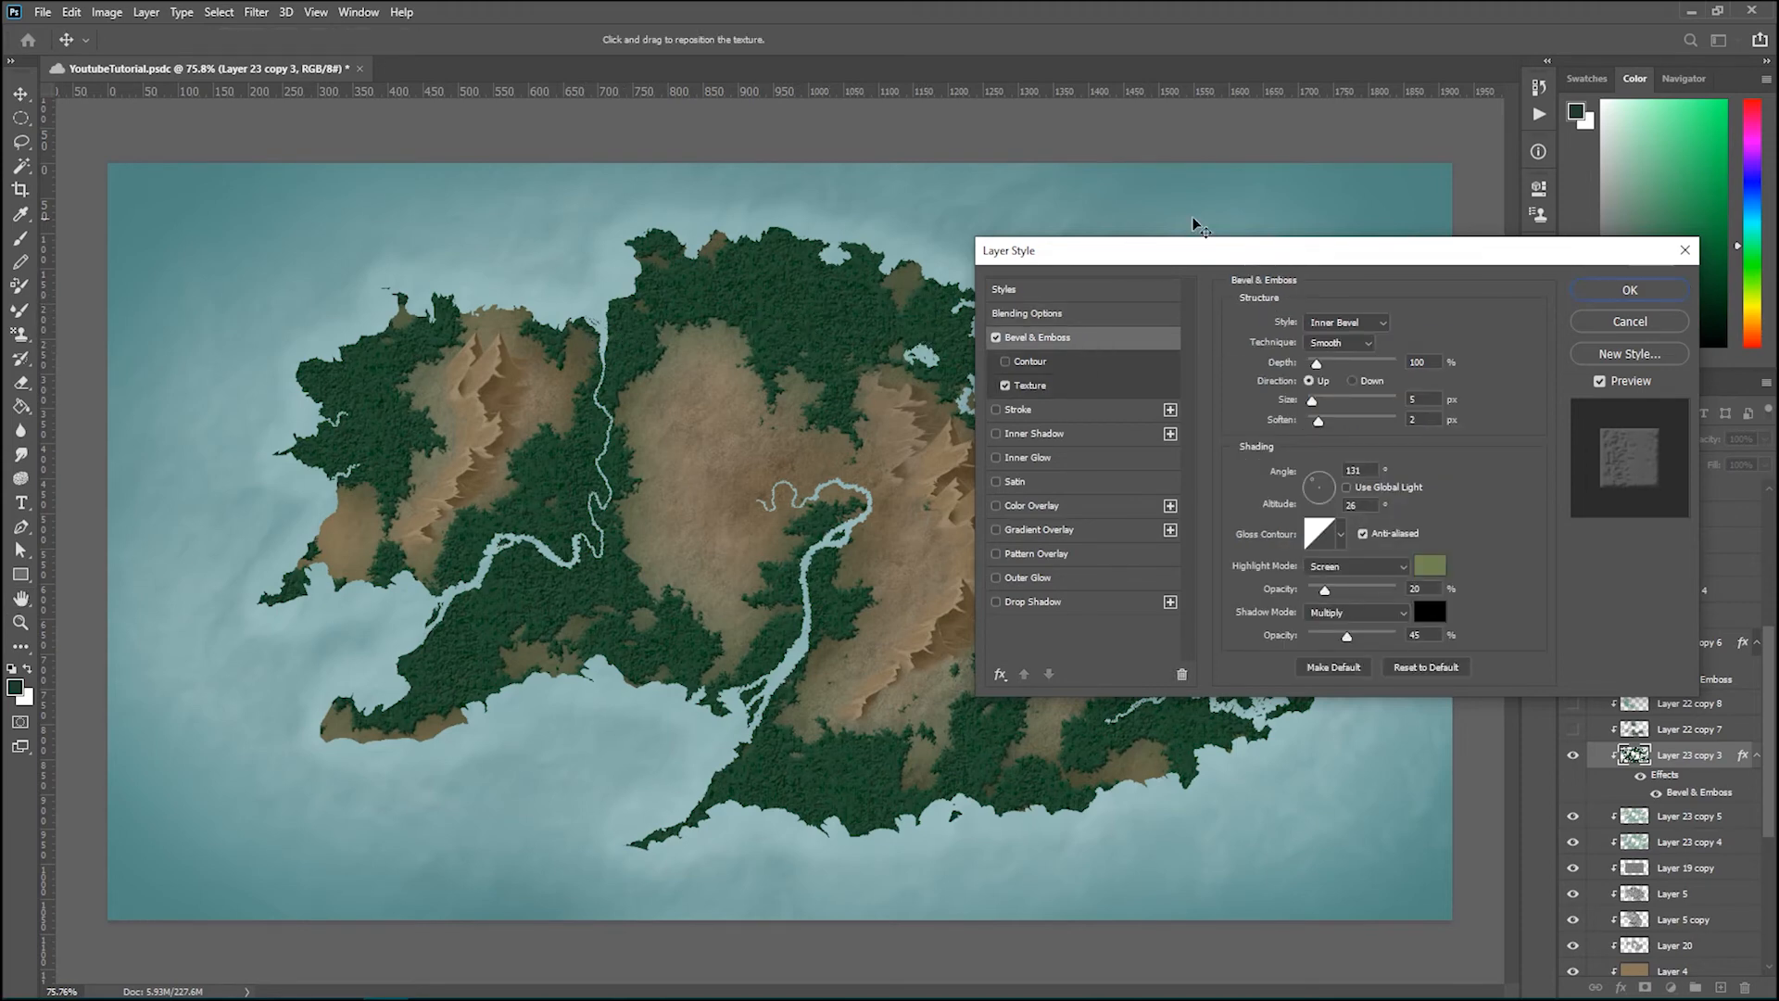
left_click_drag(1242, 257, 1254, 222)
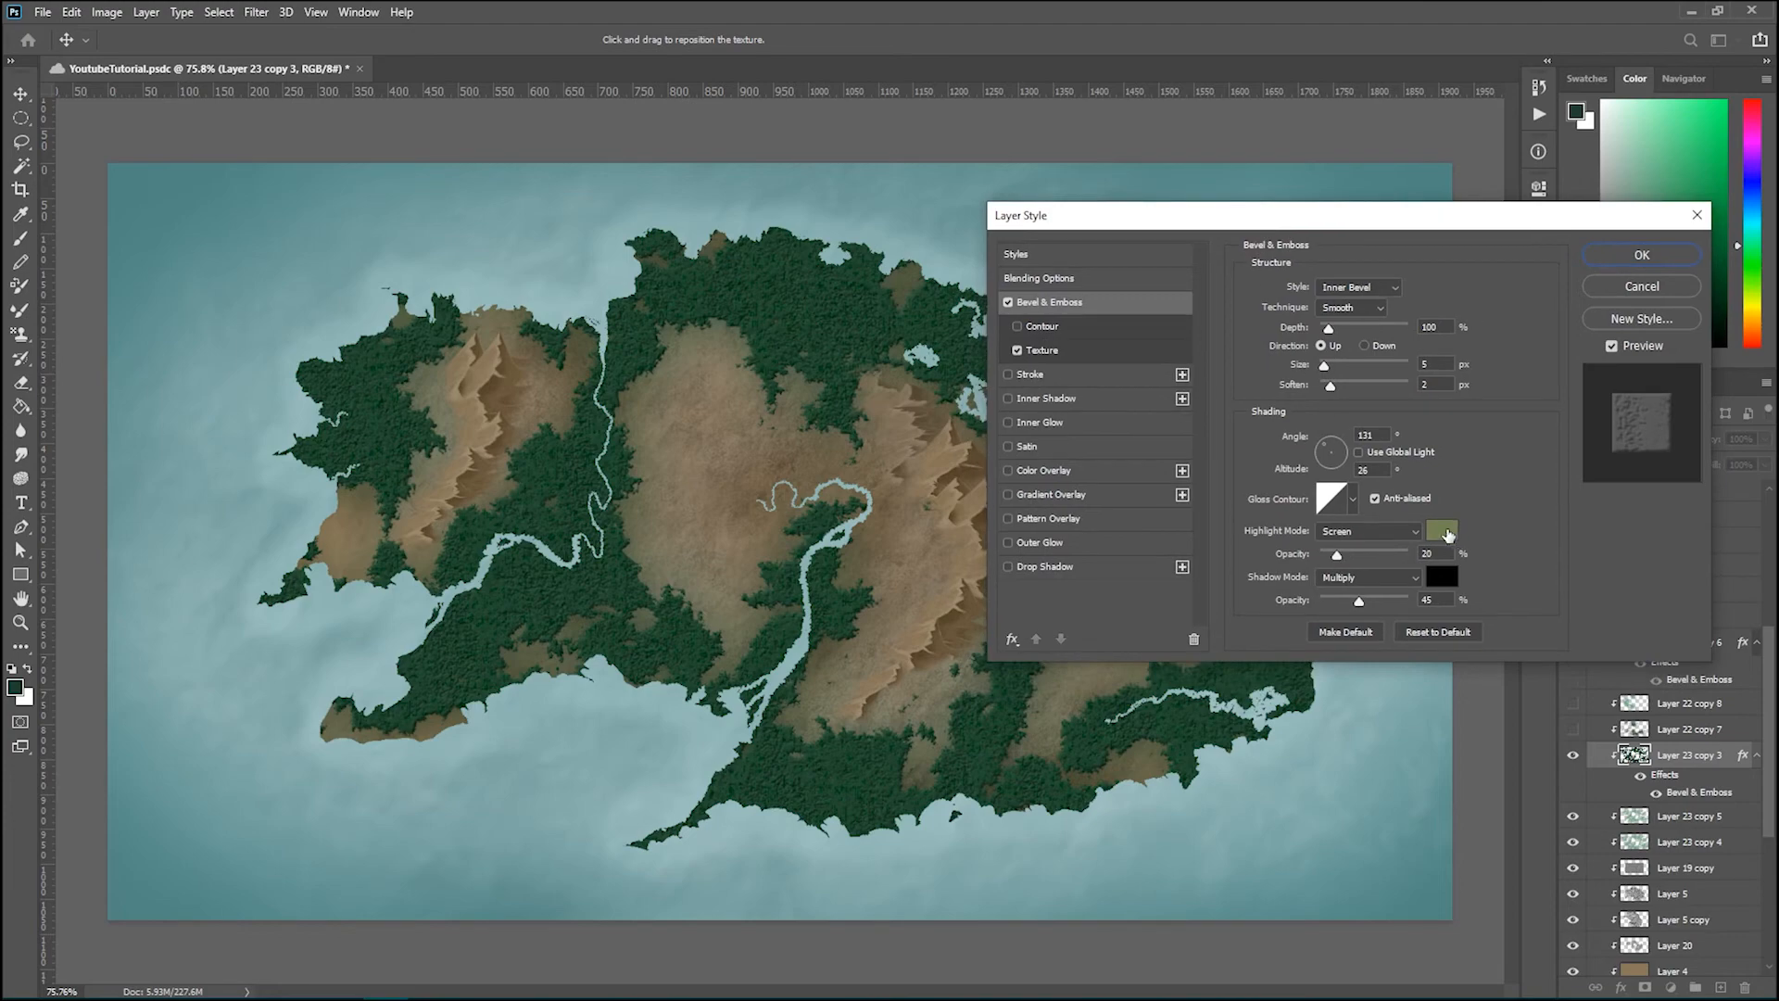
scroll(845, 397, "up", 5)
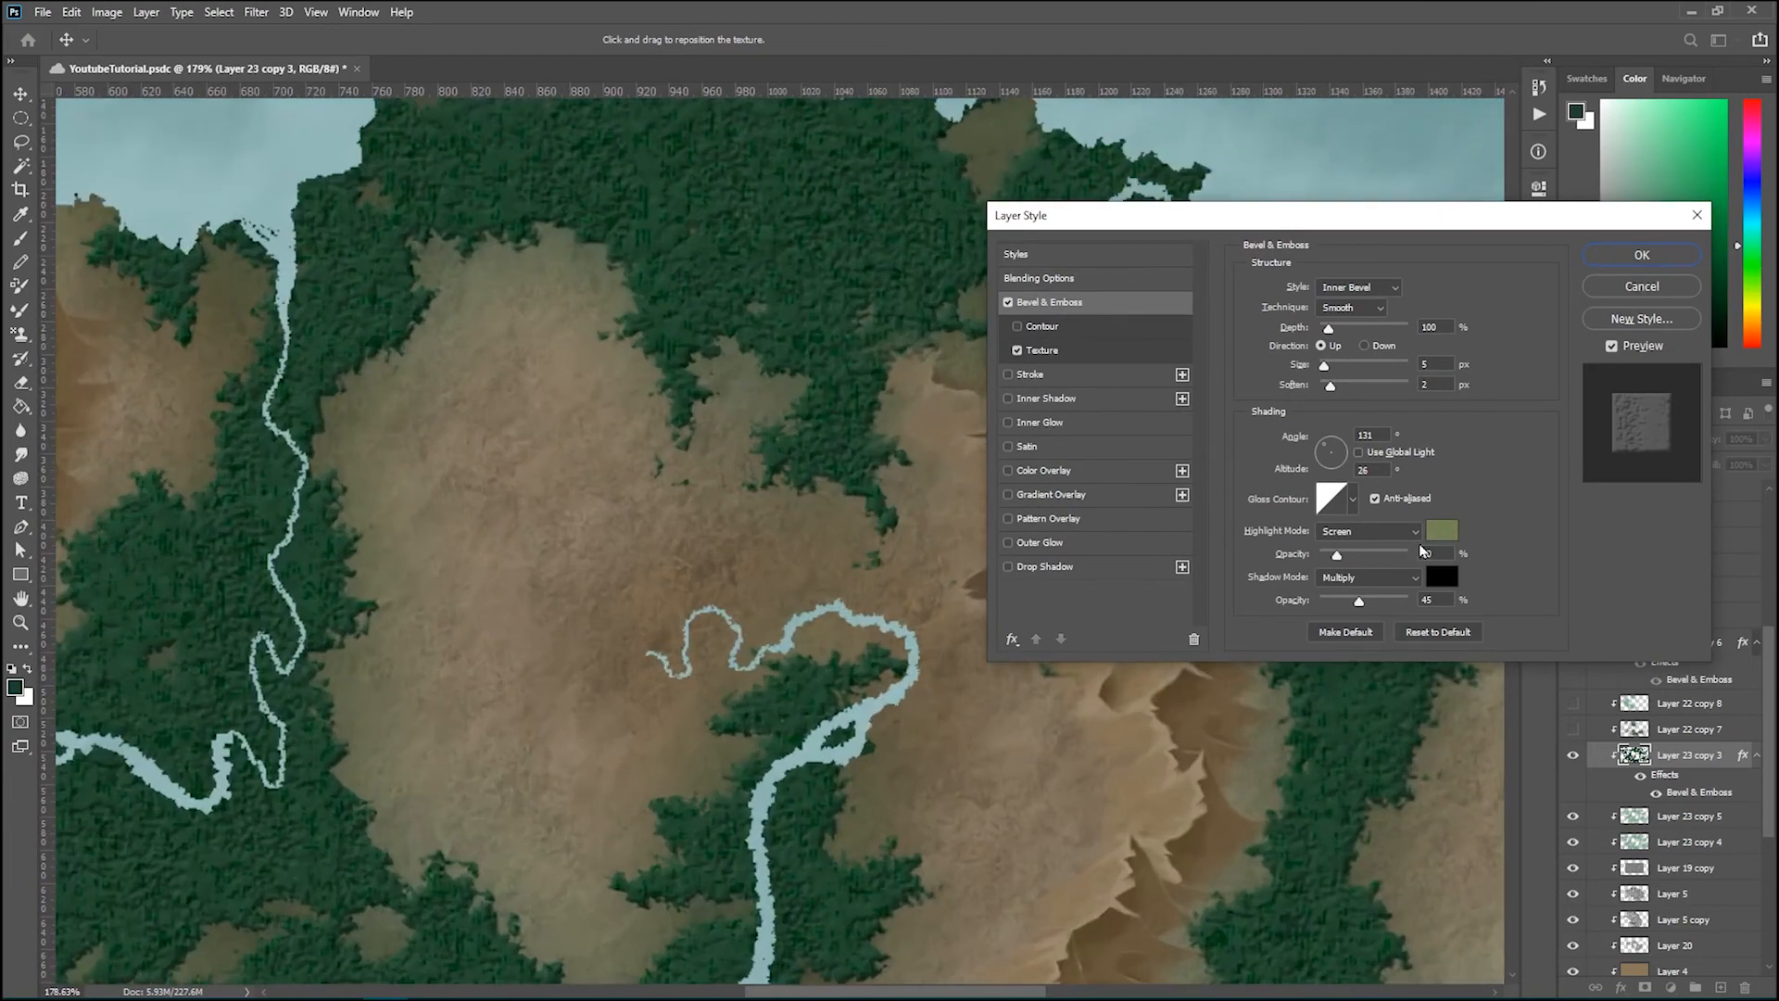
left_click(1443, 531)
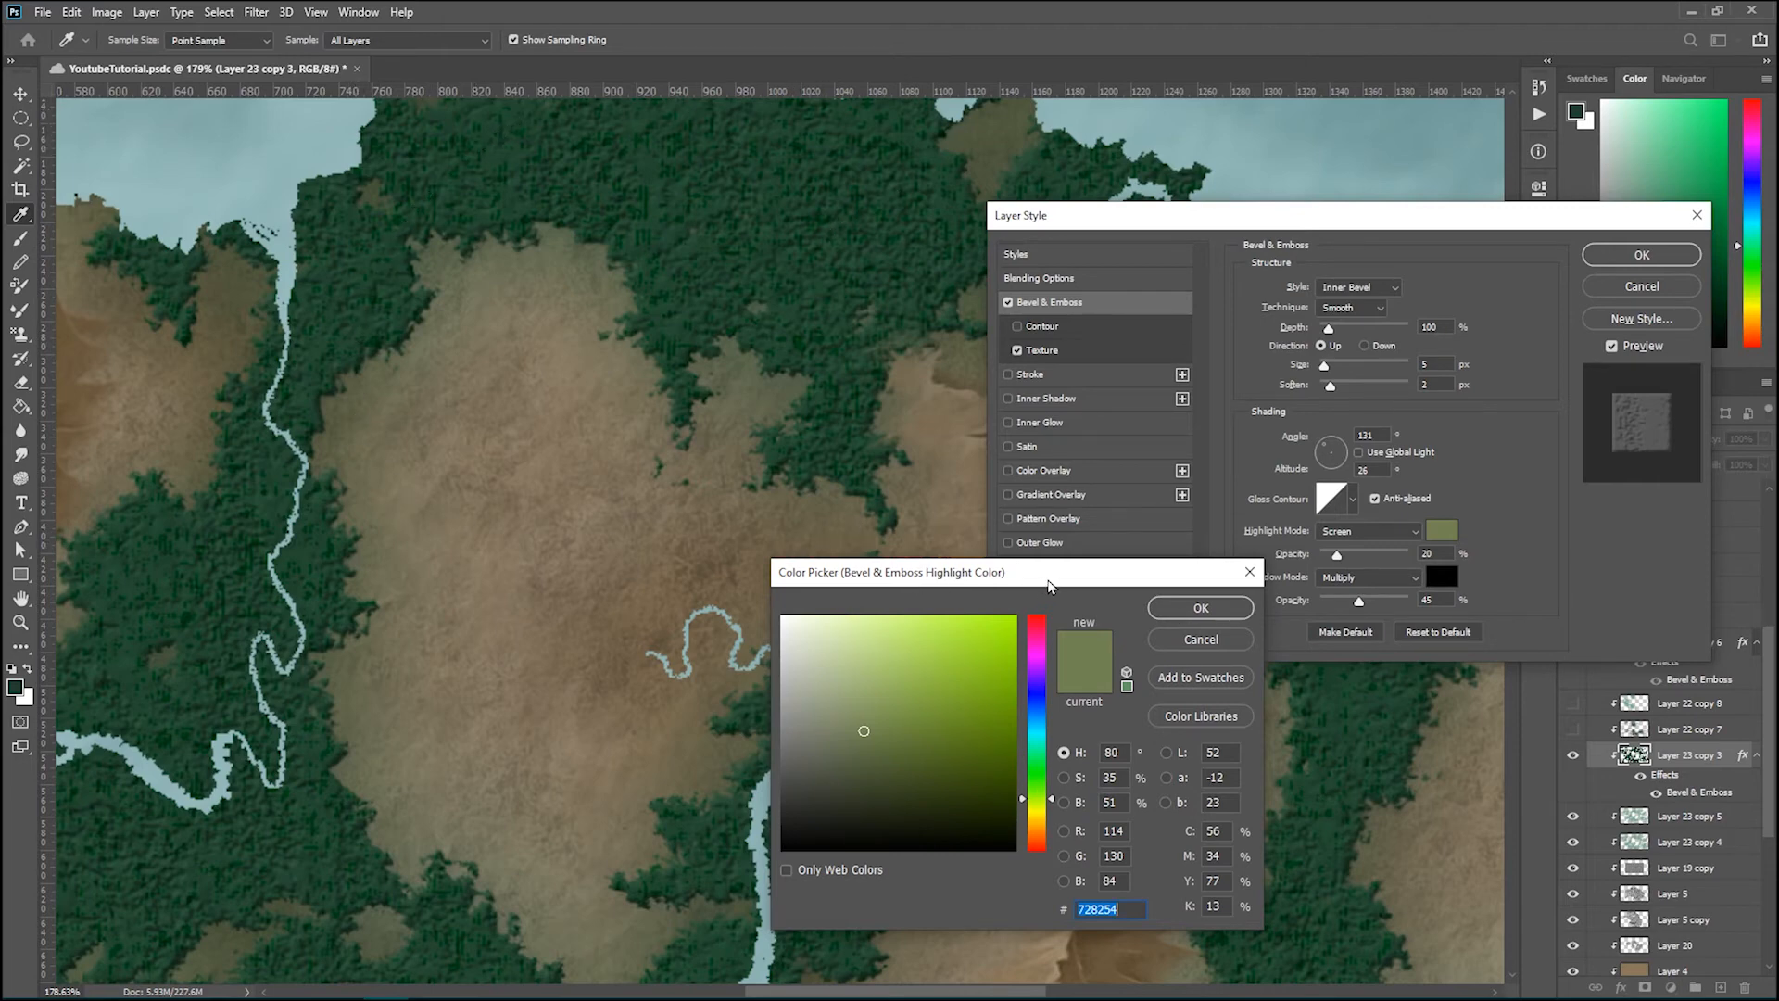
left_click_drag(1050, 585, 713, 445)
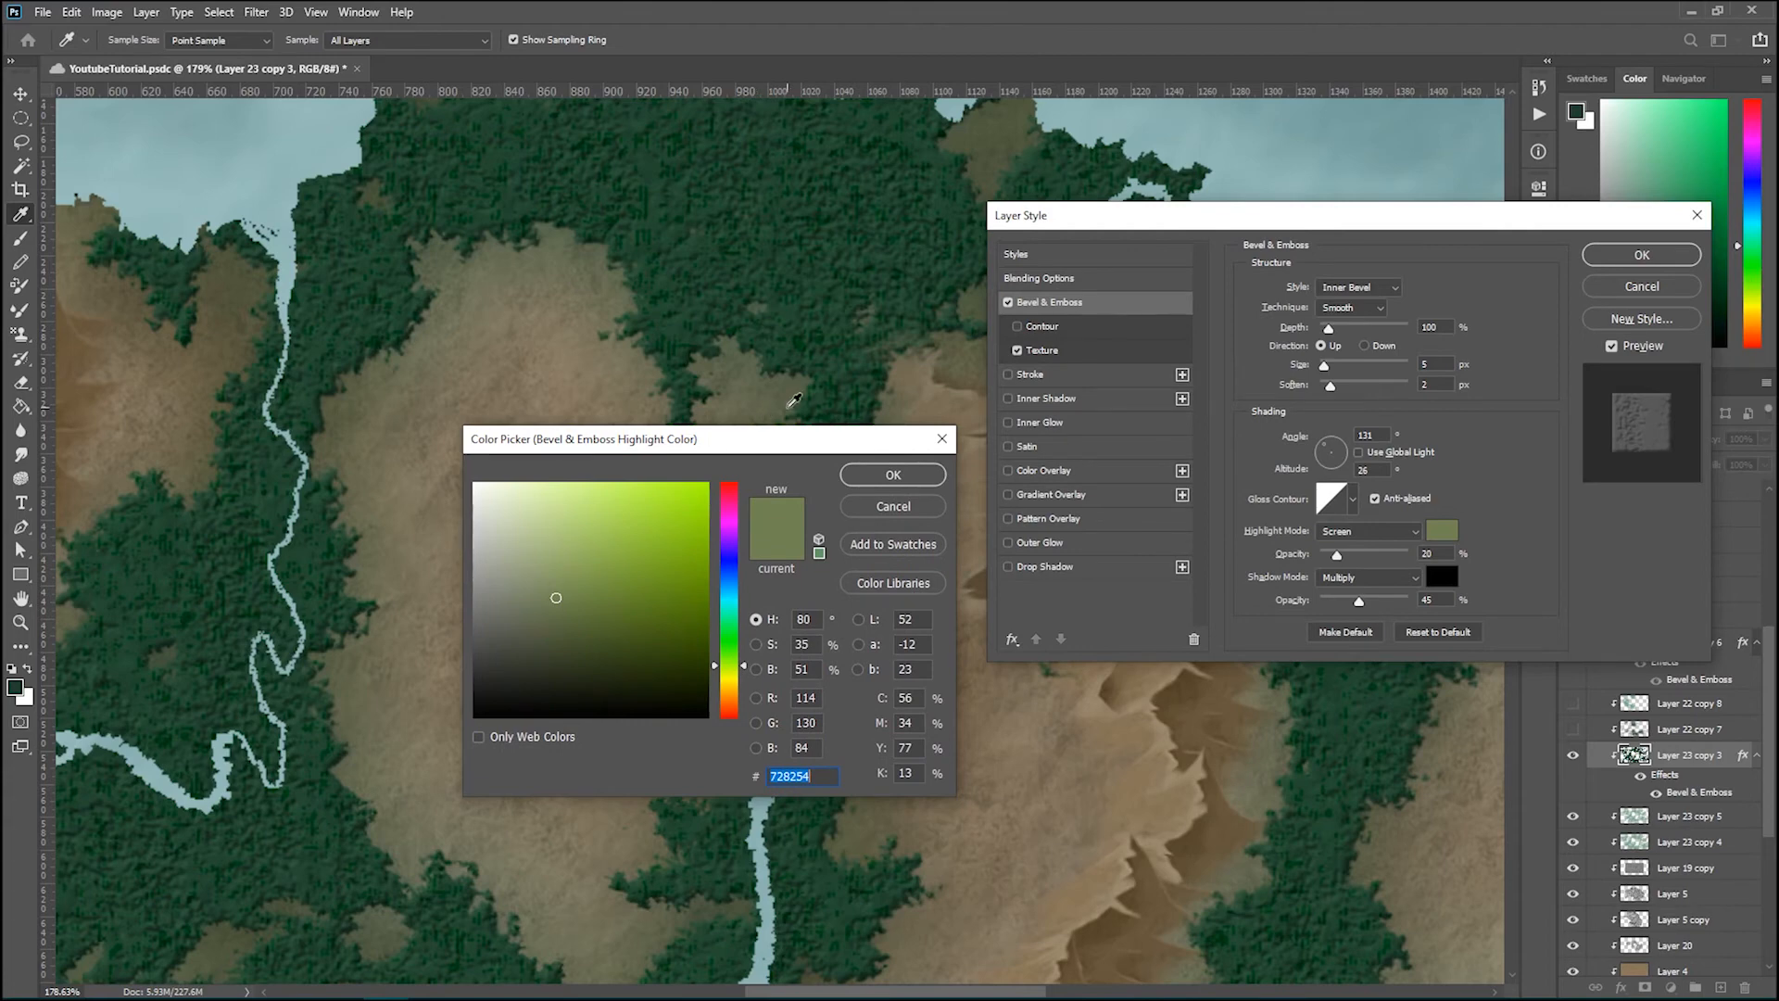
left_click(911, 481)
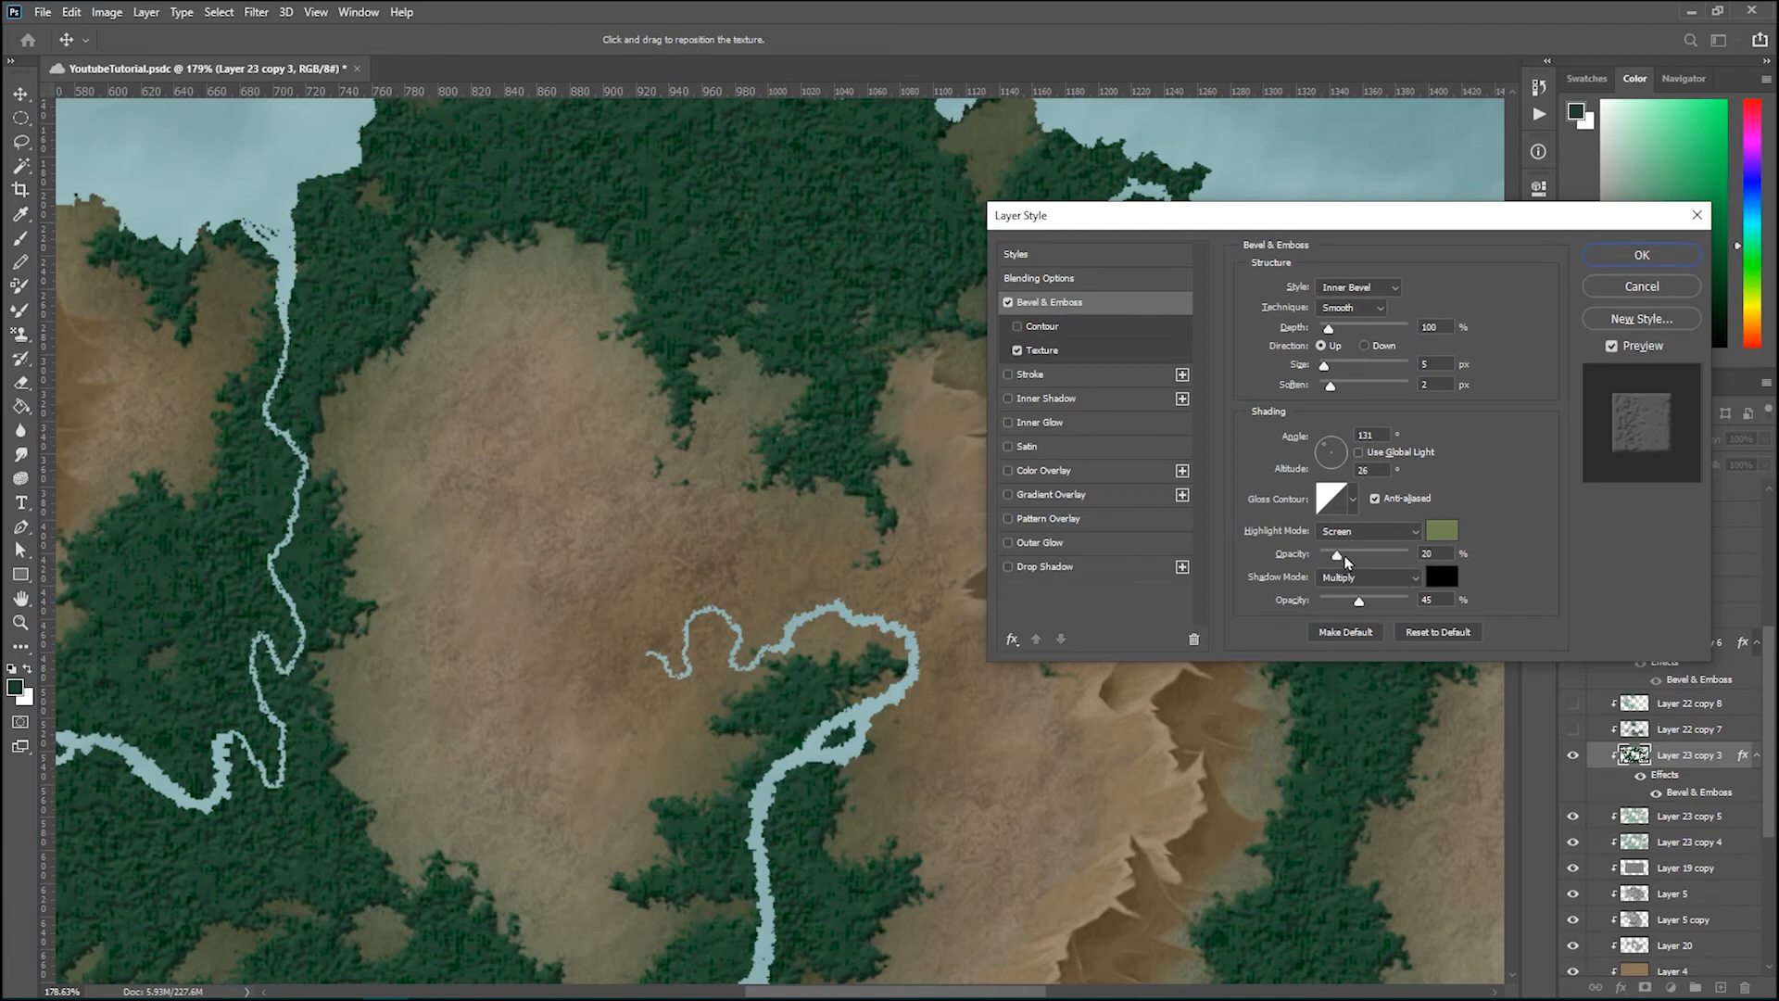
Step: Try a highlight opacity of 71% in the forest layer's Bevel & Emboss style
left_click_drag(1344, 557, 1381, 555)
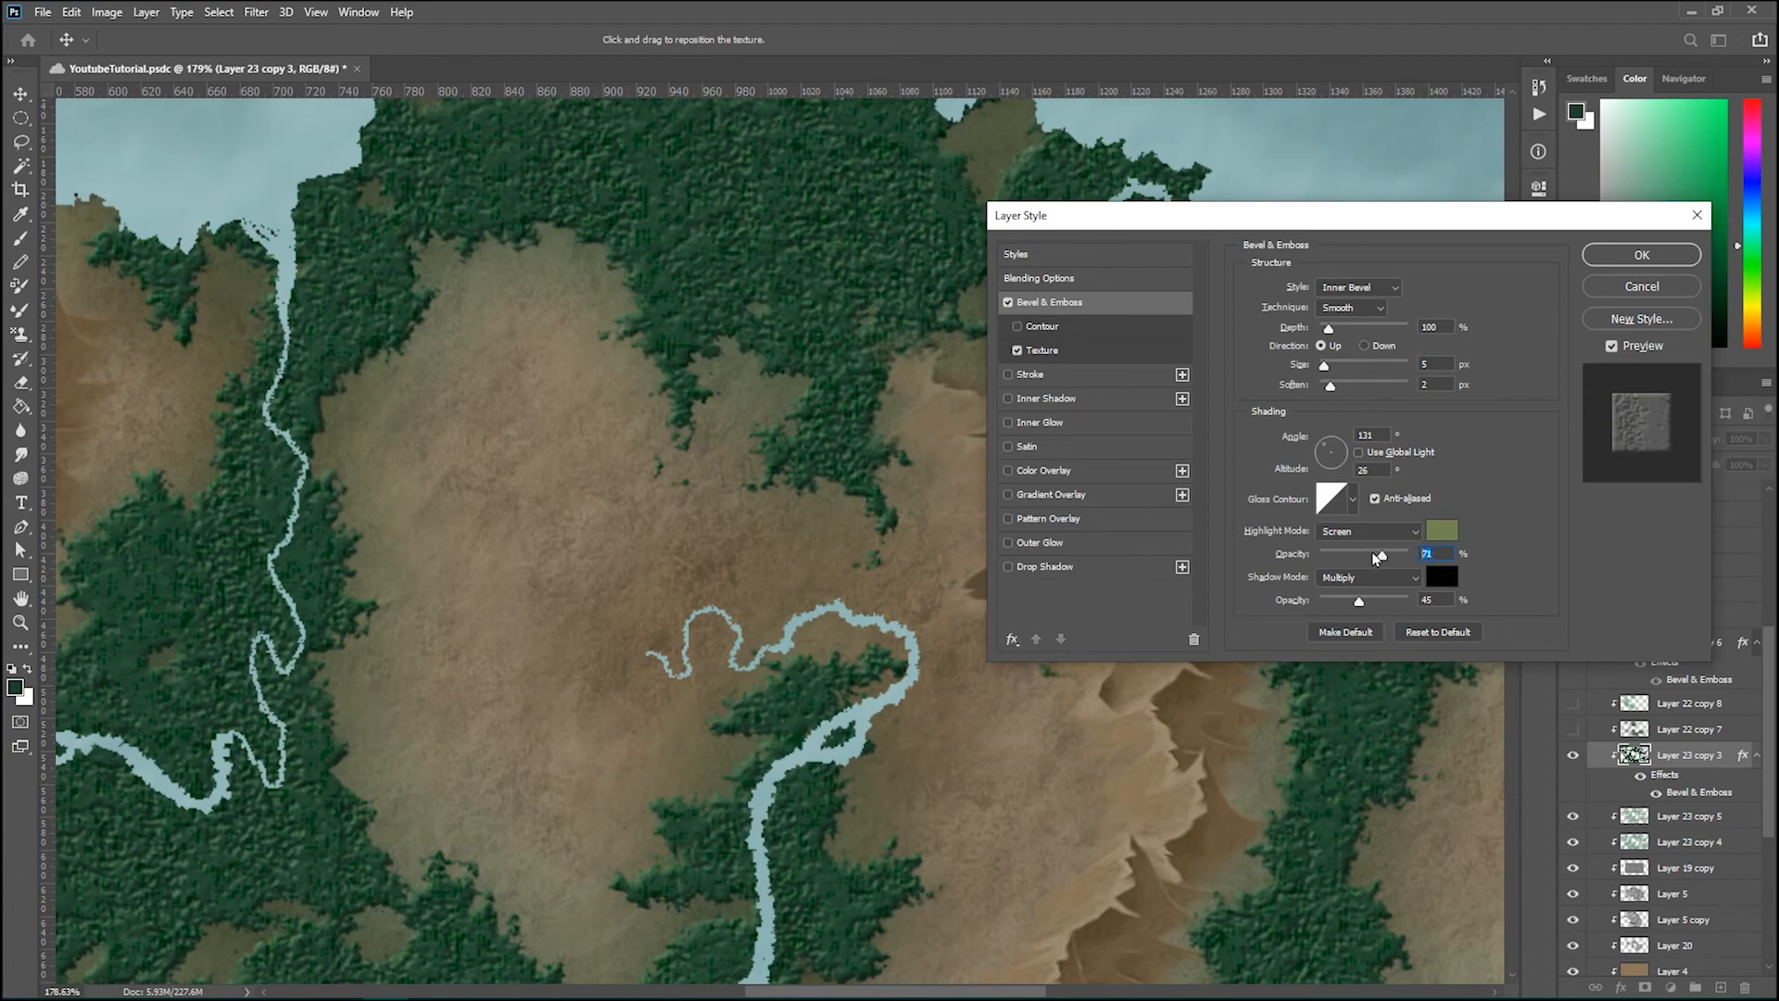
key("Return")
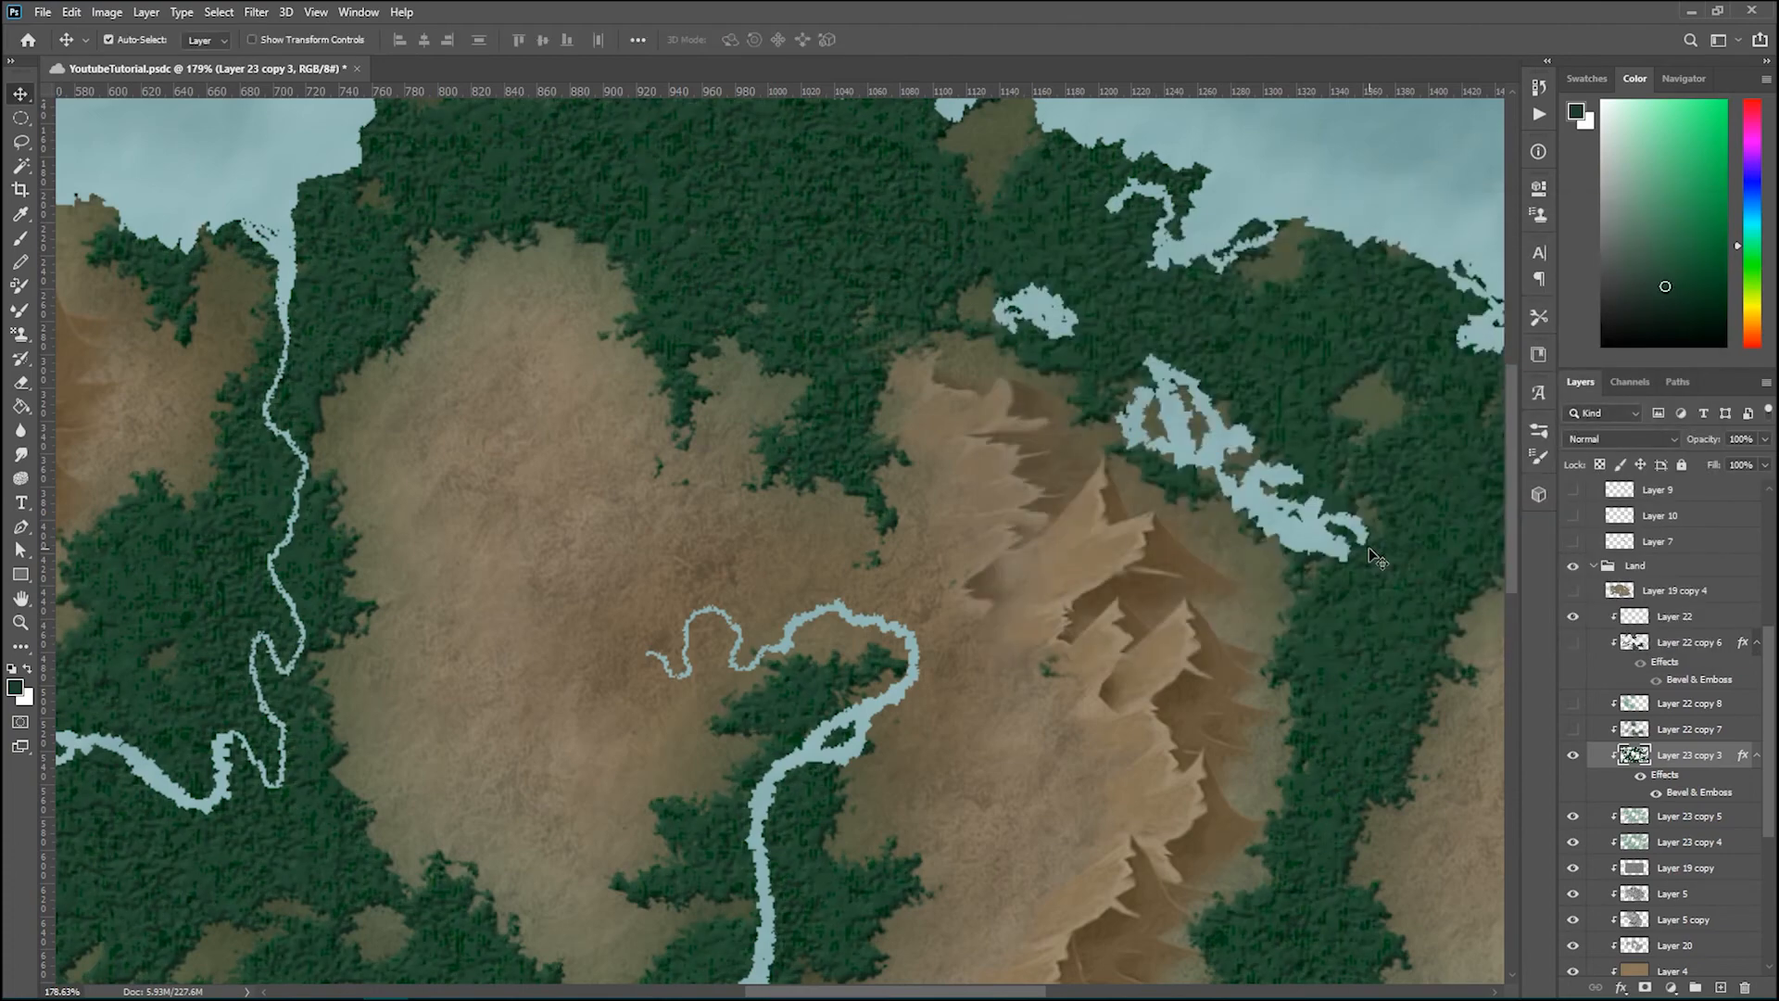
double_click(1749, 801)
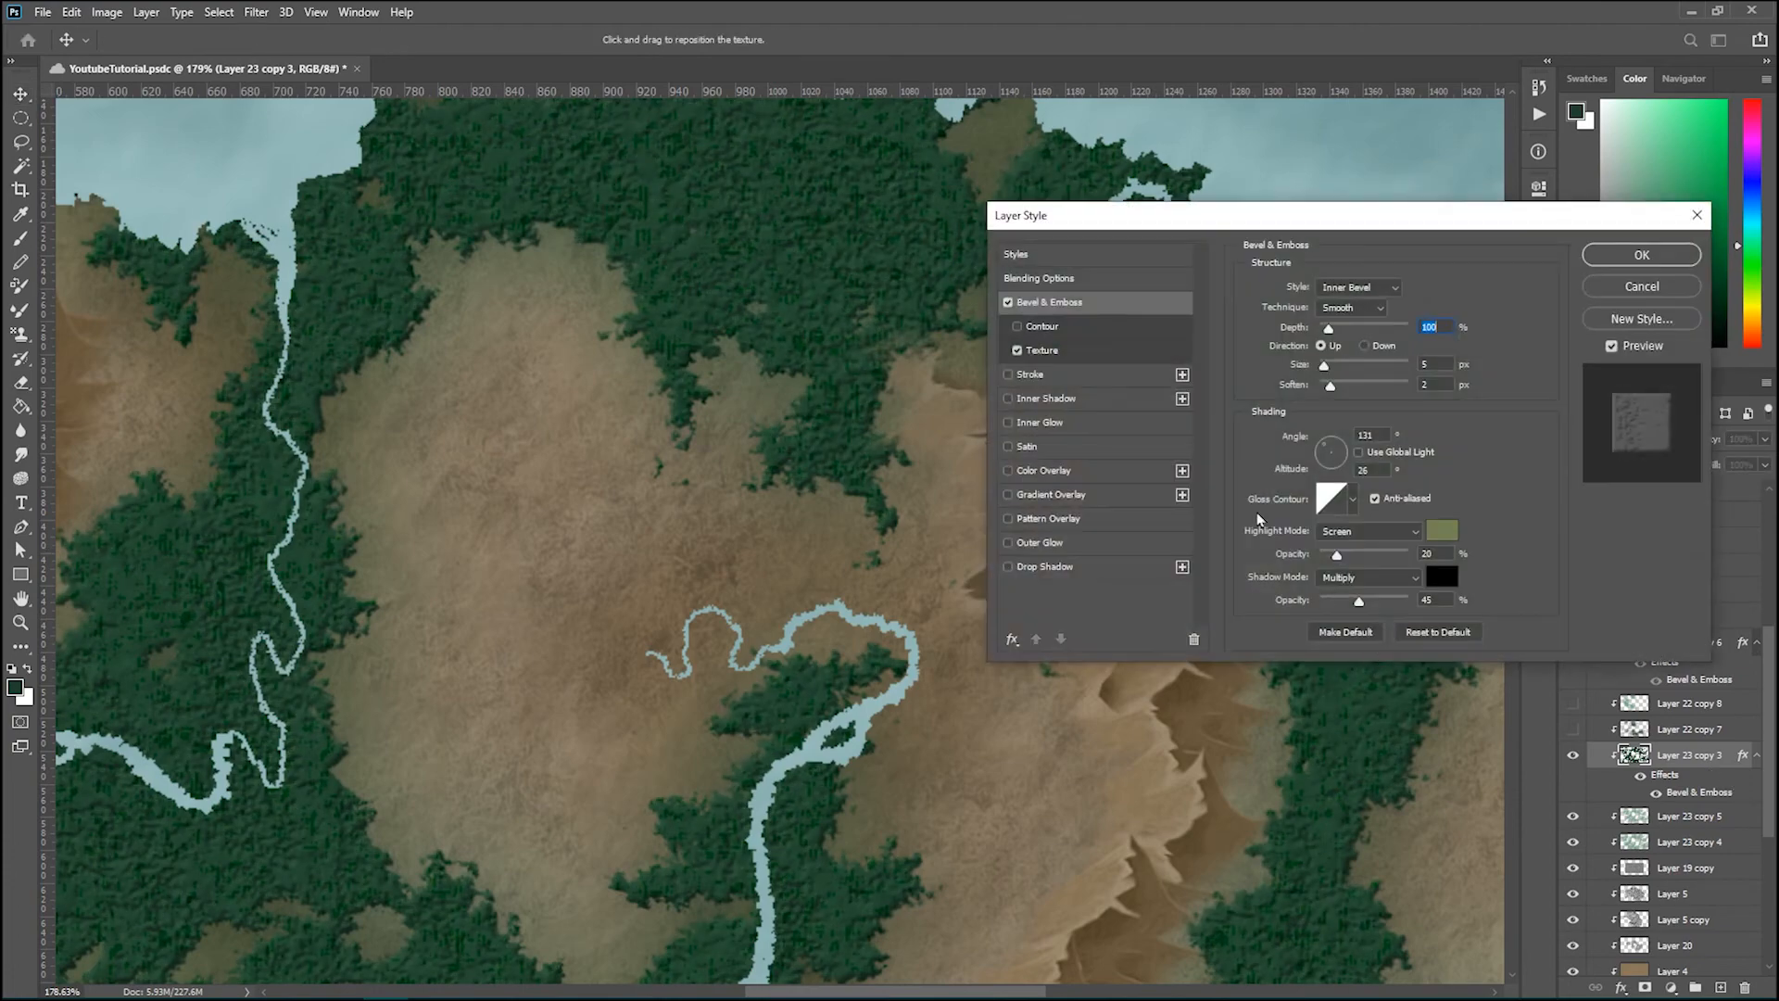
Step: Set Soften to 2 px in the forest layer's Bevel & Emboss structure settings
left_click_drag(1316, 215, 1139, 205)
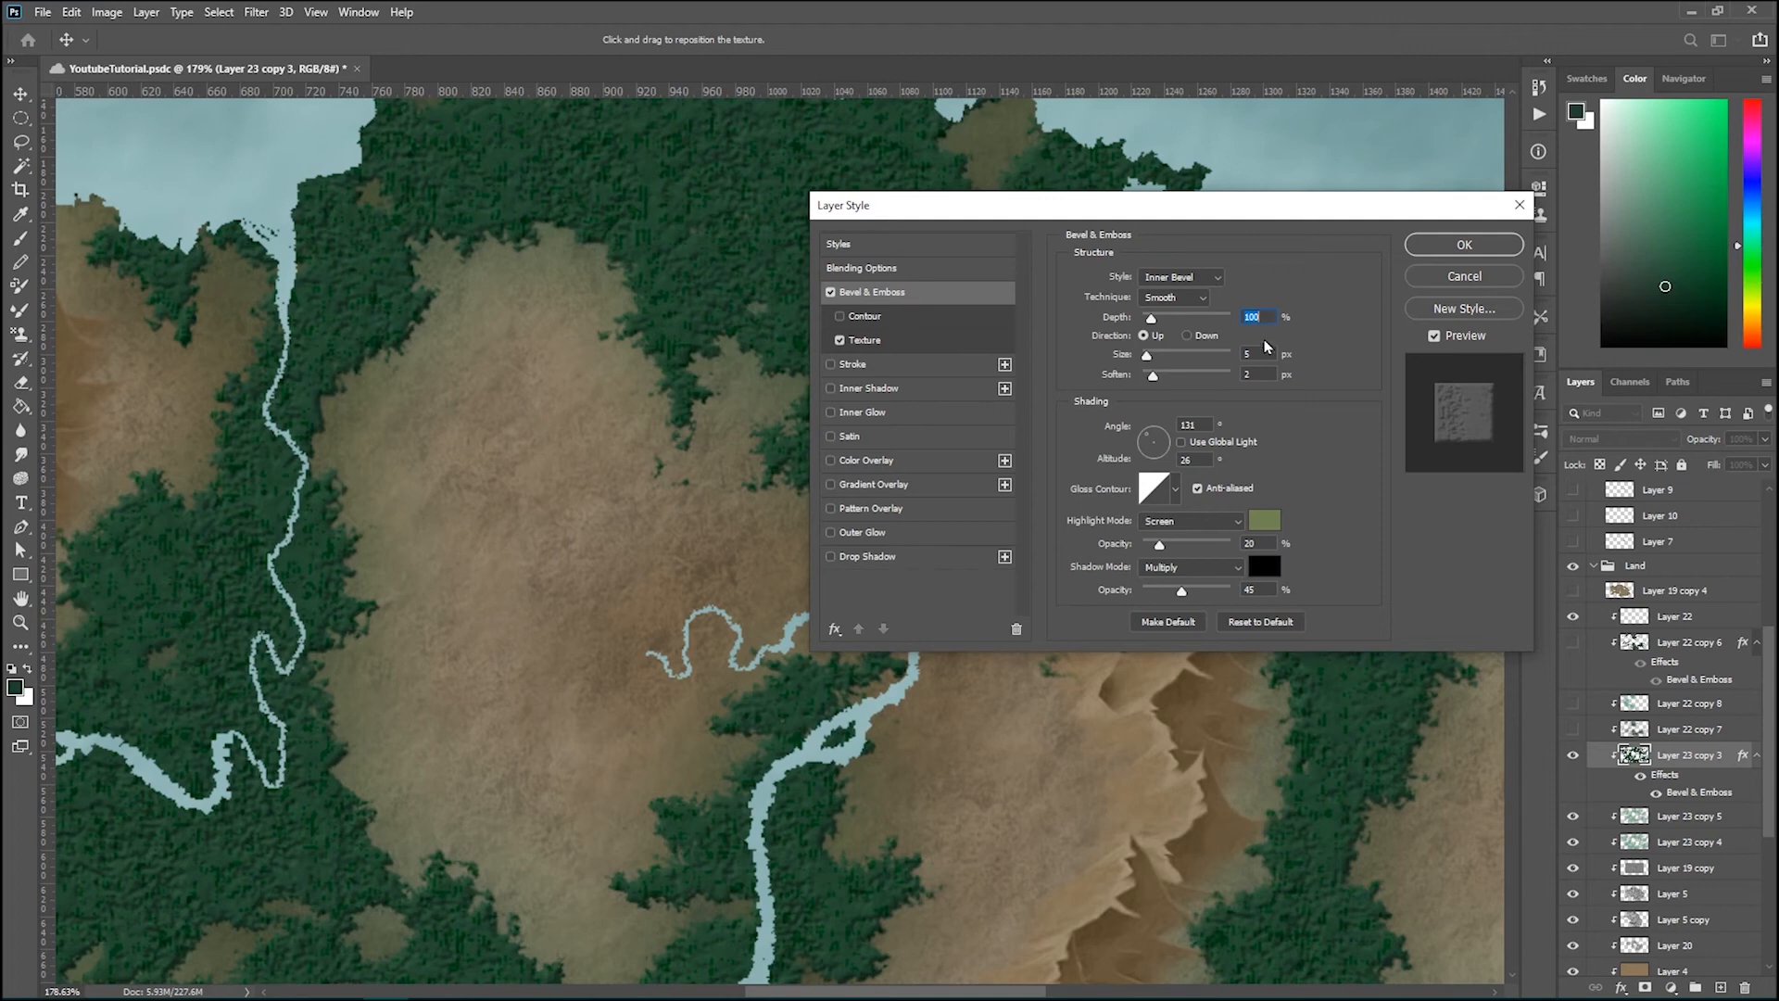
left_click_drag(1262, 352, 1246, 354)
left_click(1247, 373)
type("2")
Step: Try the grey stone pattern and the first two Trees patterns as the bevel texture, and return to the fourth Trees pattern
left_click(871, 340)
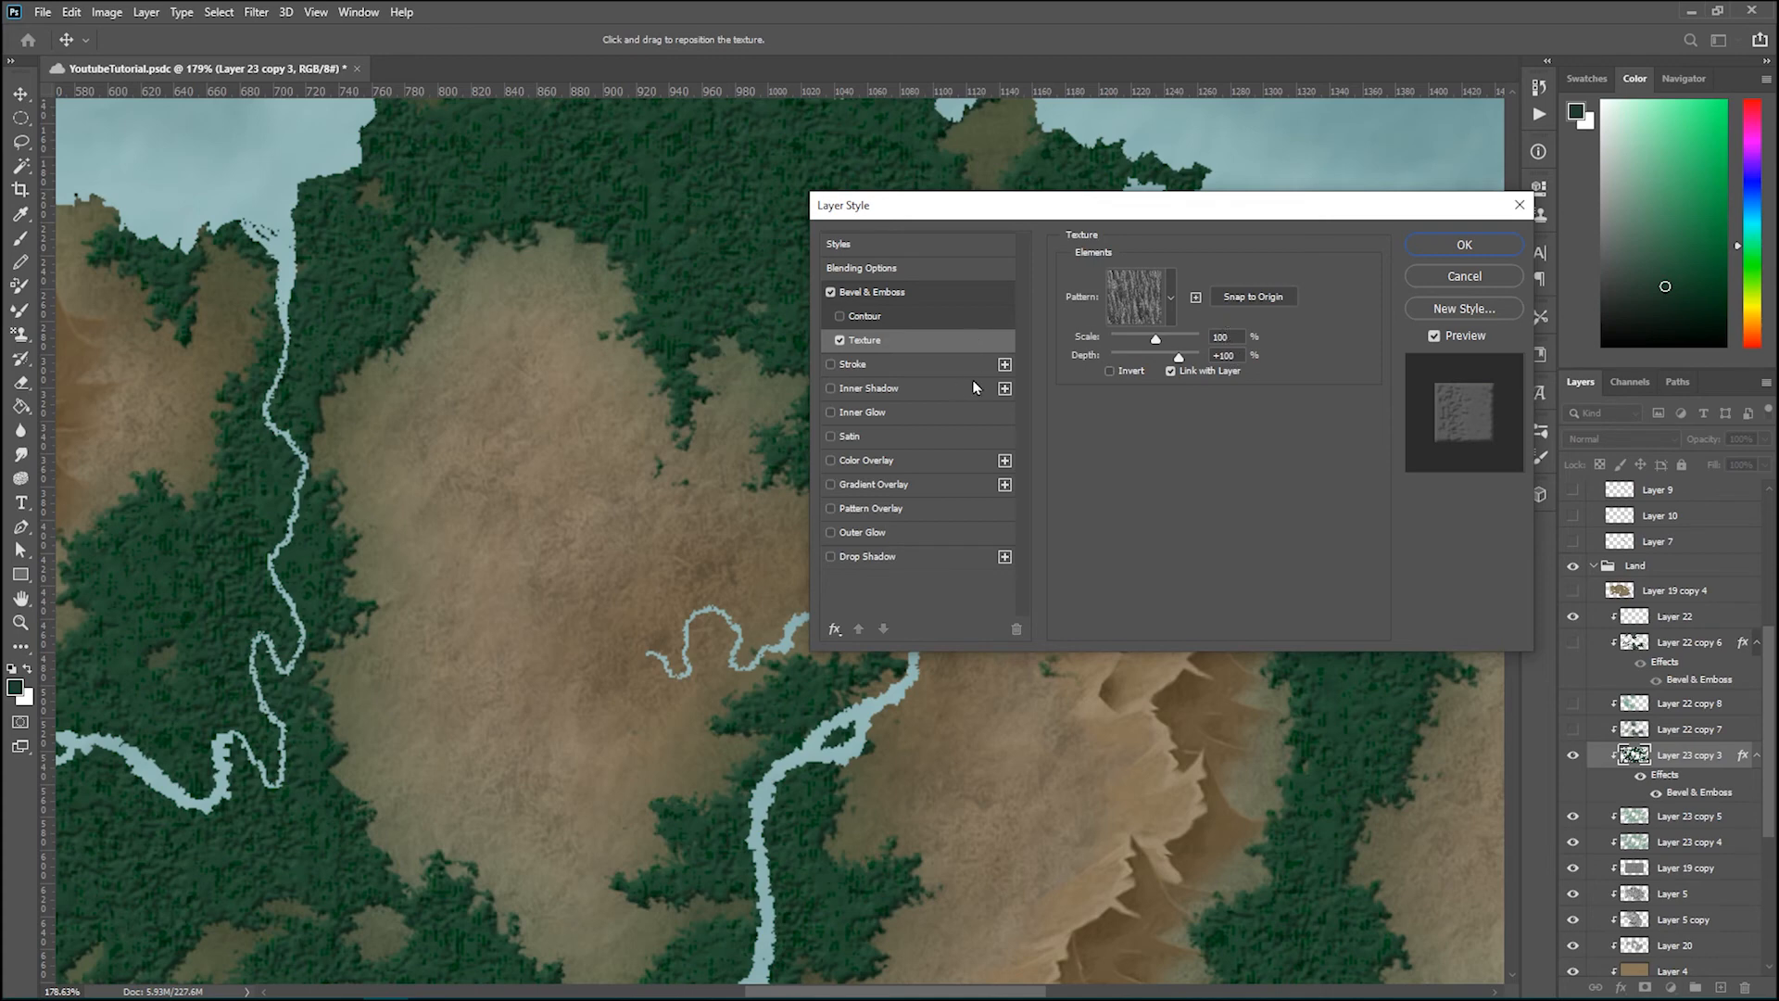
left_click(1171, 297)
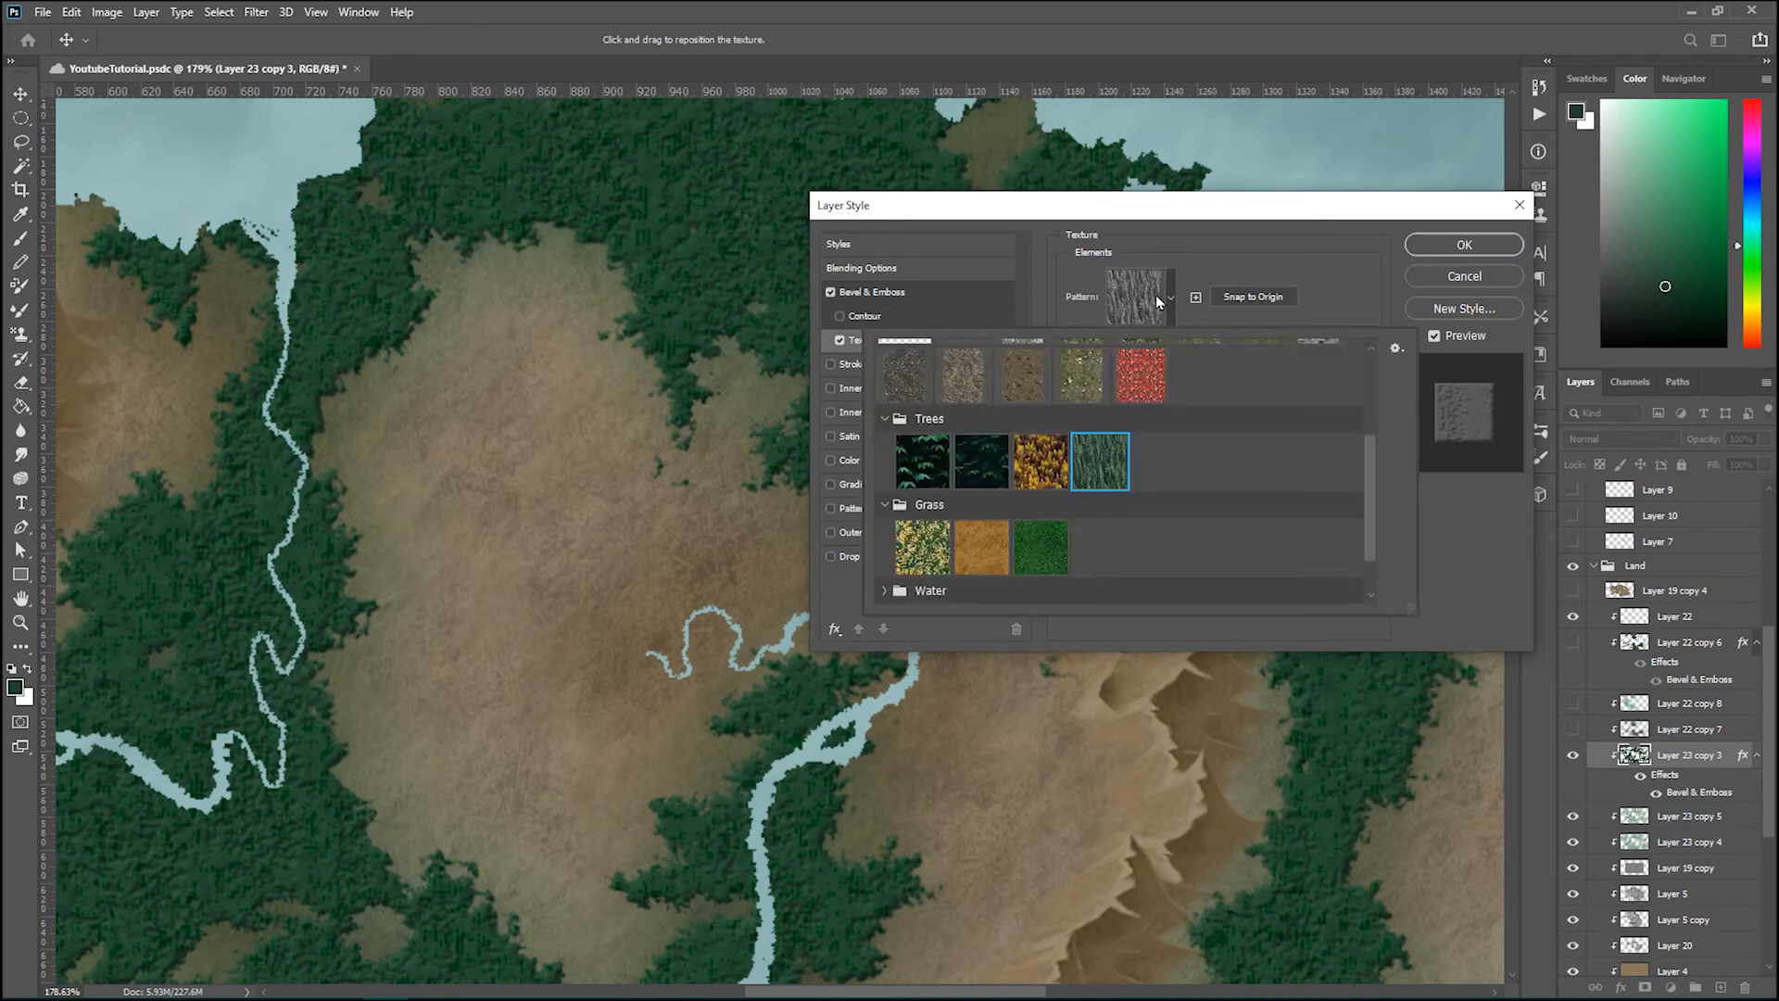
scroll(1243, 492, "up", 3)
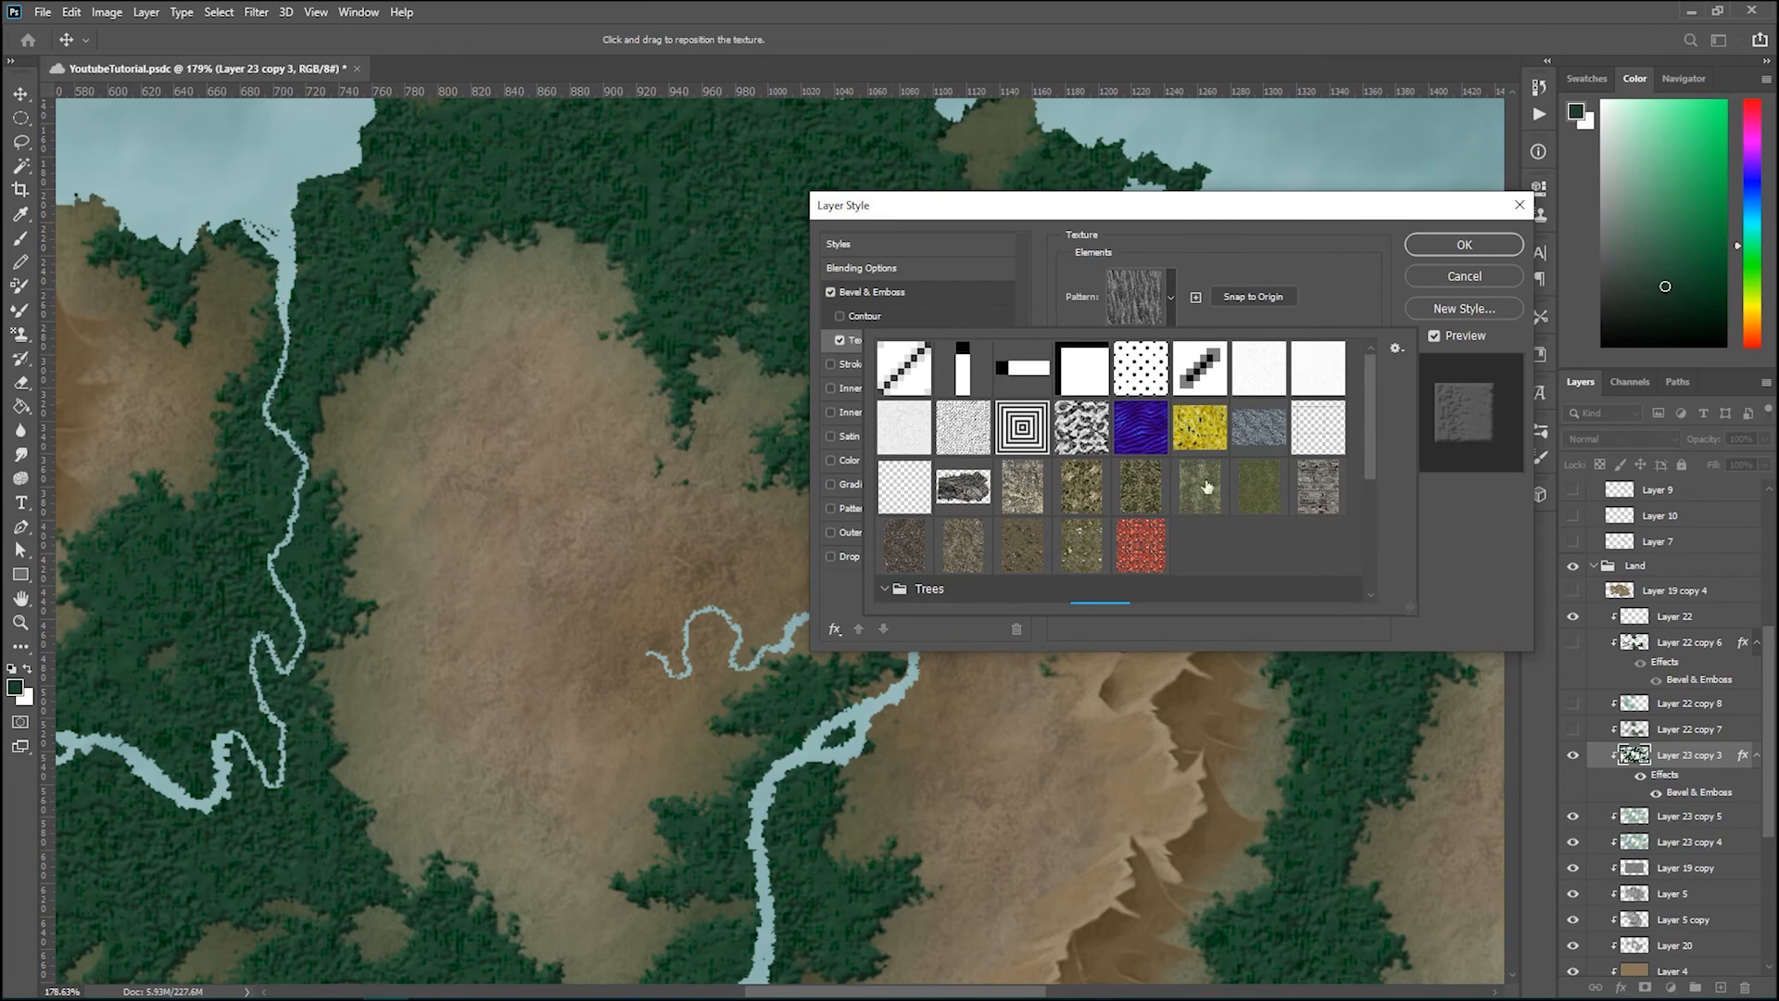
scroll(1231, 524, "down", 5)
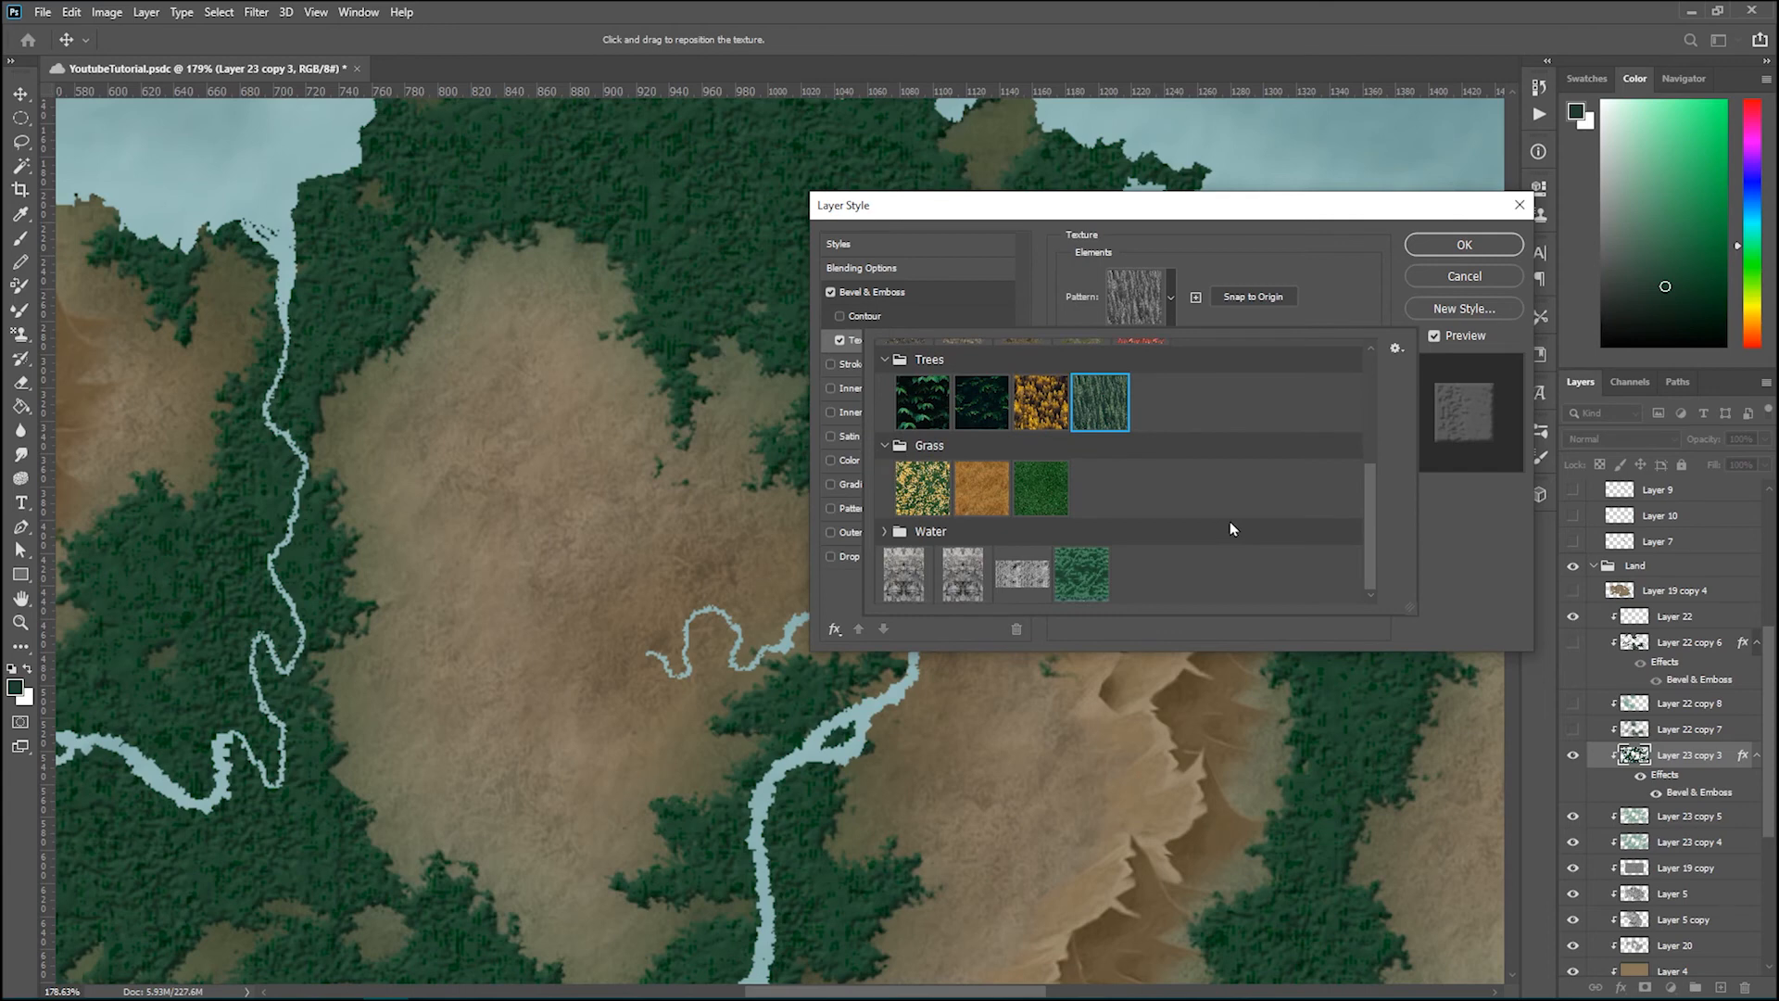
left_click(968, 582)
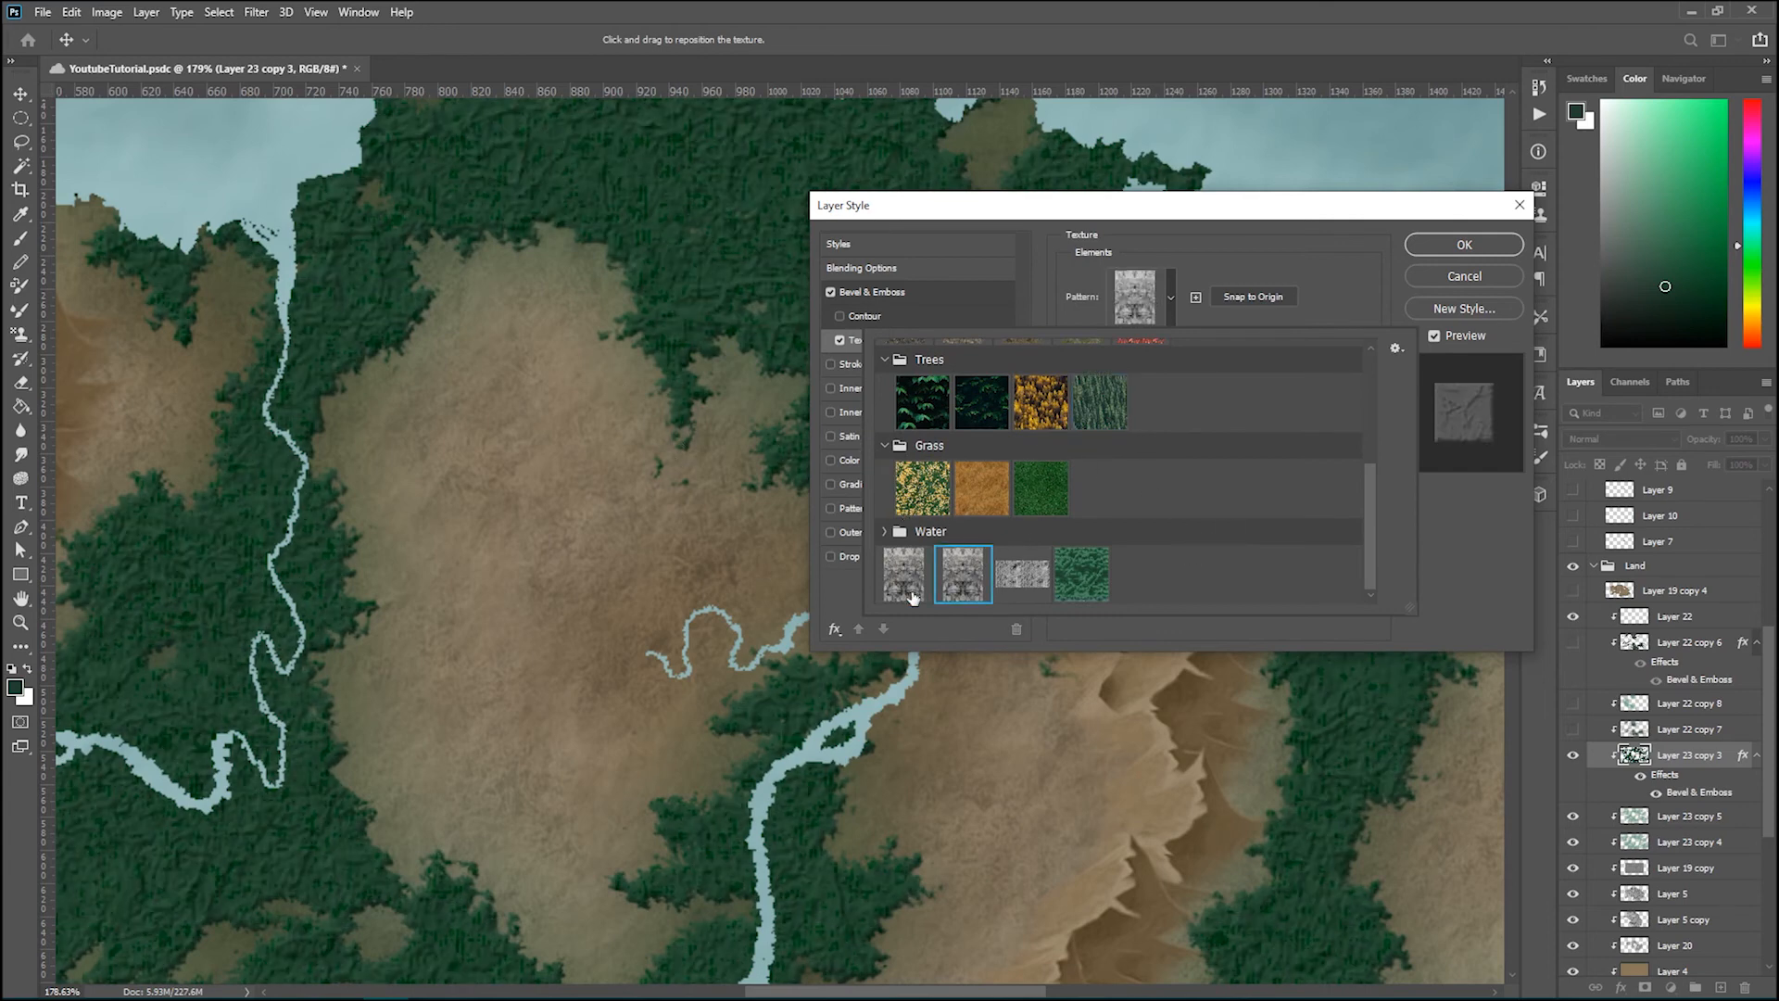
scroll(1140, 499, "up", 3)
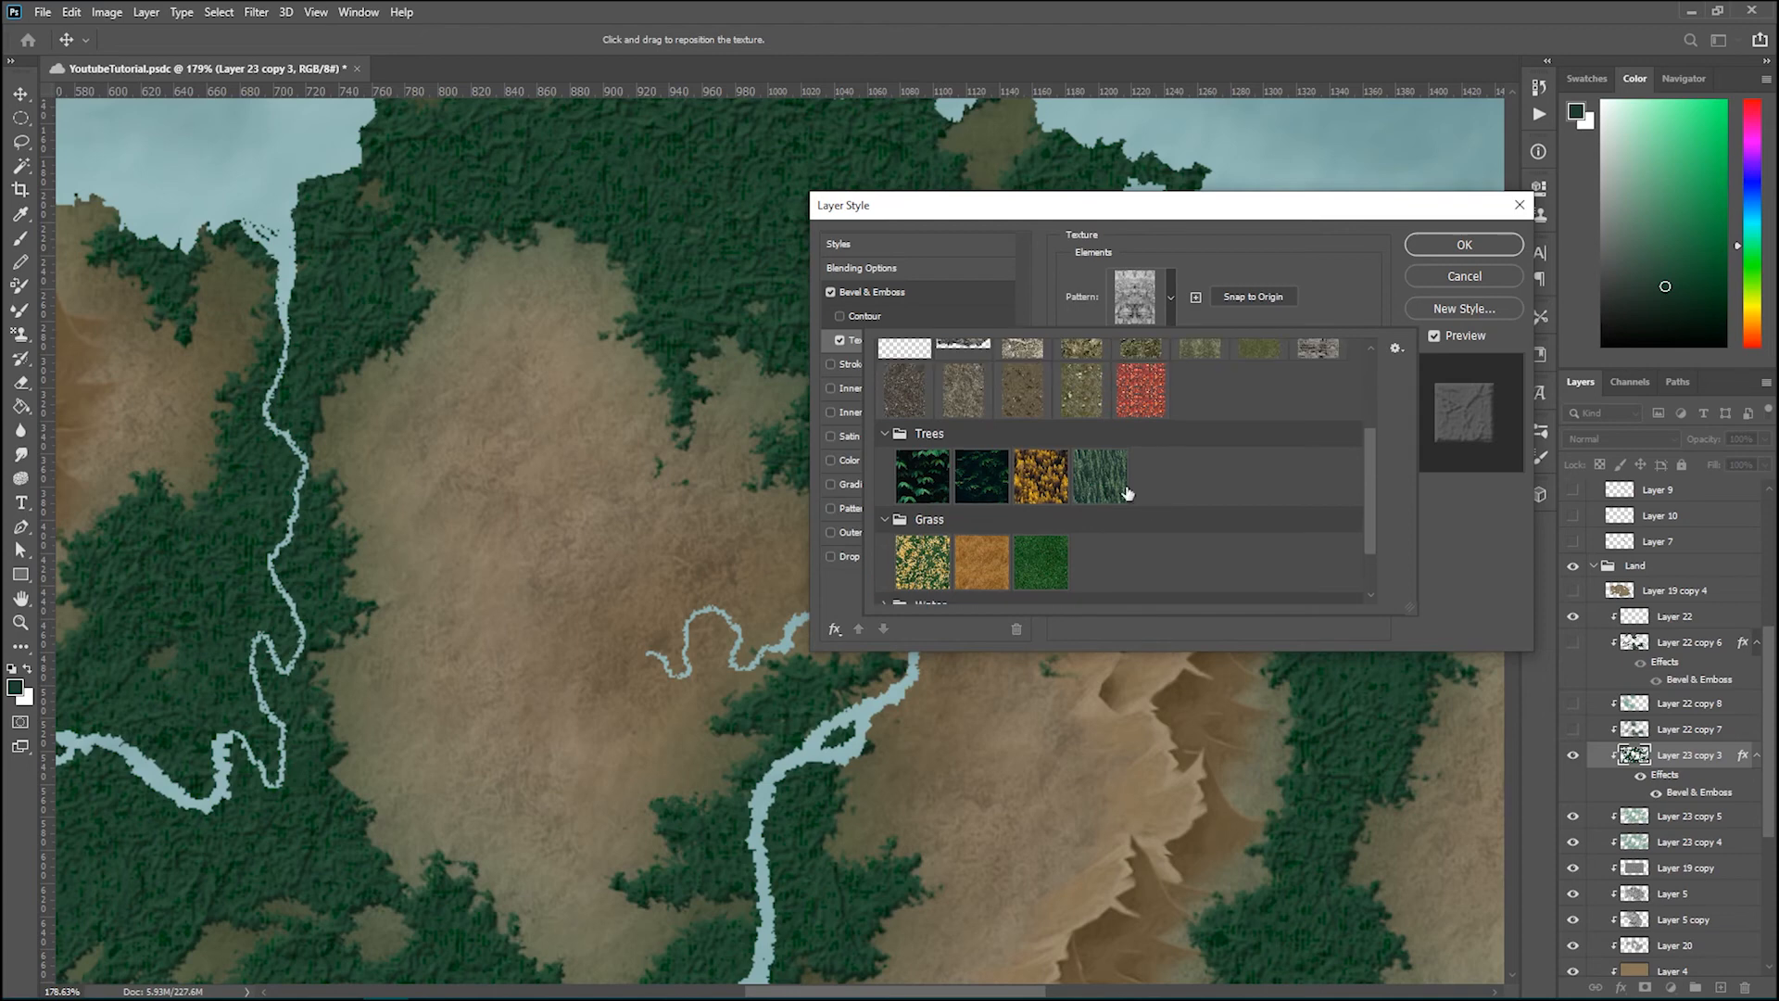
left_click(927, 470)
left_click(992, 480)
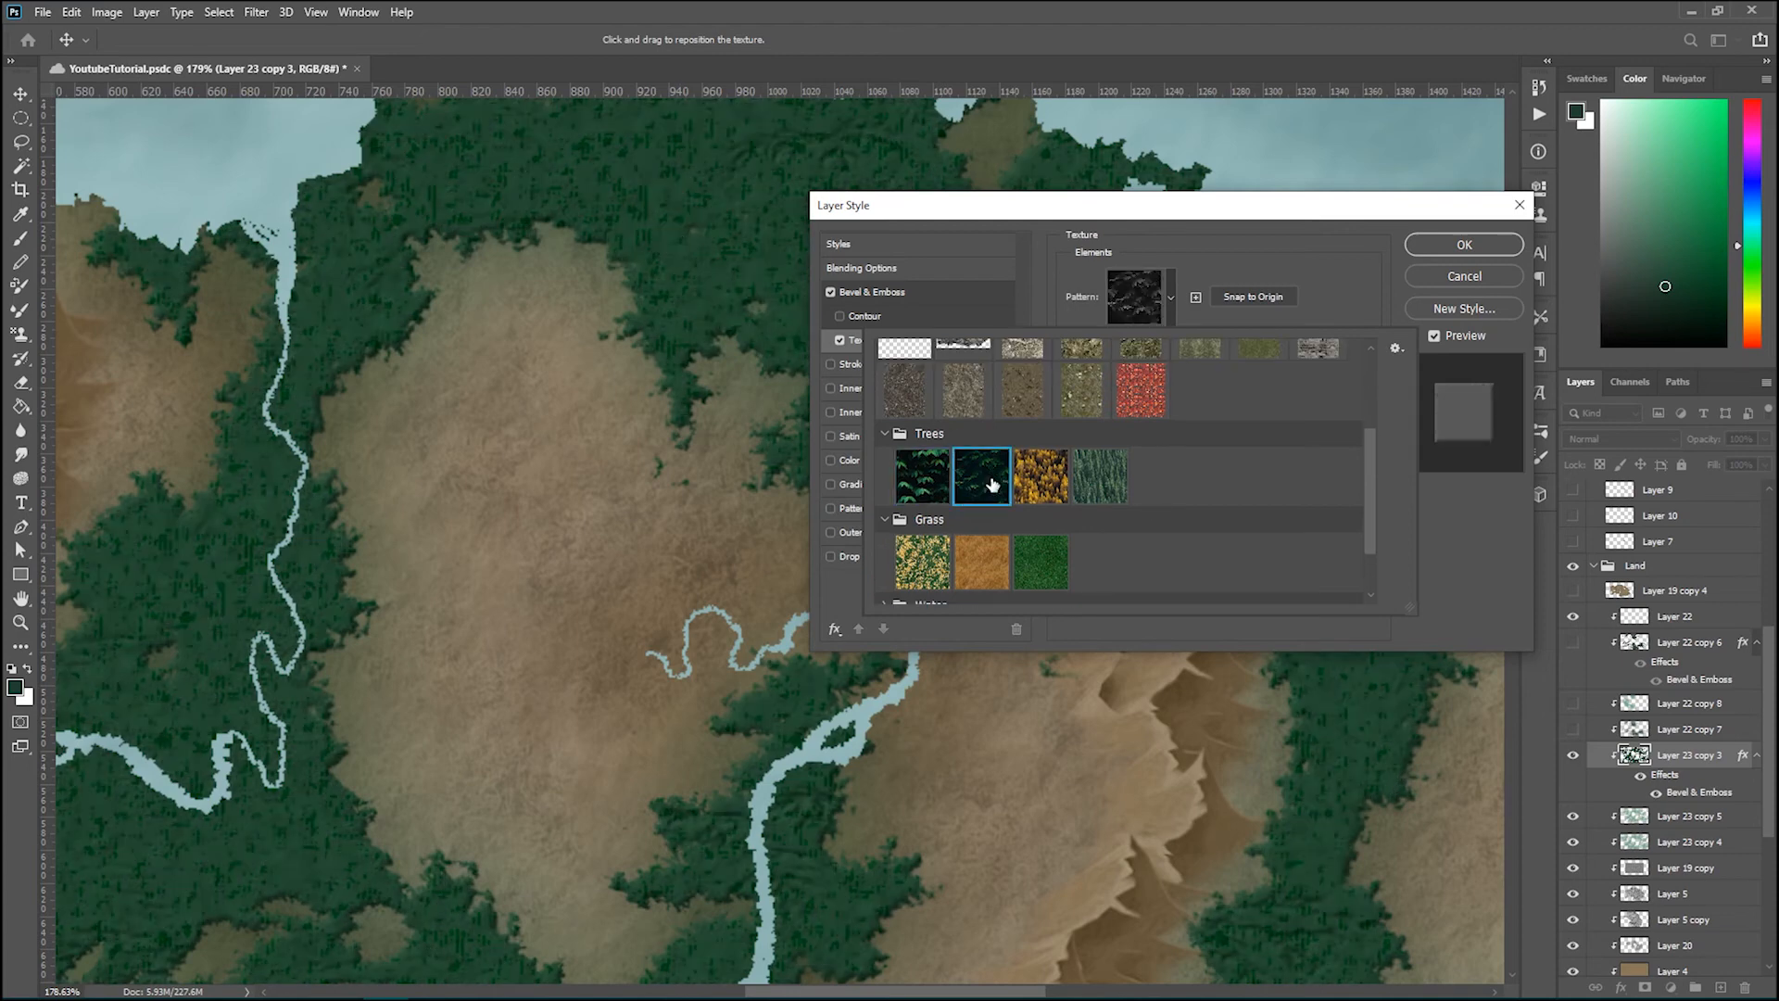
left_click(1095, 477)
Step: Try the three Grass patterns and the red speckled pattern as the forest's bevel texture, comparing their effect on the map
scroll(1098, 472, "down", 1)
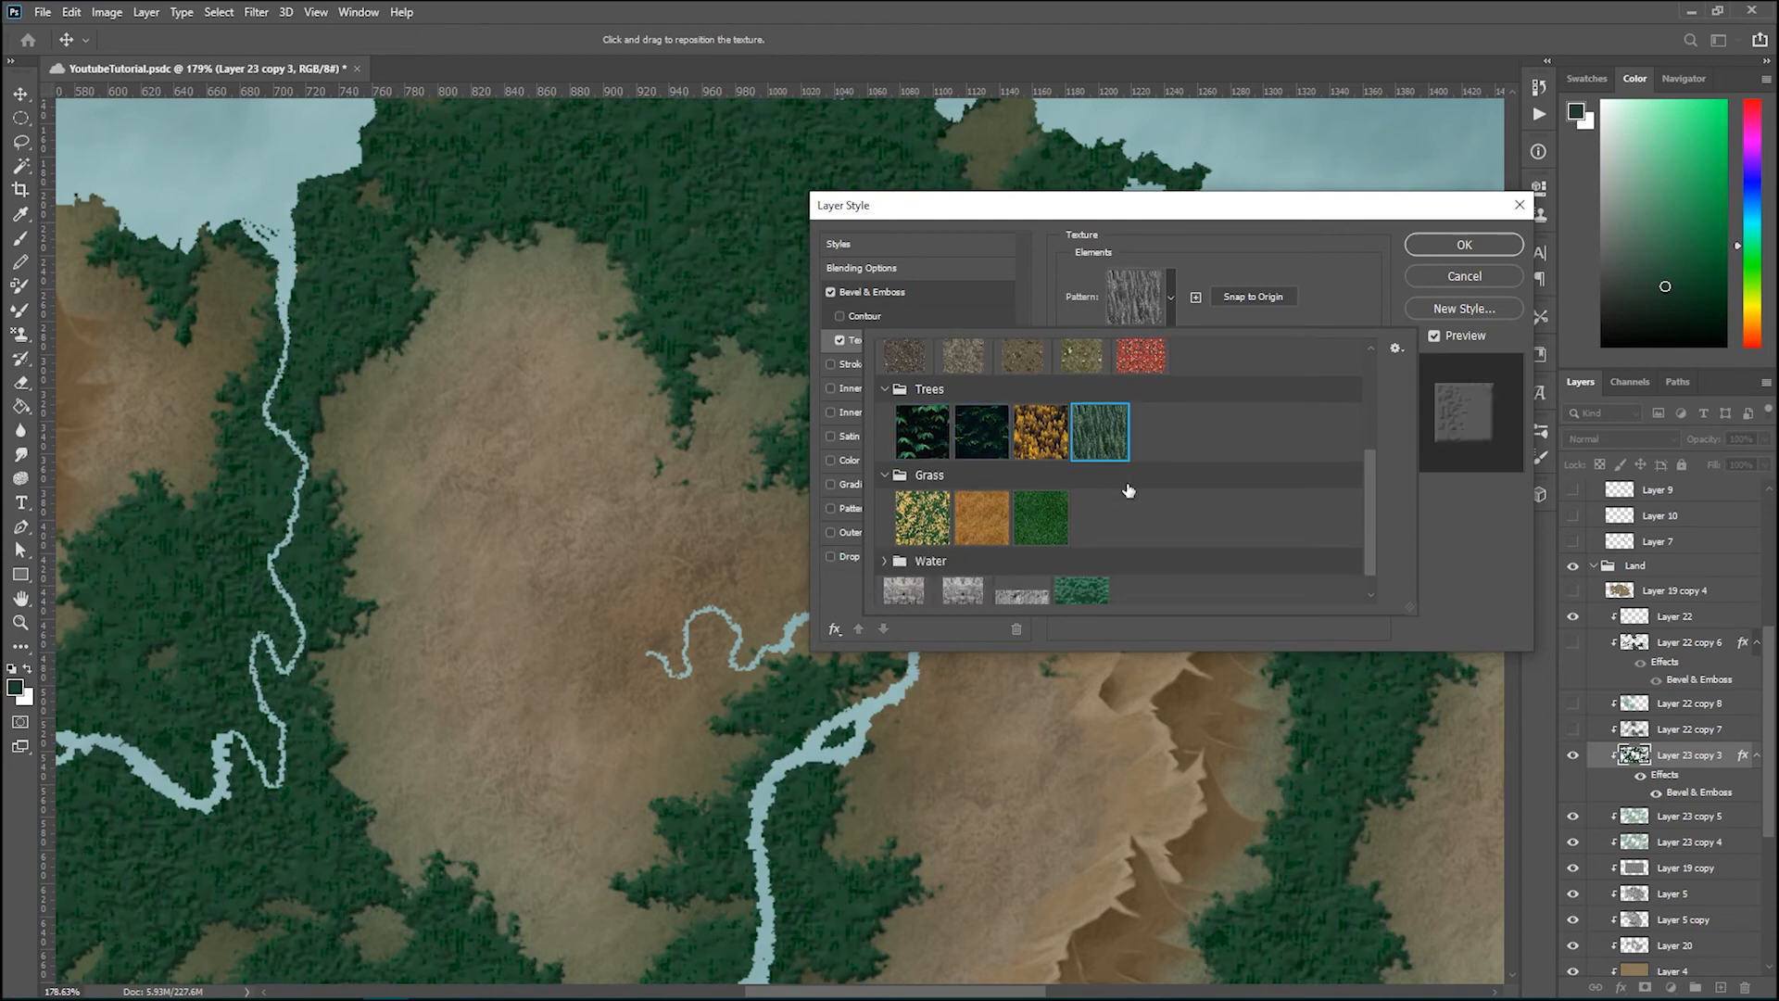
left_click(938, 519)
left_click(983, 530)
left_click(1059, 533)
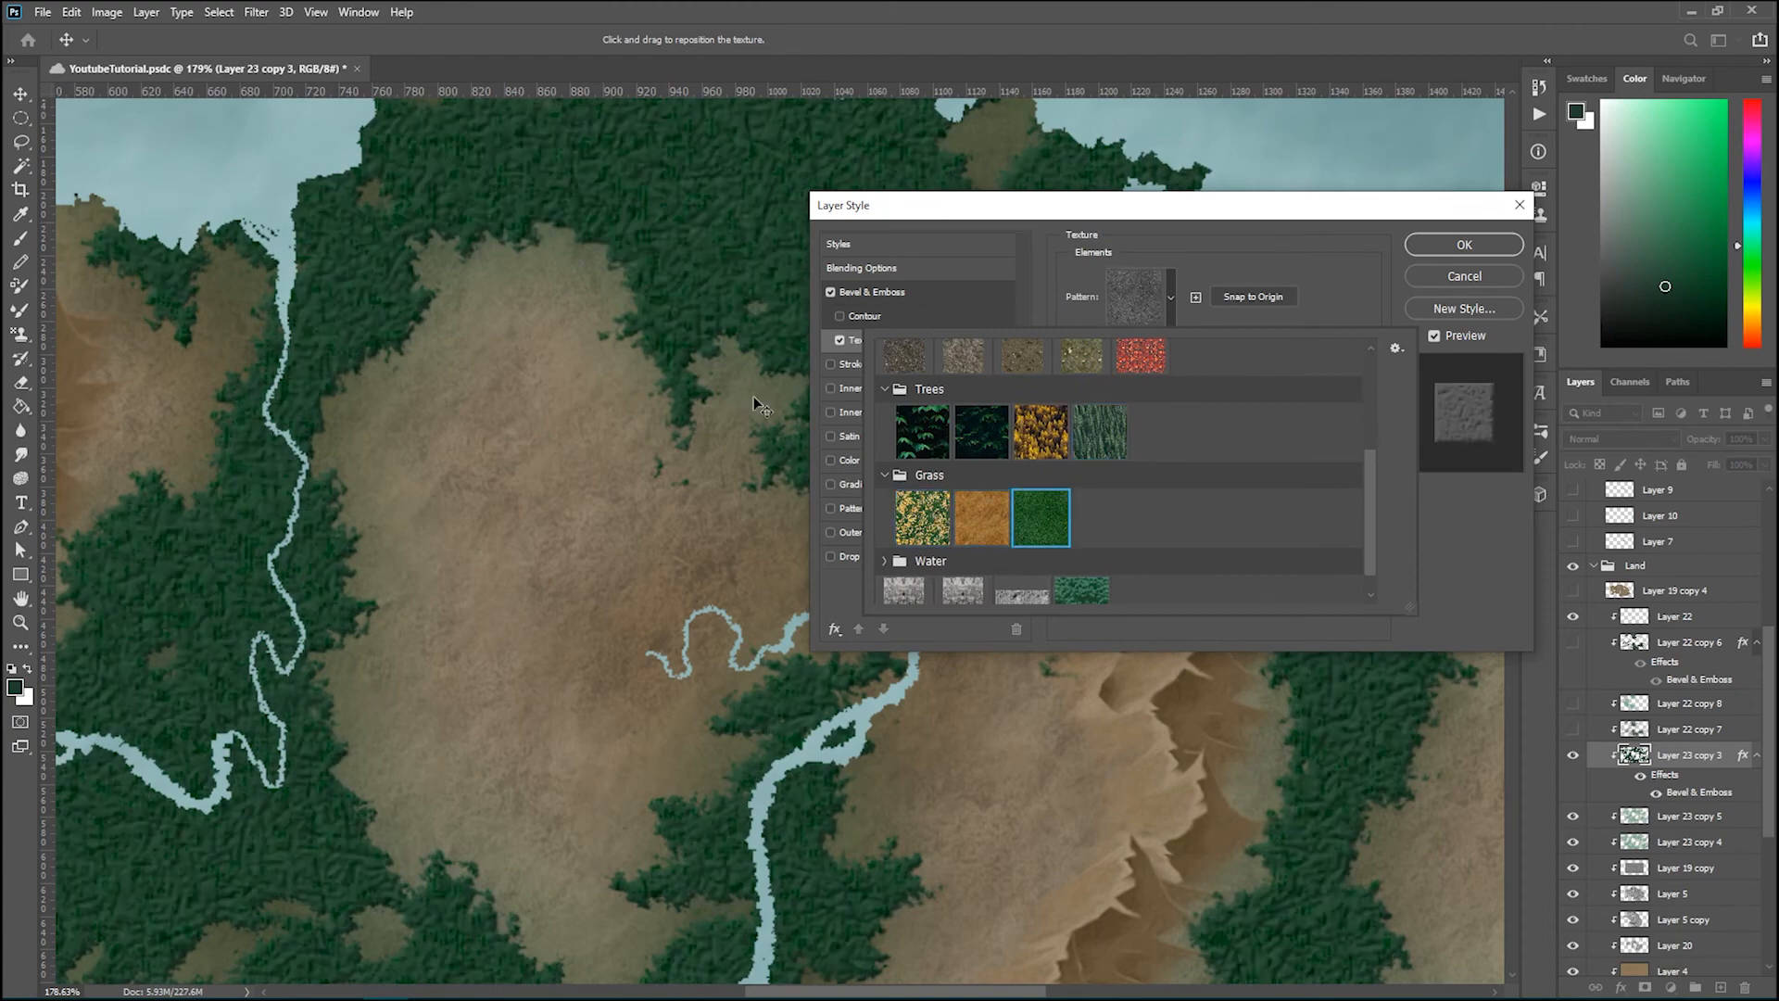
scroll(1160, 396, "up", 1)
left_click(1141, 389)
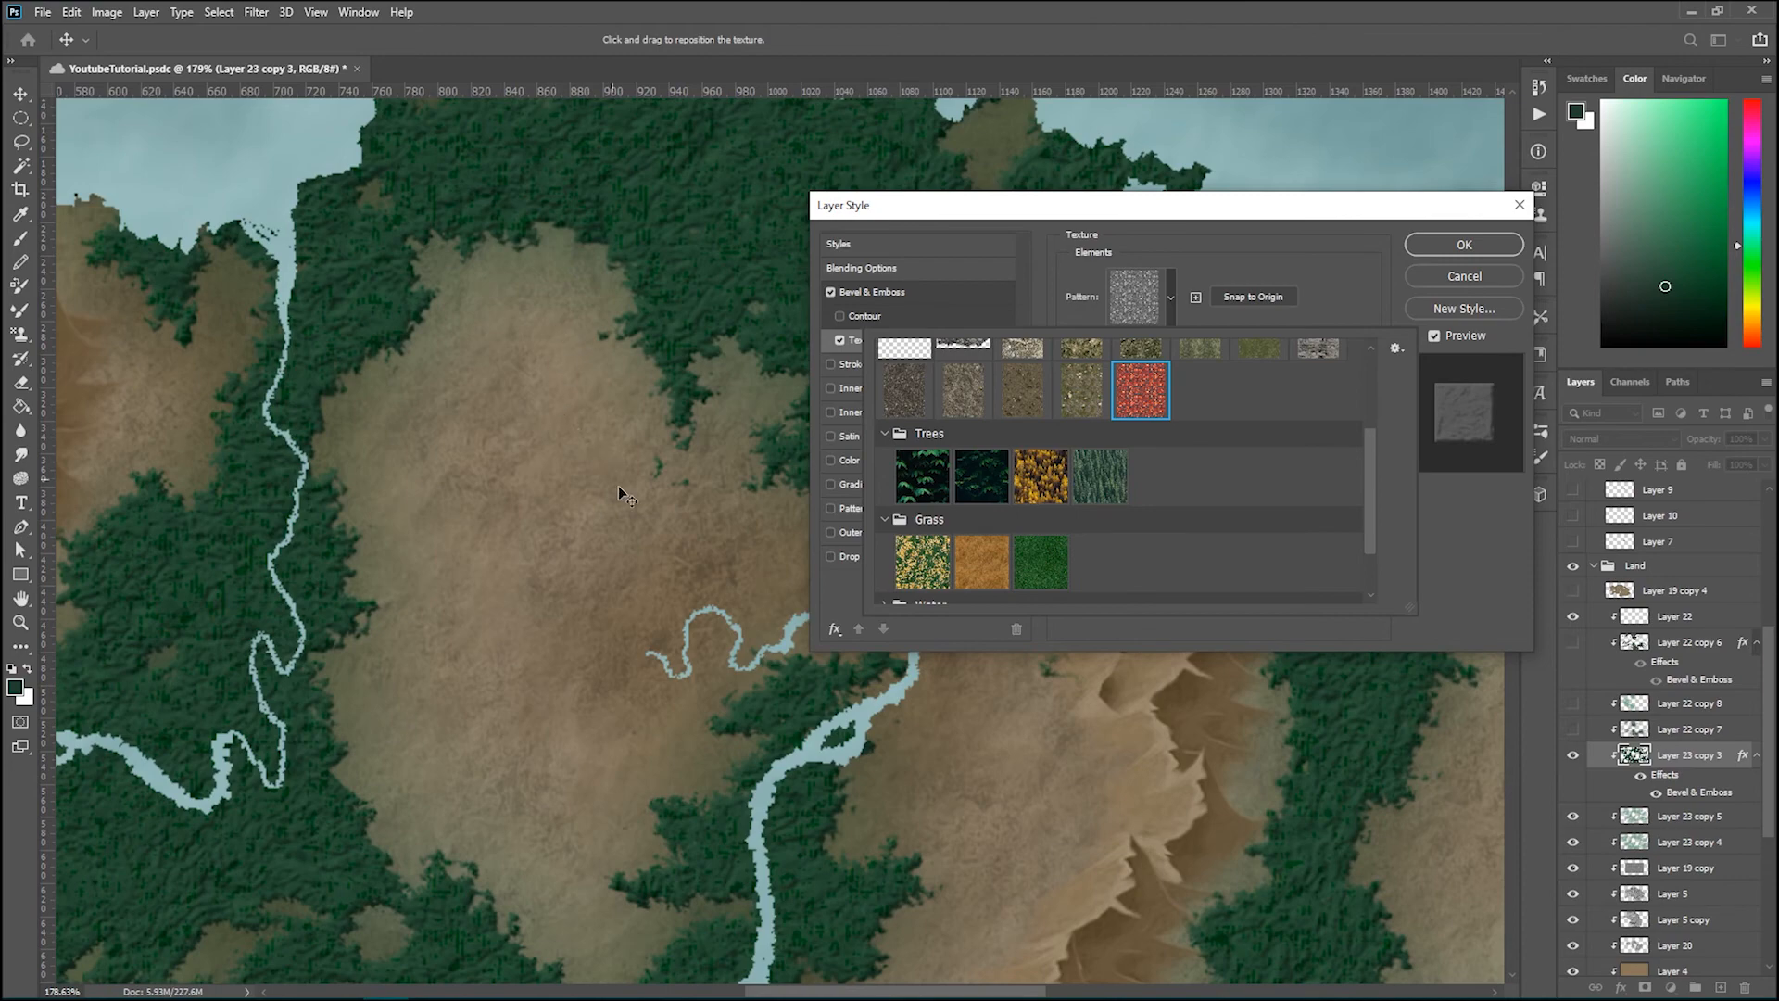
scroll(604, 469, "down", 2)
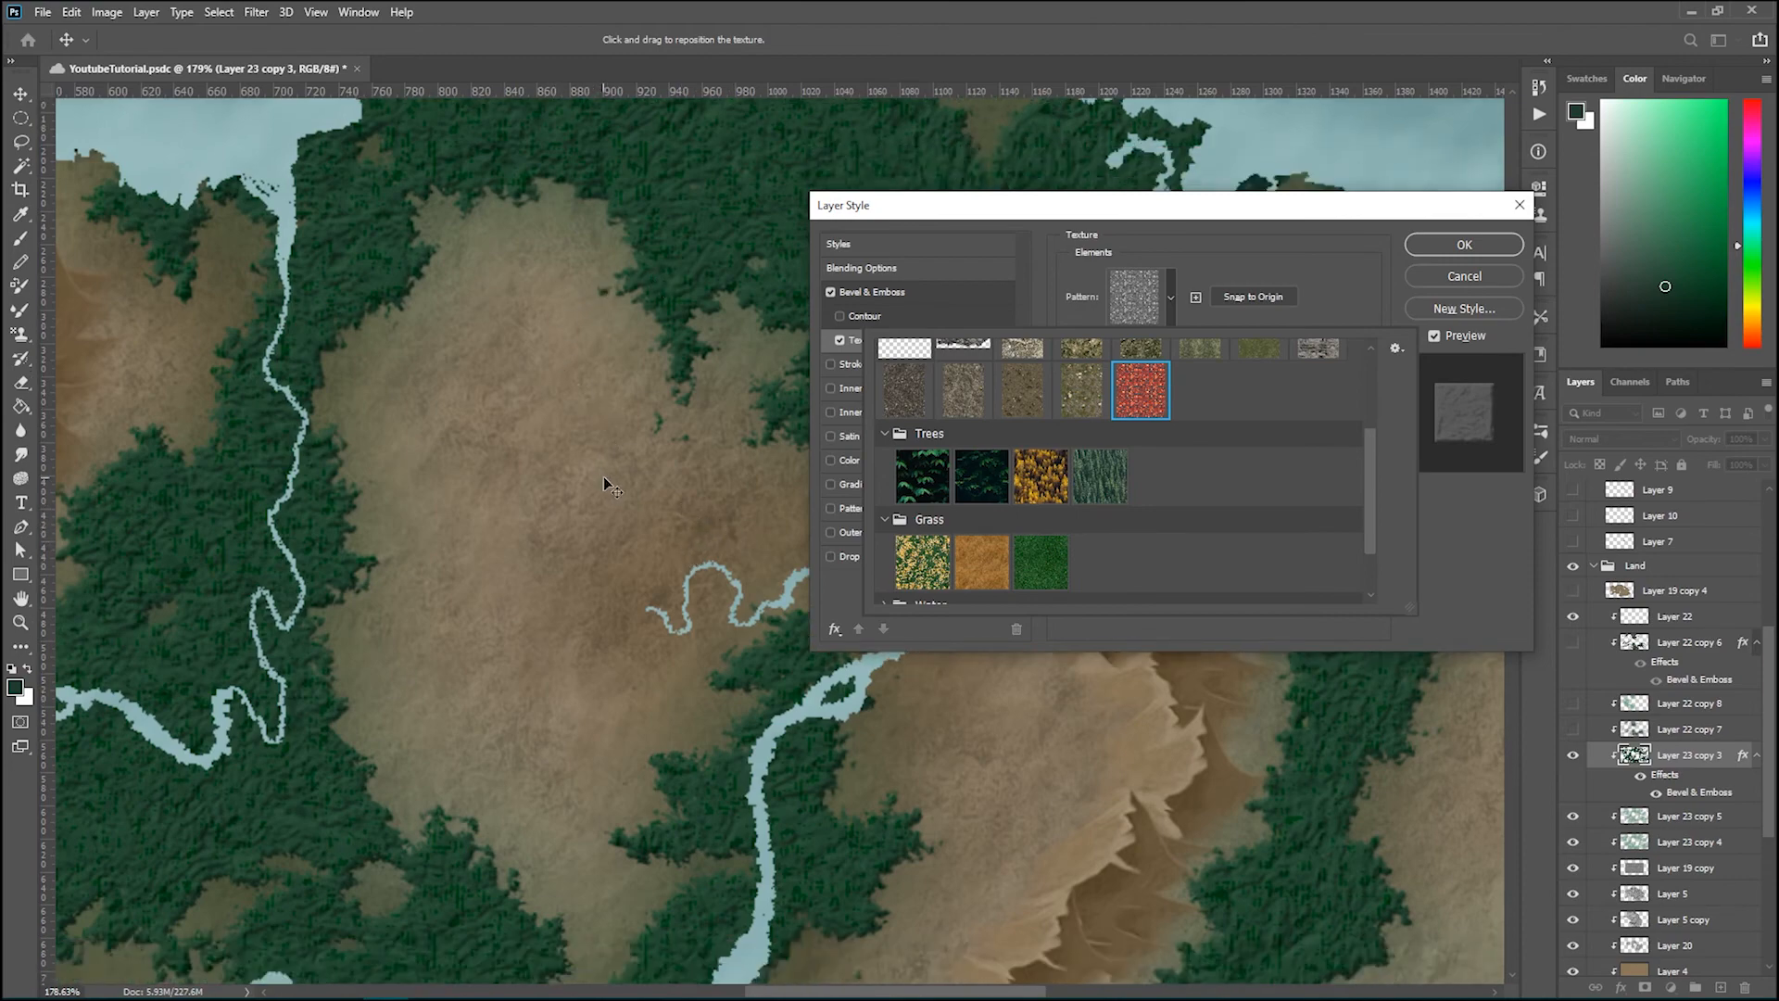
scroll(600, 474, "down", 2)
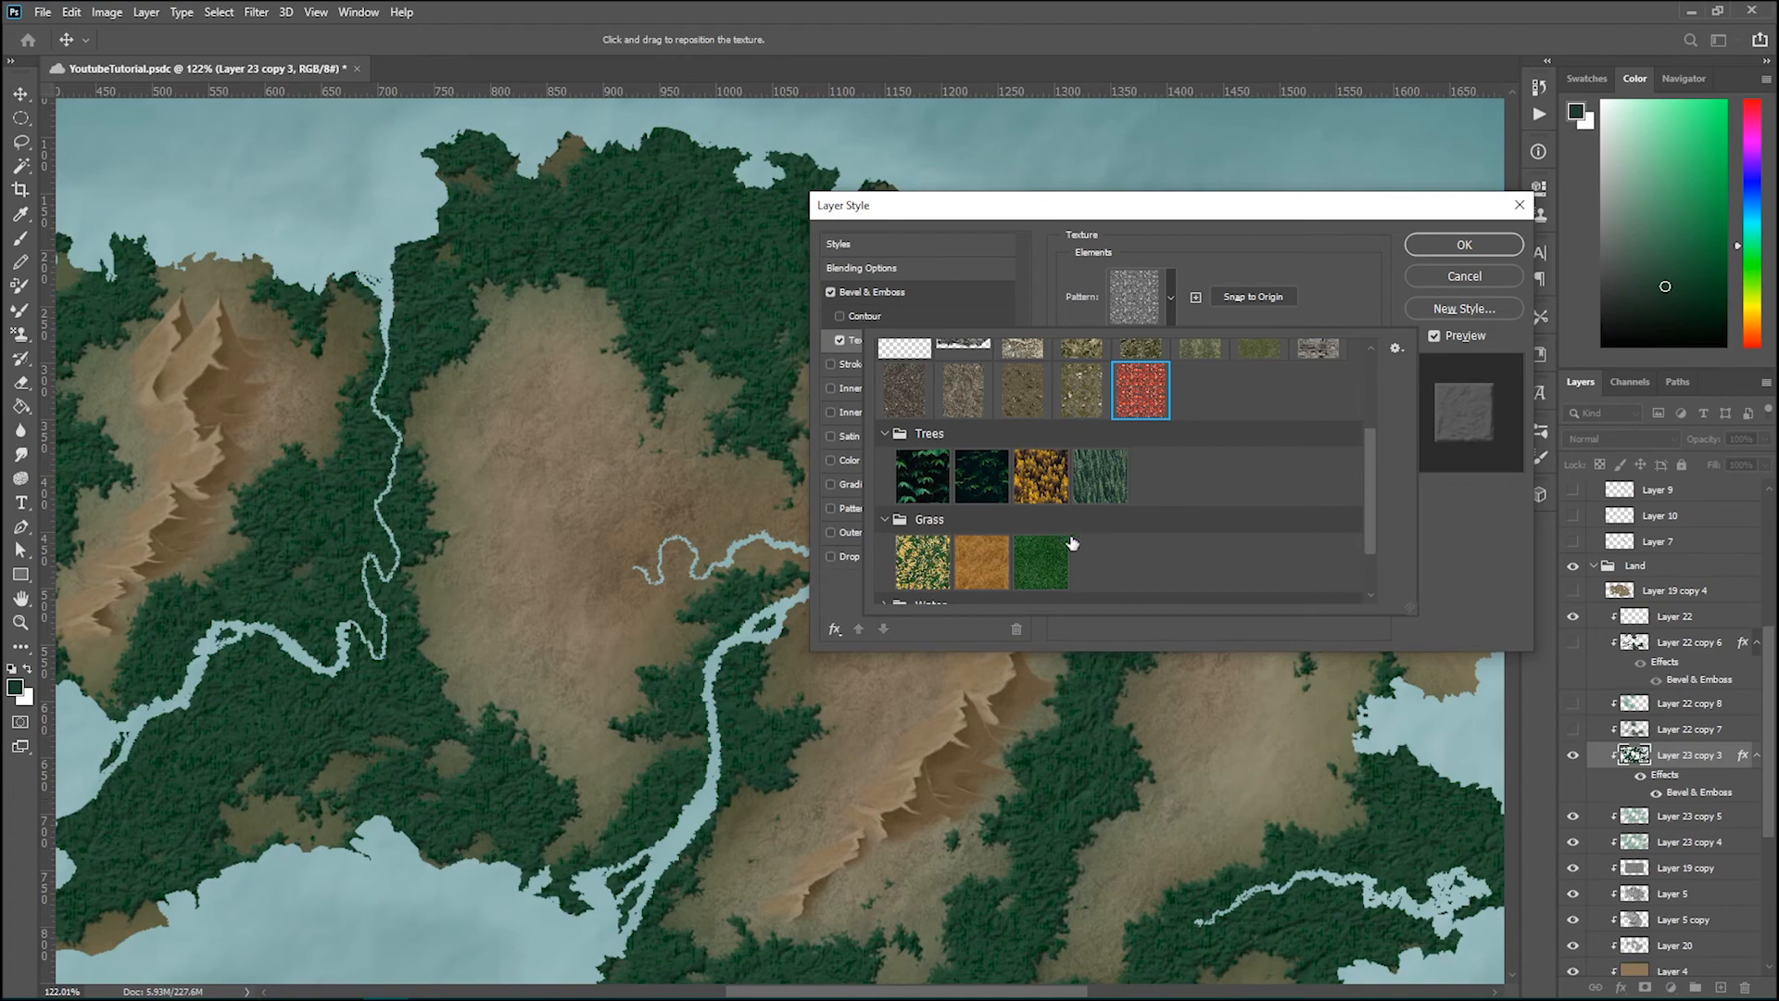
Step: Use the fourth Trees pattern at 100% scale as the forest's bevel texture and apply the layer style
left_click(1100, 484)
left_click_drag(1036, 213, 1311, 225)
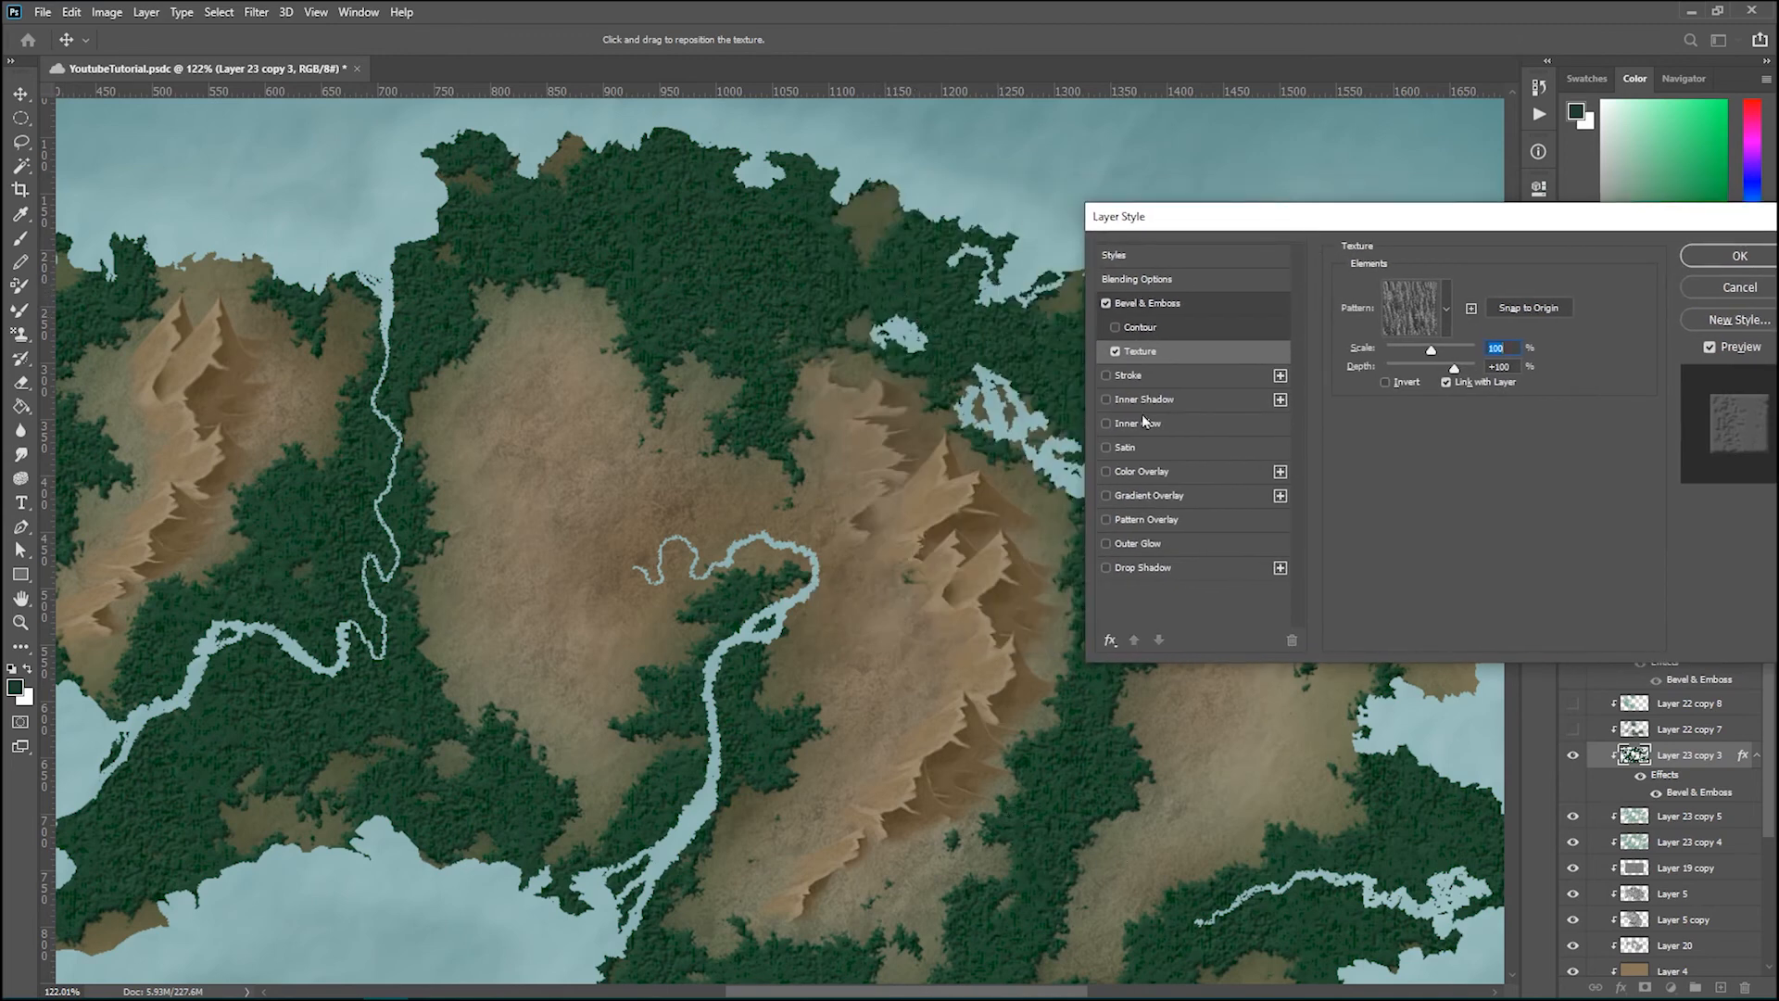
left_click_drag(1474, 233, 1120, 257)
left_click_drag(1075, 375, 1072, 380)
left_click_drag(1066, 248, 1034, 437)
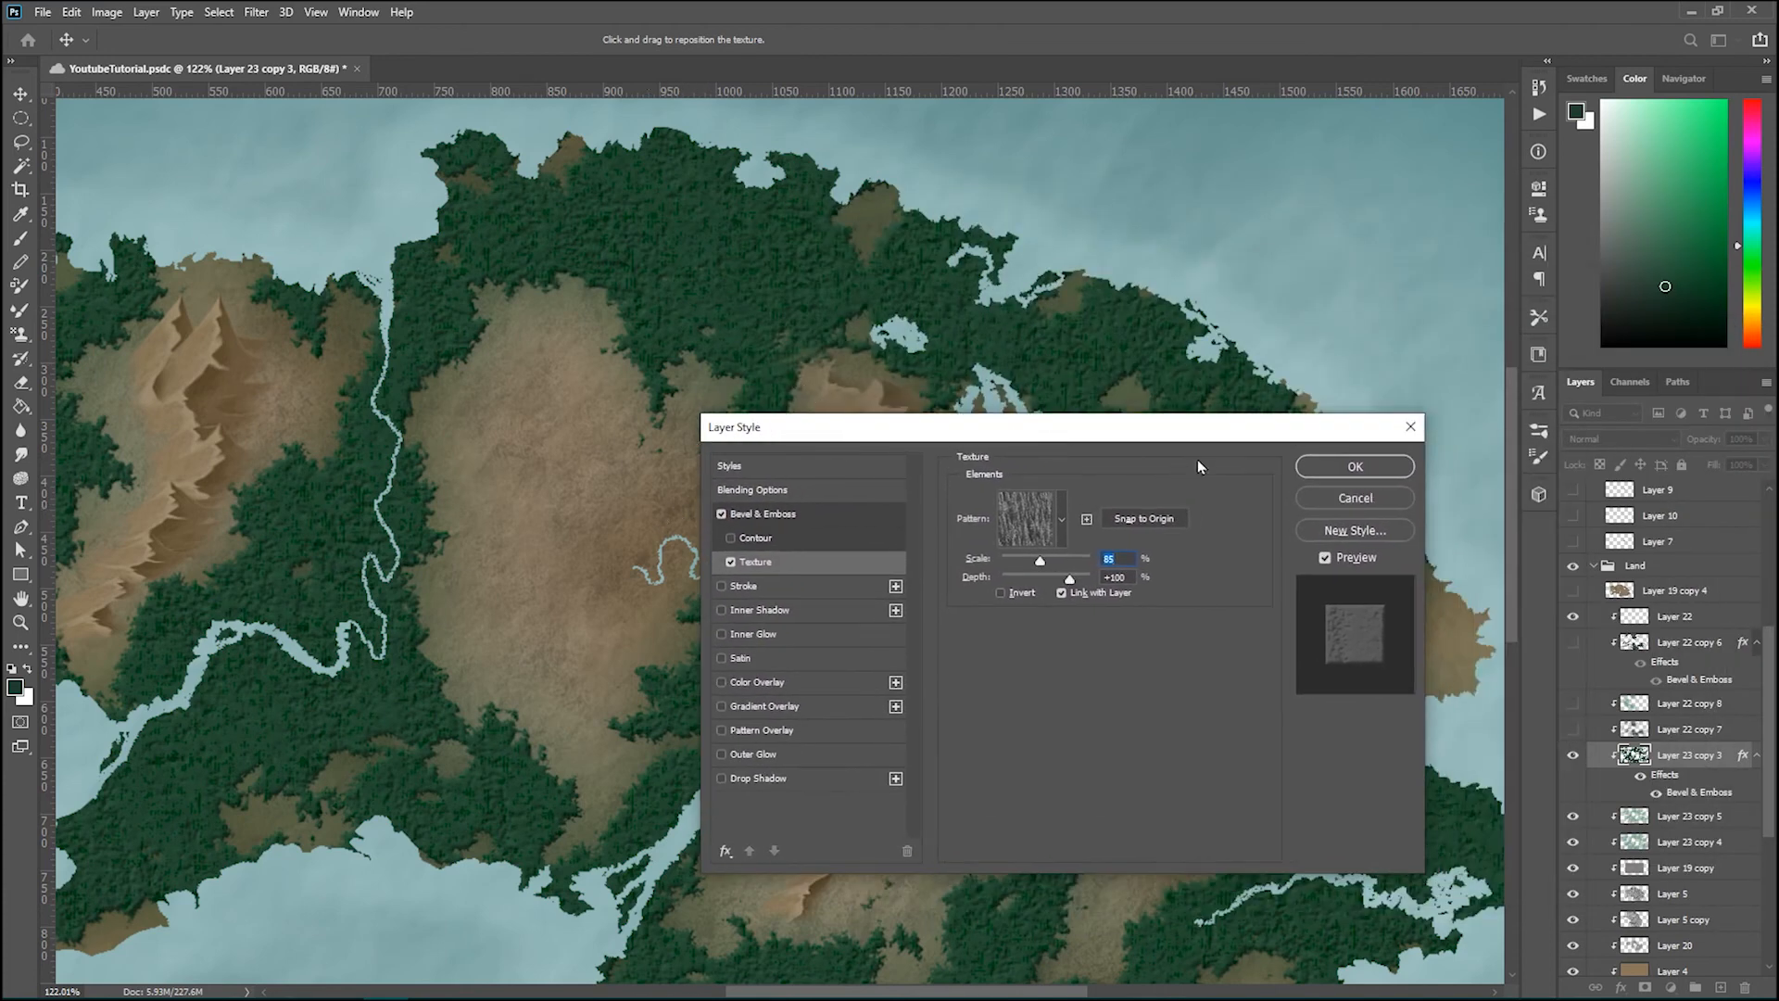
type("100")
left_click(1396, 466)
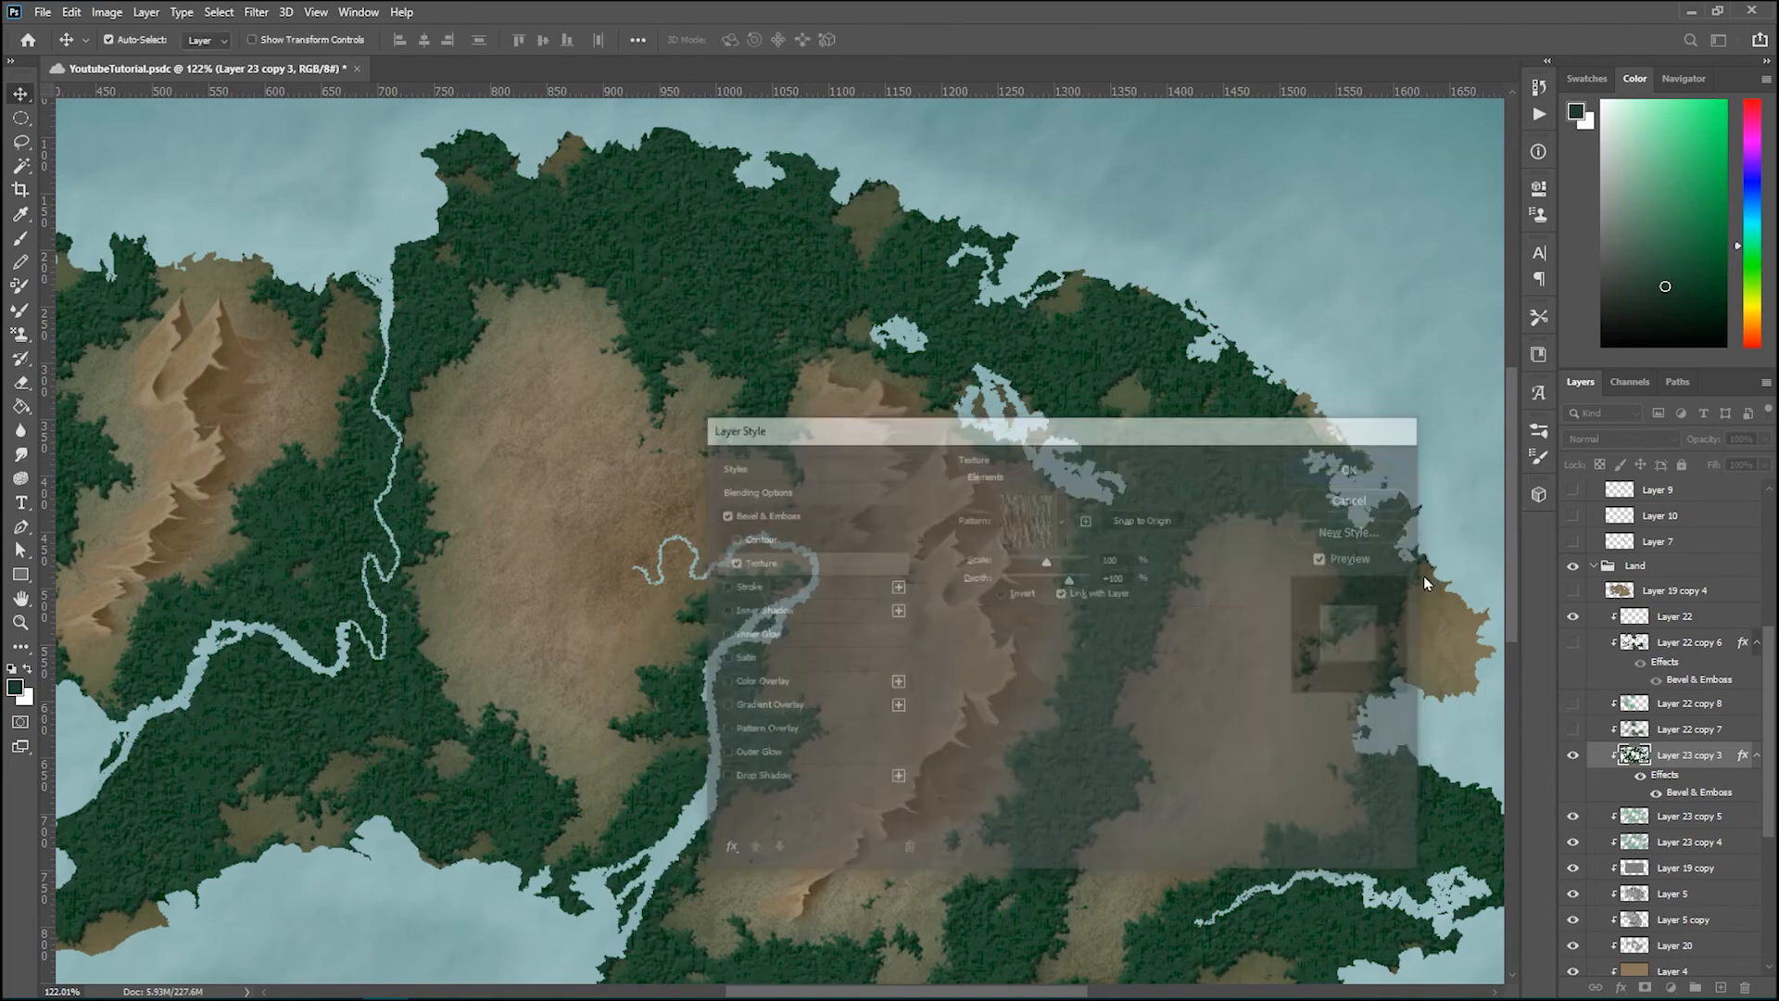
Step: Reduce the textured forest layer's saturation to -30 with Hue/Saturation, keeping hue and lightness at 0
key("ctrl+0")
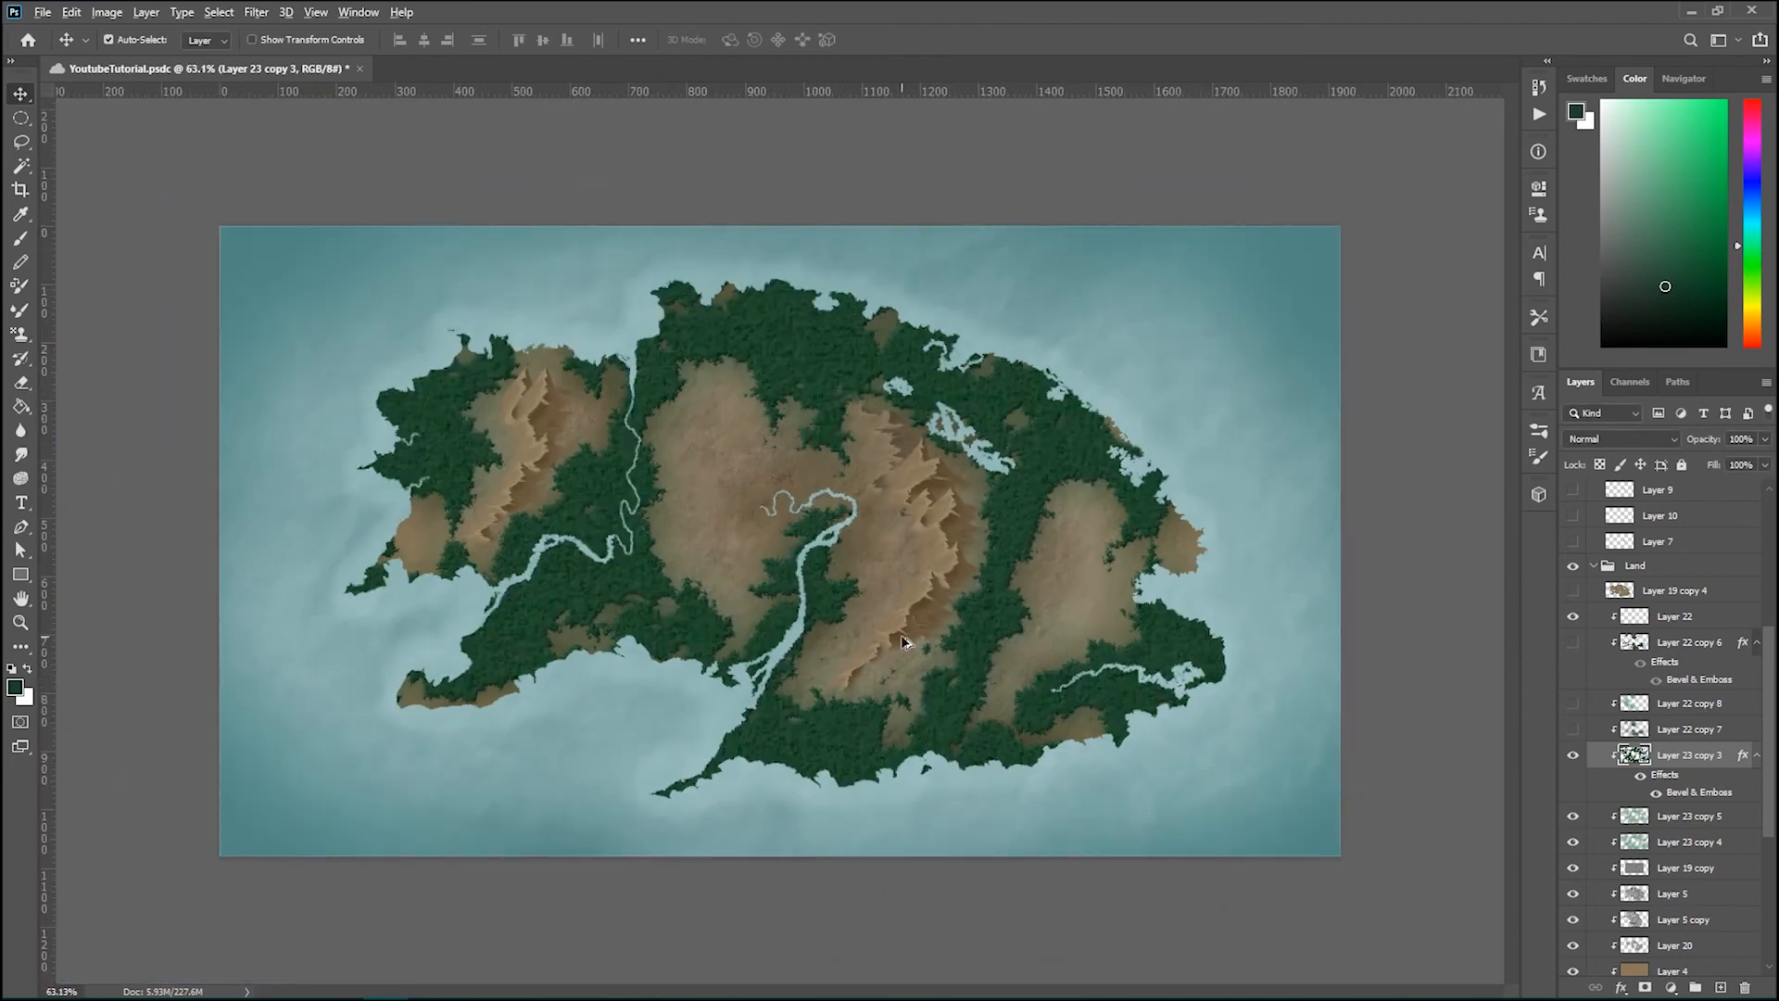
scroll(908, 644, "up", 2)
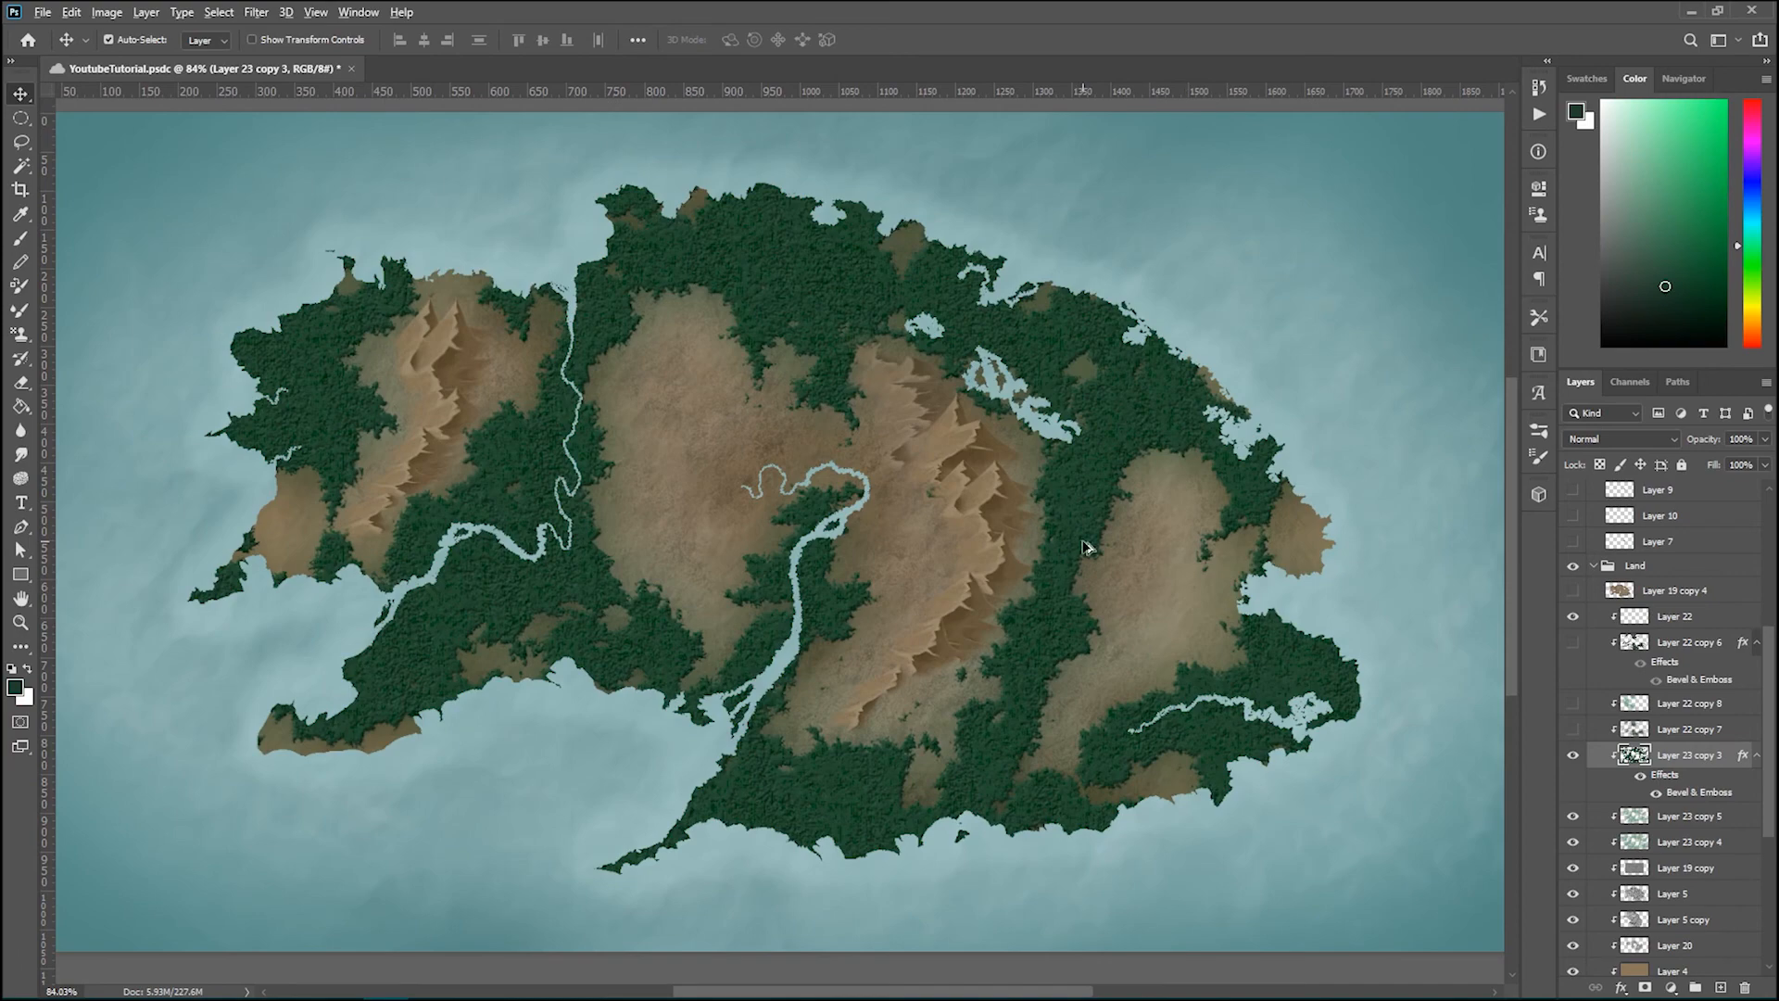
scroll(1090, 549, "up", 1)
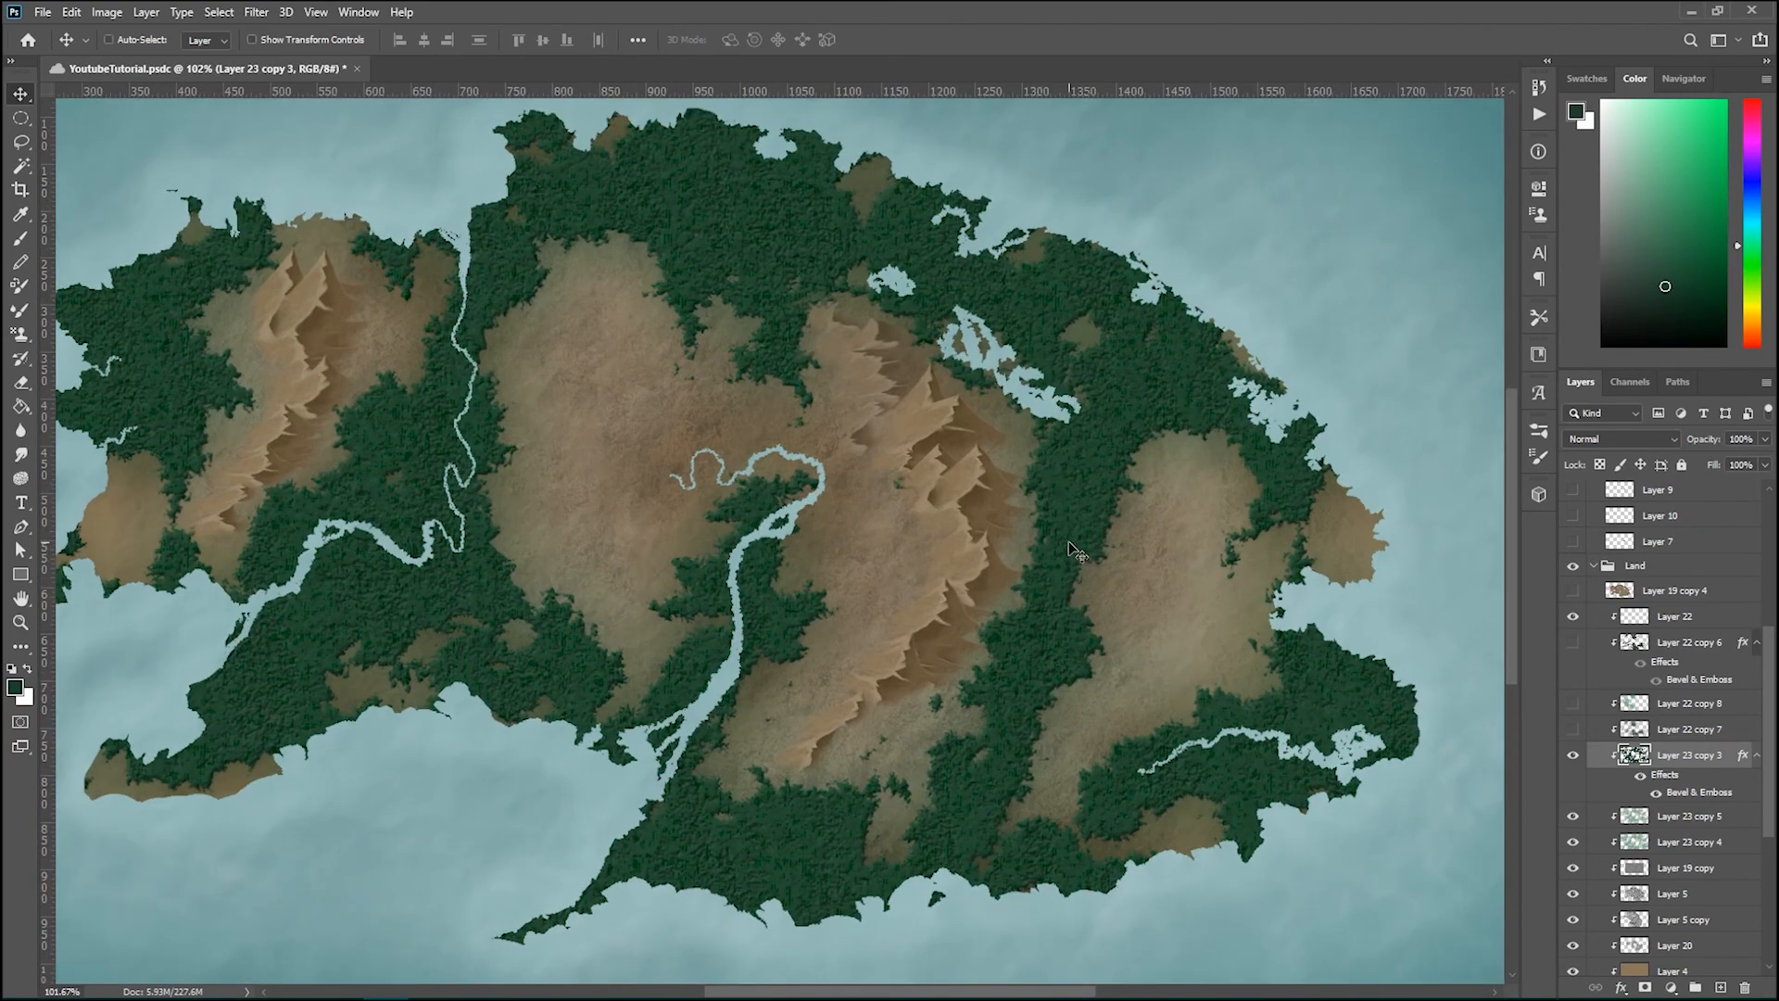
key("ctrl+u")
left_click_drag(939, 163, 1129, 307)
mouse_move(1109, 533)
left_mouse_down()
mouse_move(1086, 486)
mouse_move(1066, 487)
mouse_move(1093, 491)
mouse_move(1112, 528)
left_mouse_up()
type("0")
left_click_drag(1090, 480, 1082, 486)
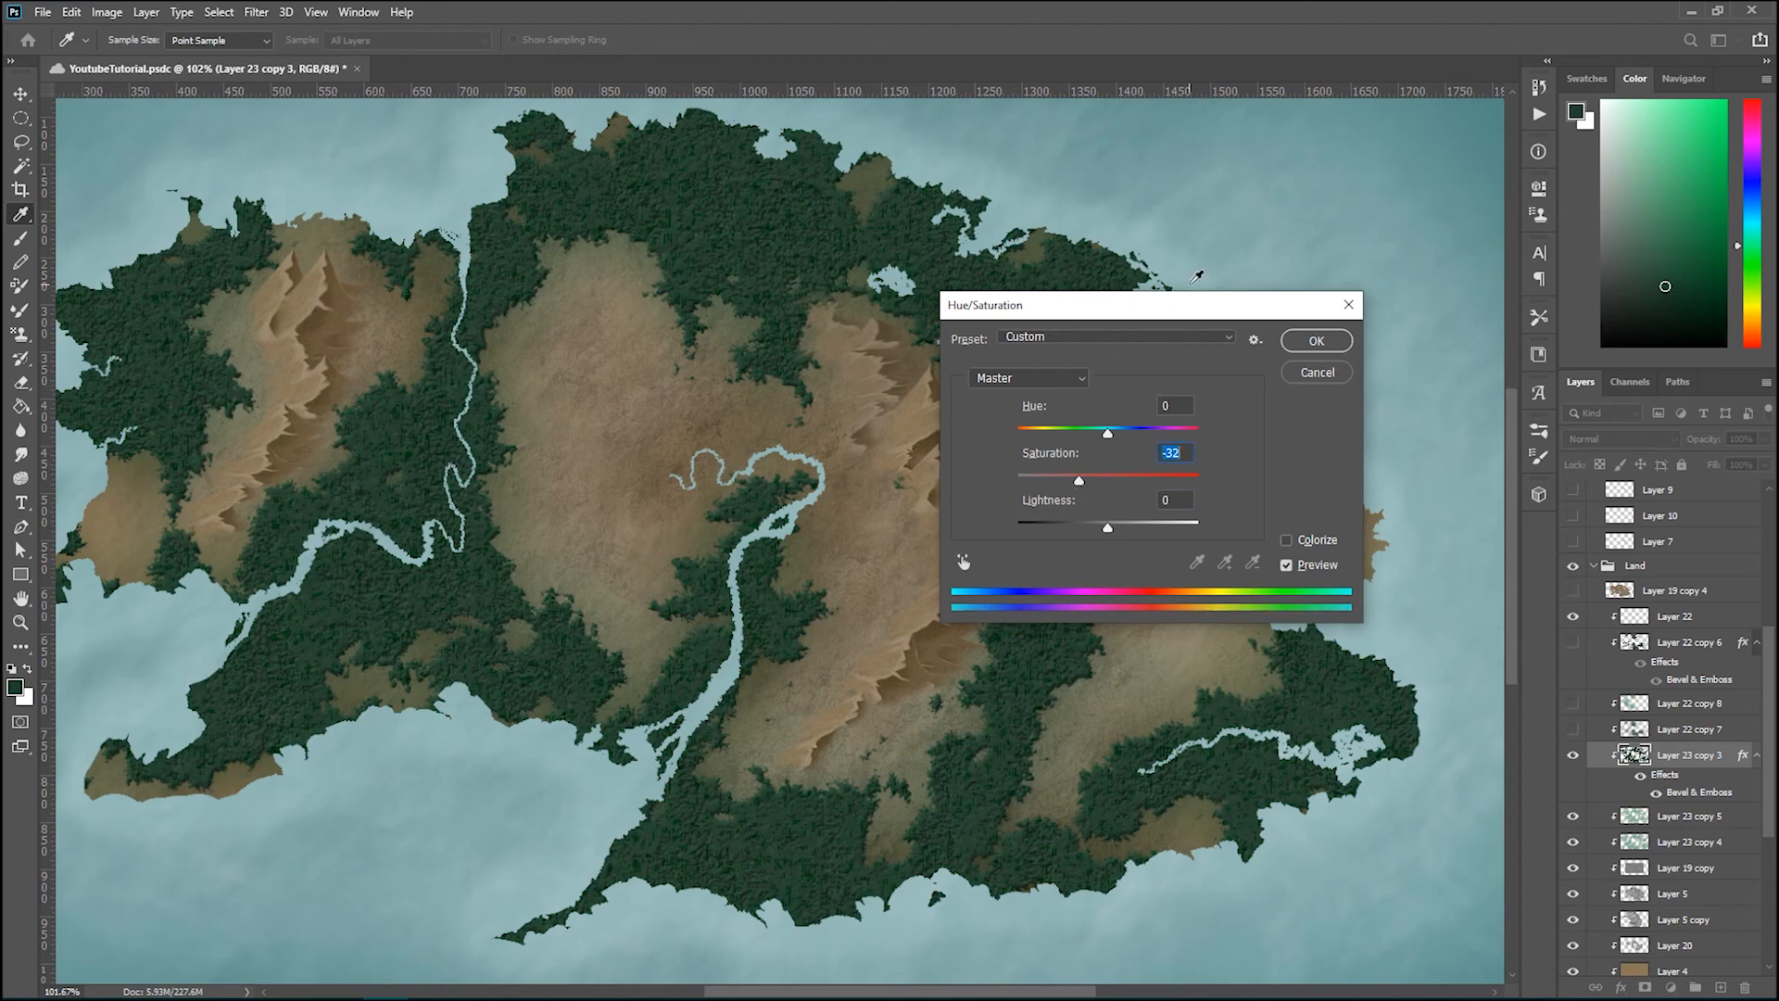
left_click_drag(1172, 306, 1172, 278)
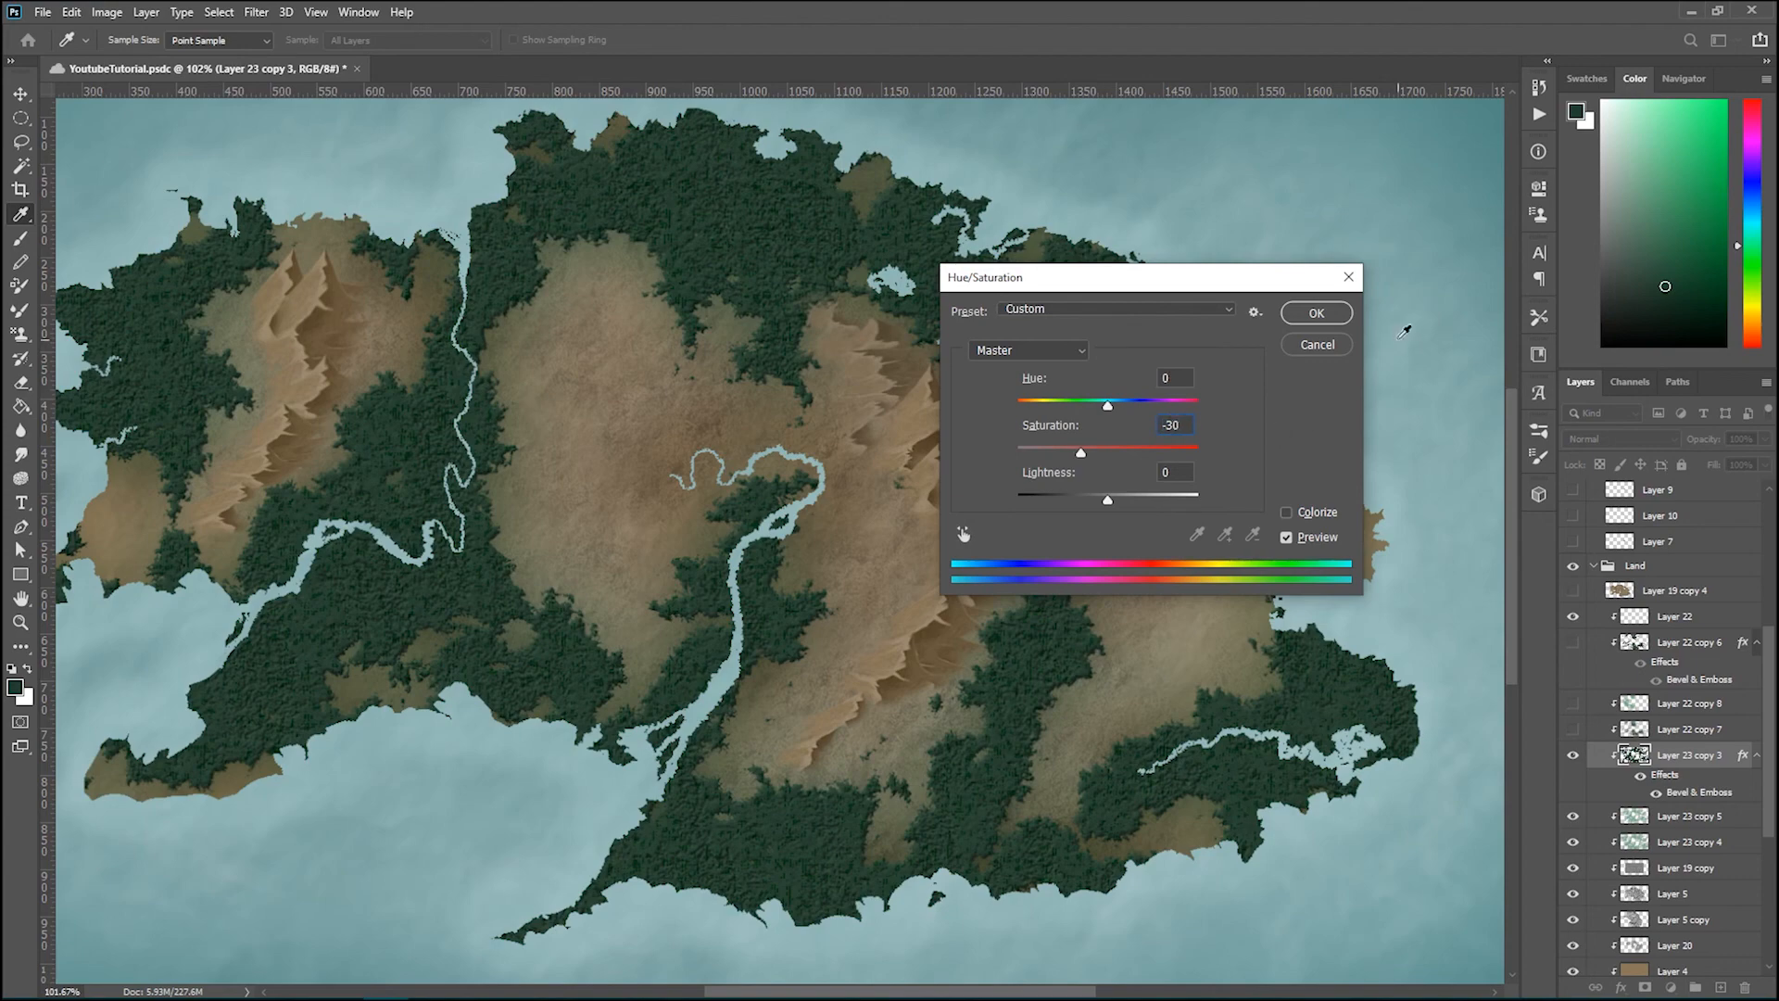
key("Return")
Step: Examine the desaturated forest across the whole map, both in close views and from a distance
scroll(806, 528, "down", 2)
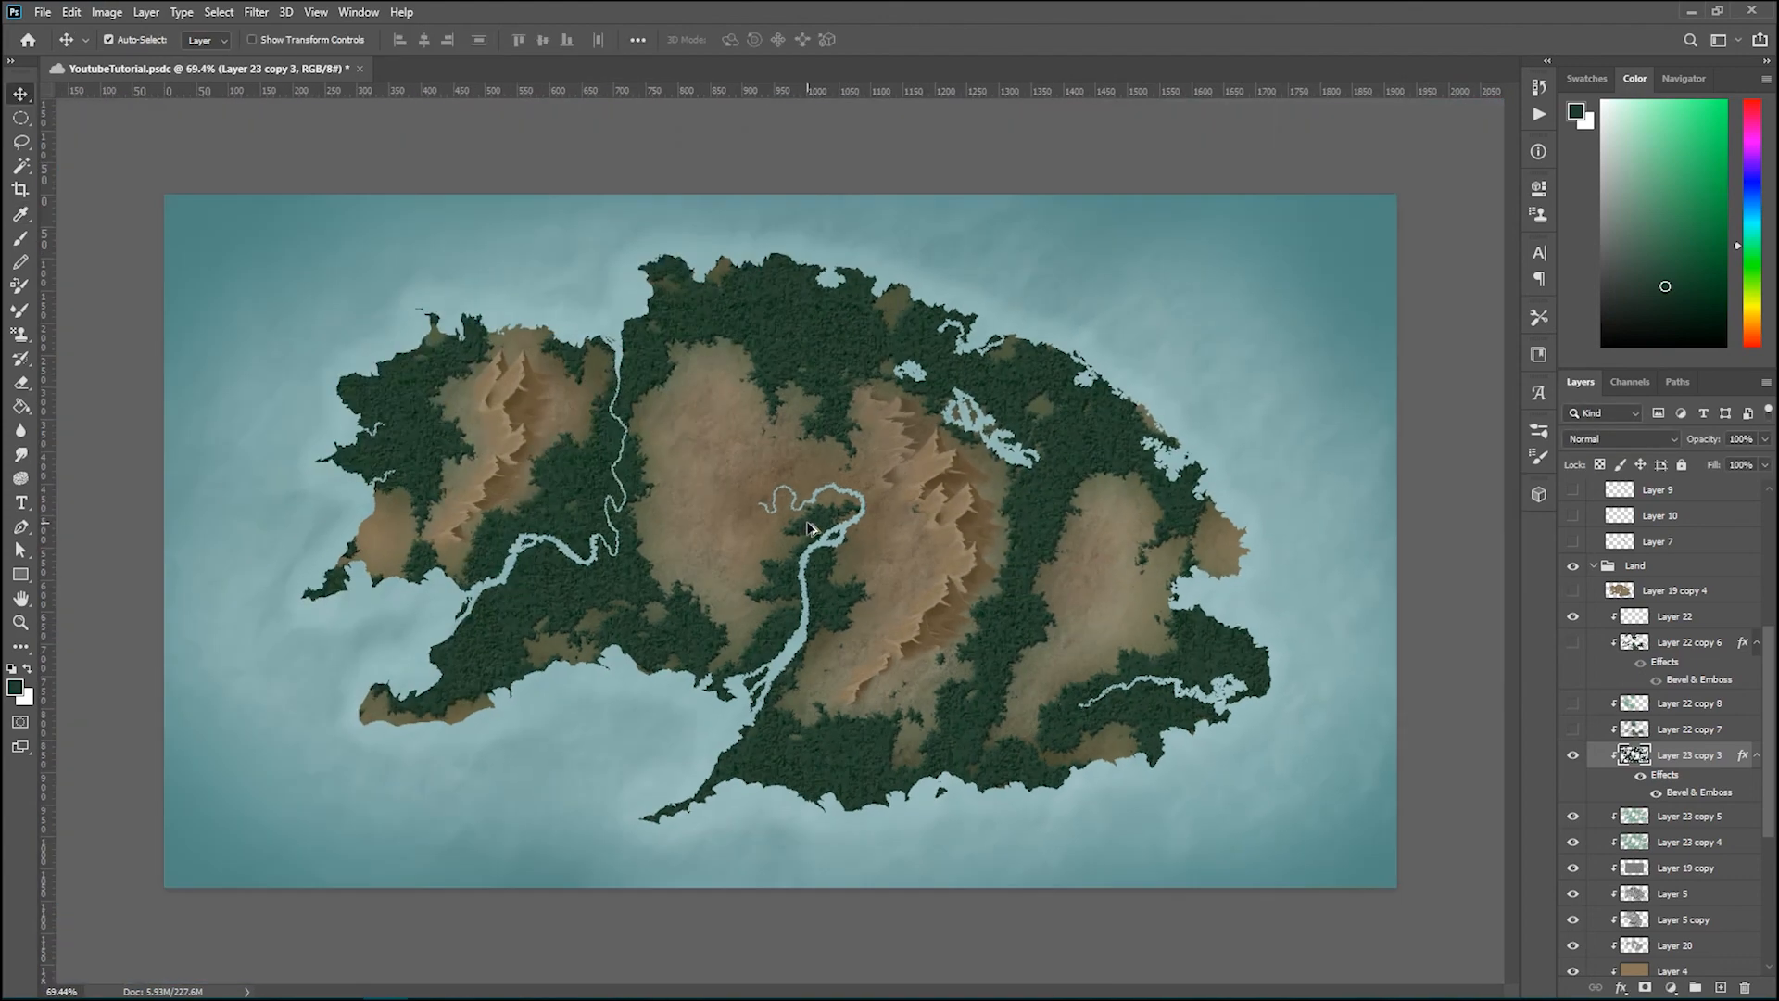
scroll(714, 653, "up", 1)
scroll(715, 653, "up", 1)
scroll(715, 653, "up", 1)
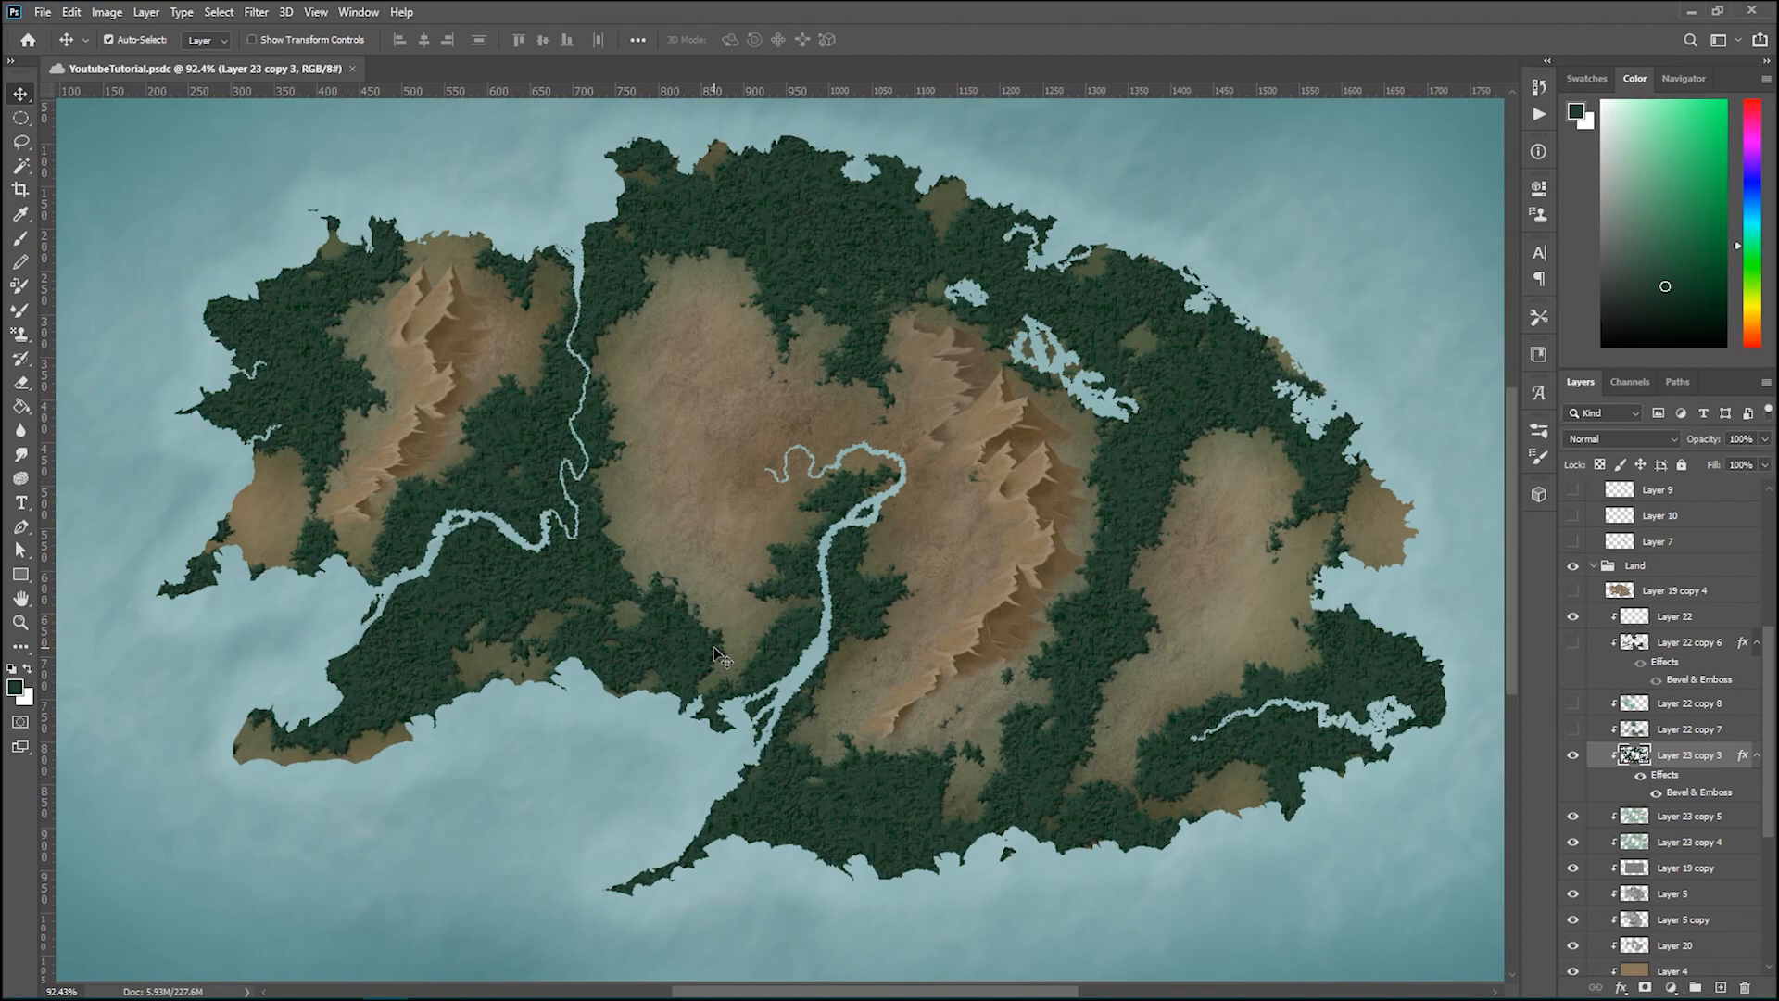
scroll(695, 555, "up", 3)
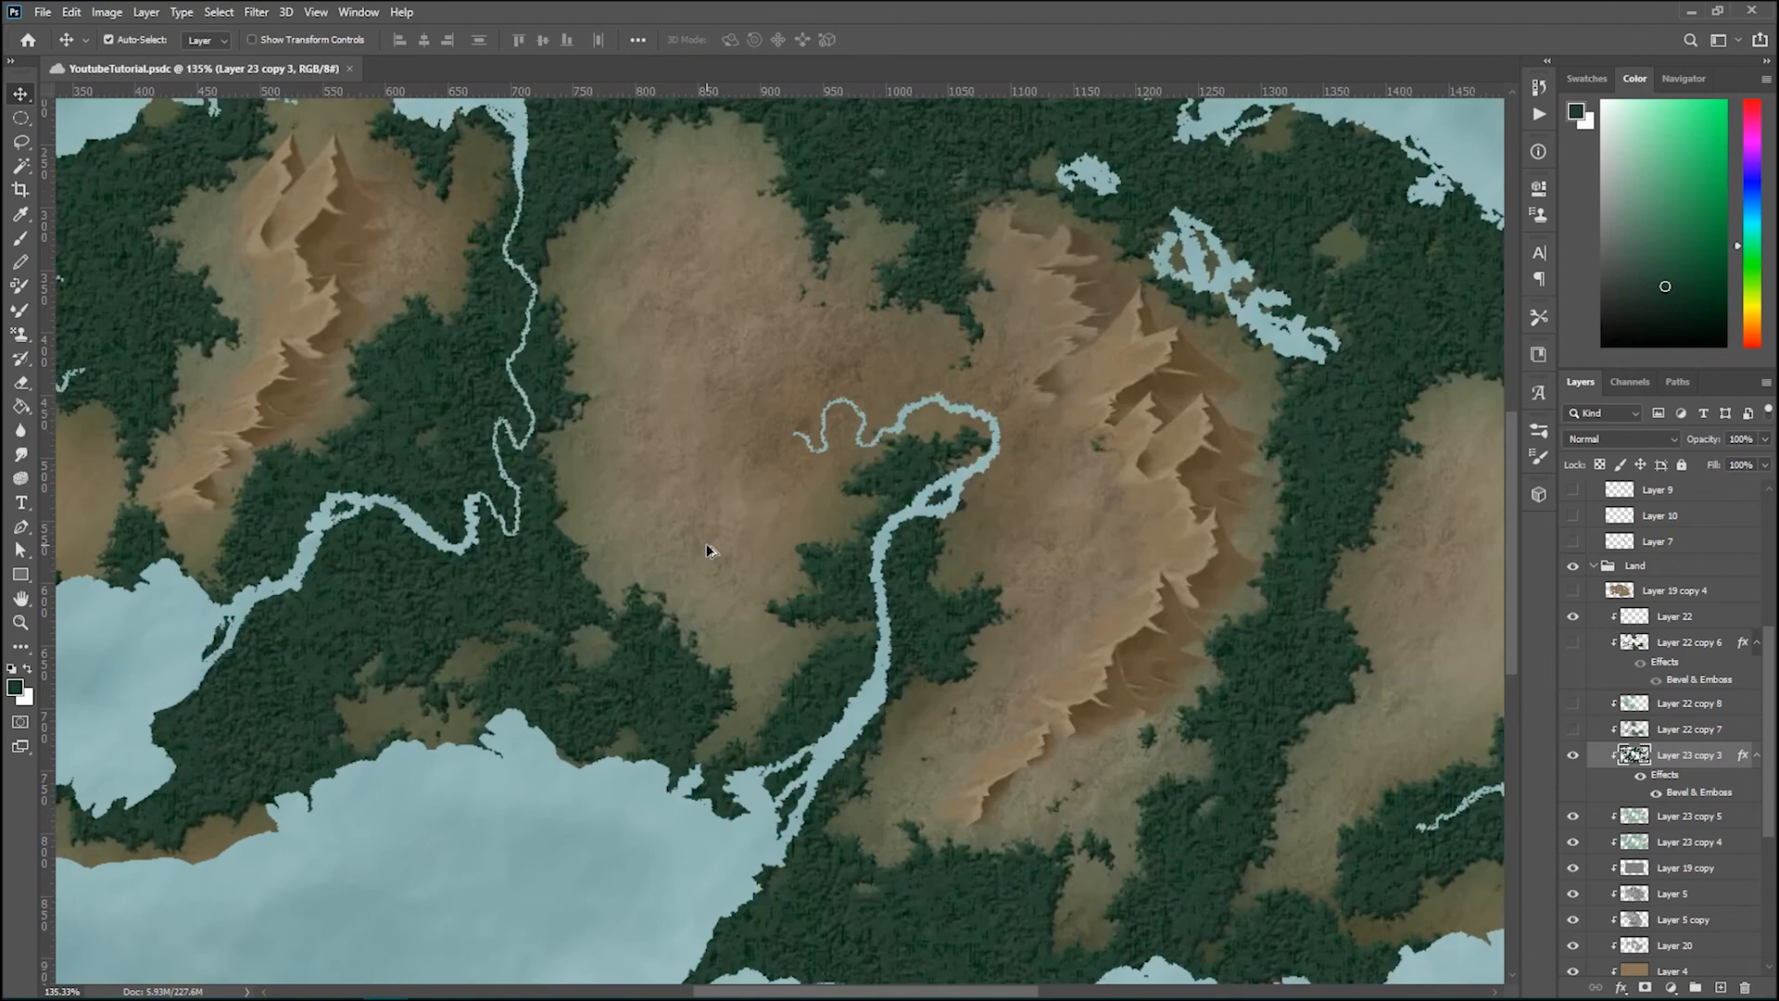
scroll(706, 543, "down", 2)
scroll(706, 543, "up", 5)
scroll(587, 467, "up", 4)
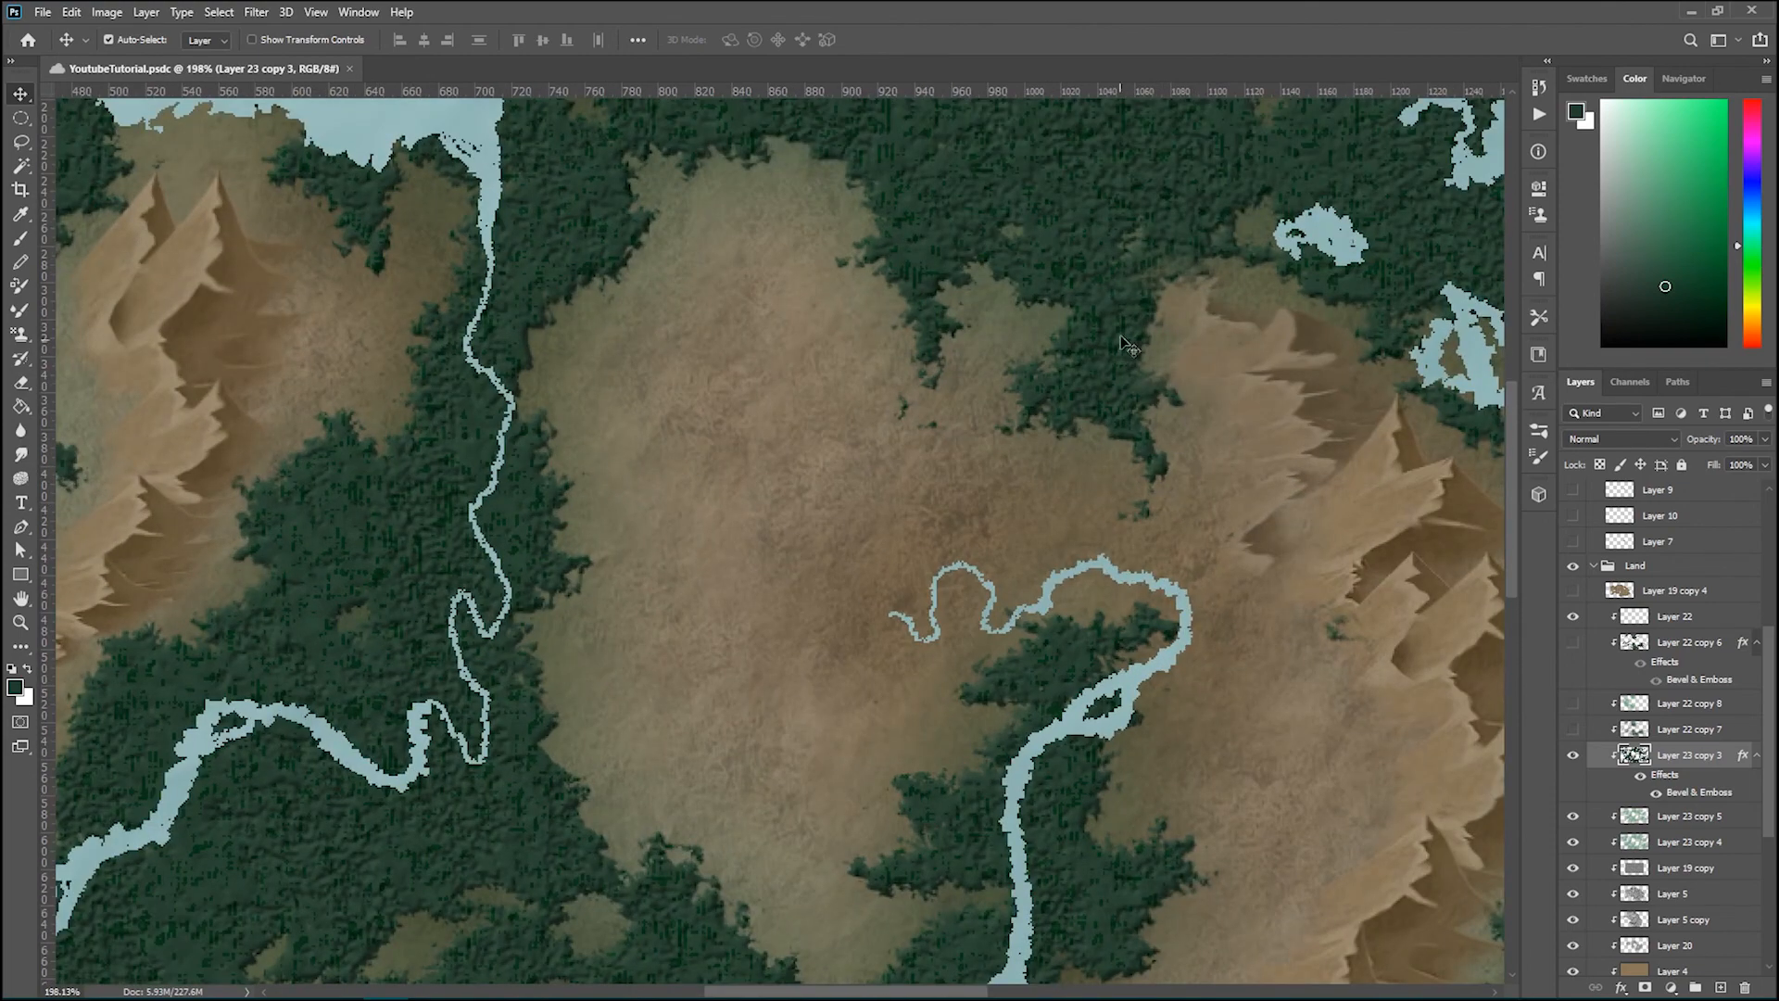
scroll(872, 492, "down", 4)
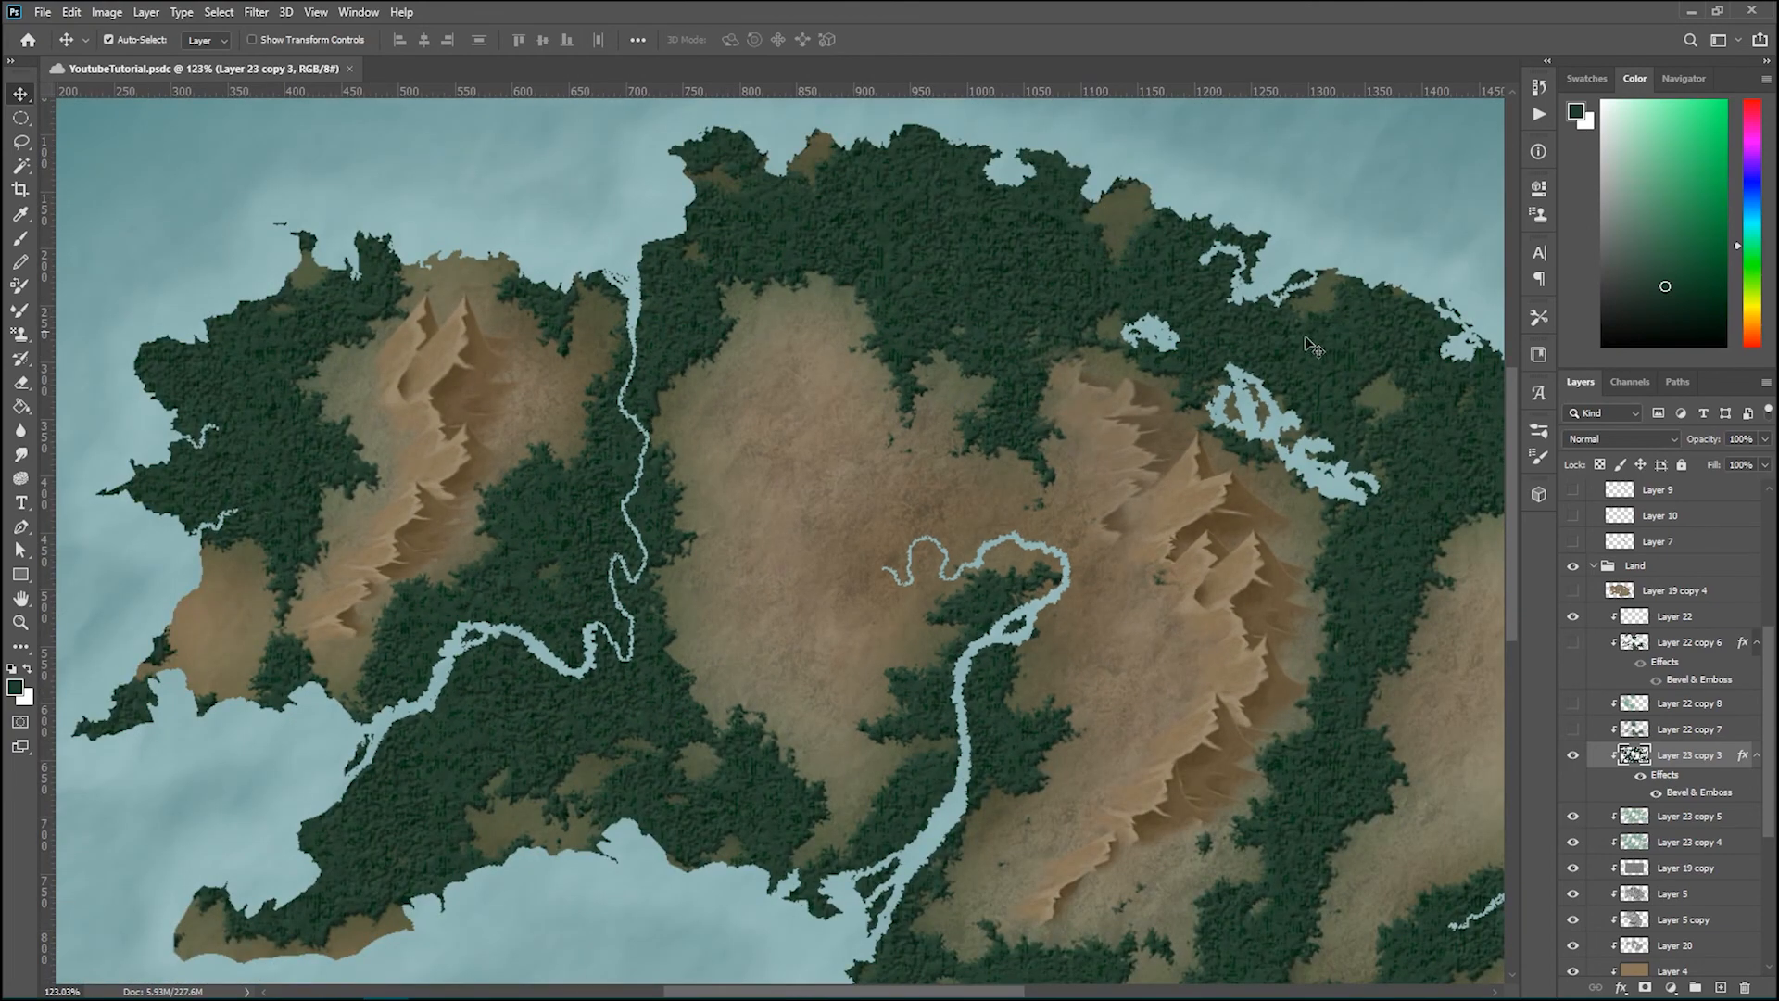
scroll(744, 491, "down", 3)
scroll(296, 639, "up", 4)
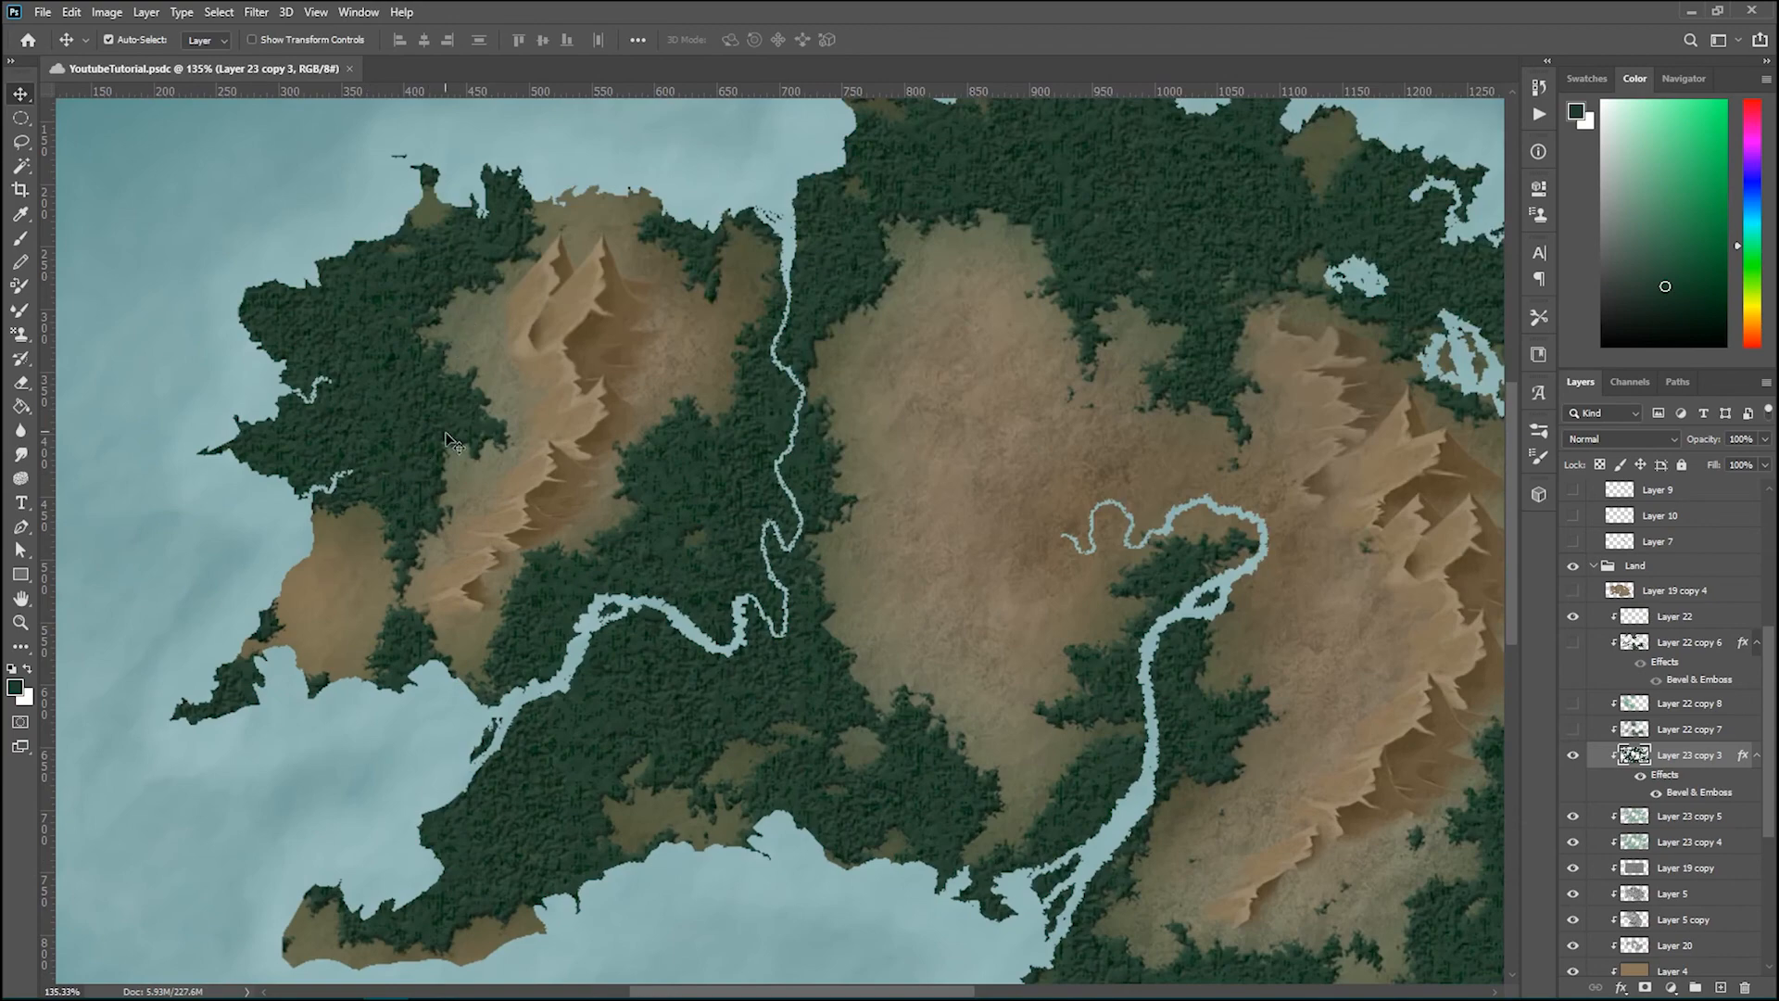
scroll(503, 660, "down", 2)
scroll(542, 650, "down", 2)
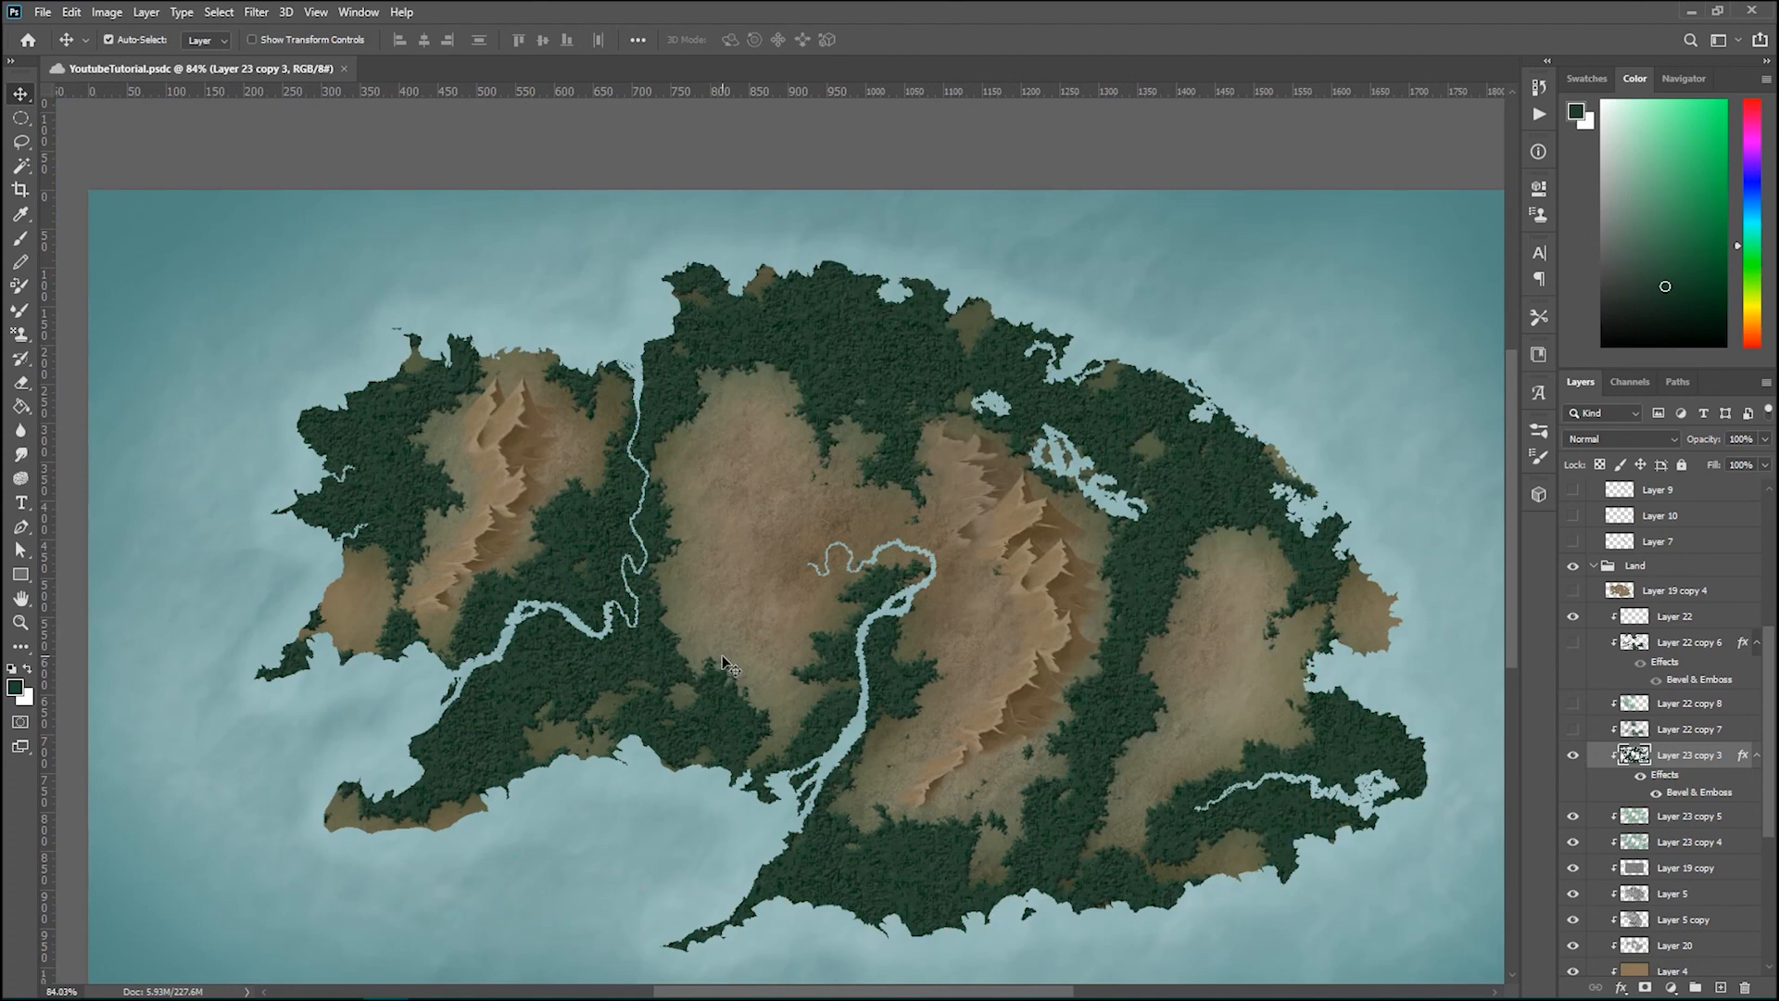
scroll(725, 662, "down", 1)
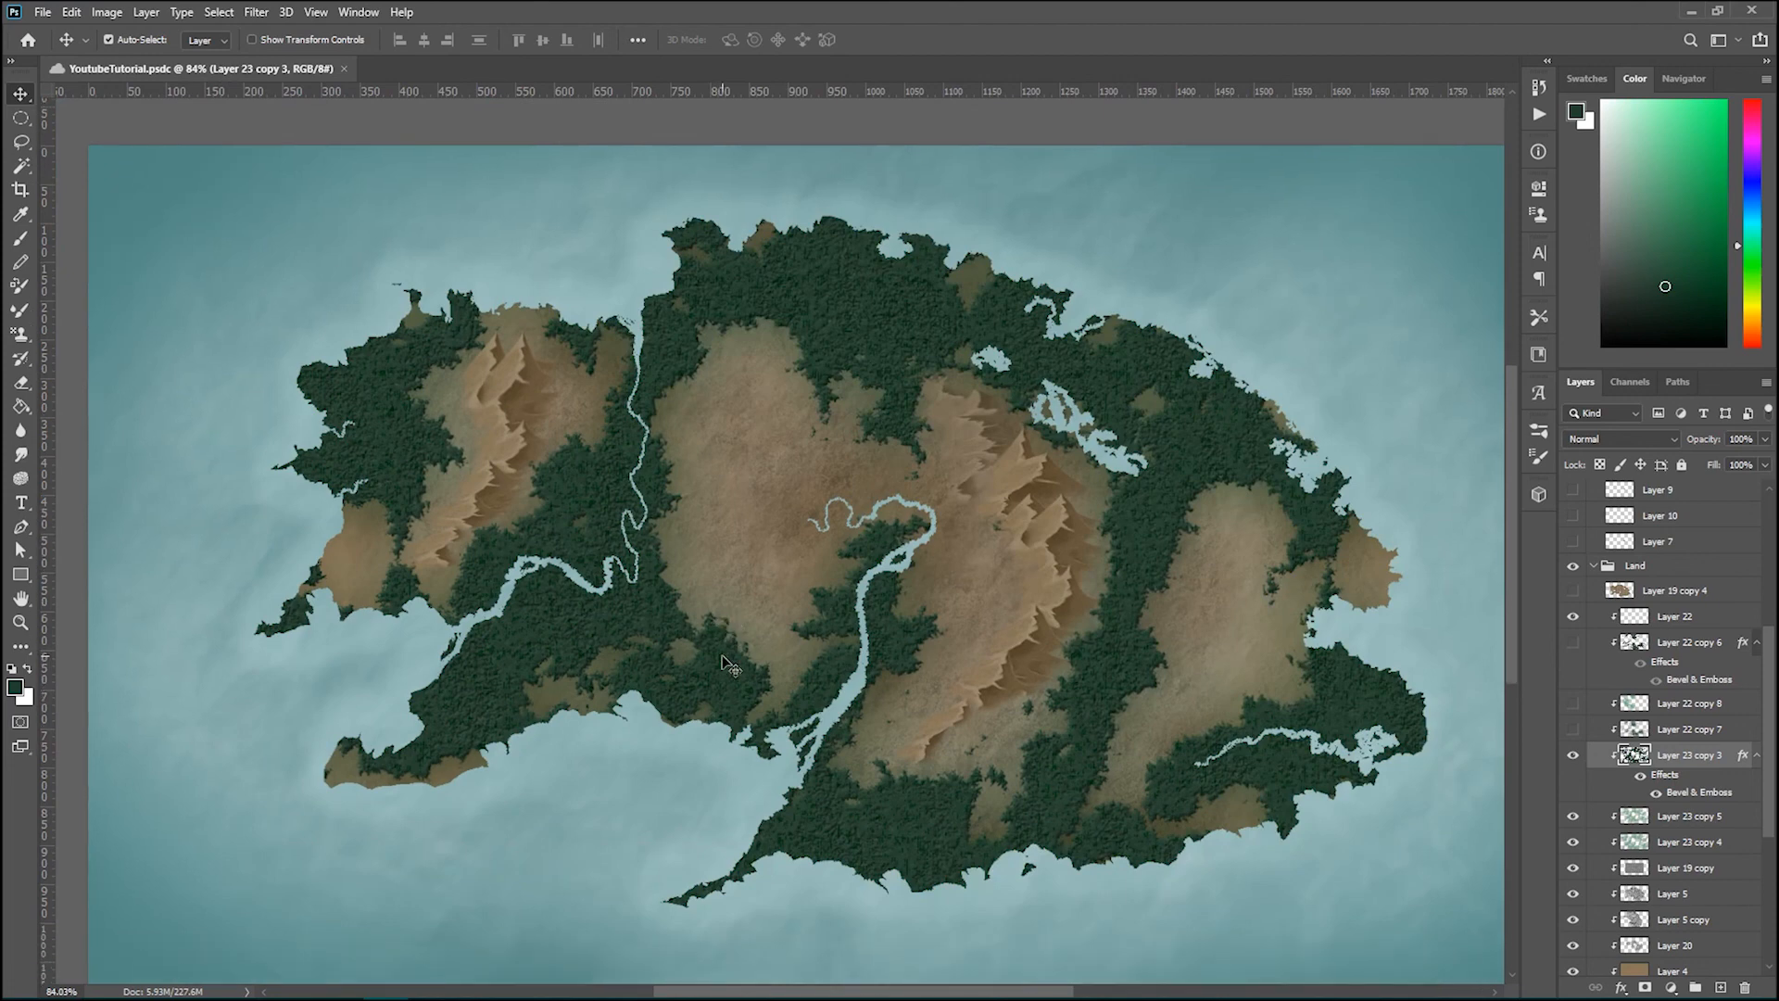